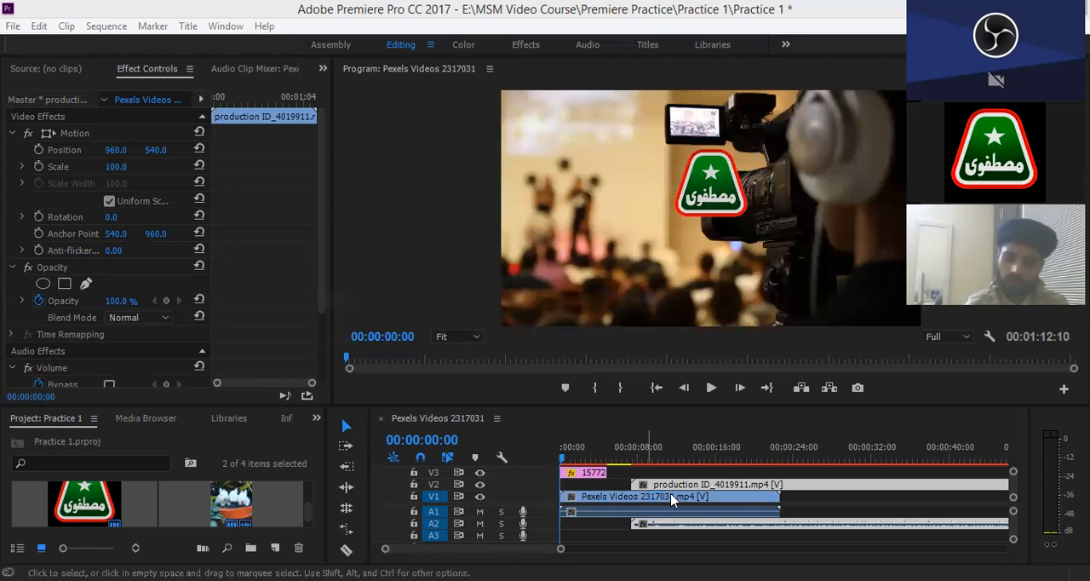
# - Select the Pexels Videos 2317031 and production ID_4019911 clips one at a time with the Selection tool
pyautogui.moveTo(671, 500); pyautogui.dragTo(707, 500)
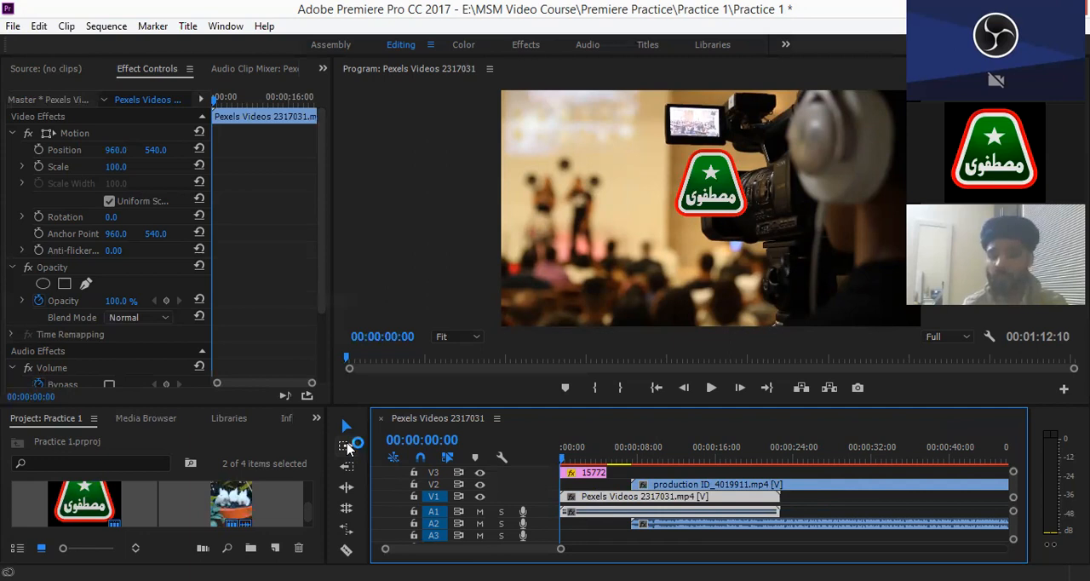
pyautogui.click(739, 484)
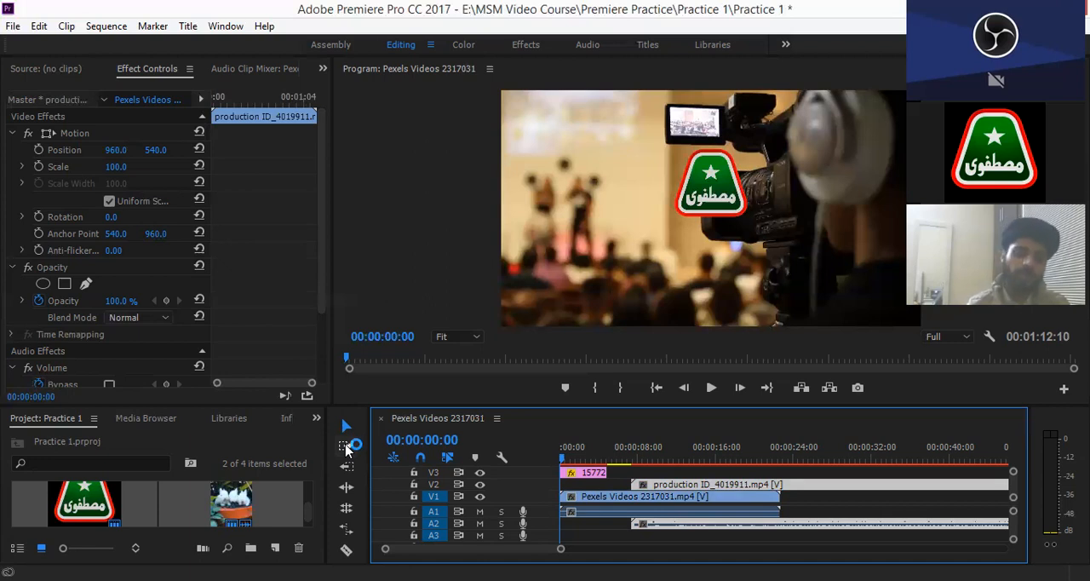
pyautogui.click(620, 501)
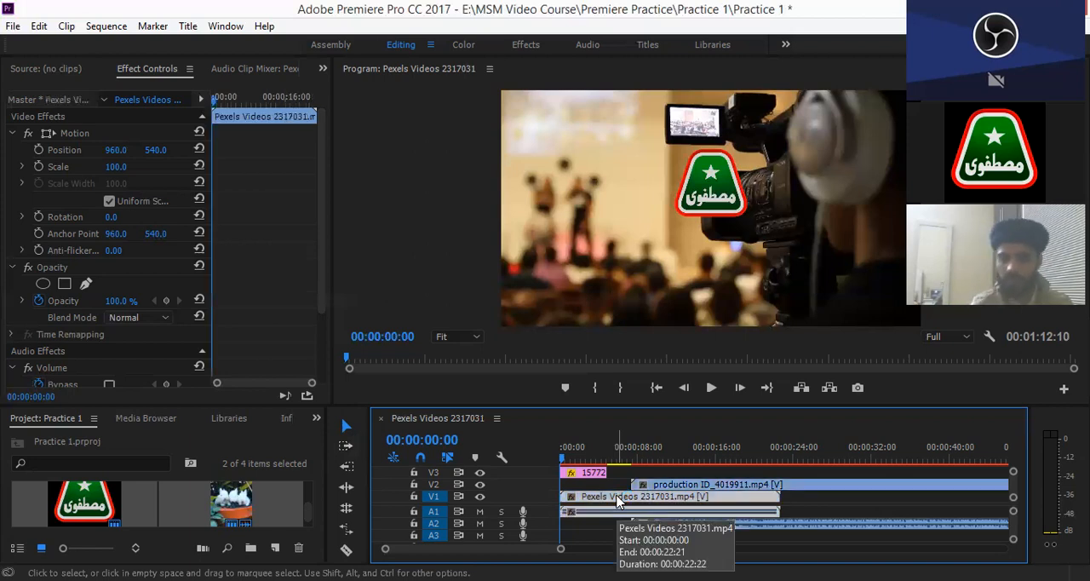
# - Use the Track Select Forward tool from different starting points to select all clips from there onward on every track
pyautogui.click(347, 445)
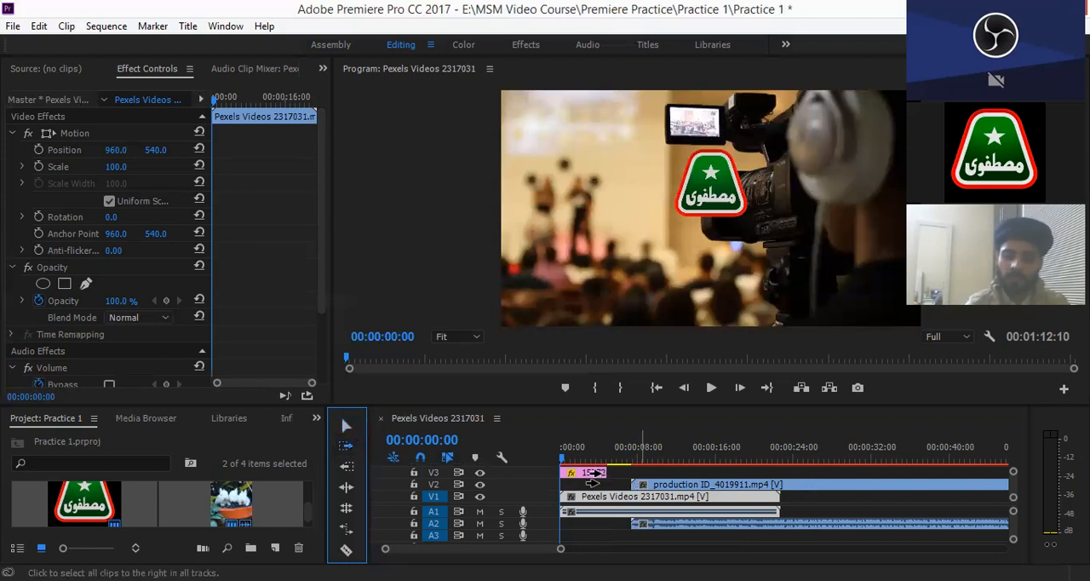
pyautogui.click(622, 484)
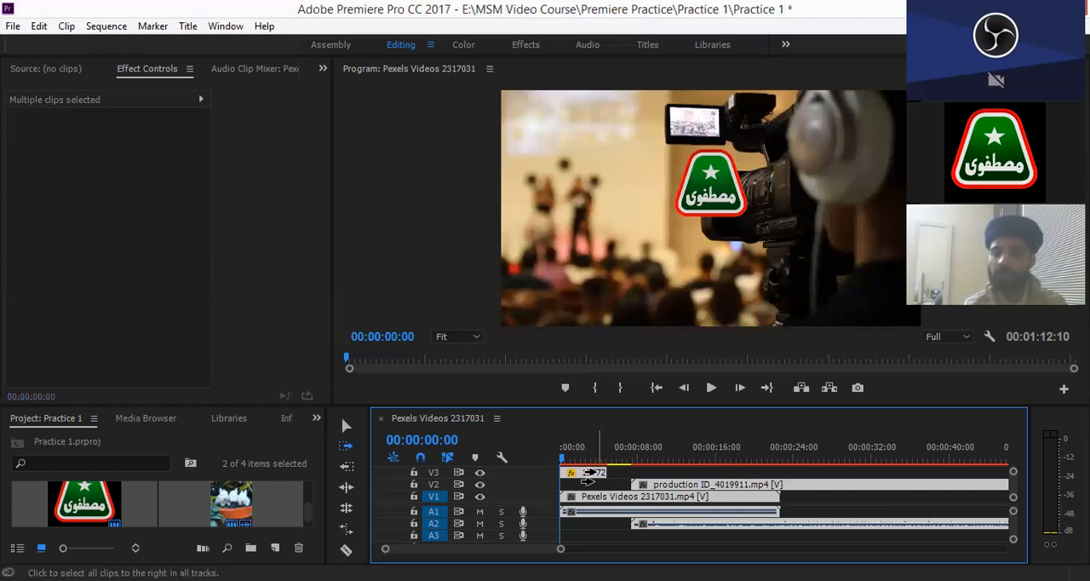
pyautogui.click(347, 447)
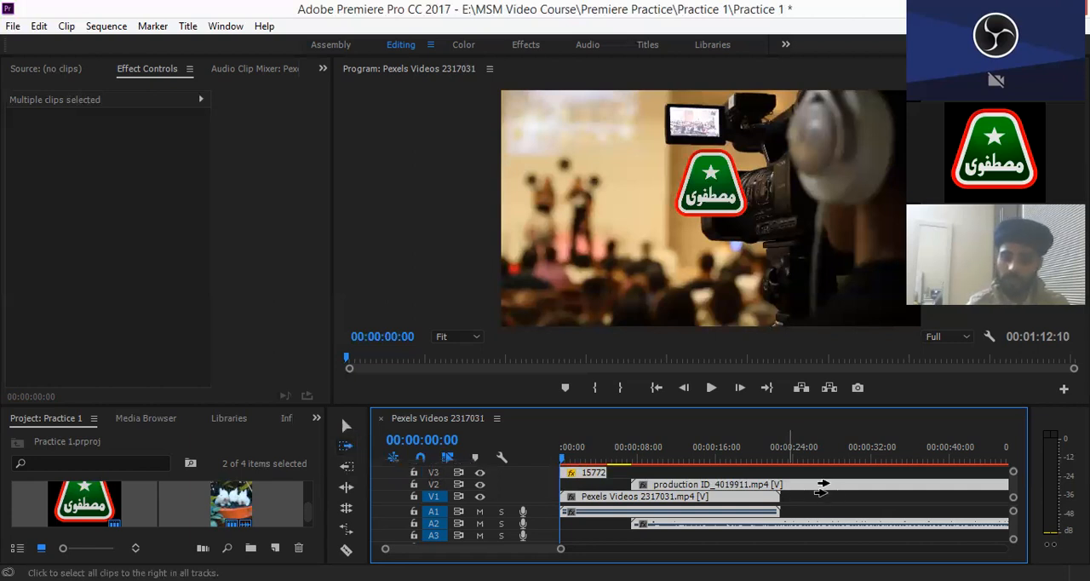
pyautogui.click(822, 484)
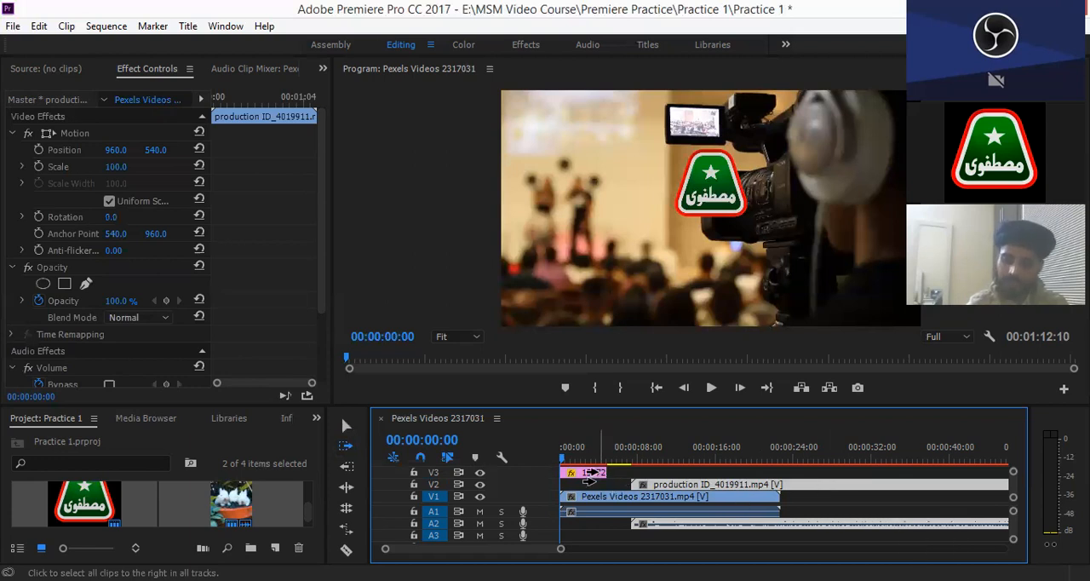
pyautogui.click(695, 506)
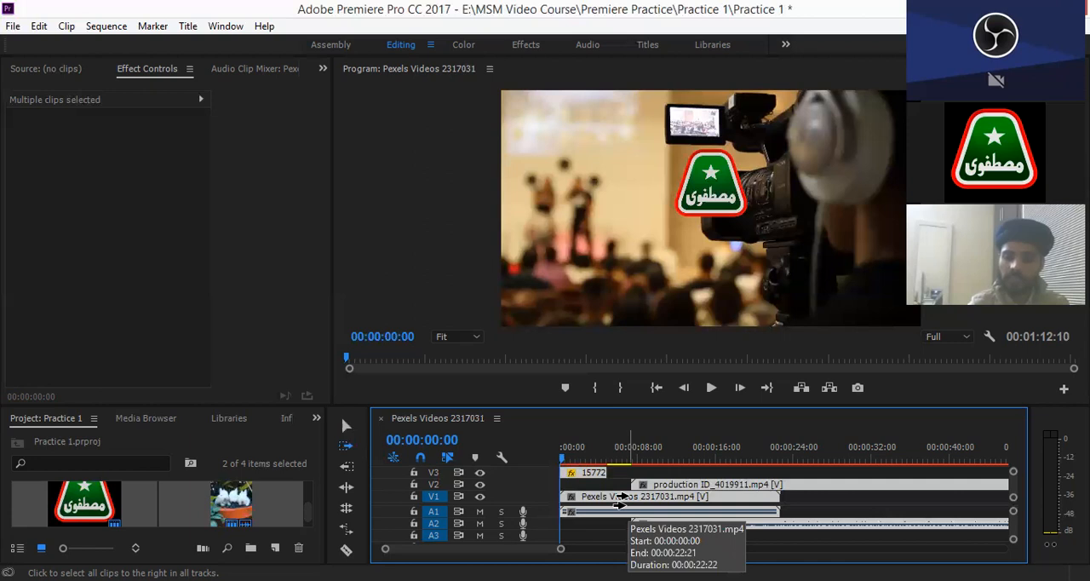
pyautogui.click(620, 504)
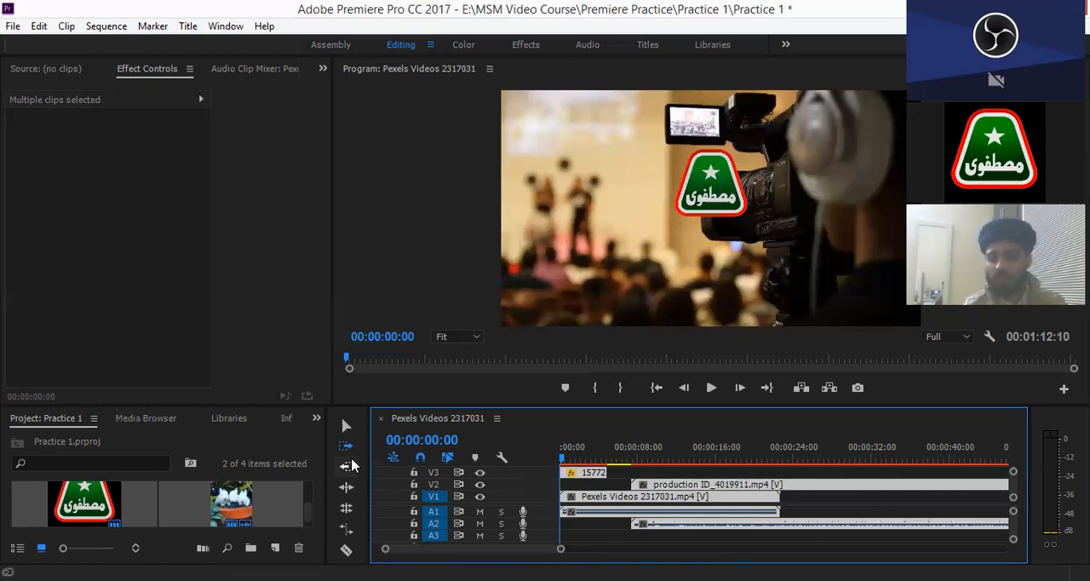
# - Use the Track Select Backward tool at several timeline points to select all clips up to each point
pyautogui.hotkey('ctrl', 's')
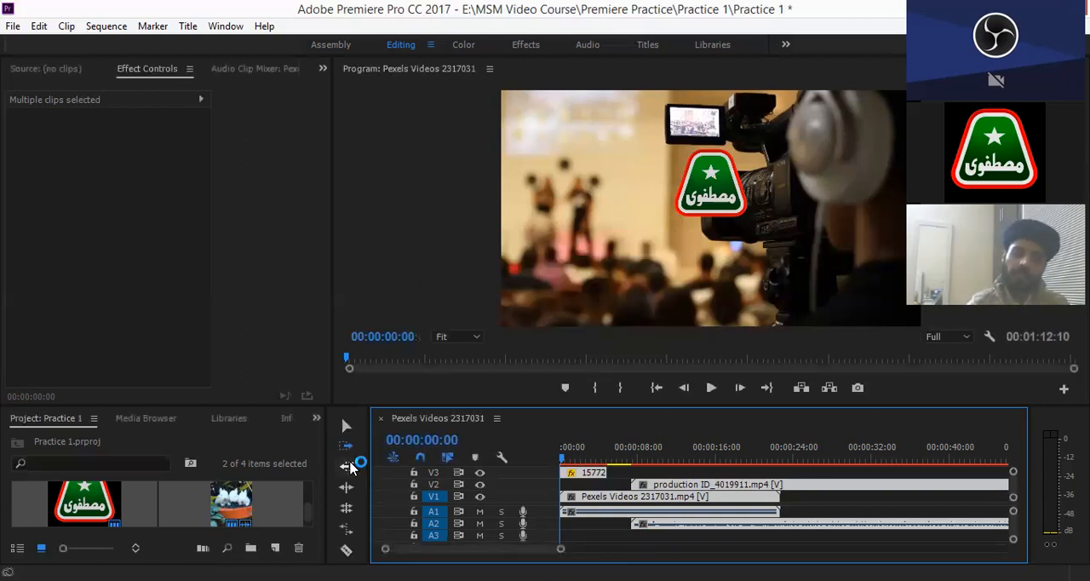
pyautogui.click(347, 467)
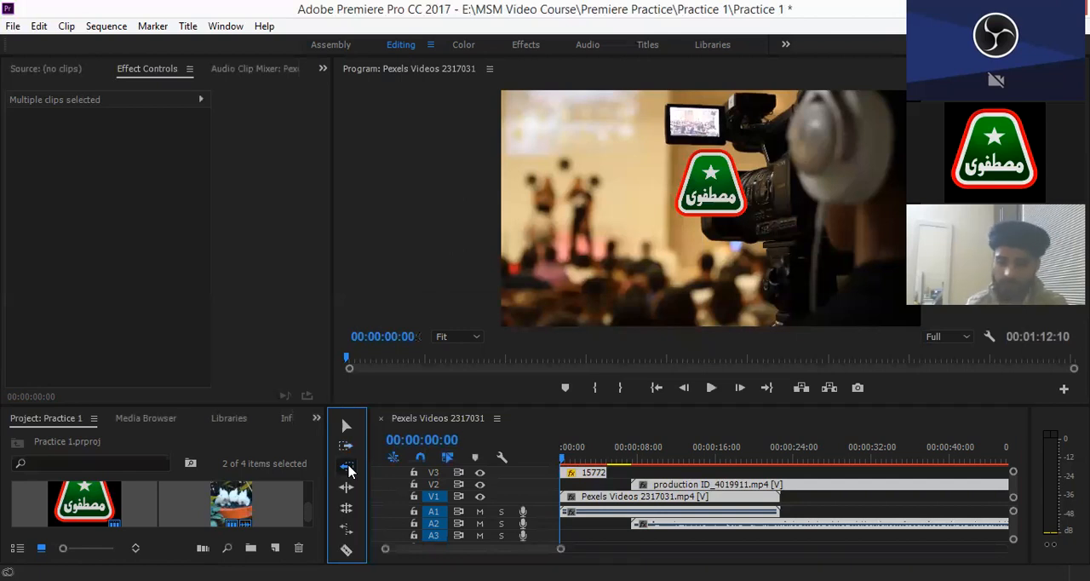
pyautogui.click(610, 506)
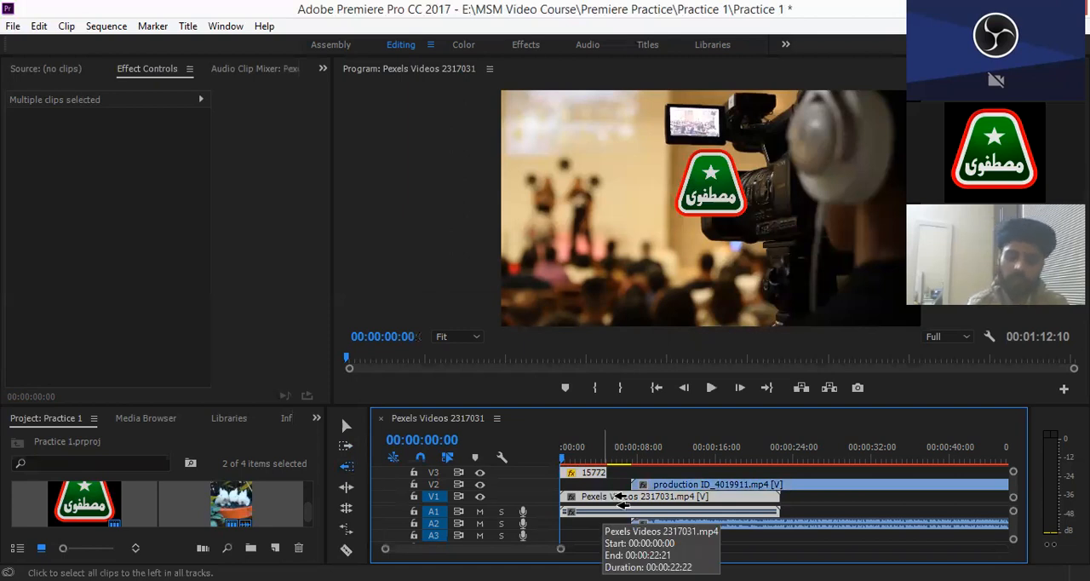
pyautogui.click(687, 490)
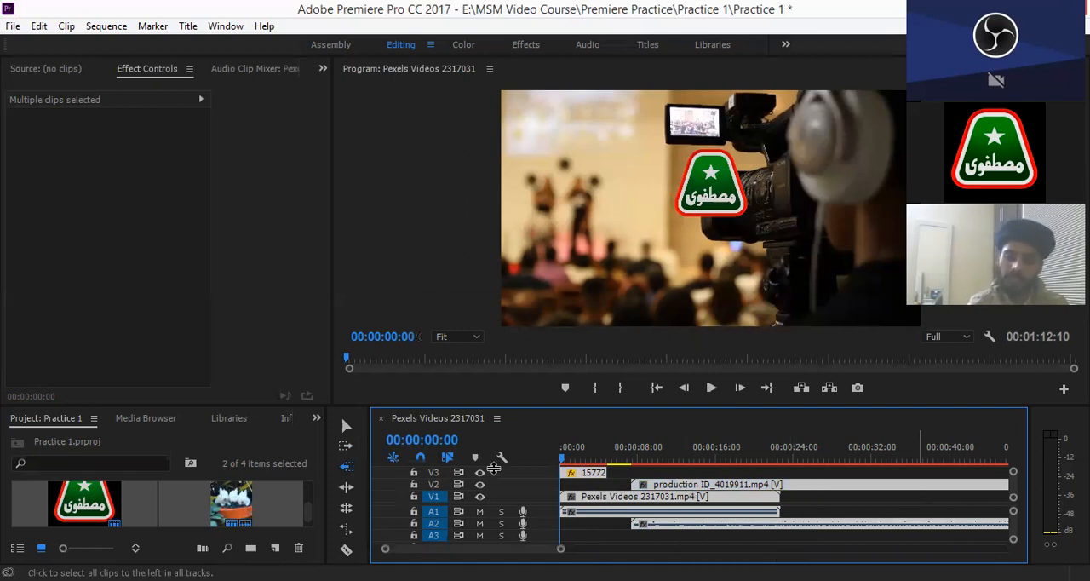
pyautogui.click(584, 482)
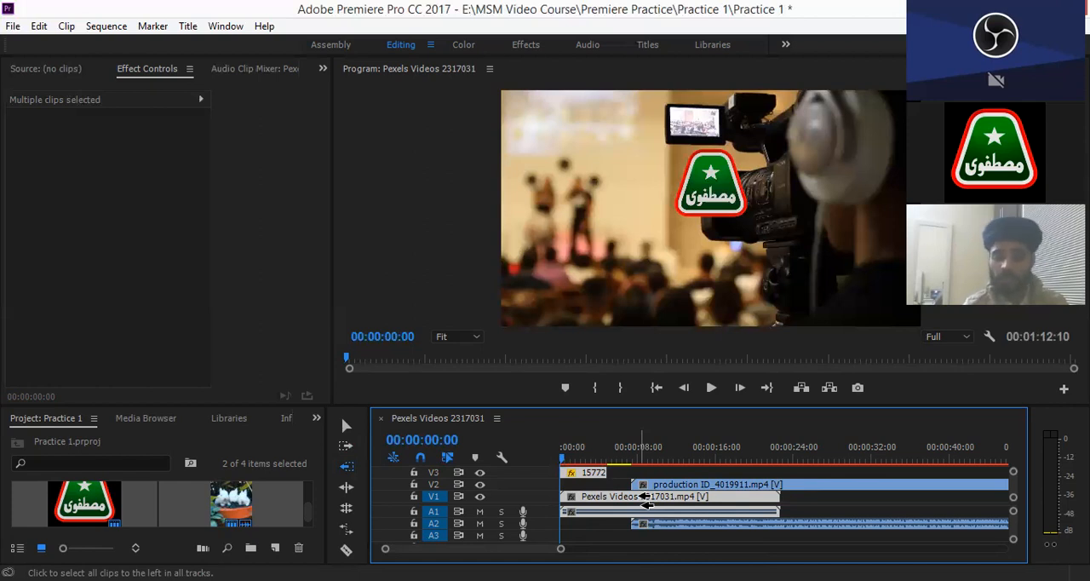
# - Select the clips ahead with the Track Select Forward tool and switch back to the Track Select Backward tool
pyautogui.press('a')
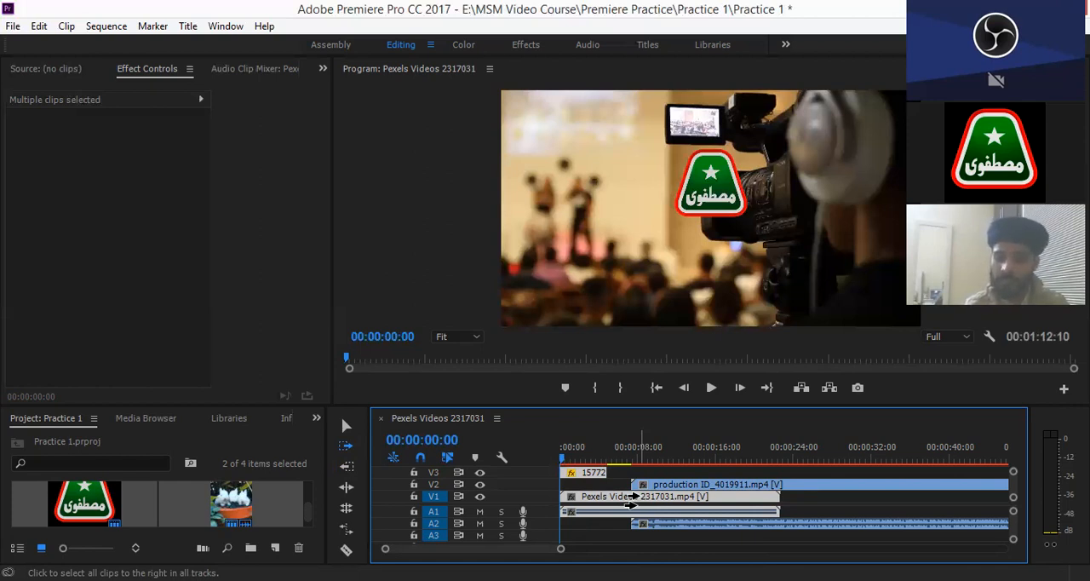
pyautogui.click(634, 500)
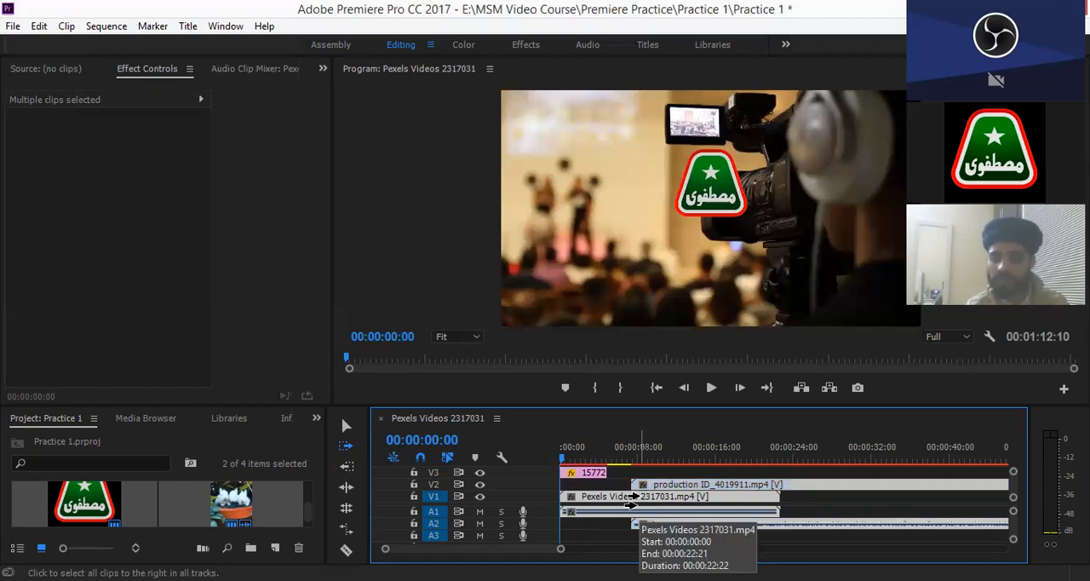
pyautogui.hotkey('shift', 'a')
pyautogui.press('shift')
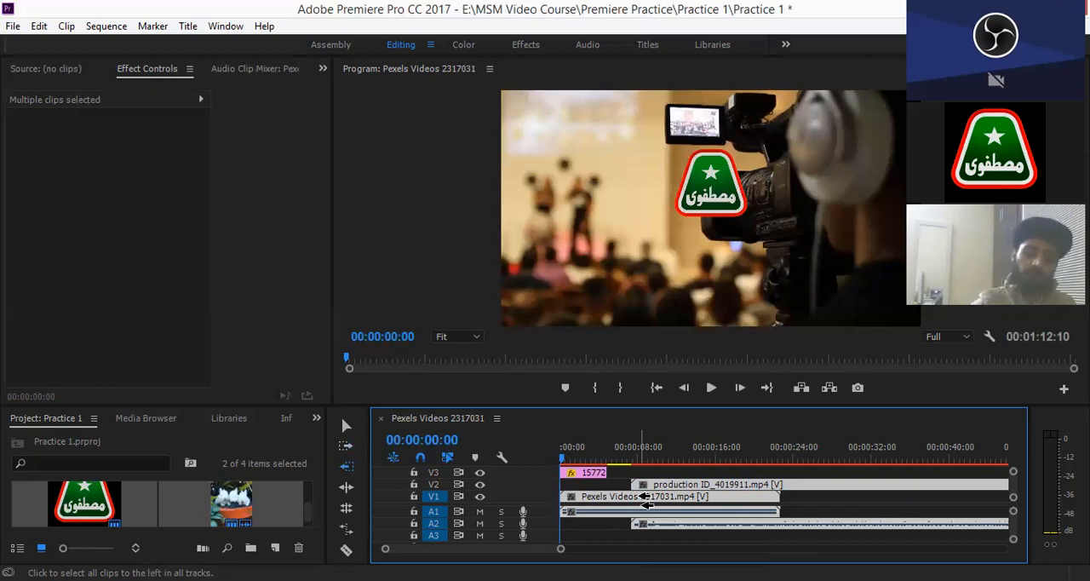
# - Return to the Selection tool and select the V3 logo clip, the production clip and the Pexels Videos clip individually
pyautogui.press('v')
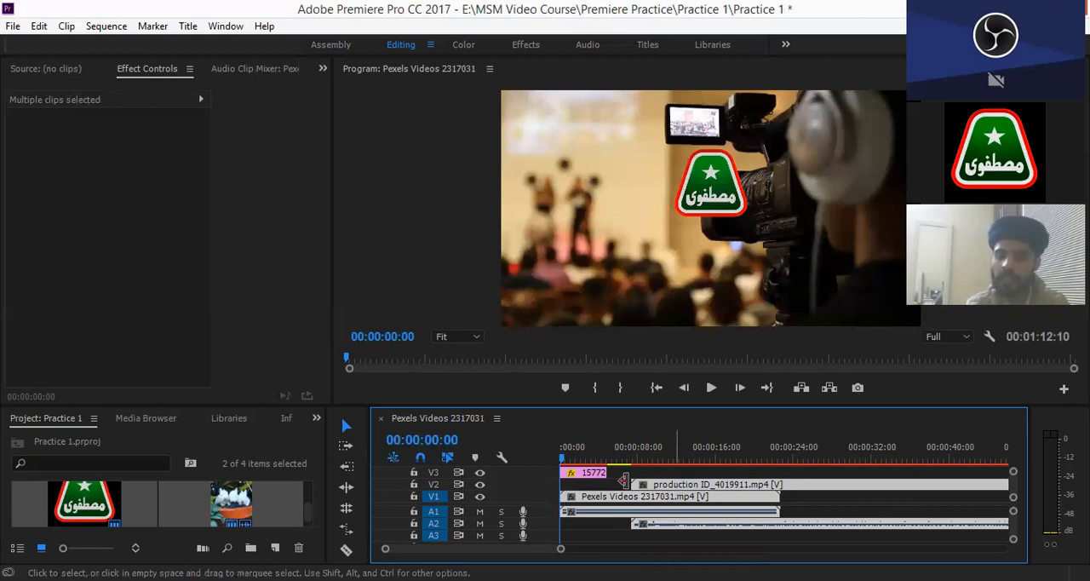
pyautogui.click(594, 479)
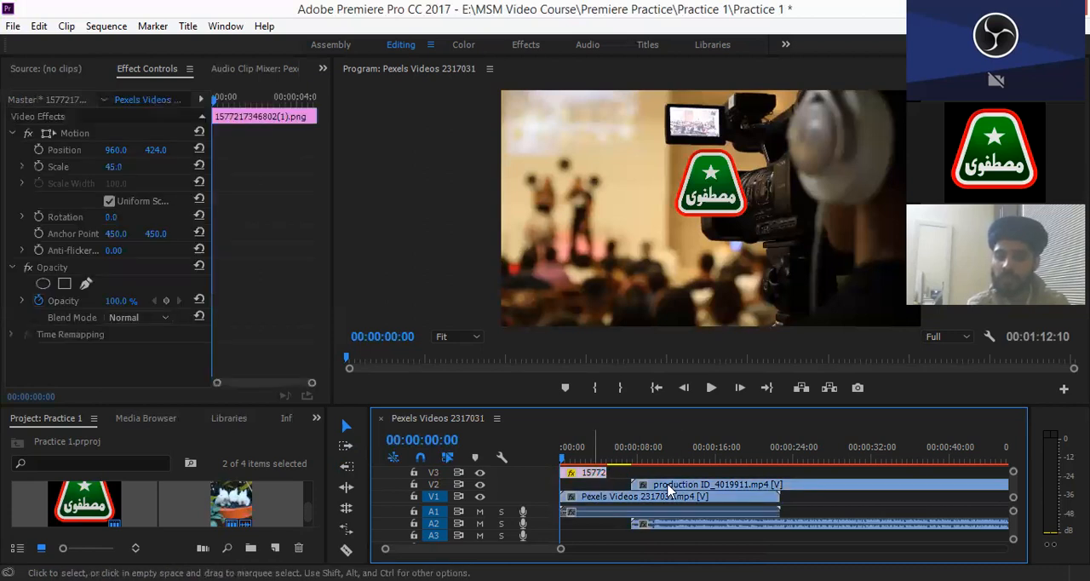
pyautogui.click(640, 494)
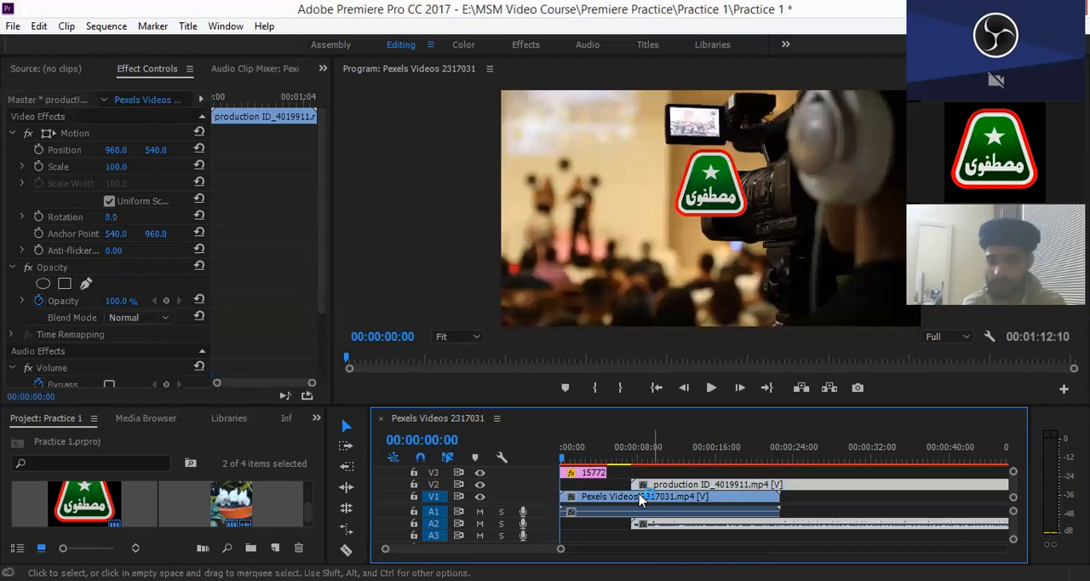
pyautogui.click(639, 498)
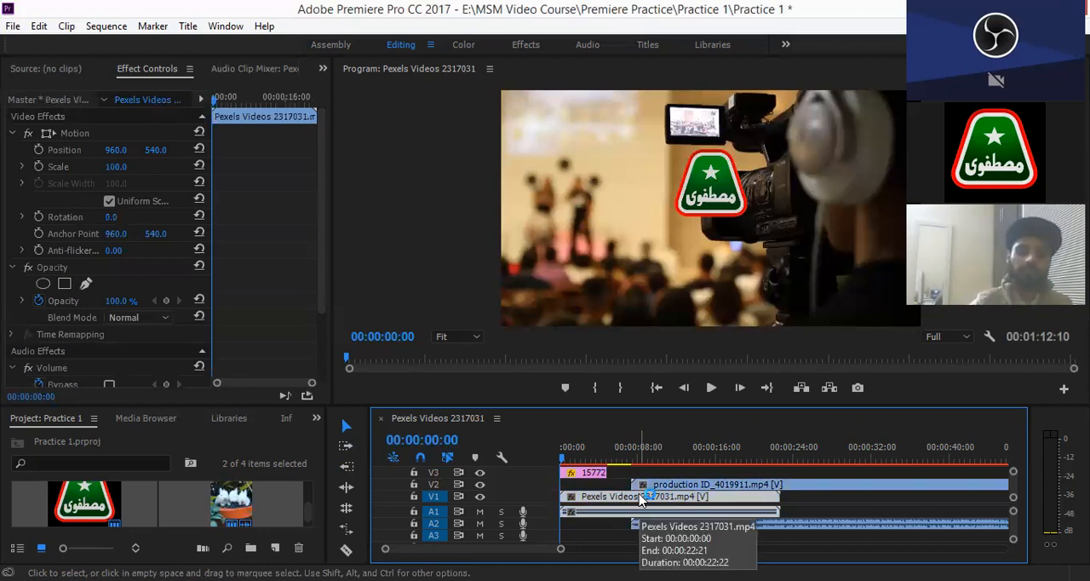
# - Select the edit point at the start of the production ID_4019911 clip with the Ripple Edit tool
pyautogui.click(346, 489)
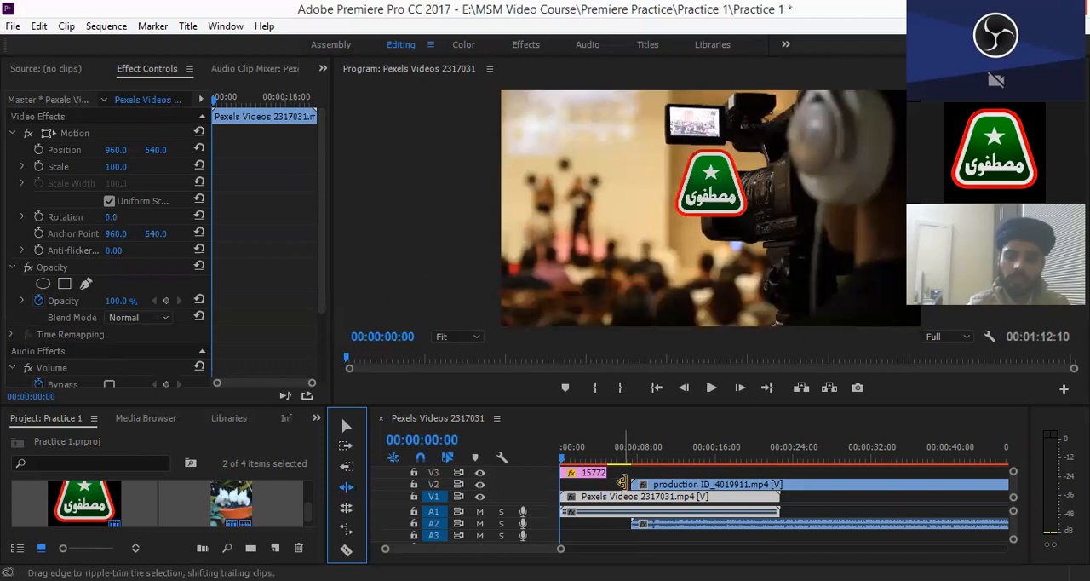
pyautogui.click(622, 482)
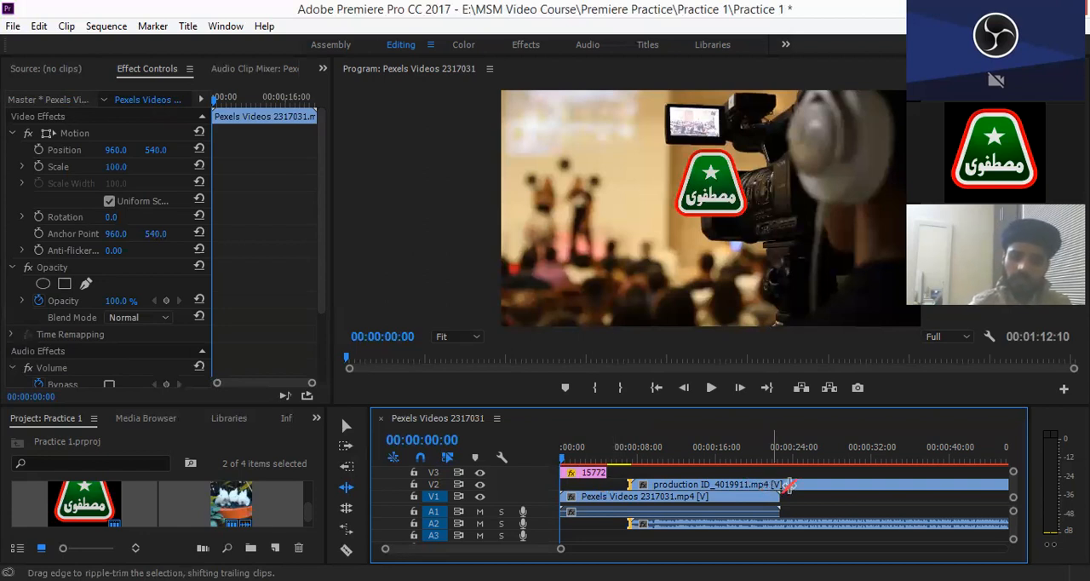
# - Move the production ID_4019911 clip down to V1 at about 00:00:25, leaving a short gap after the Pexels Videos clip
pyautogui.click(756, 485)
pyautogui.moveTo(756, 486); pyautogui.dragTo(889, 484)
pyautogui.click(888, 484)
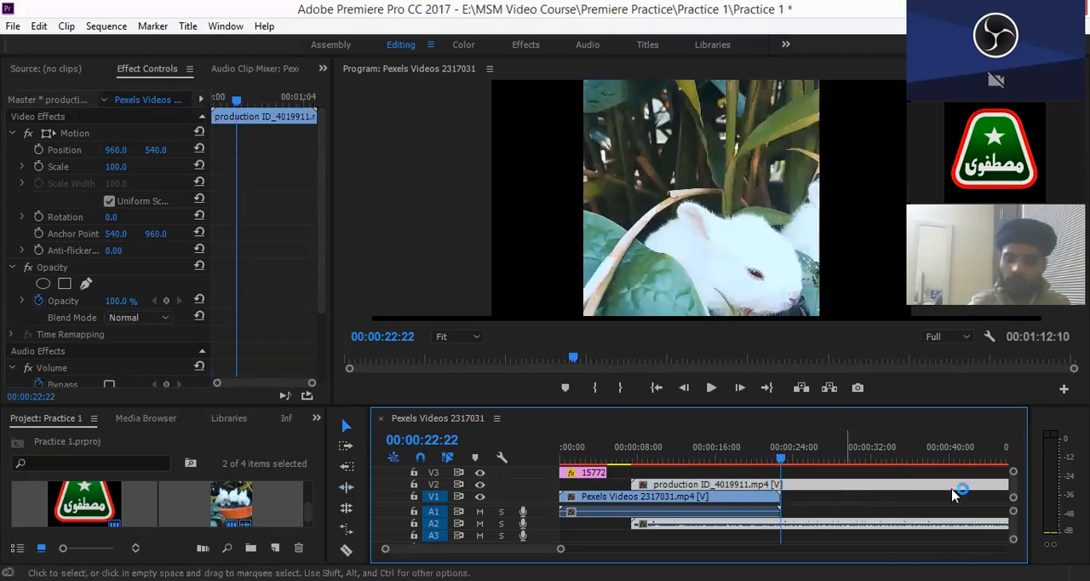
pyautogui.moveTo(802, 485); pyautogui.dragTo(951, 484)
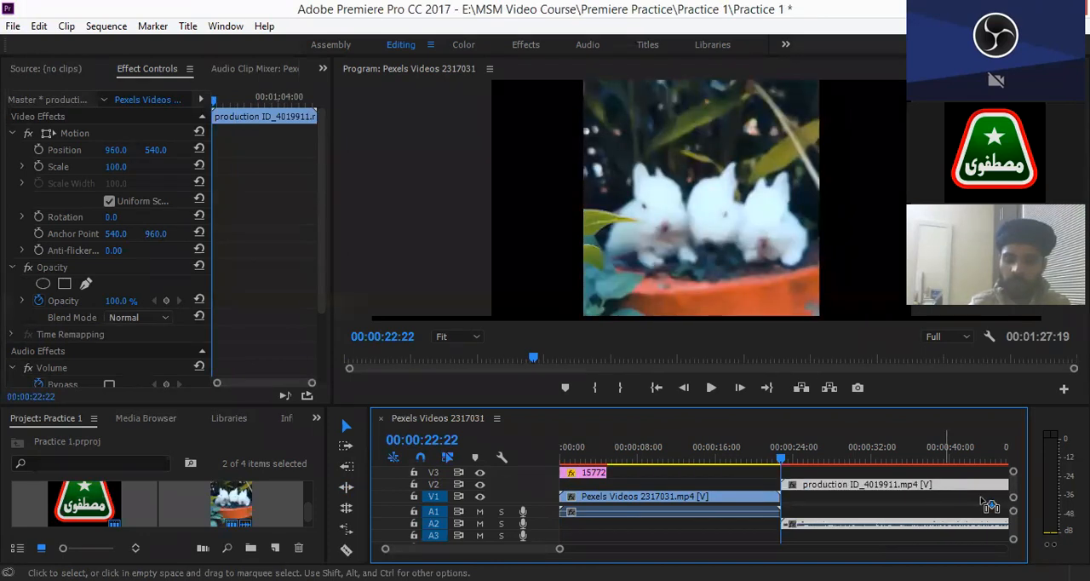
pyautogui.moveTo(981, 498); pyautogui.dragTo(982, 500)
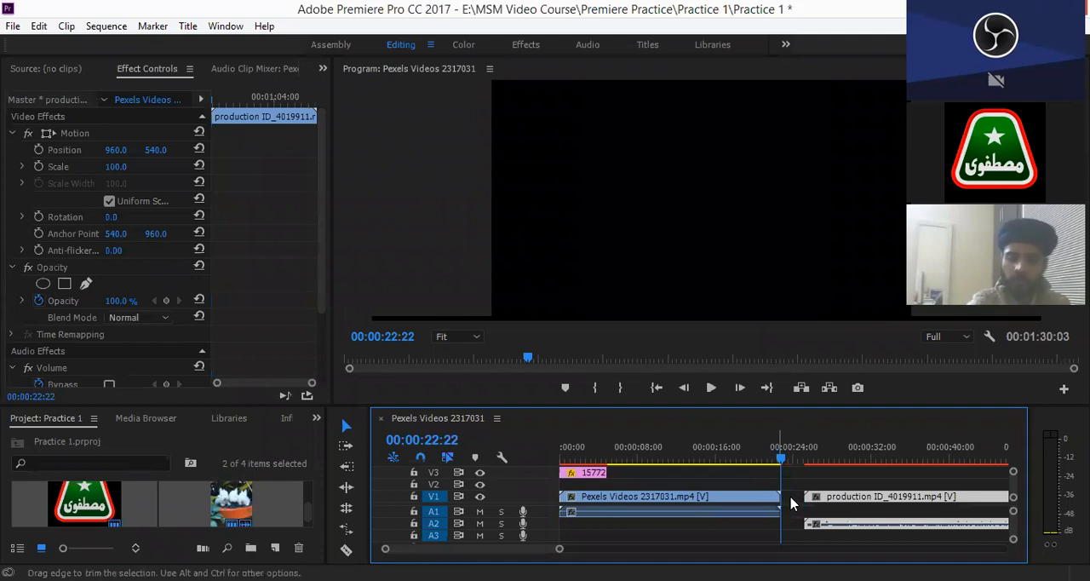
# - Move the Pexels Videos 2317031 clip on V1 to start at 00:00:02:14, directly against the production clip
pyautogui.press('b')
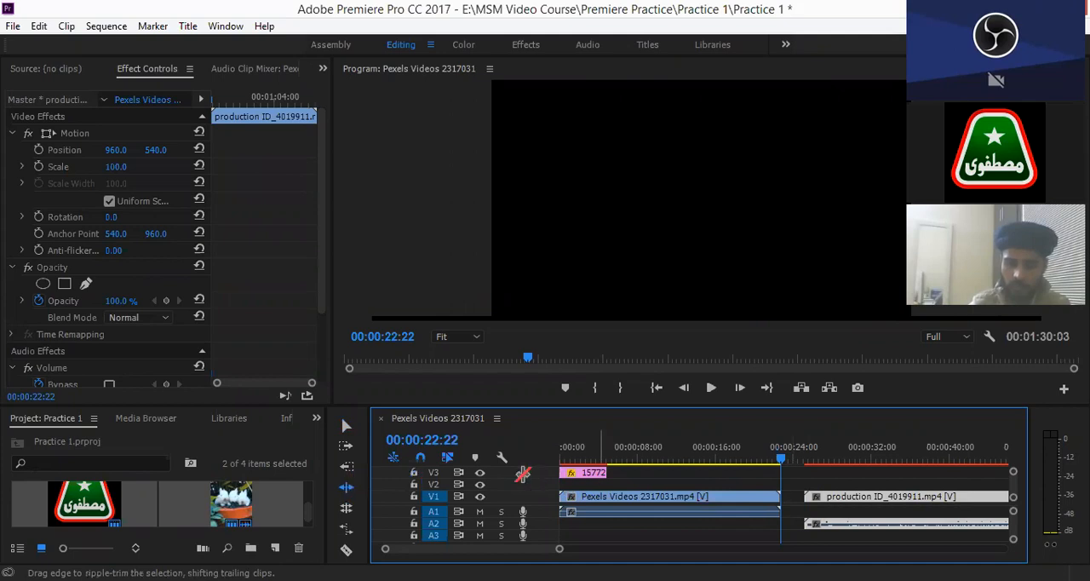
pyautogui.press('v')
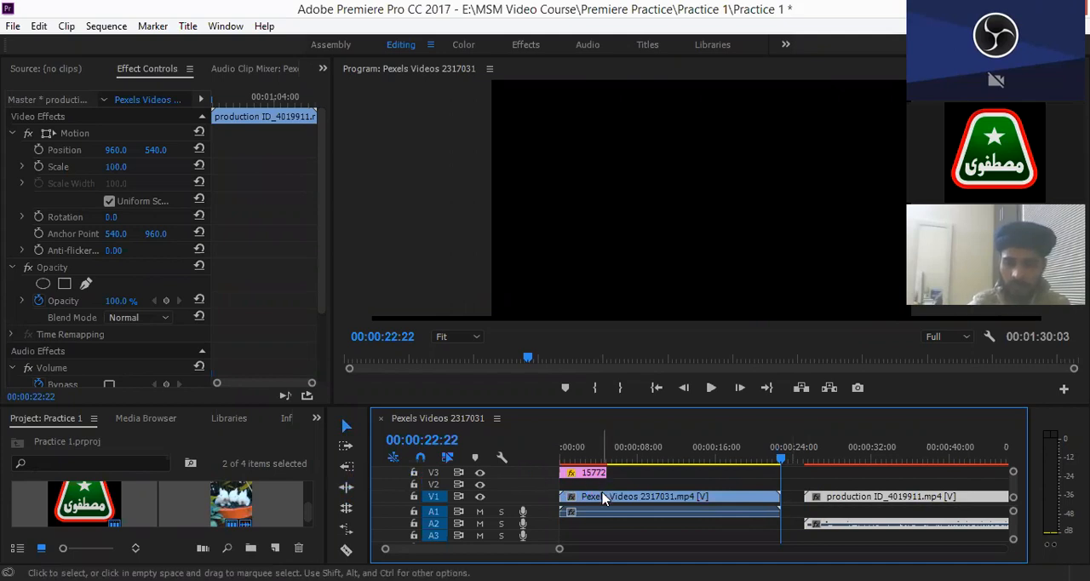
pyautogui.click(603, 499)
pyautogui.moveTo(604, 499); pyautogui.dragTo(625, 501)
pyautogui.press('b')
pyautogui.click(570, 498)
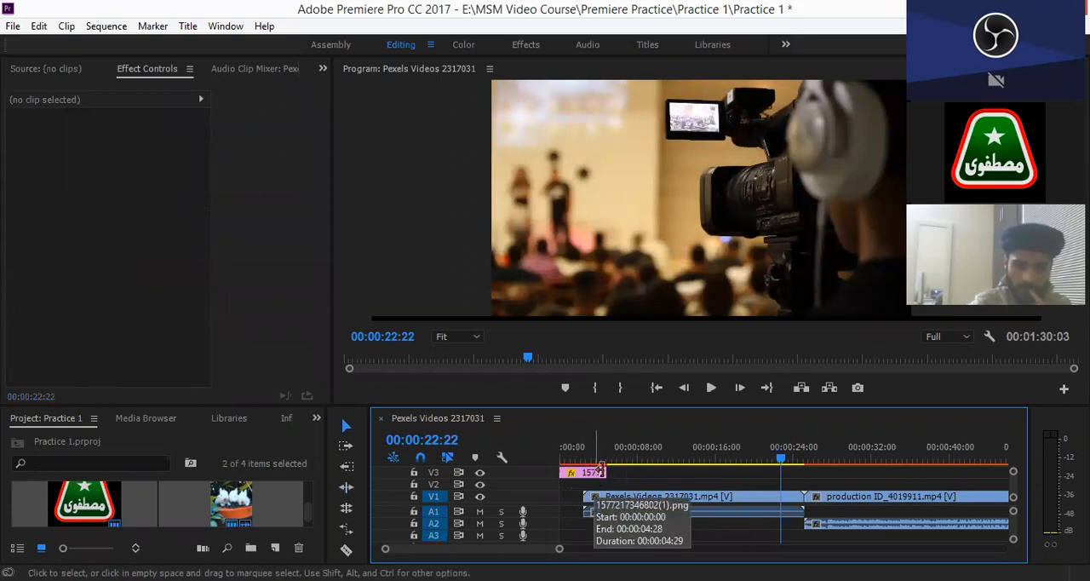
# - Move the V3 logo clip to align with the start of the Pexels Videos clip and select the gap before it
pyautogui.click(595, 479)
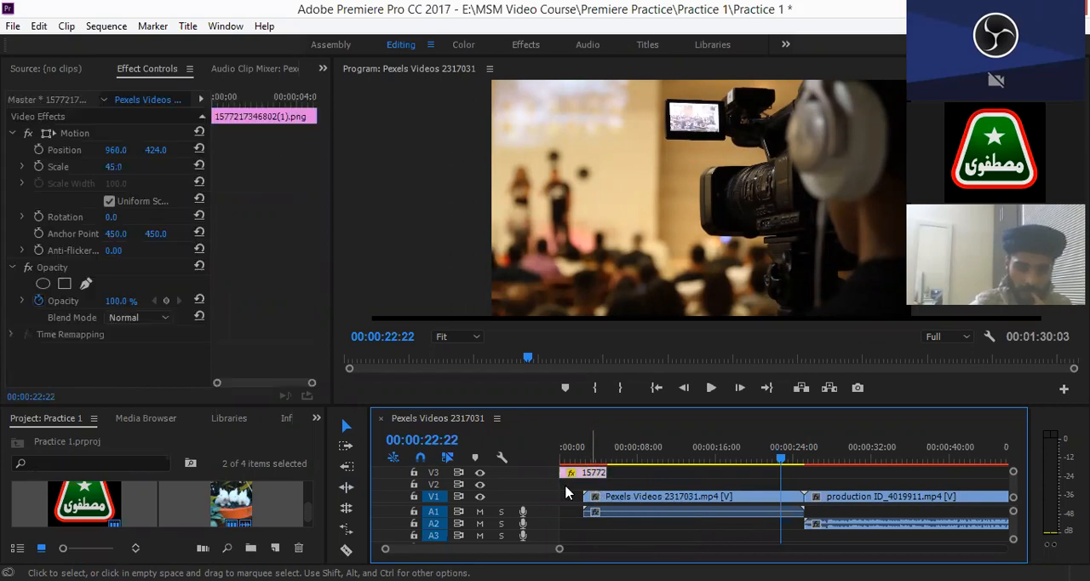
pyautogui.hotkey('ctrl', 'z')
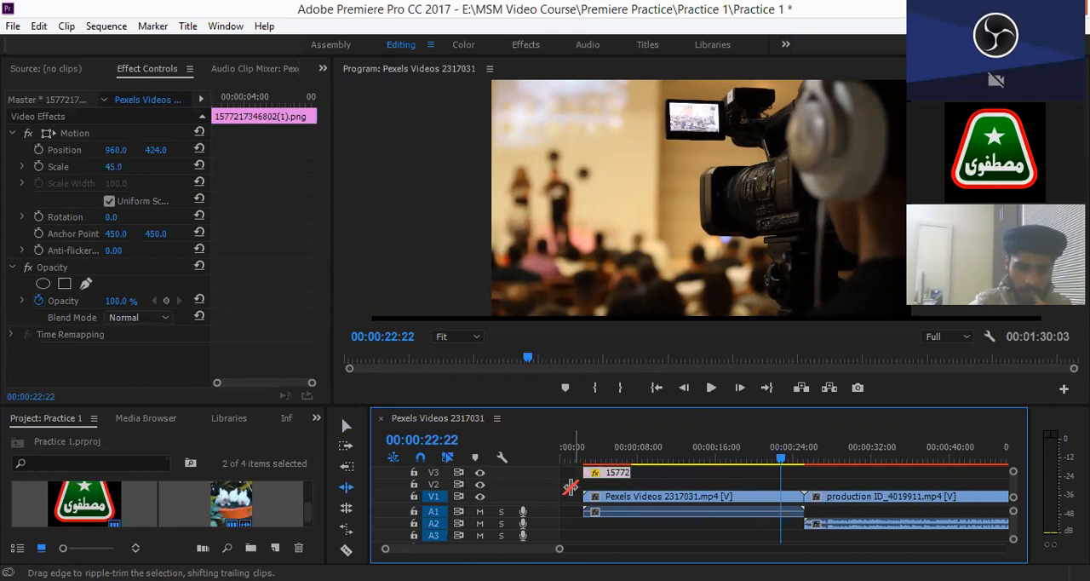
pyautogui.click(572, 473)
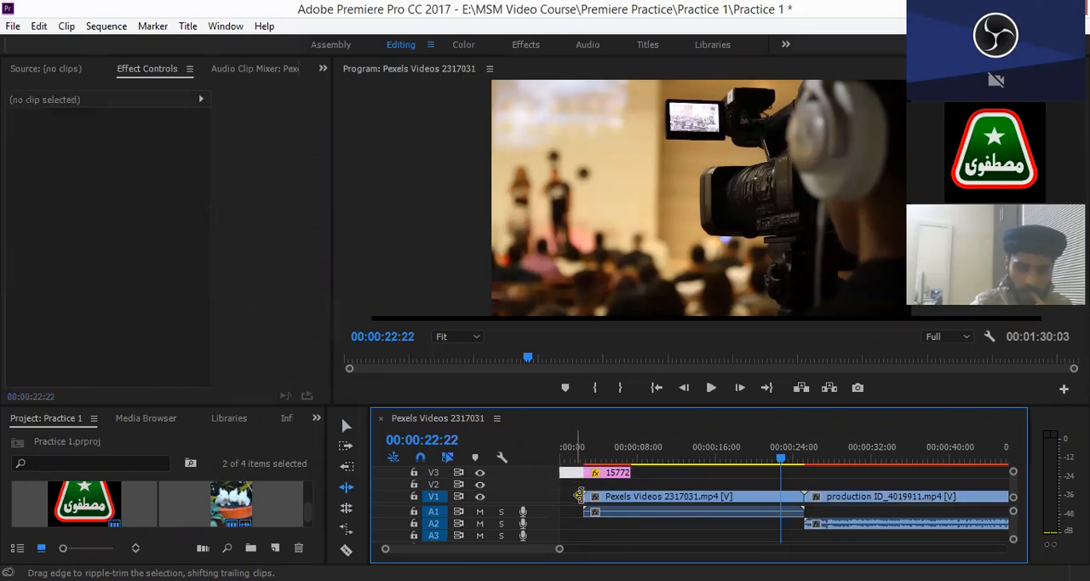
# - Try ripple-trimming the gap before the Pexels Videos clip toward the sequence start, undo the trim, and return to the Selection tool
pyautogui.moveTo(580, 496); pyautogui.dragTo(563, 485)
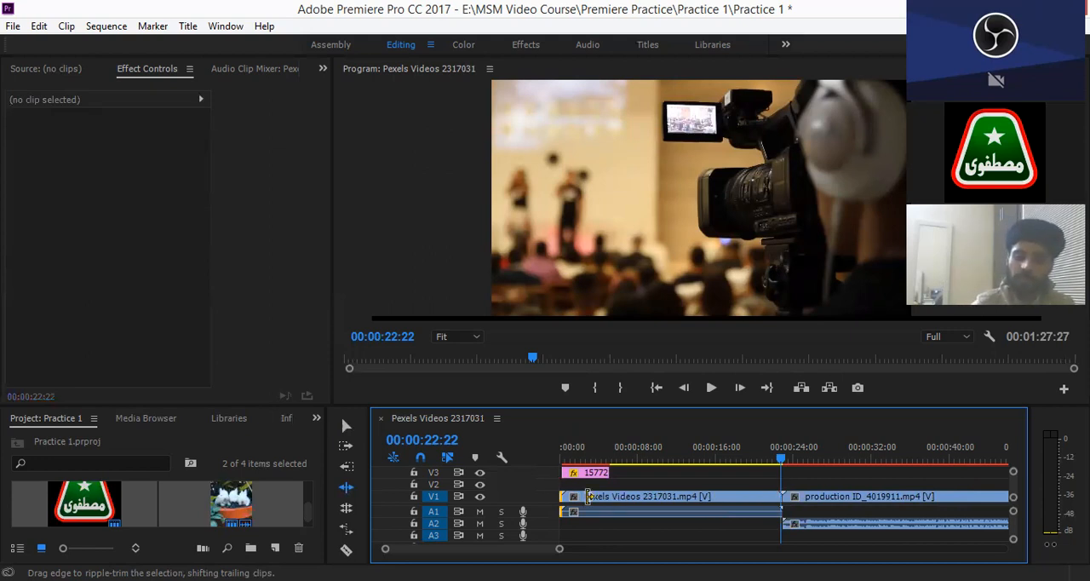
pyautogui.hotkey('ctrl', 'z')
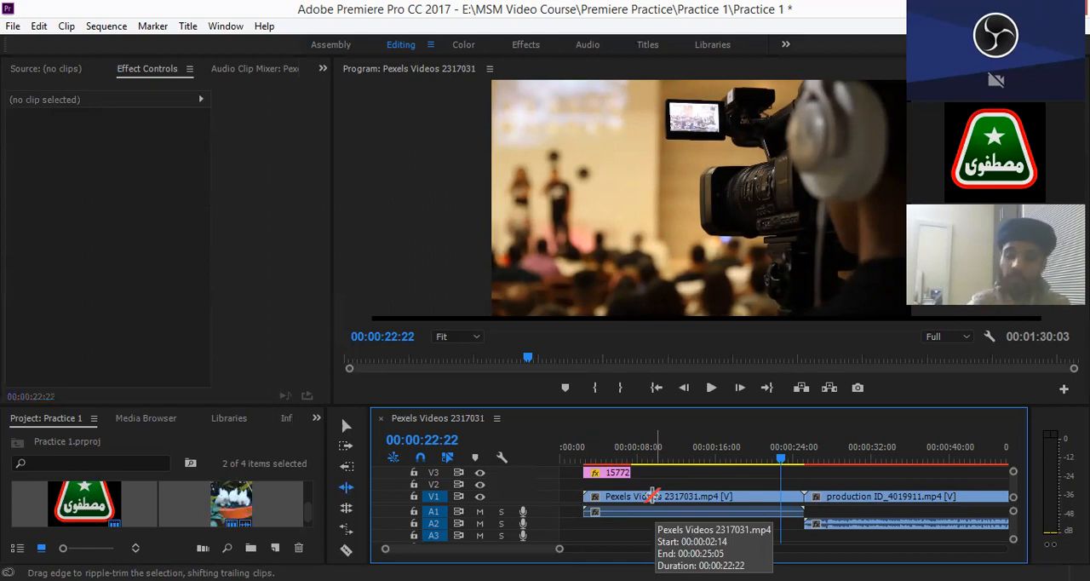
pyautogui.press('v')
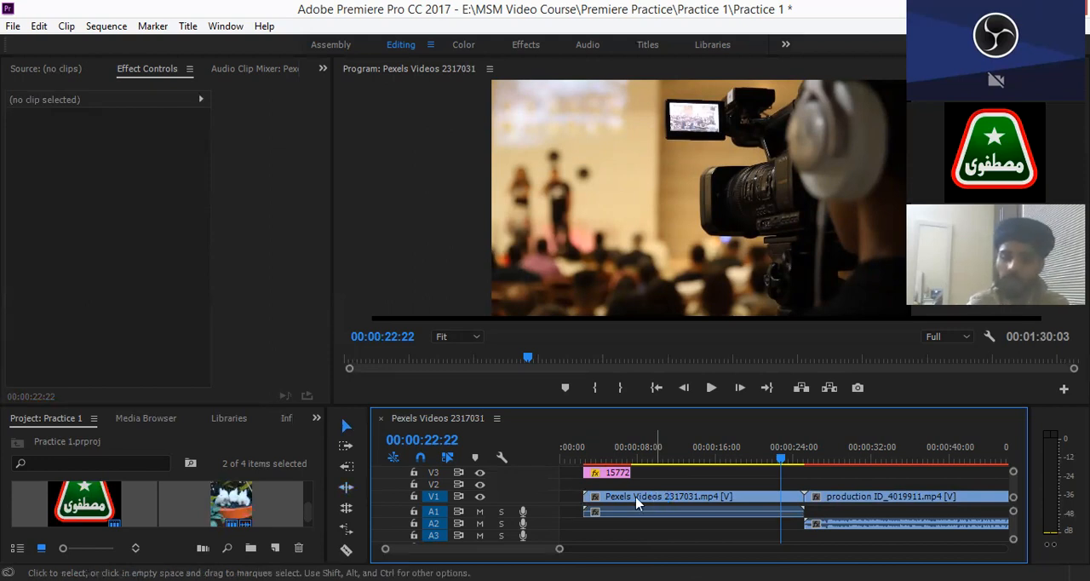
pyautogui.click(575, 494)
pyautogui.click(570, 498)
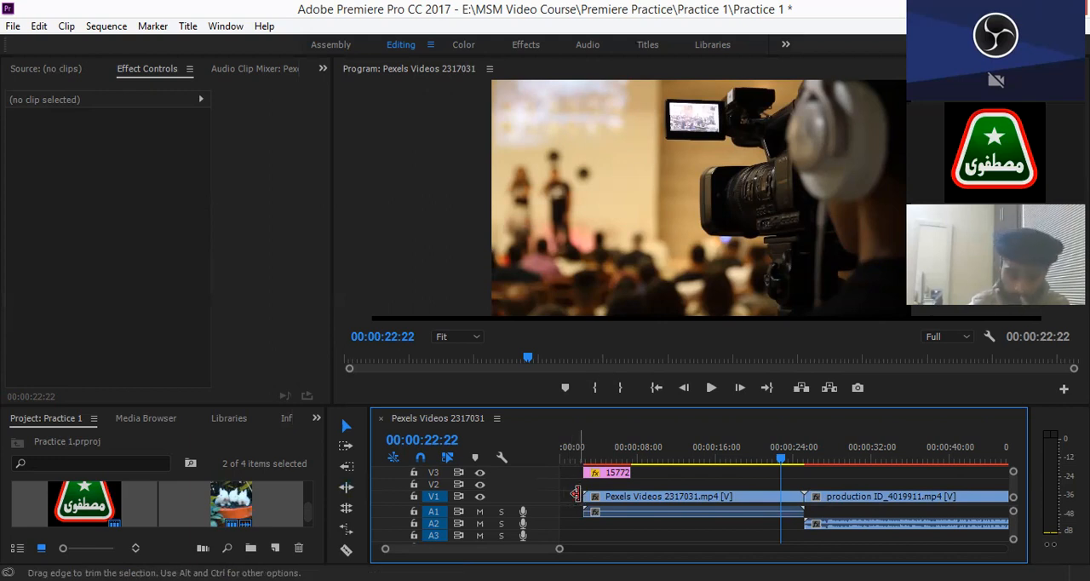
pyautogui.click(654, 502)
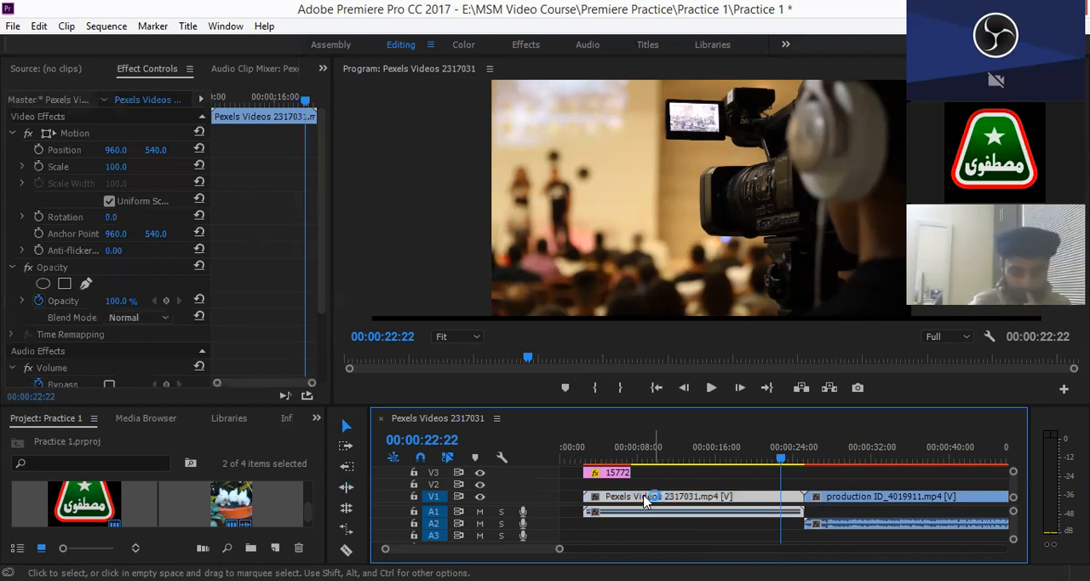
pyautogui.hotkey('ctrl', 'z')
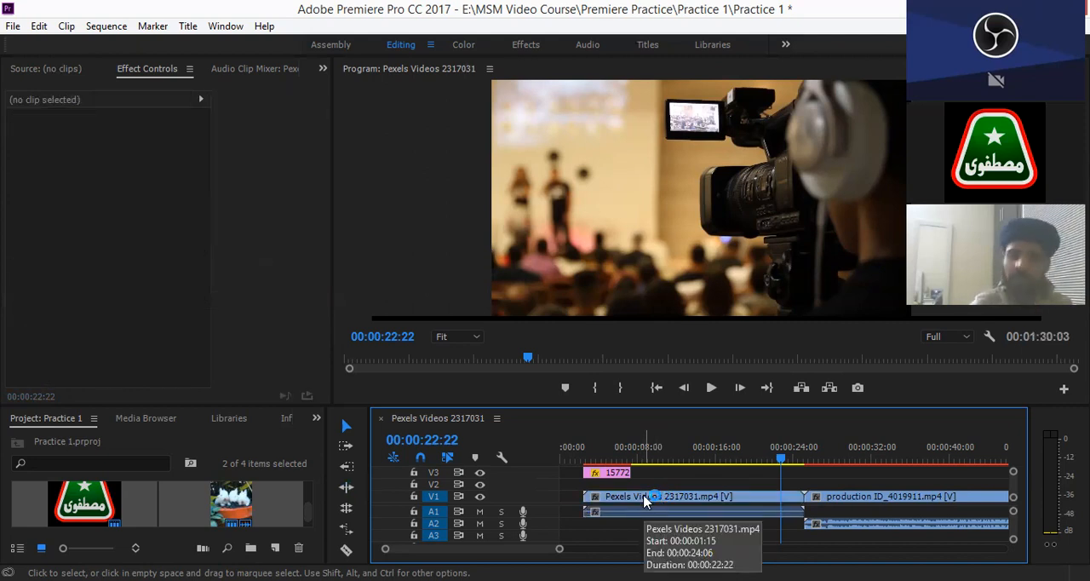
# - Ripple-trim the gap before the Pexels Videos clip to the sequence start, and return to the Selection tool
pyautogui.click(347, 487)
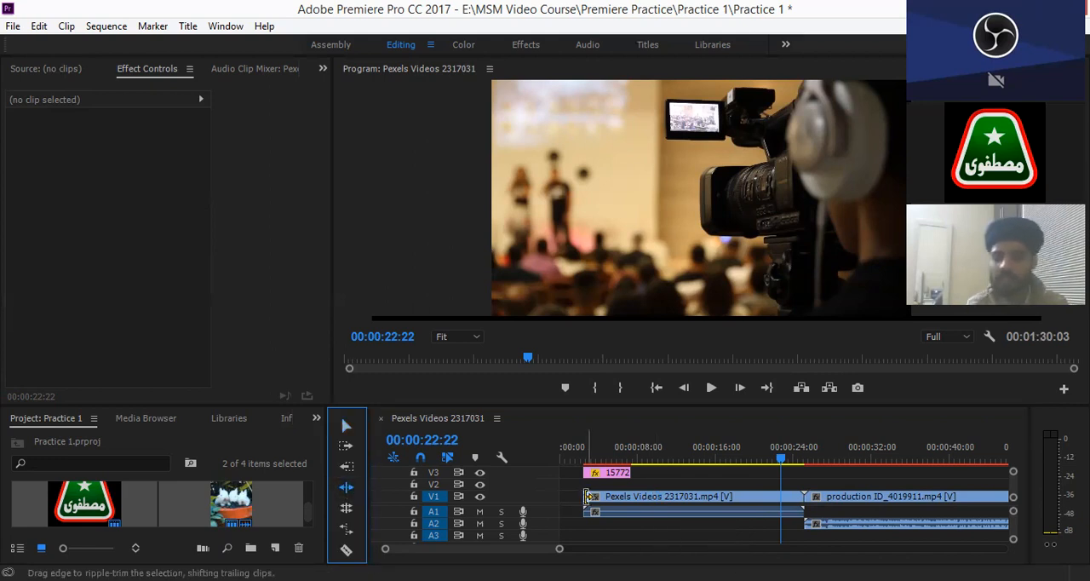
pyautogui.moveTo(586, 497); pyautogui.dragTo(548, 504)
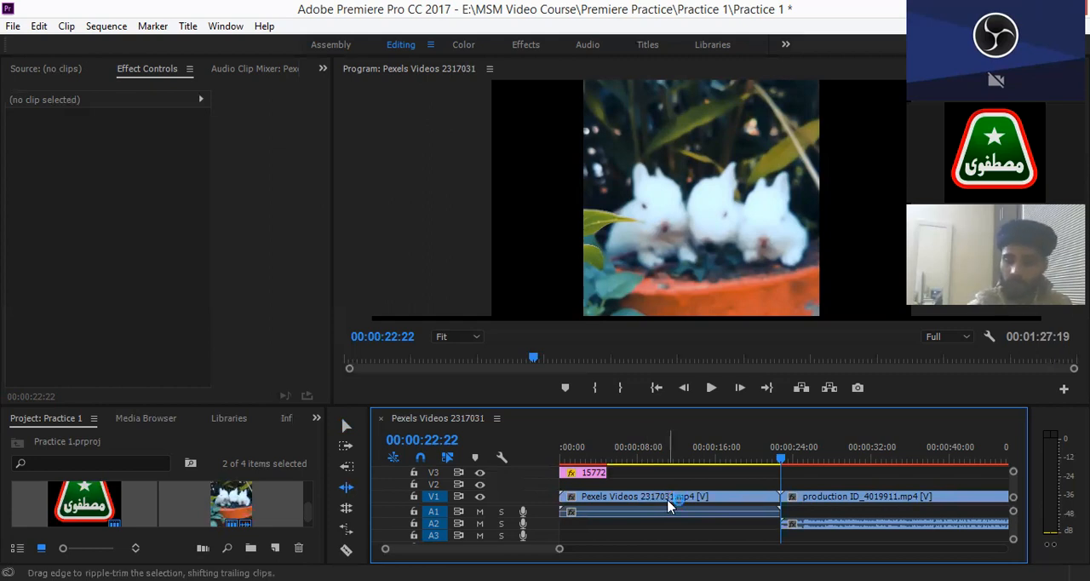
pyautogui.press('v')
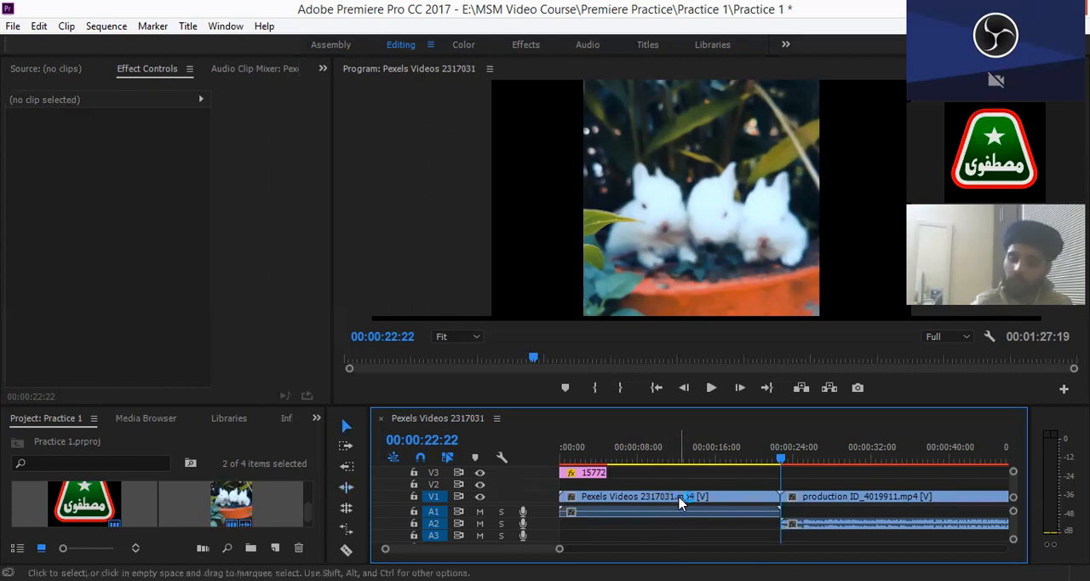
# - Shift the production clip, the Pexels Videos clip and the V3 logo later to leave a starting gap up to 00:00:03:01
pyautogui.click(681, 503)
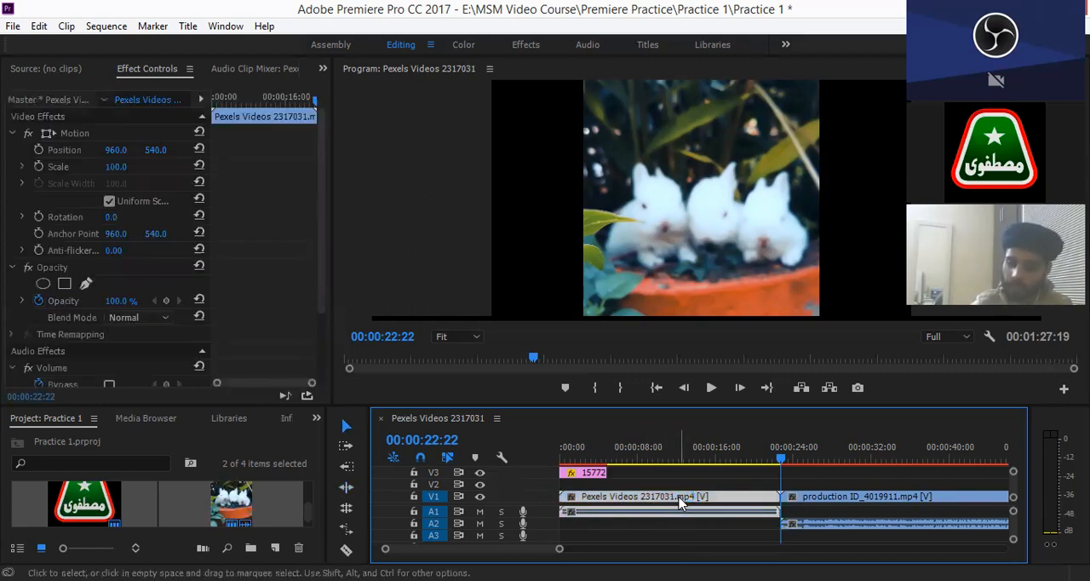
pyautogui.click(825, 500)
pyautogui.click(735, 496)
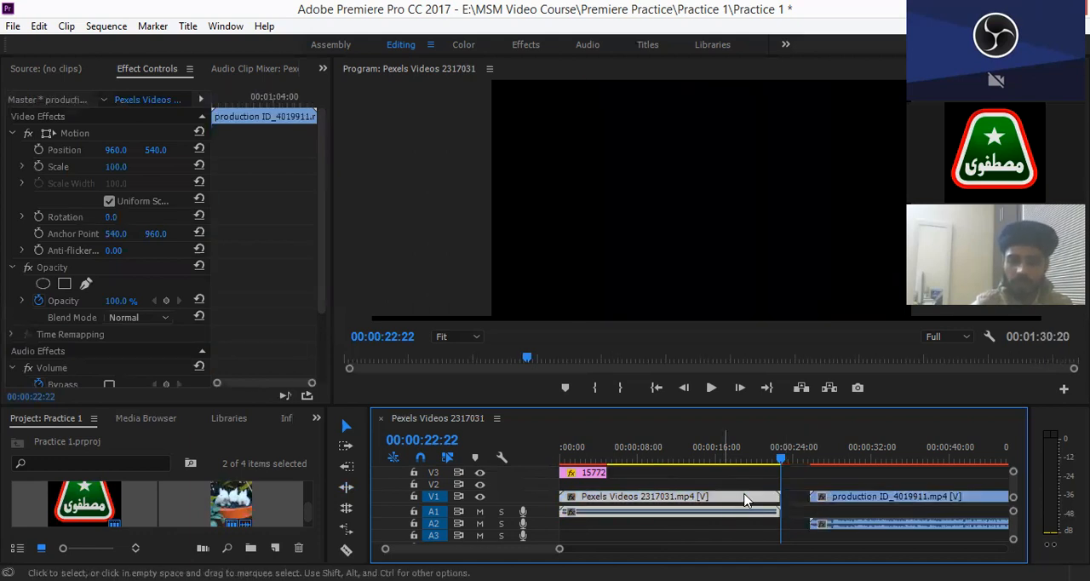
pyautogui.doubleClick(746, 501)
pyautogui.click(765, 501)
pyautogui.click(589, 472)
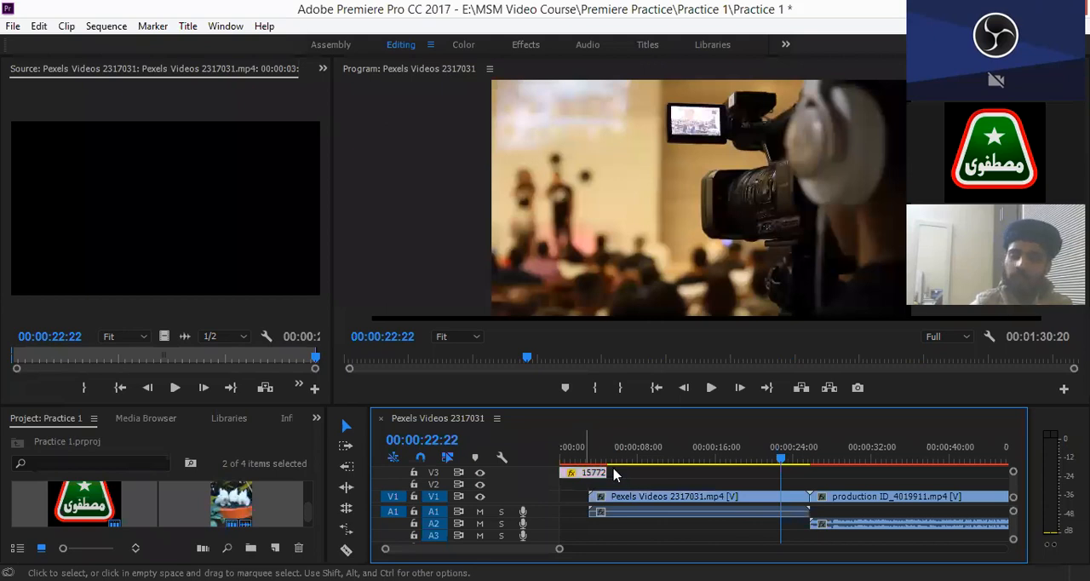
pyautogui.moveTo(587, 472); pyautogui.dragTo(616, 475)
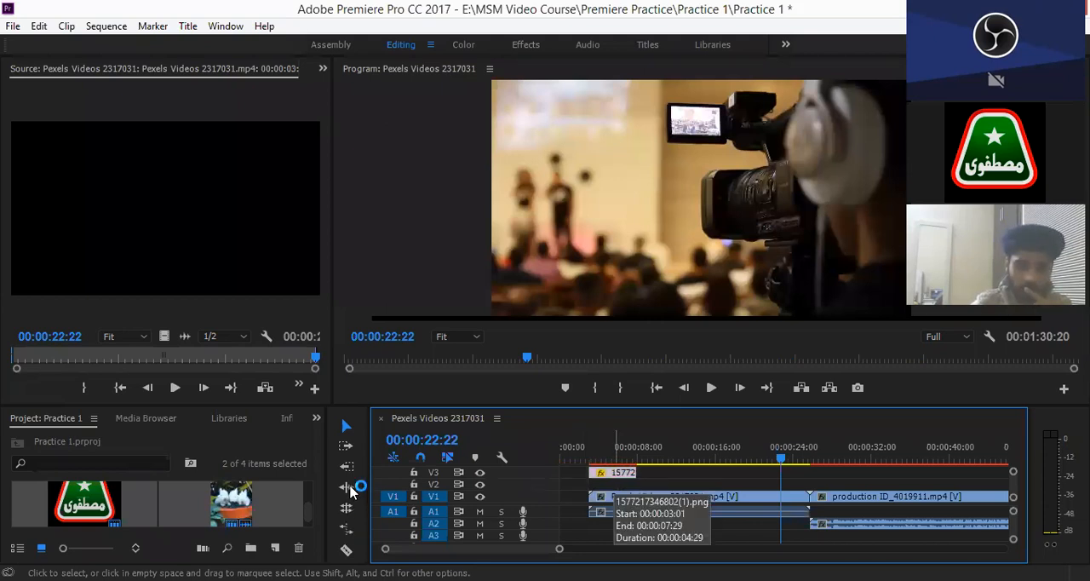
# - Close the starting gap with the Ripple Edit tool, try the tool past the production clip's end, and return to the Selection tool
pyautogui.press('b')
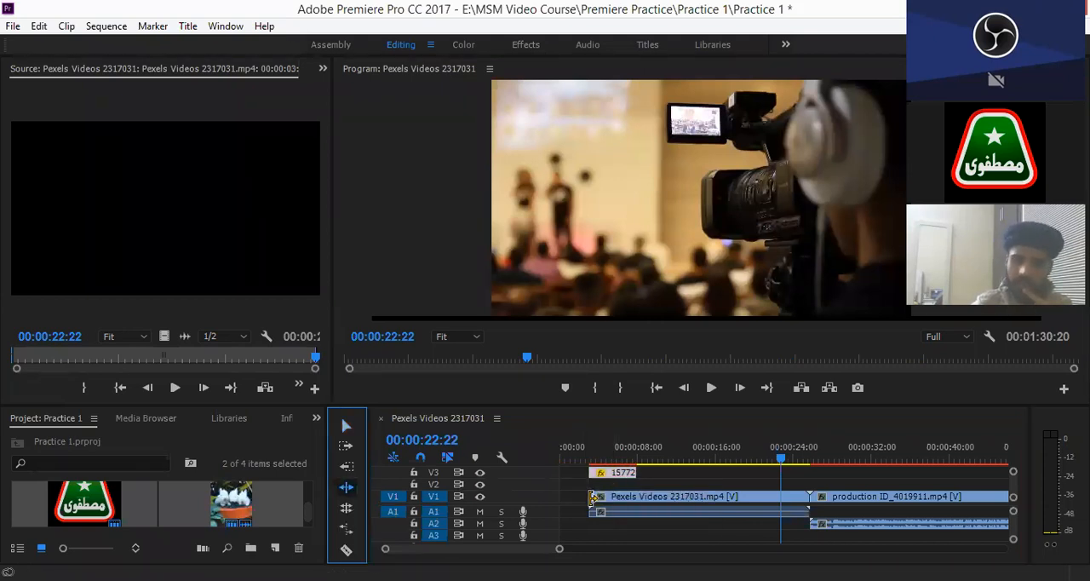
pyautogui.moveTo(584, 498); pyautogui.dragTo(552, 494)
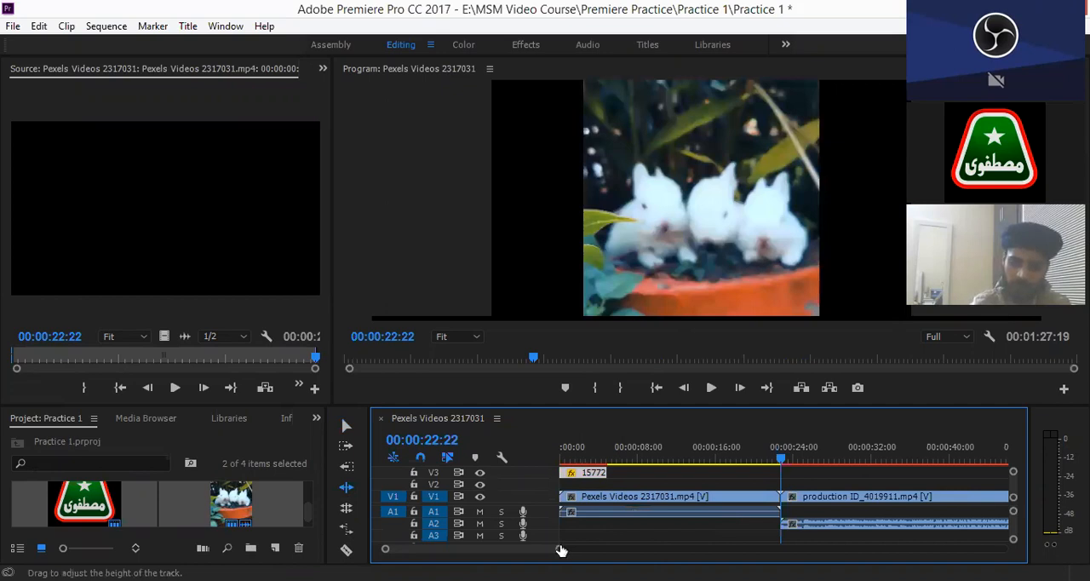
pyautogui.moveTo(560, 549); pyautogui.dragTo(679, 551)
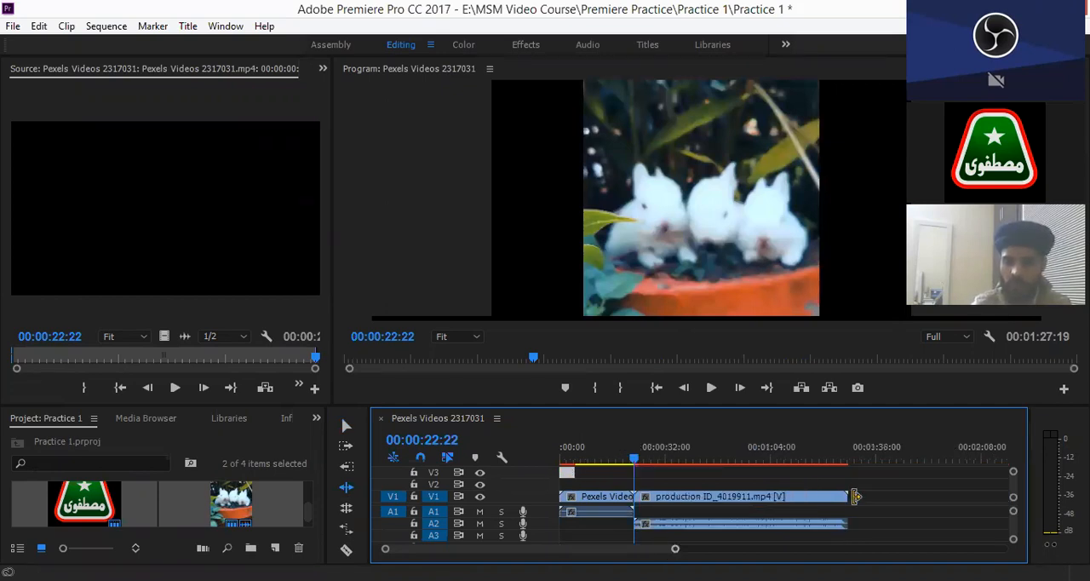
pyautogui.moveTo(853, 495)
pyautogui.mouseDown()
pyautogui.moveTo(910, 492)
pyautogui.moveTo(861, 494)
pyautogui.mouseUp()
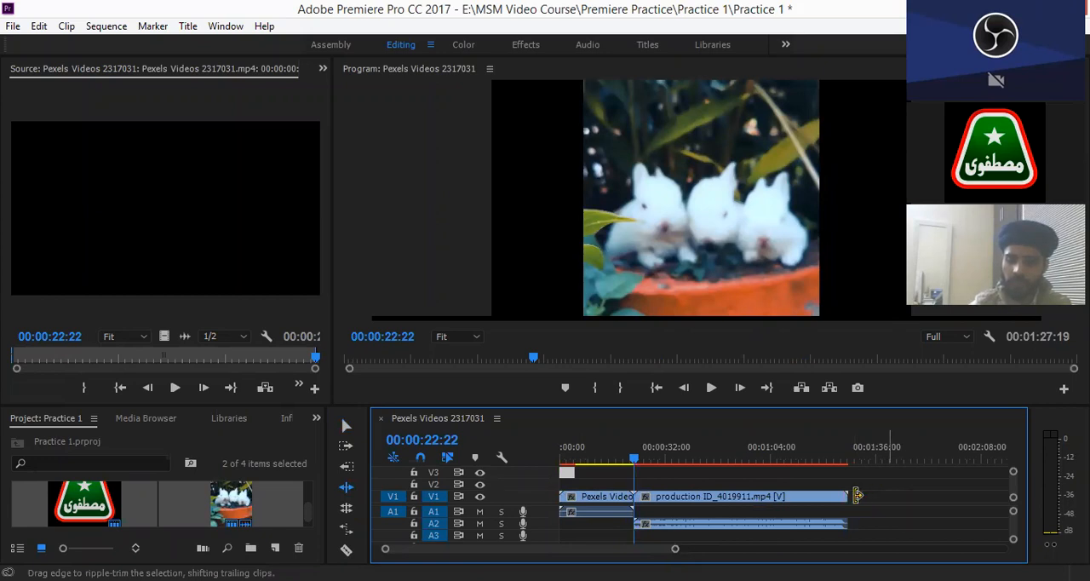
pyautogui.click(925, 499)
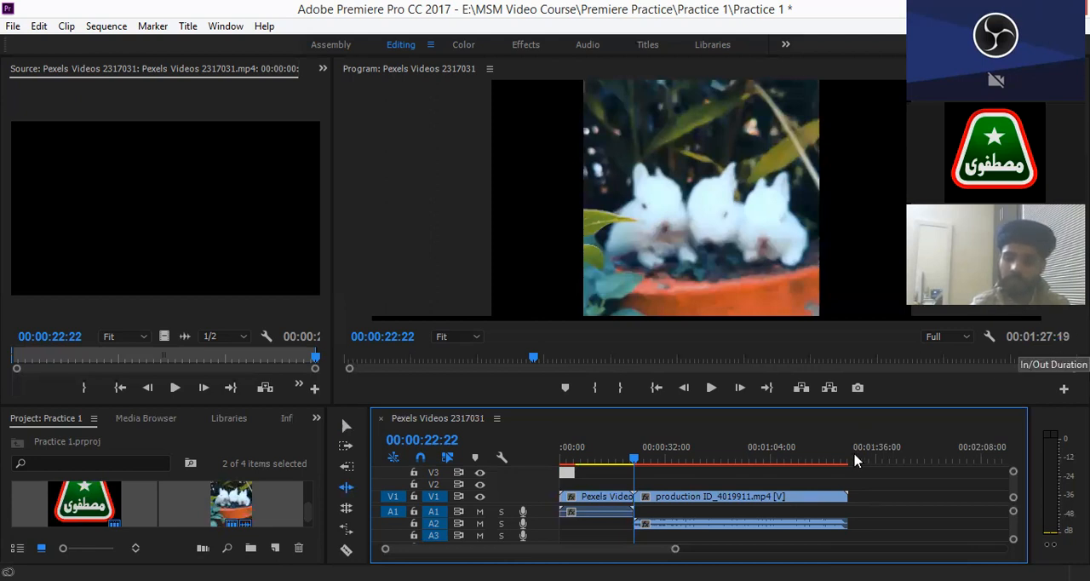
pyautogui.click(349, 424)
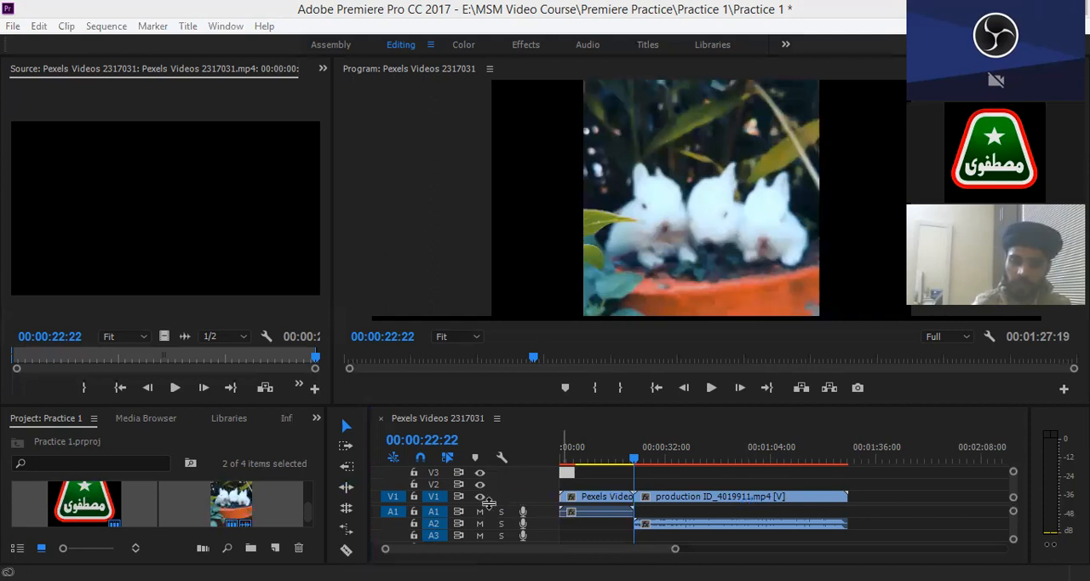
# - Lower the divider between the video and audio tracks to give the video tracks more room
pyautogui.moveTo(489, 504)
pyautogui.mouseDown()
pyautogui.moveTo(489, 519)
pyautogui.moveTo(486, 506)
pyautogui.mouseUp()
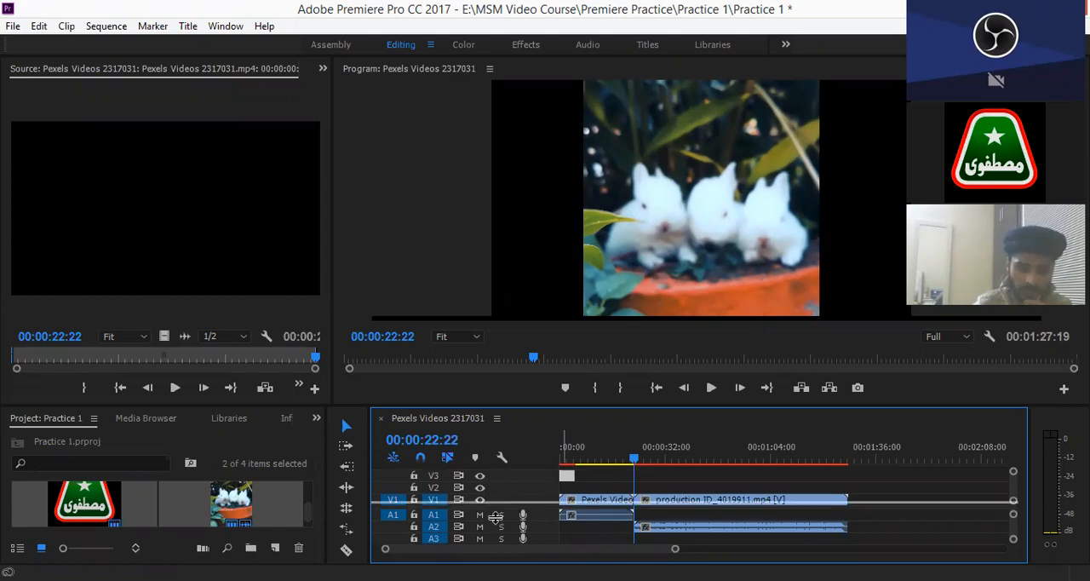
pyautogui.moveTo(496, 515); pyautogui.dragTo(495, 515)
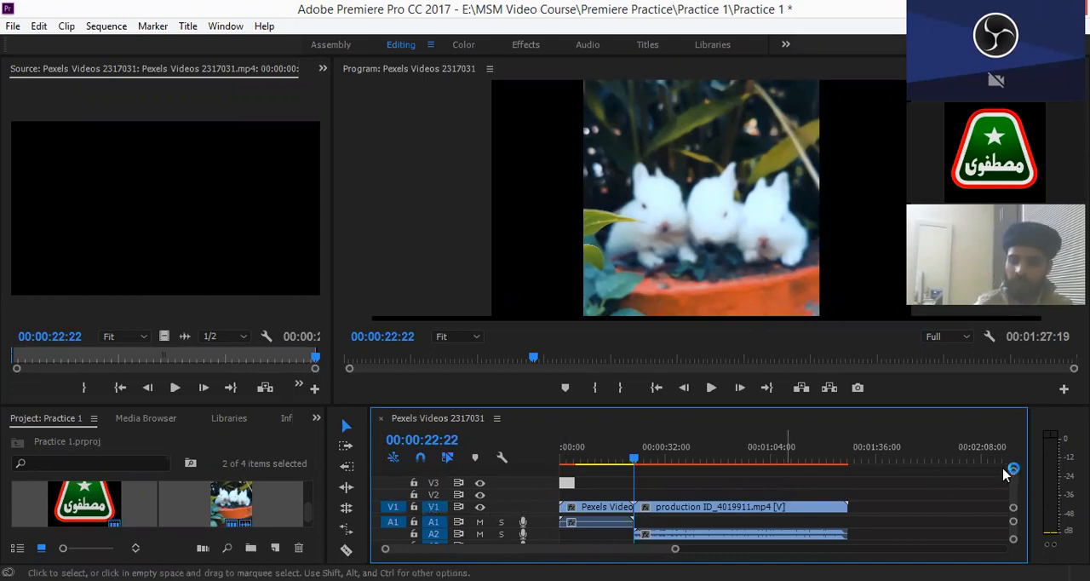
pyautogui.moveTo(1013, 472); pyautogui.dragTo(1016, 453)
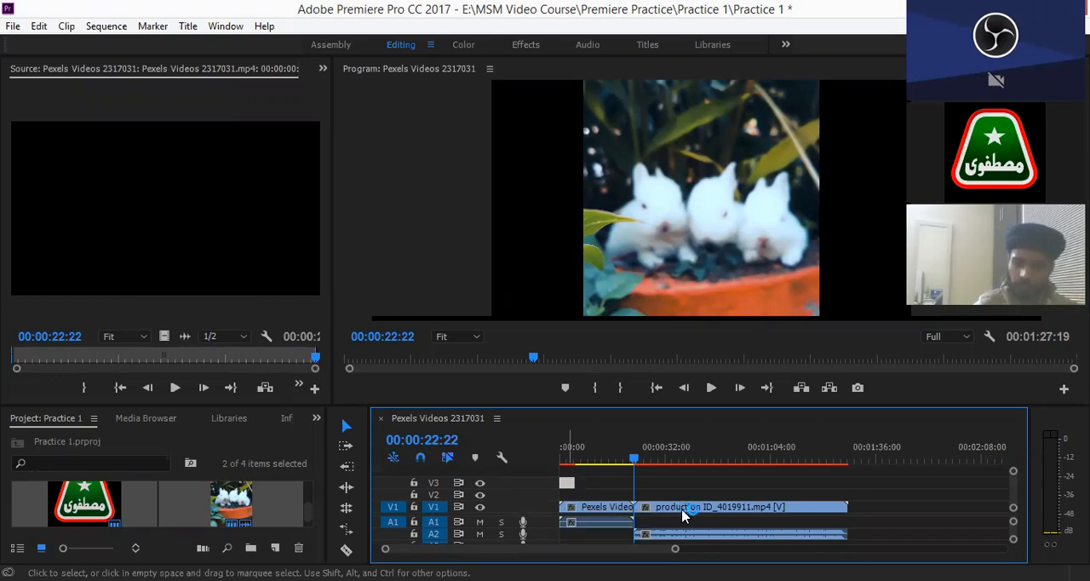
# - Move the production ID_4019911 video clip above V3 to create track V4, and undo the clip move
pyautogui.click(742, 509)
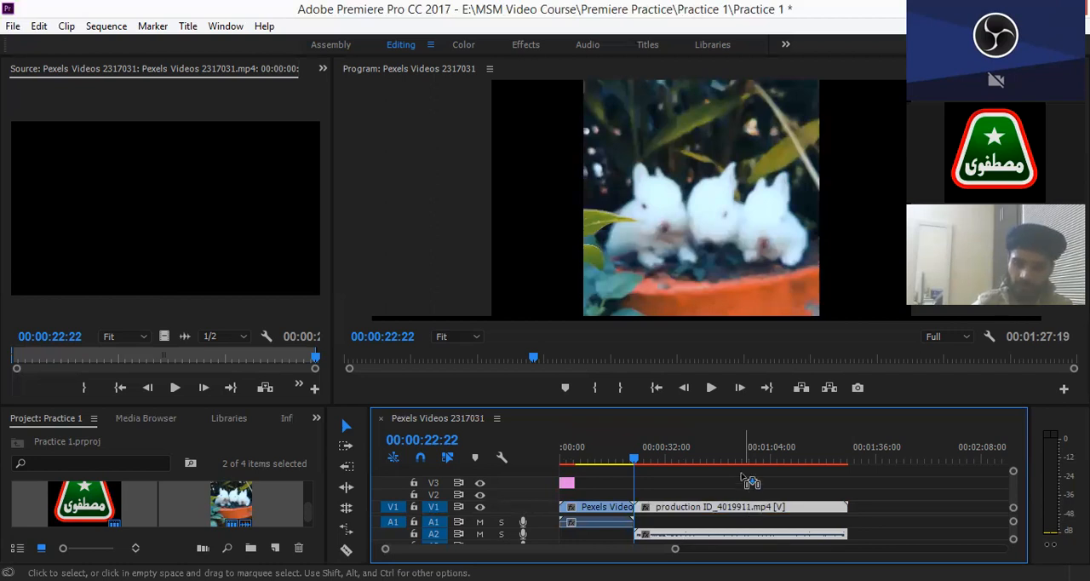
pyautogui.moveTo(744, 507); pyautogui.dragTo(742, 476)
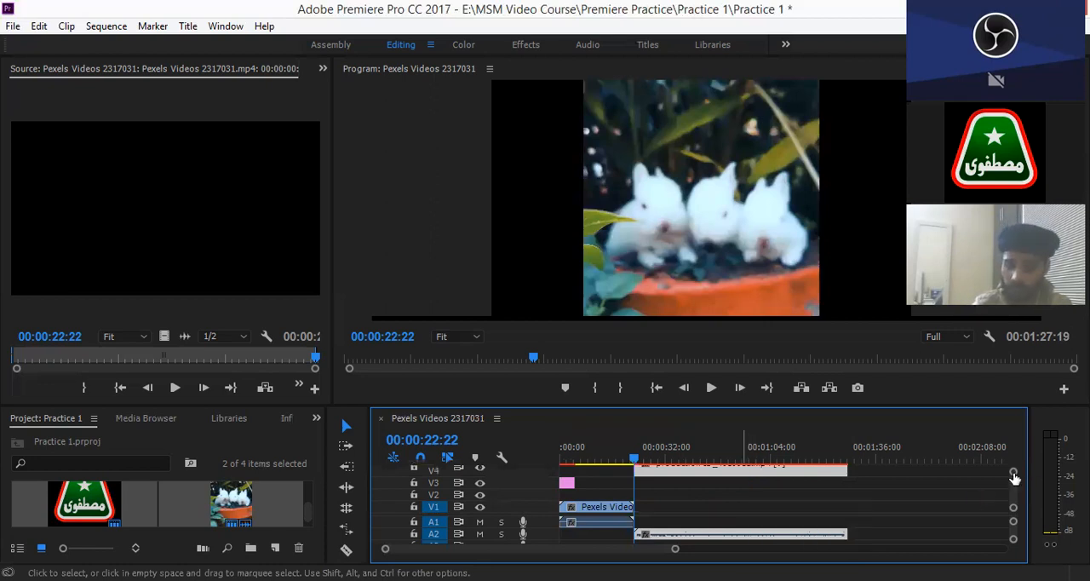
pyautogui.moveTo(1014, 473); pyautogui.dragTo(1021, 456)
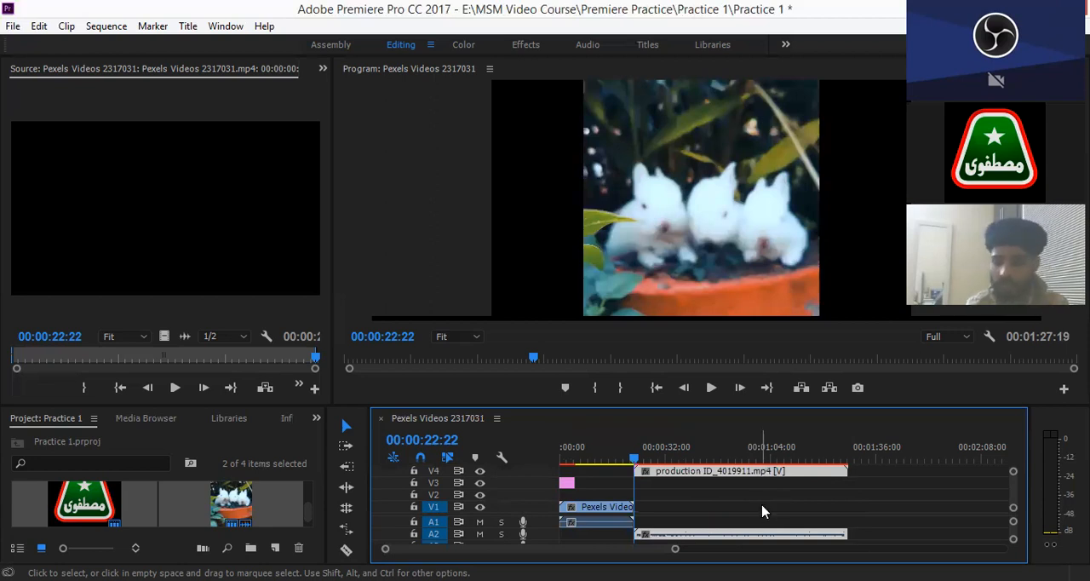
pyautogui.hotkey('ctrl', 'z')
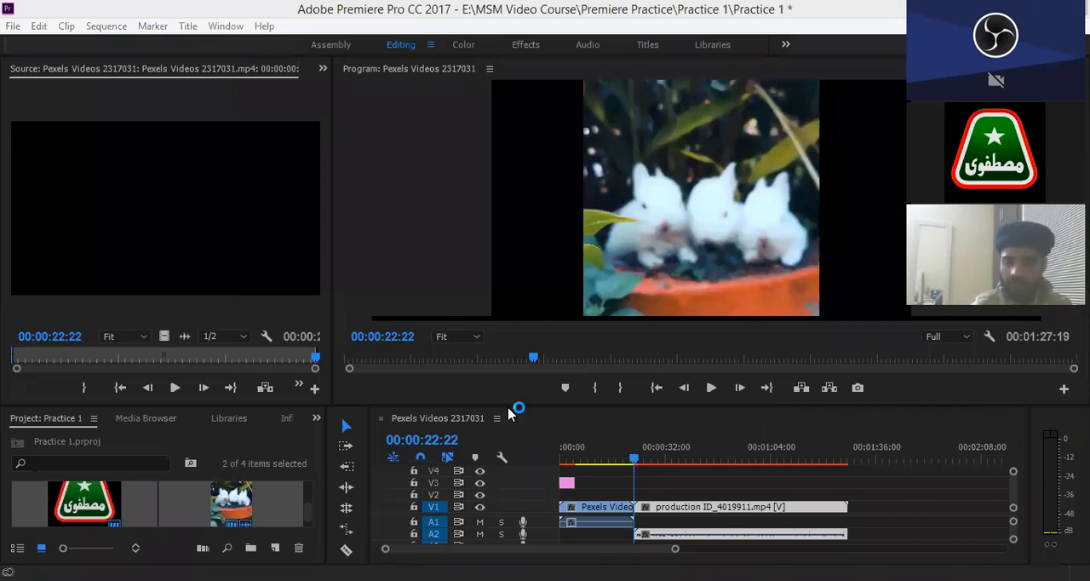
# - Enlarge the Timeline panel, add video tracks up to V8 using the production clip, and restore the clip to V1 in a shorter panel
pyautogui.moveTo(519, 404); pyautogui.dragTo(520, 317)
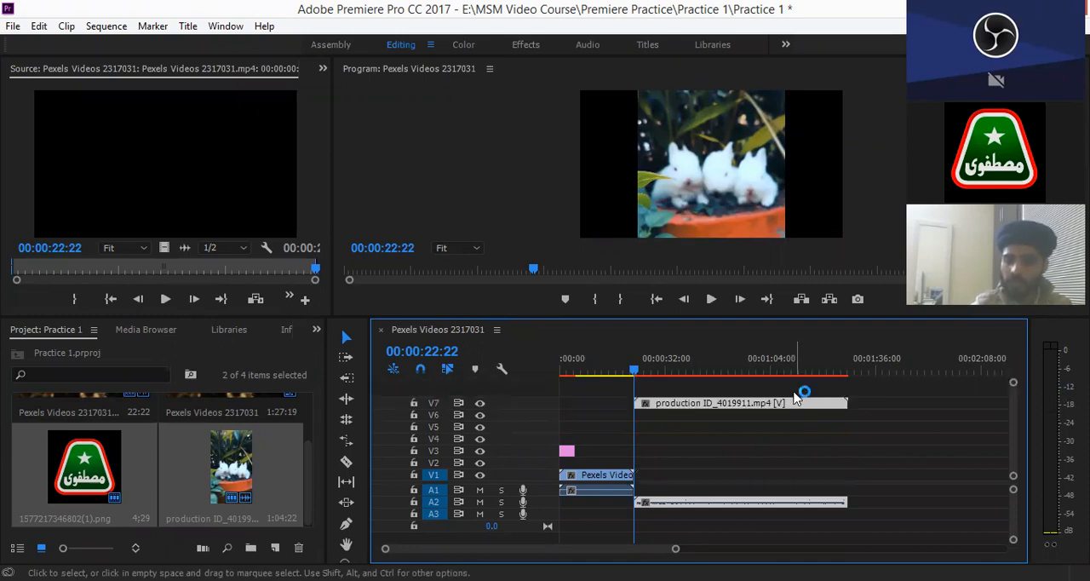
pyautogui.moveTo(1014, 383); pyautogui.dragTo(1016, 362)
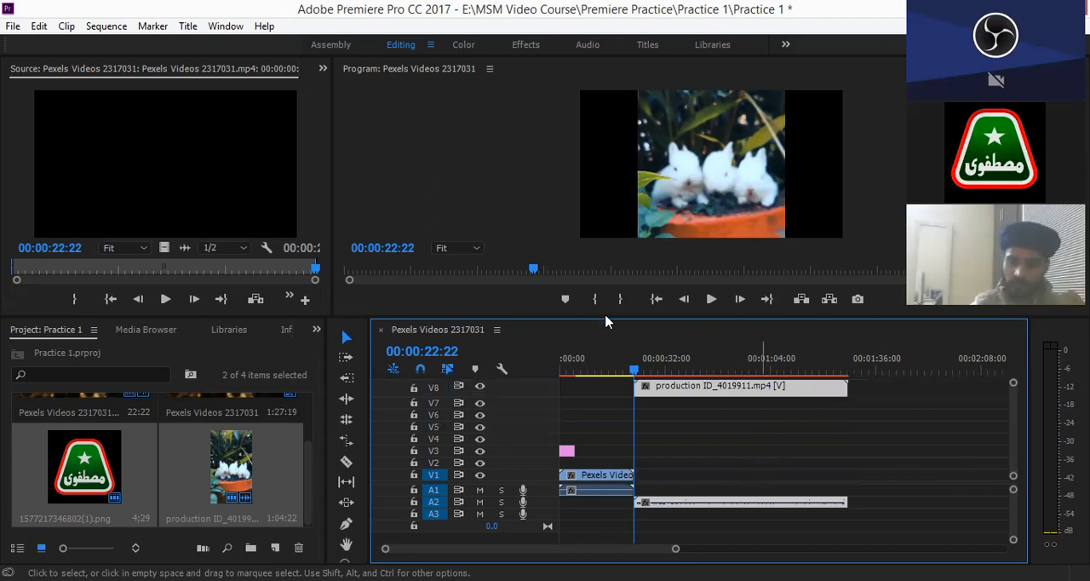
pyautogui.moveTo(603, 317); pyautogui.dragTo(593, 391)
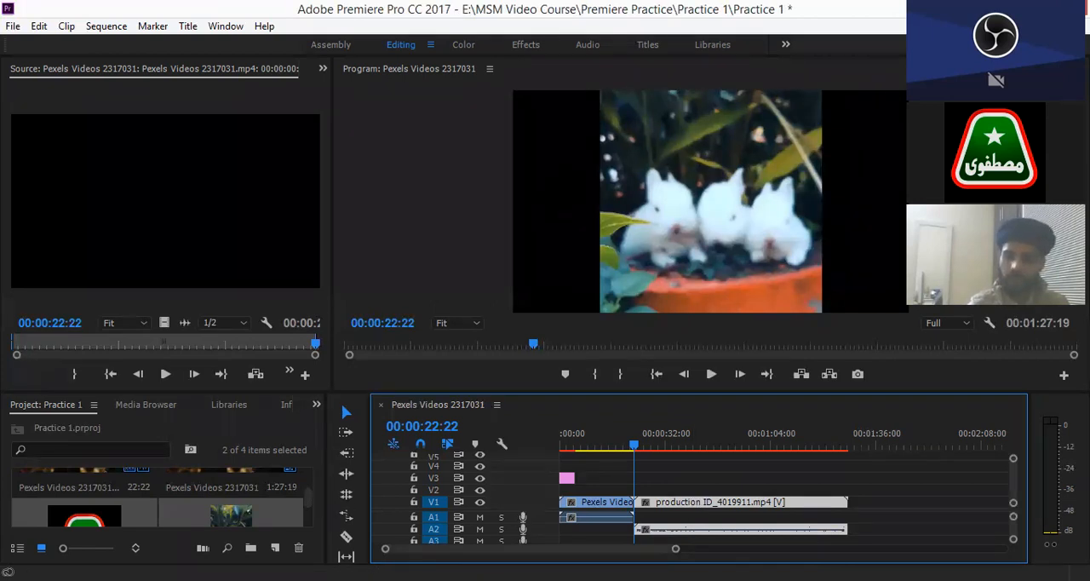
# - Switch to the Rolling Edit tool and clear the production clip's selection
pyautogui.click(995, 76)
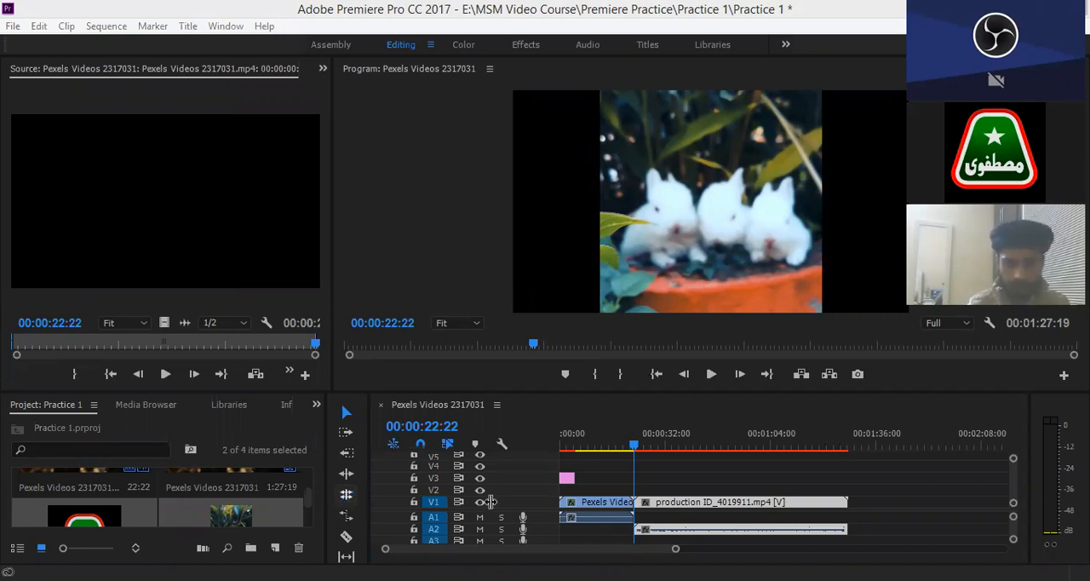
pyautogui.click(349, 503)
pyautogui.click(347, 497)
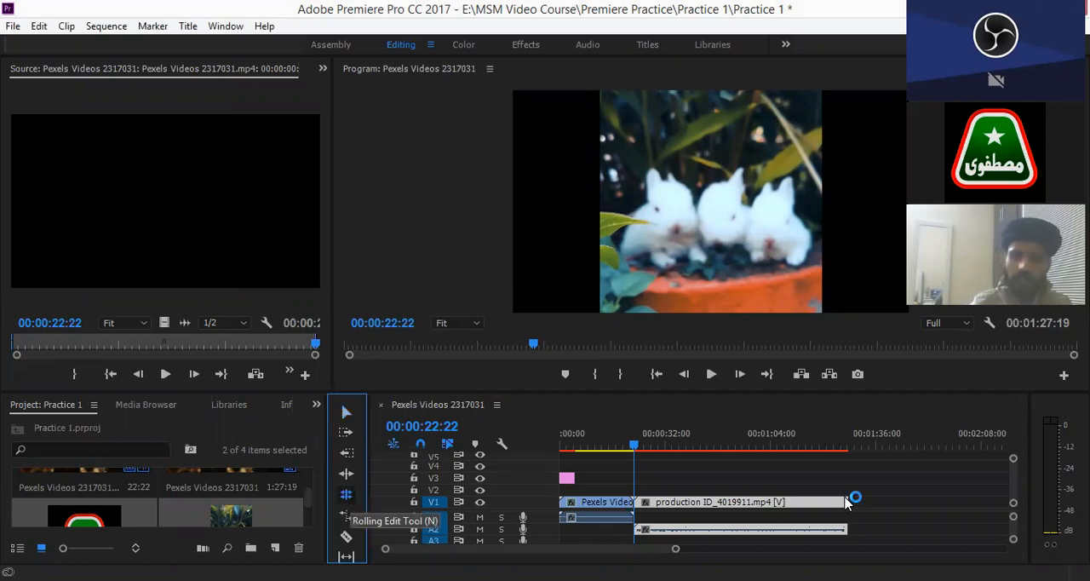
pyautogui.click(875, 502)
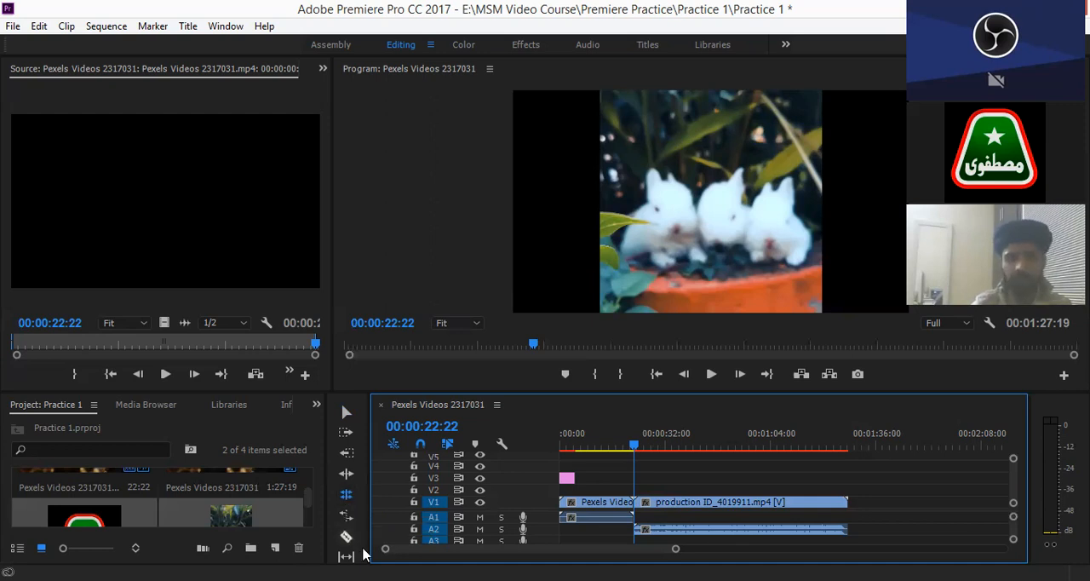
# - Select the Razor tool and enlarge the Timeline panel to show all tracks and editing tools
pyautogui.click(348, 536)
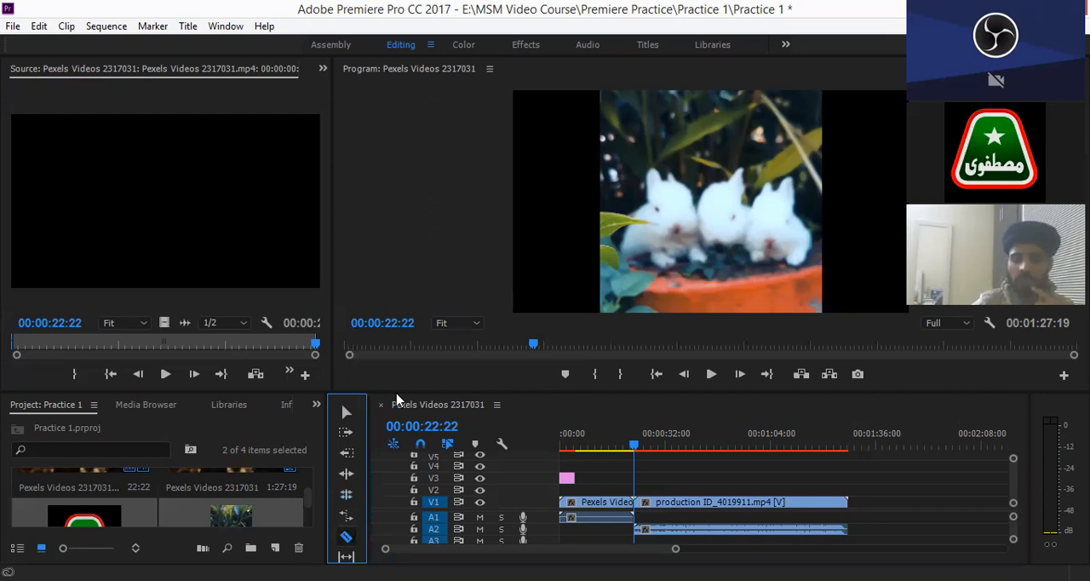
pyautogui.moveTo(397, 362); pyautogui.dragTo(409, 261)
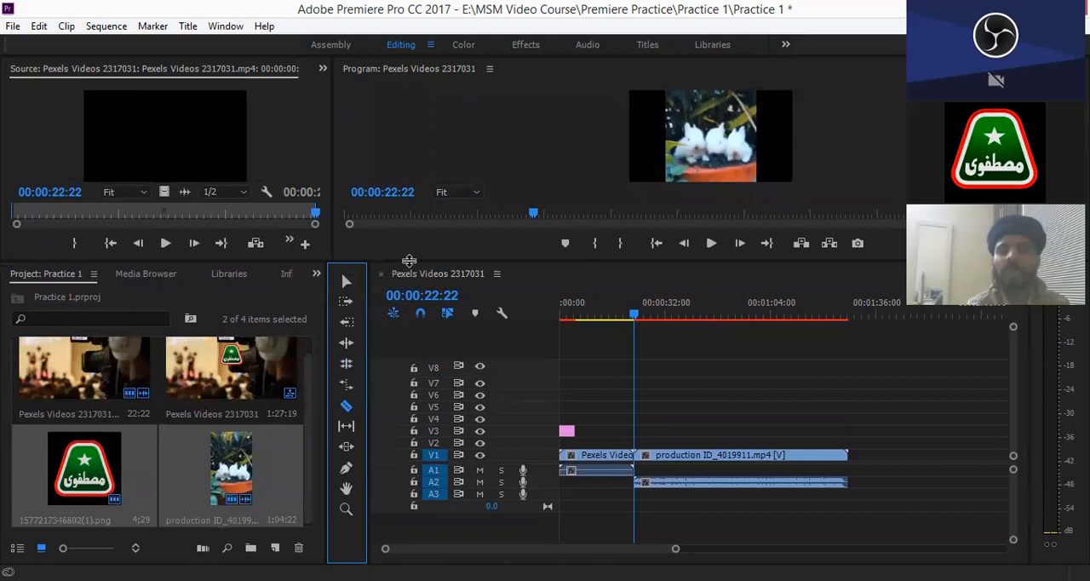
pyautogui.click(347, 412)
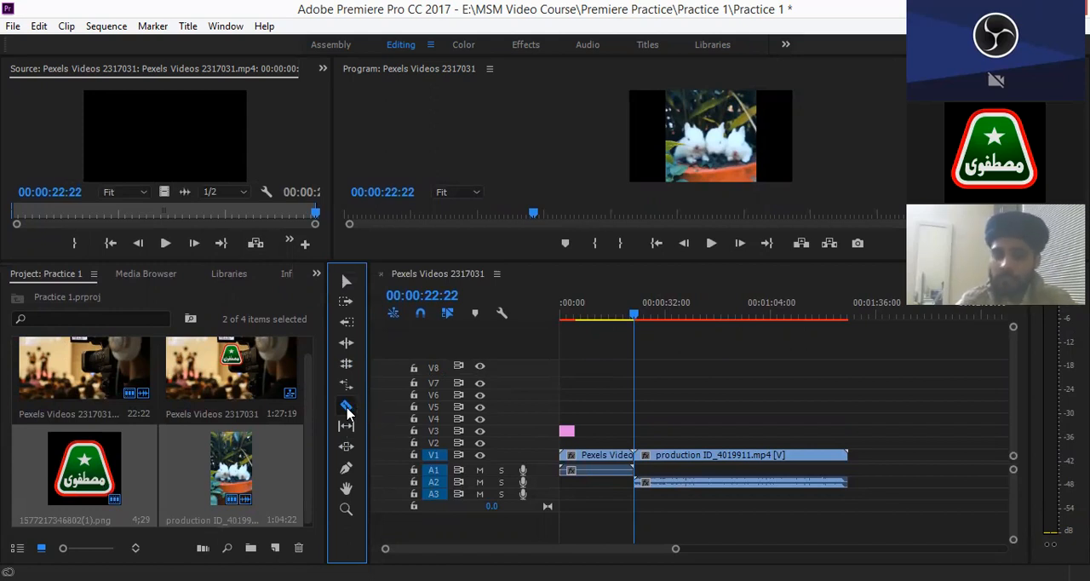
pyautogui.click(347, 412)
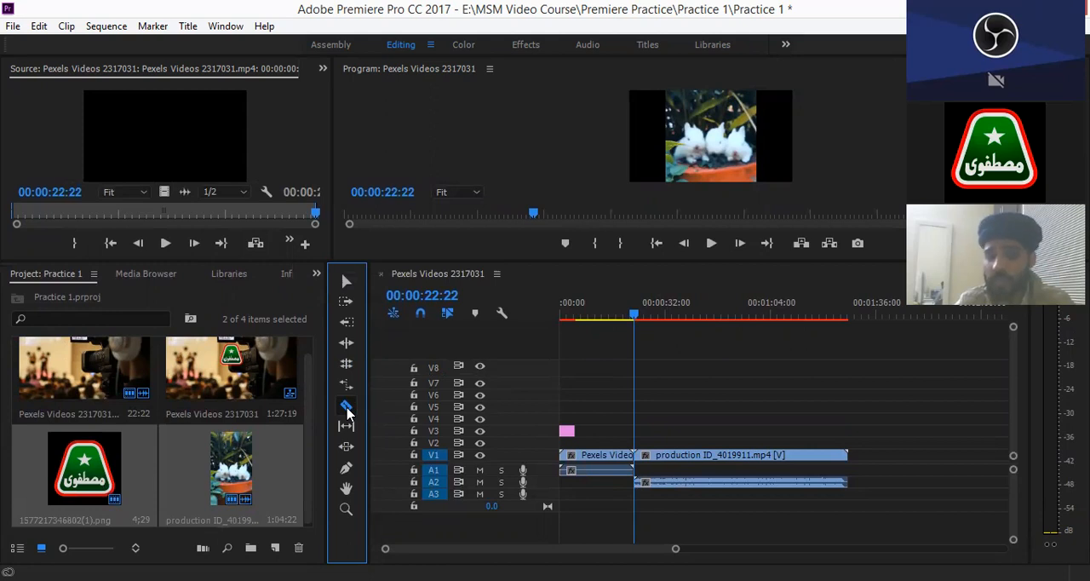
pyautogui.click(346, 412)
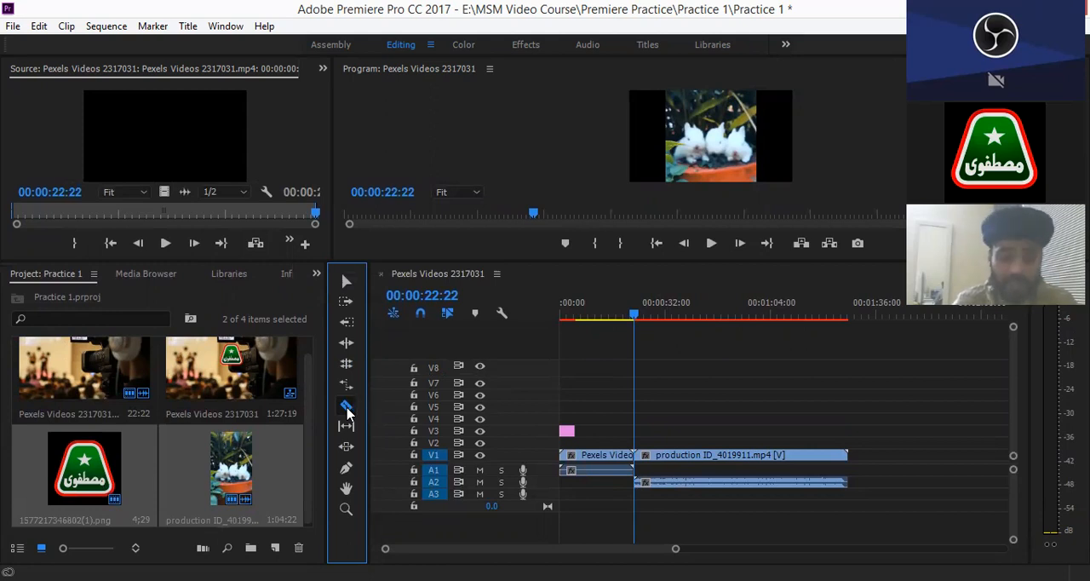
pyautogui.click(349, 412)
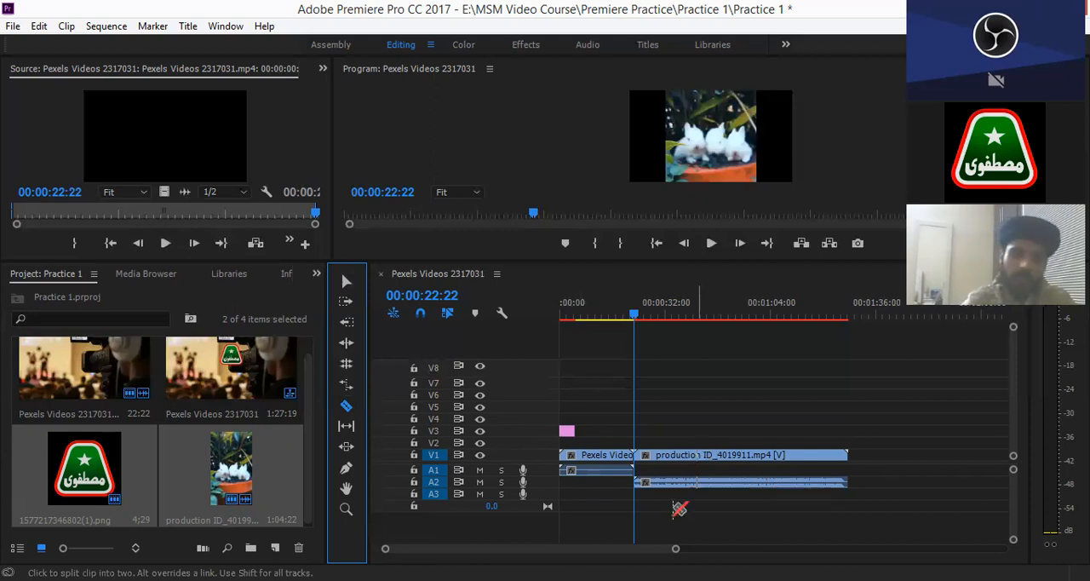
# - Move the playhead to 00:00:12:18 and select the Pexels Videos 2317031 clip on V1 with the Selection tool
pyautogui.moveTo(661, 550); pyautogui.dragTo(626, 551)
pyautogui.click(635, 319)
pyautogui.moveTo(633, 320); pyautogui.dragTo(634, 320)
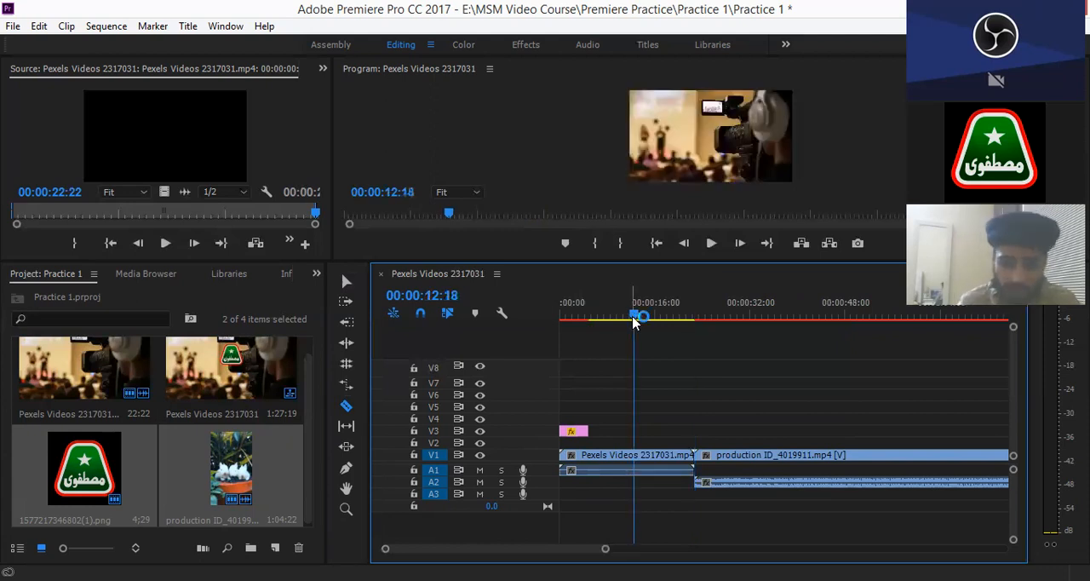
pyautogui.press('v')
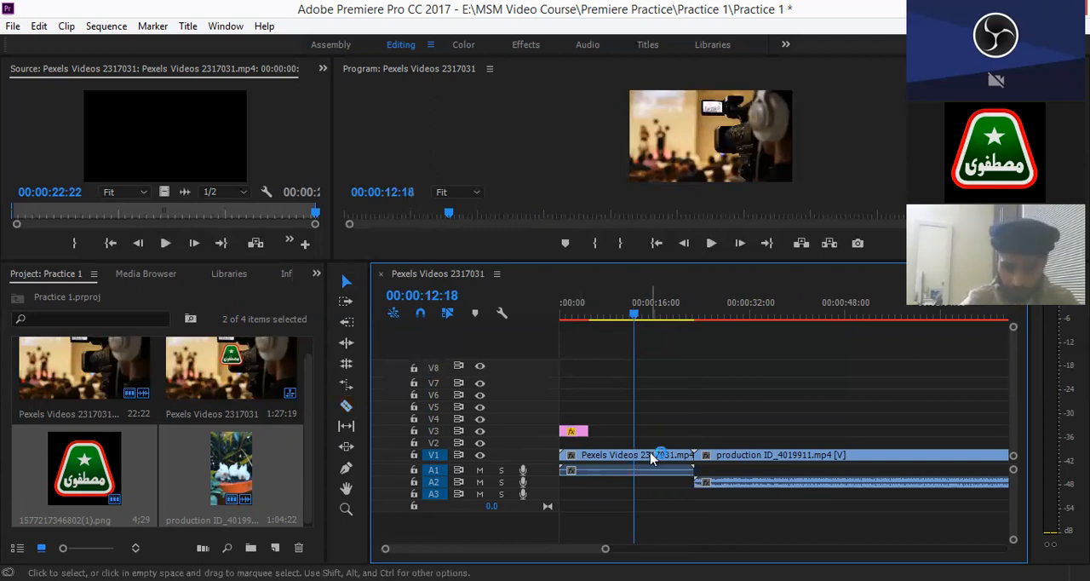
pyautogui.click(652, 458)
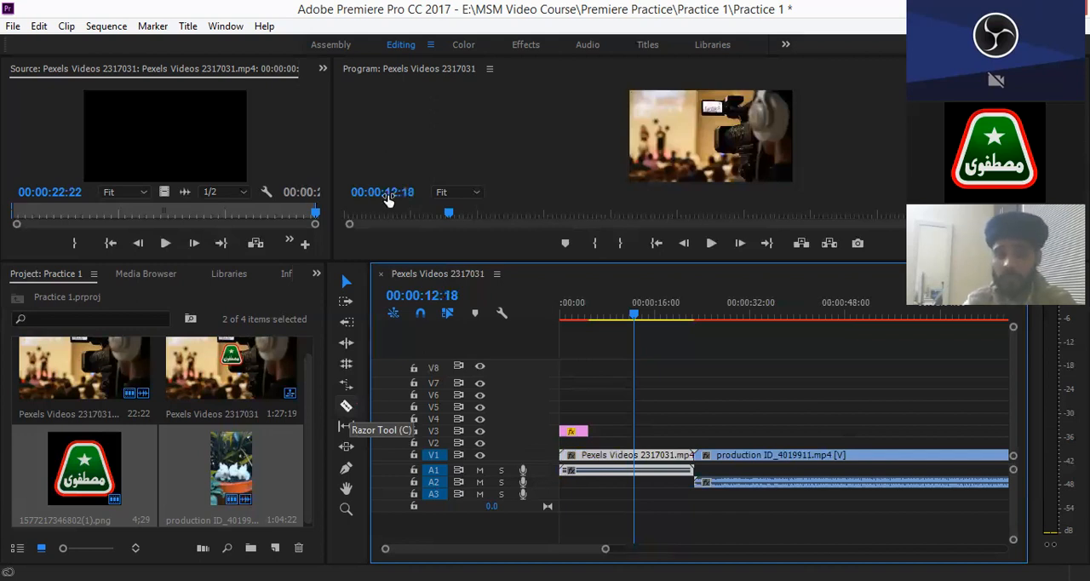
# - Select the logo clip on V3, scrub past its end, reselect the Pexels clip and scrub through it, leaving the playhead at 00:00:13:24
pyautogui.click(578, 433)
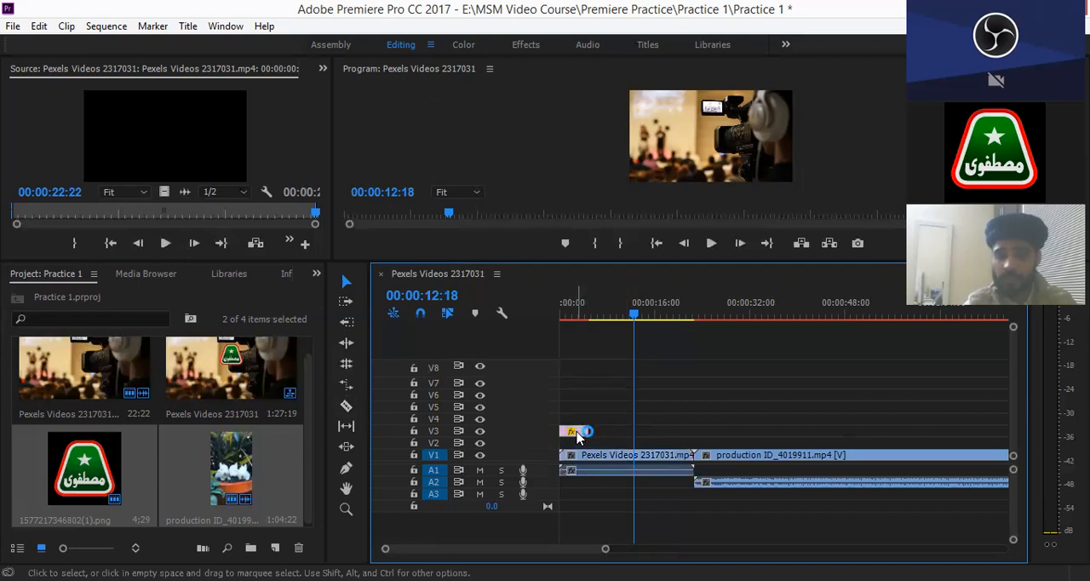
pyautogui.moveTo(594, 321)
pyautogui.mouseDown()
pyautogui.moveTo(602, 318)
pyautogui.moveTo(588, 319)
pyautogui.mouseUp()
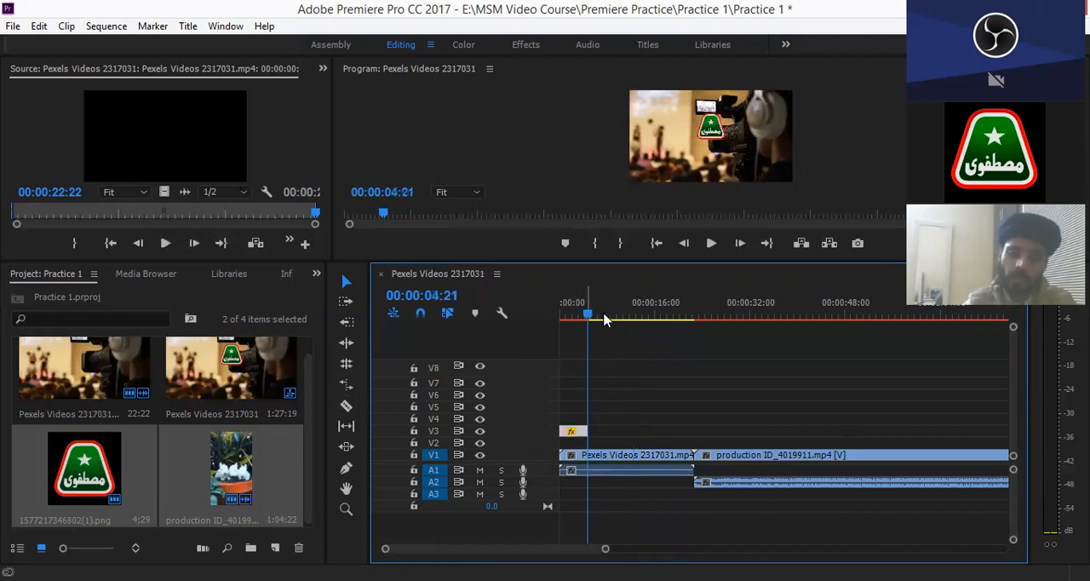
pyautogui.click(604, 319)
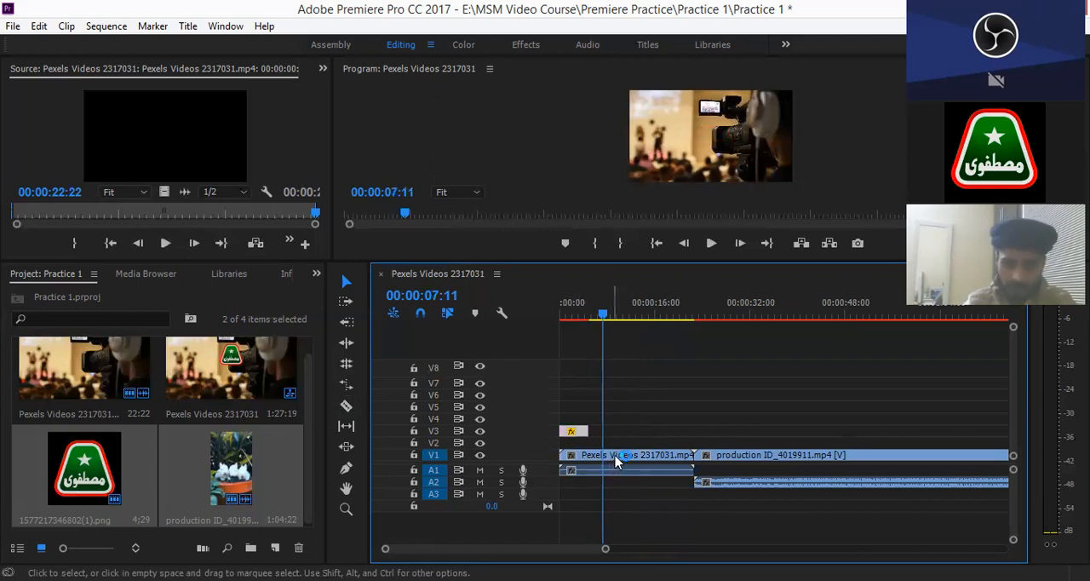
pyautogui.click(617, 461)
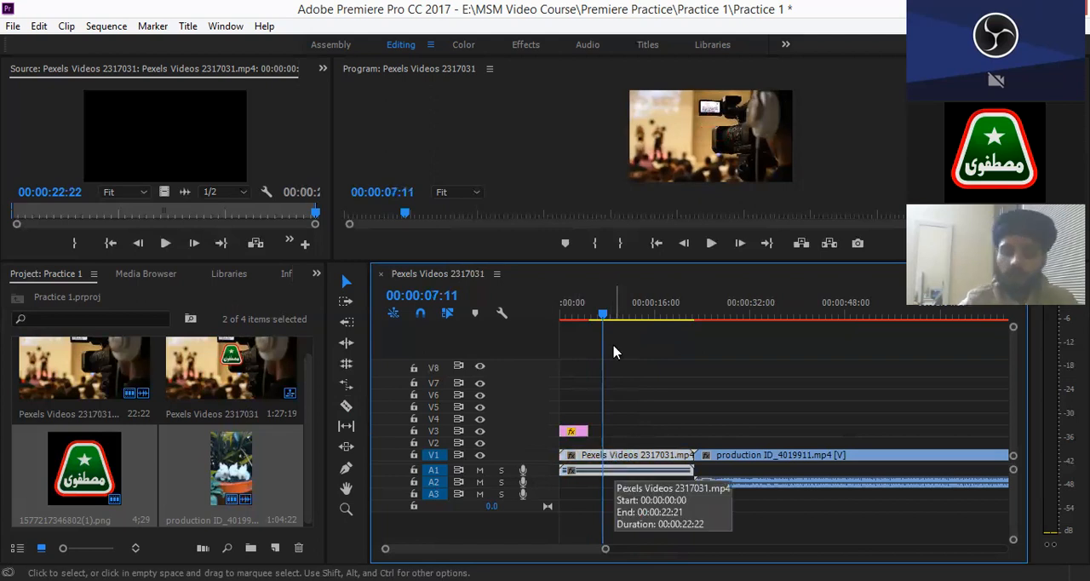
pyautogui.moveTo(604, 317); pyautogui.dragTo(696, 330)
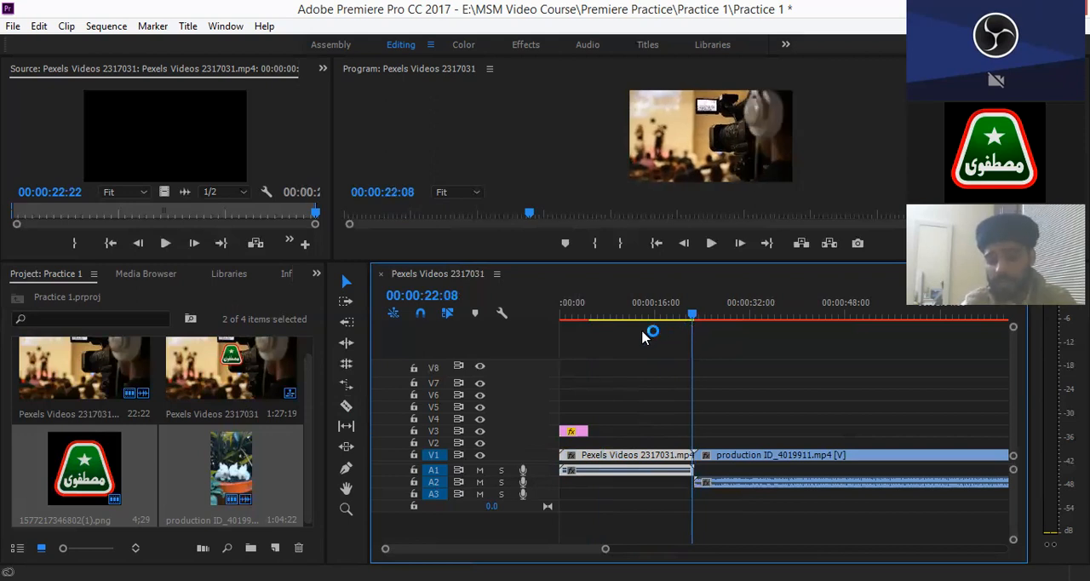
pyautogui.click(642, 331)
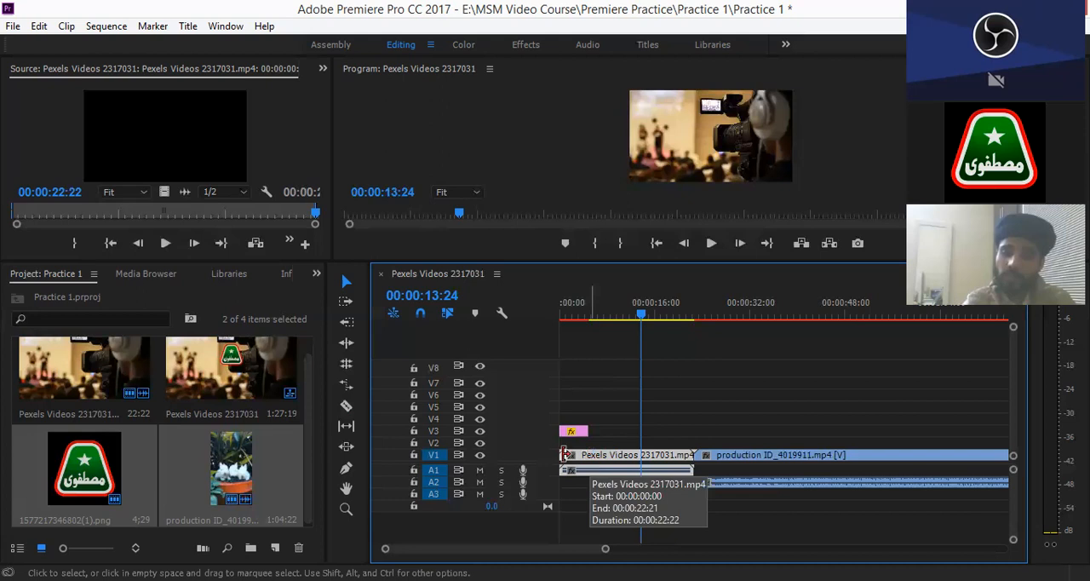
# - Try trimming the start and the end of the Pexels Videos 2317031 clip by its edges, undoing each trim
pyautogui.moveTo(572, 454); pyautogui.dragTo(575, 455)
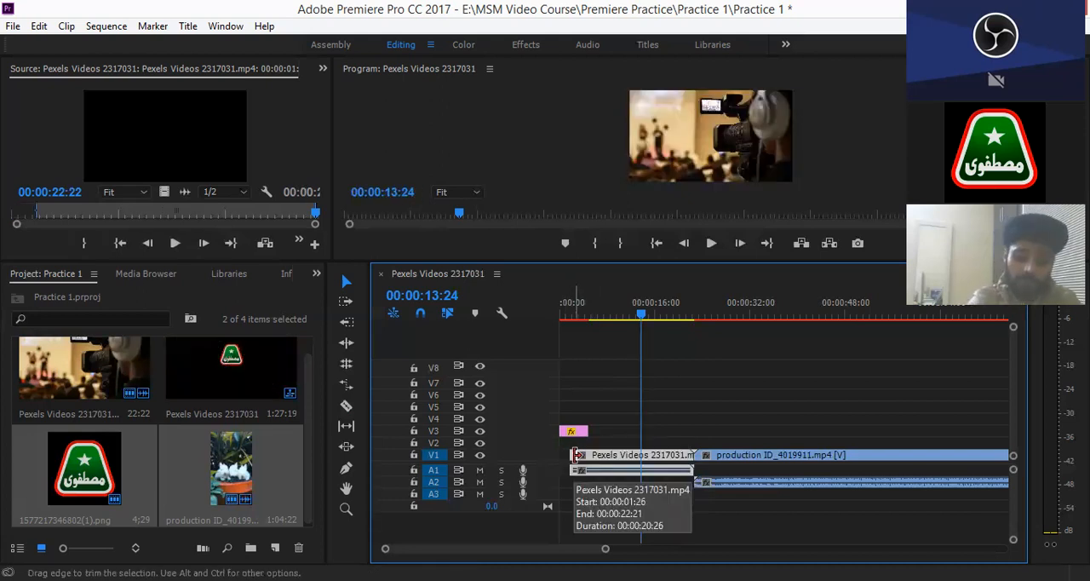
pyautogui.hotkey('ctrl', 'z')
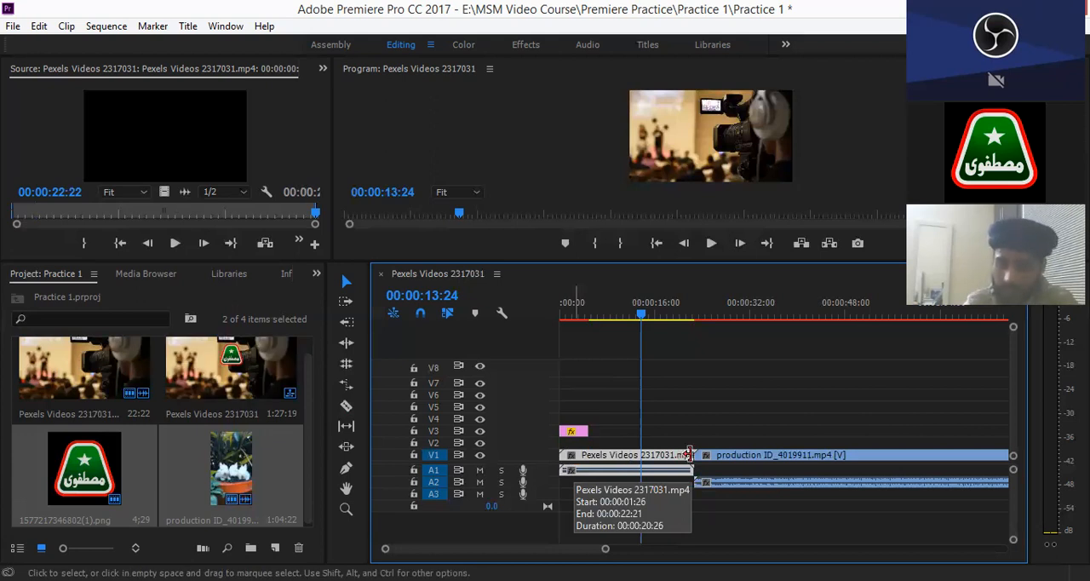
pyautogui.moveTo(690, 451); pyautogui.dragTo(667, 451)
pyautogui.hotkey('ctrl', 'z')
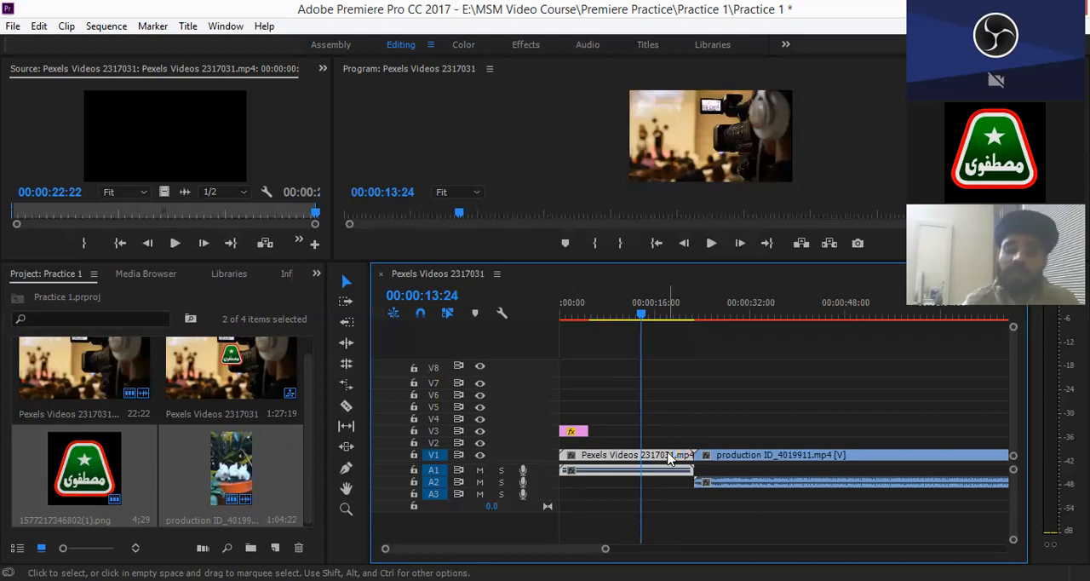
# - Split the Pexels Videos 2317031 clip on V1 with the Razor tool at 00:00:11:16
pyautogui.press('c')
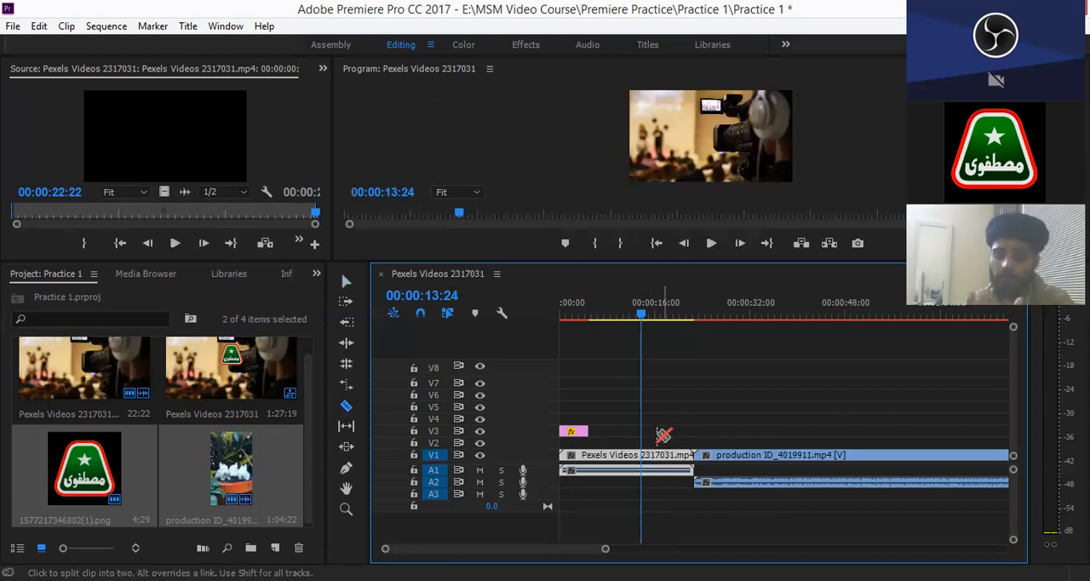
pyautogui.click(625, 315)
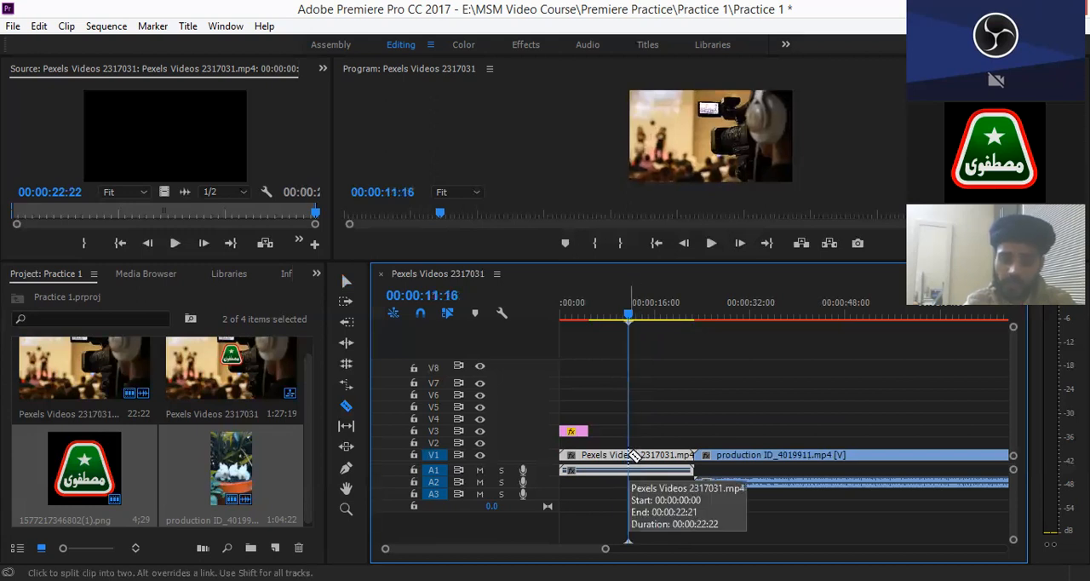
pyautogui.click(634, 455)
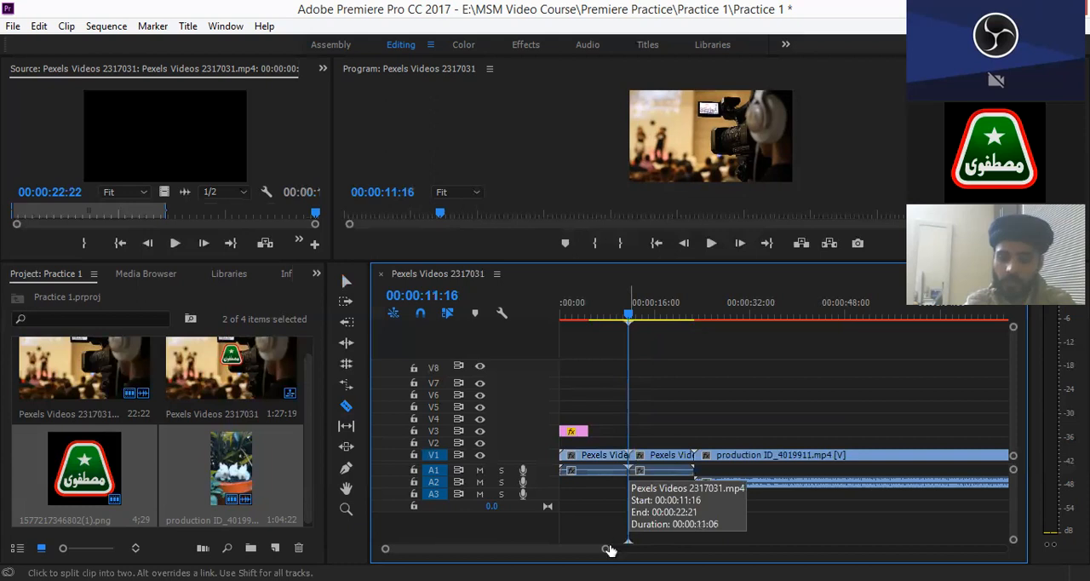
# - Razor the second Pexels piece at about 14 seconds and select the short middle piece, followed by the first piece
pyautogui.moveTo(608, 553); pyautogui.dragTo(559, 538)
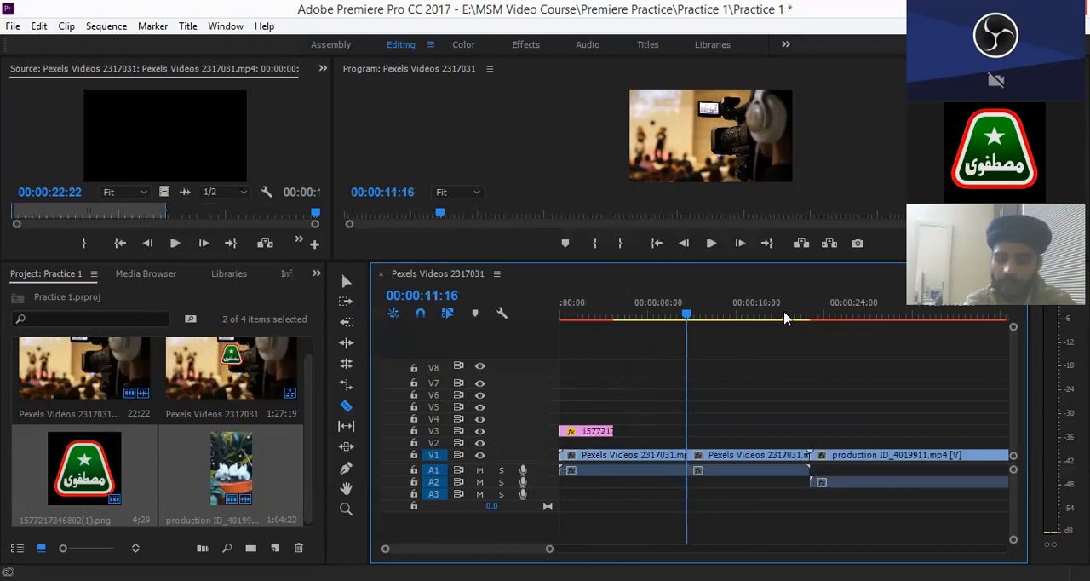
pyautogui.moveTo(781, 317); pyautogui.dragTo(734, 323)
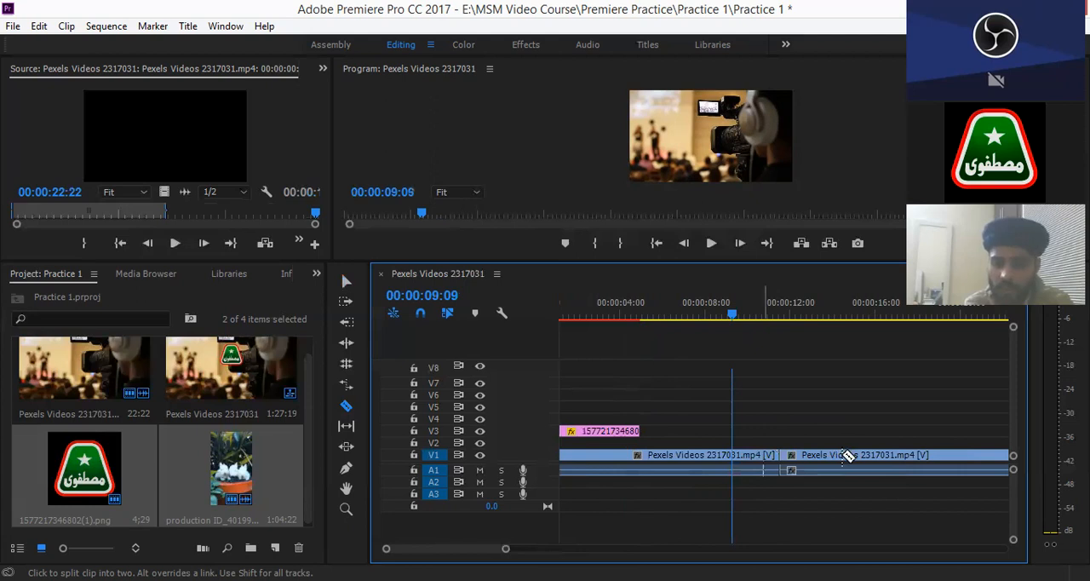
pyautogui.click(846, 456)
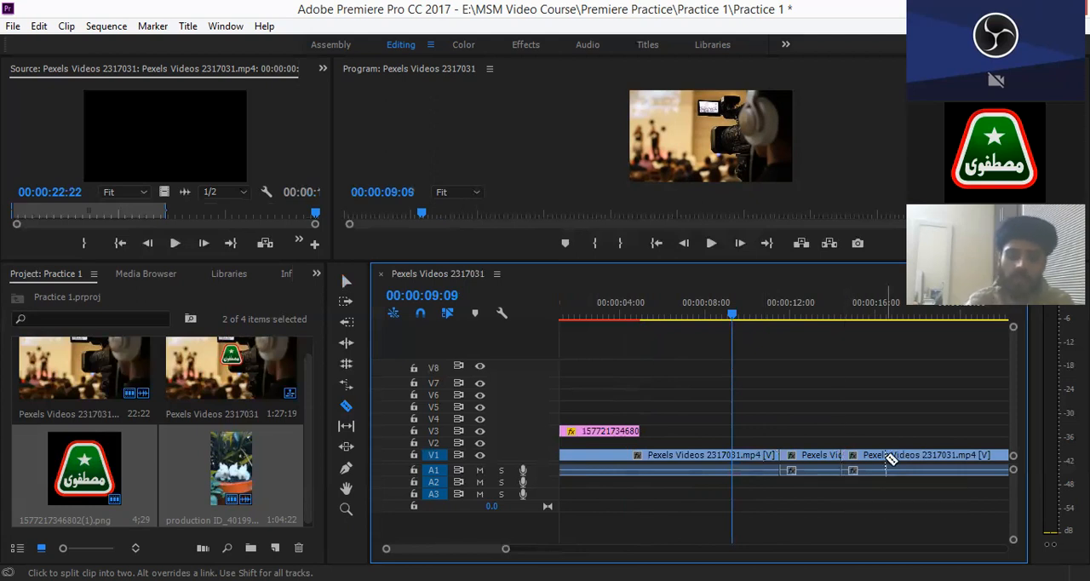
pyautogui.press('v')
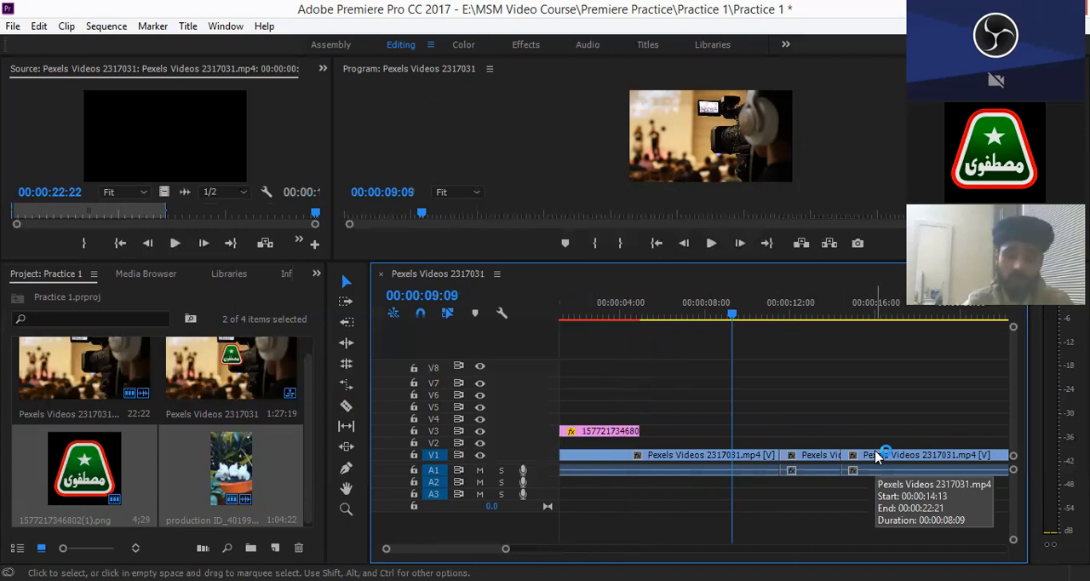
pyautogui.click(823, 462)
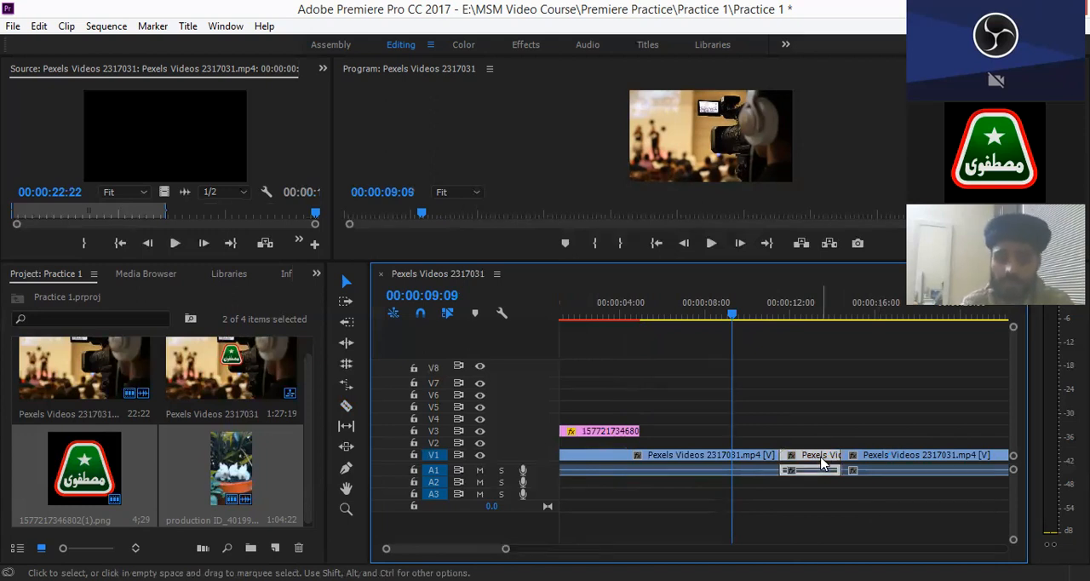
pyautogui.click(738, 461)
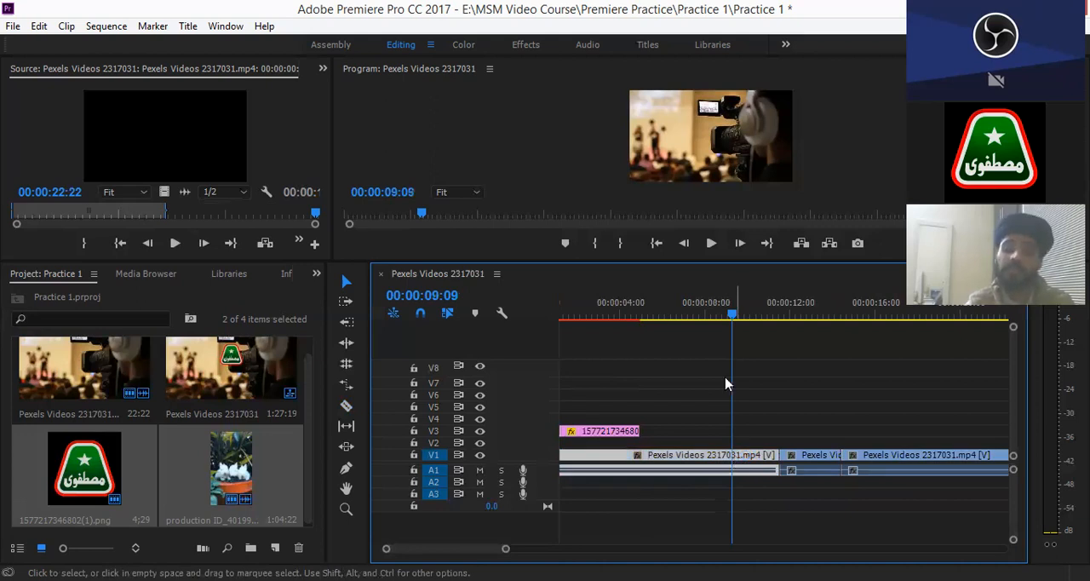
# - Razor the first Pexels piece at 00:00:07:16 and delete the piece between that cut and 00:00:11:16
pyautogui.click(659, 326)
pyautogui.press('c')
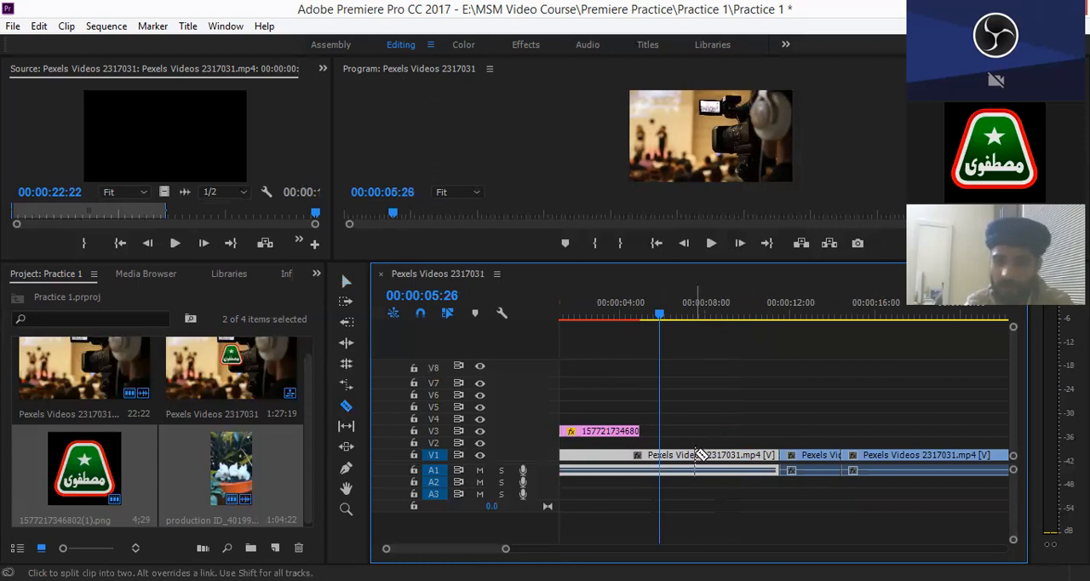
pyautogui.click(699, 454)
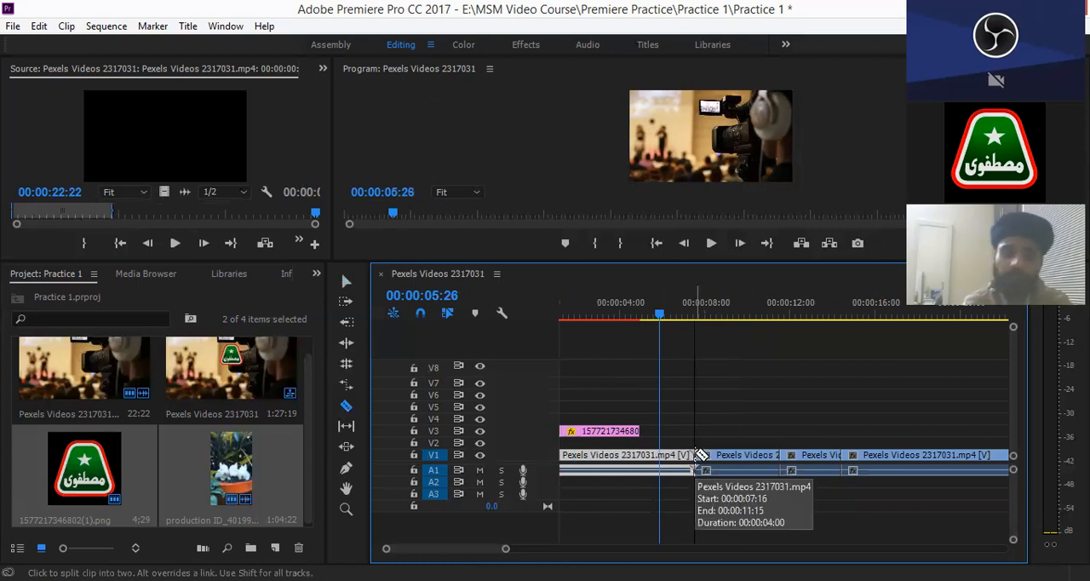
pyautogui.press('v')
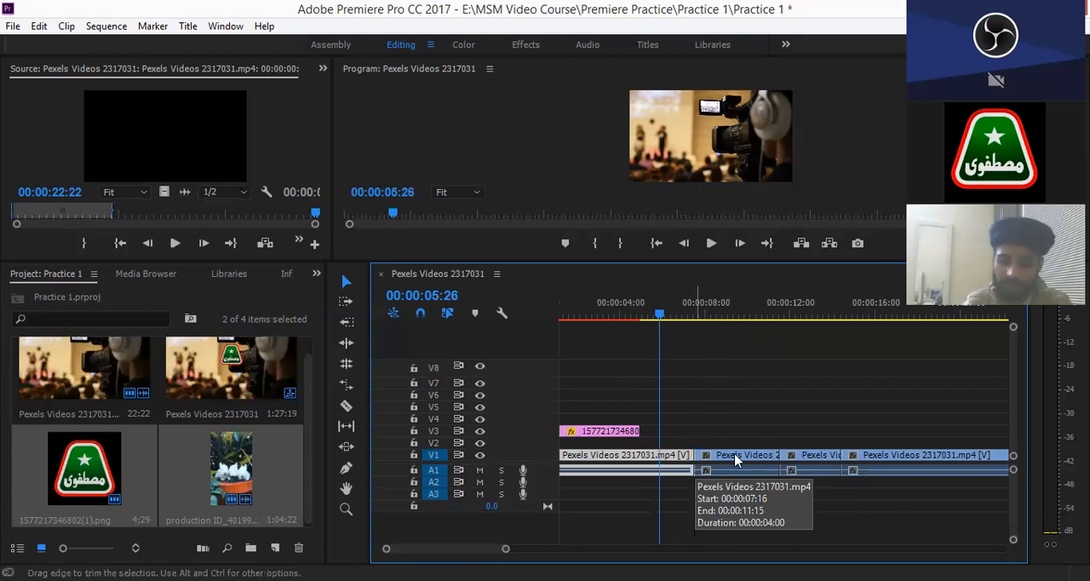
pyautogui.click(736, 460)
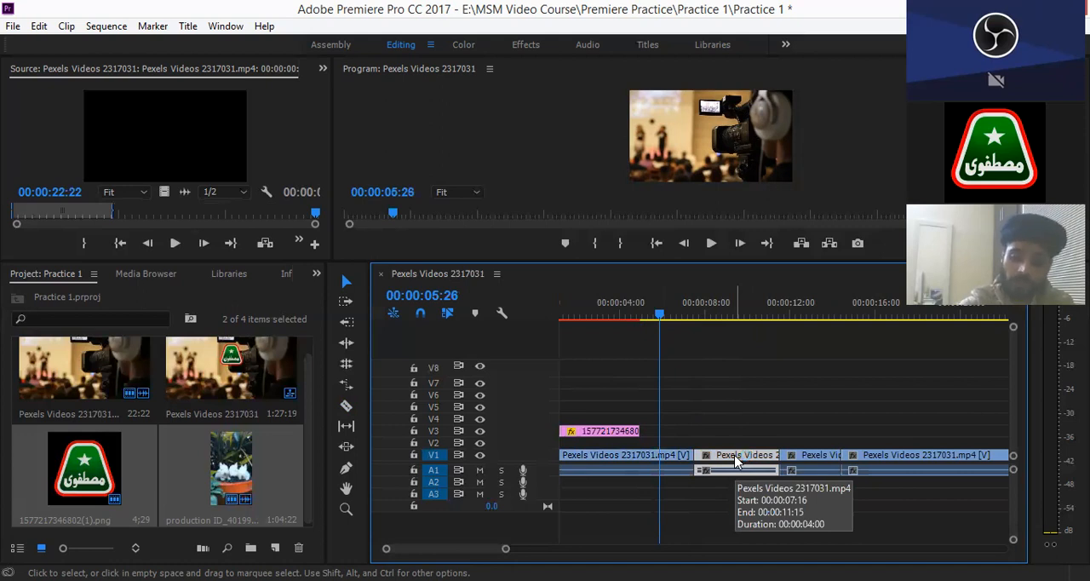
pyautogui.press('Delete')
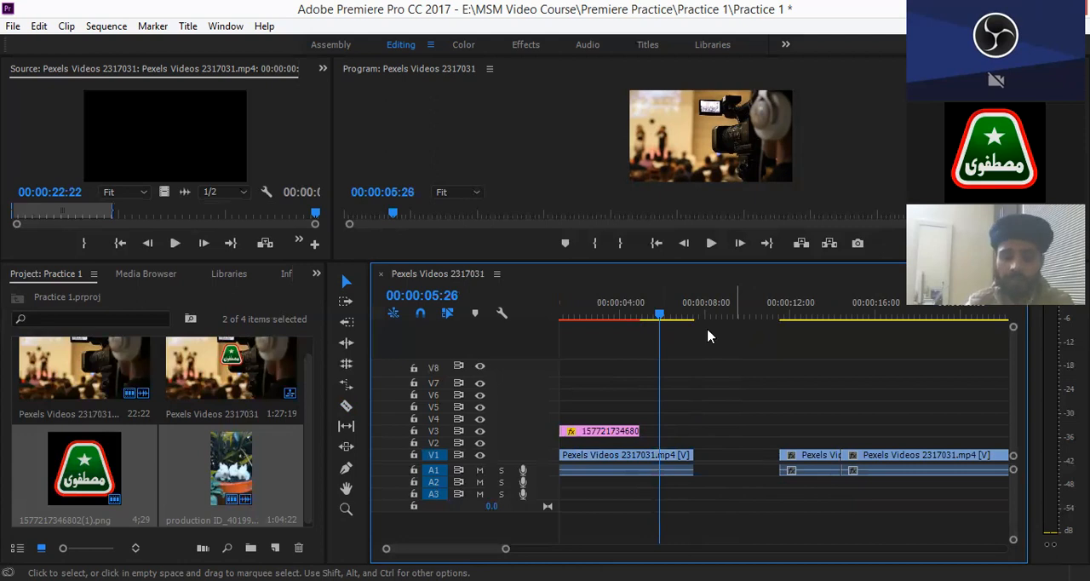
# - Scrub the playhead across the gap in V1 to 00:00:11:19, checking the Program preview
pyautogui.moveTo(661, 317); pyautogui.dragTo(695, 320)
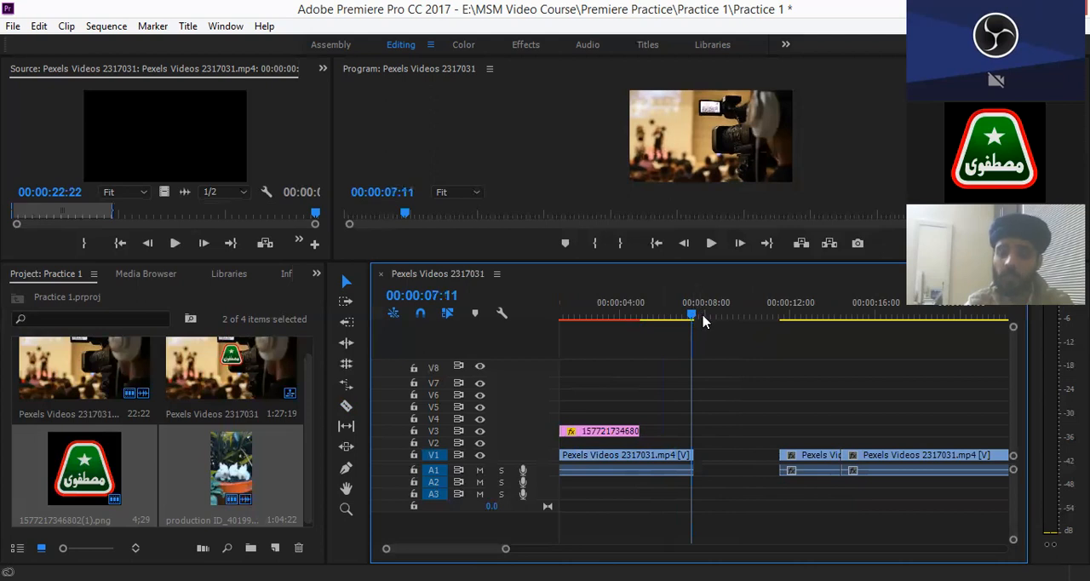
pyautogui.click(703, 318)
pyautogui.click(721, 318)
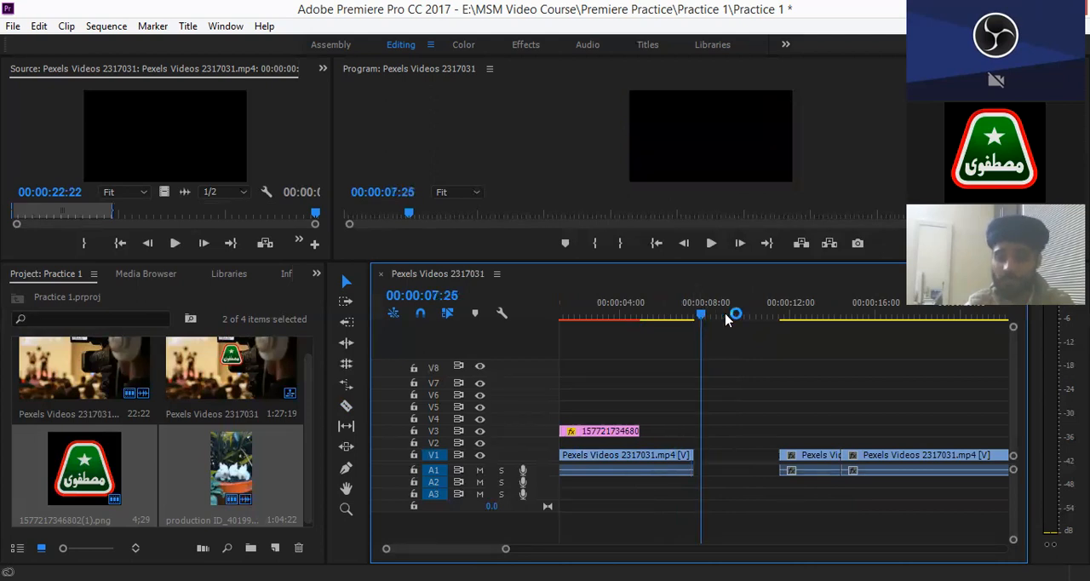
pyautogui.click(755, 317)
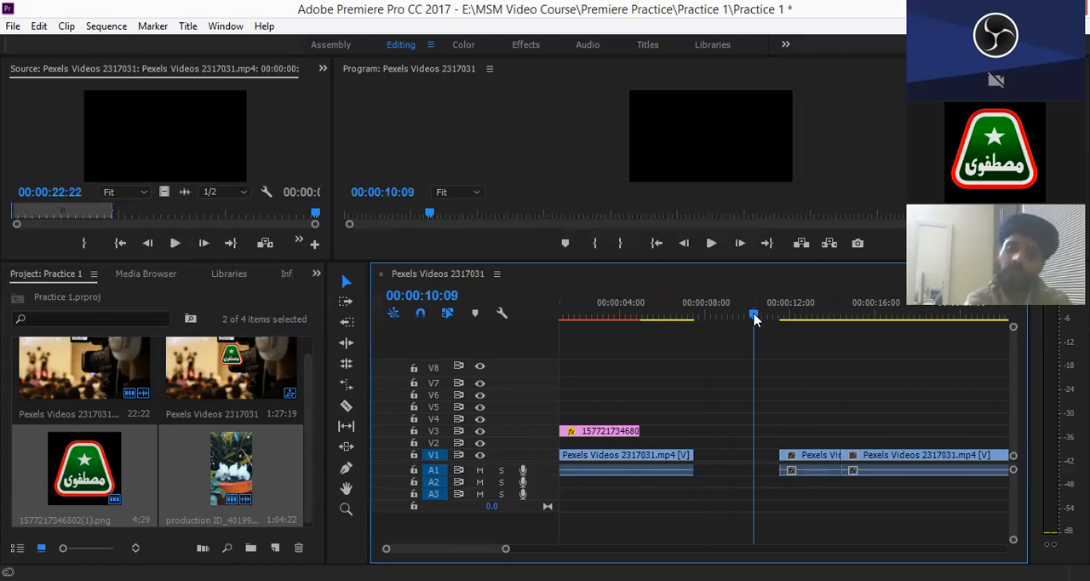
pyautogui.moveTo(772, 315); pyautogui.dragTo(782, 318)
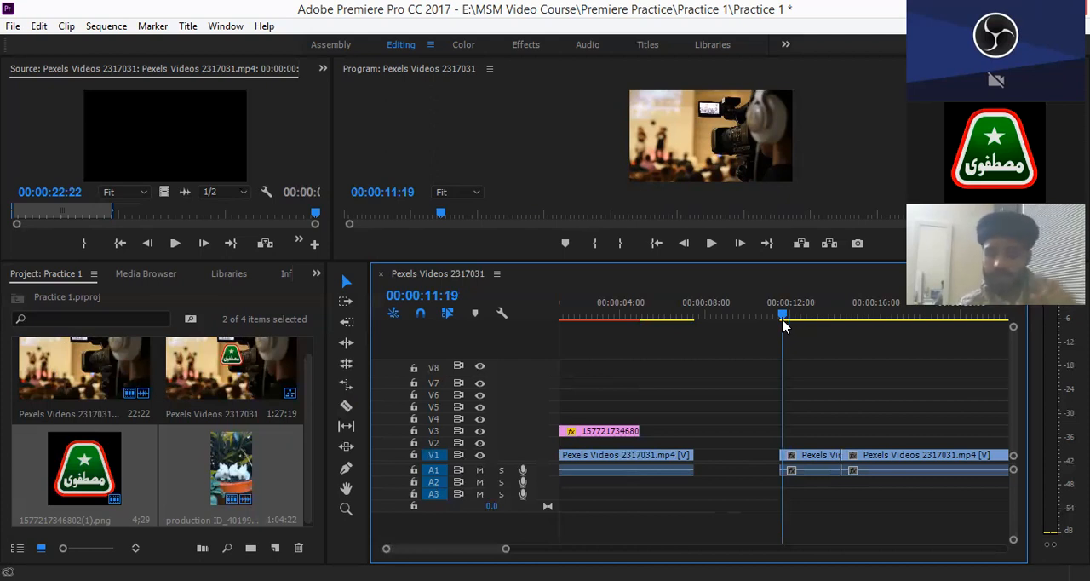
# - Undo the piece's deletion and all three razor cuts on the Pexels Videos 2317031 clip
pyautogui.hotkey('ctrl', 'z')
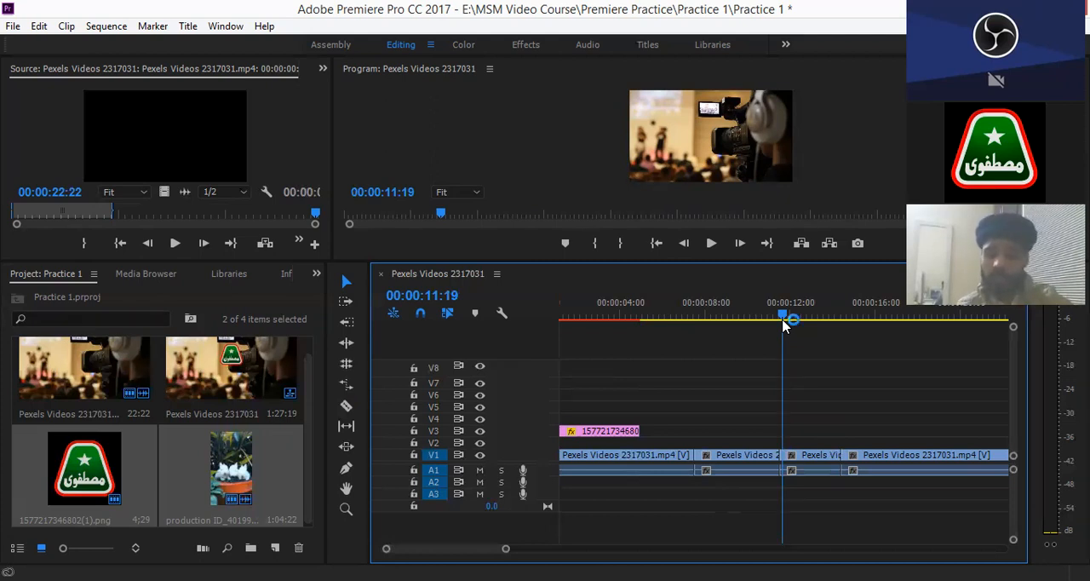
pyautogui.hotkey('ctrl', 'z')
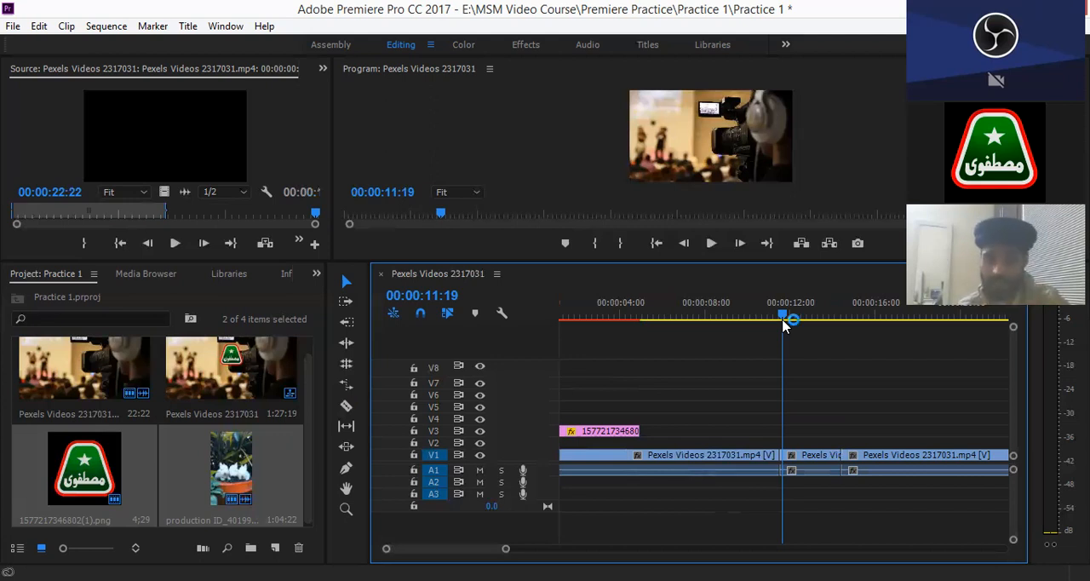
pyautogui.hotkey('ctrl', 'z')
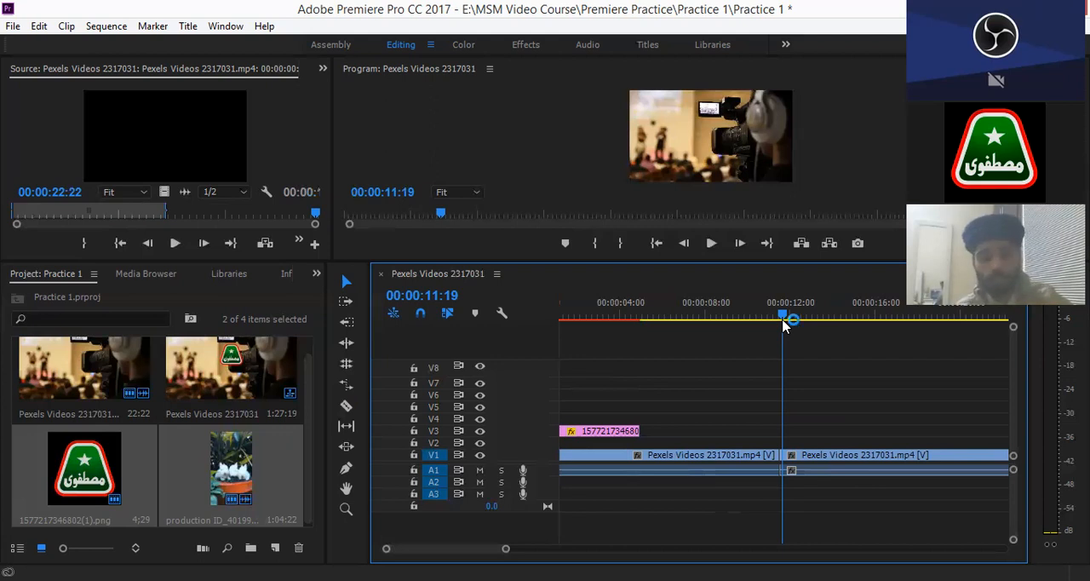
pyautogui.hotkey('ctrl', 'z')
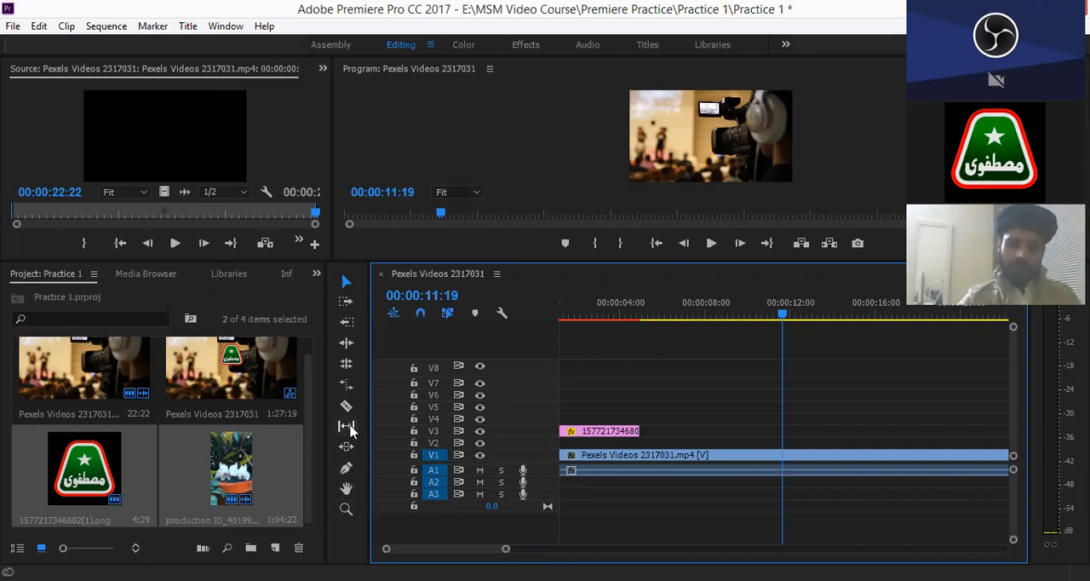
# - Move the logo clip on V3 with the Slide tool so it starts just before 00:00:04:00
pyautogui.click(348, 449)
pyautogui.moveTo(602, 430); pyautogui.dragTo(706, 432)
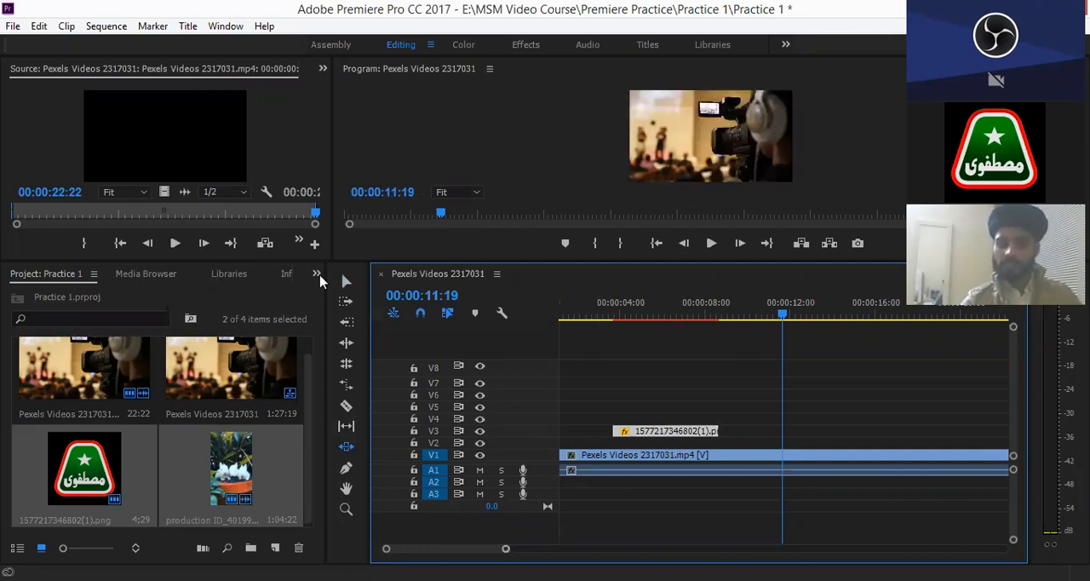
# - Move the logo clip on V3 earlier with the Selection tool so it starts just before 00:00:02:00
pyautogui.click(343, 284)
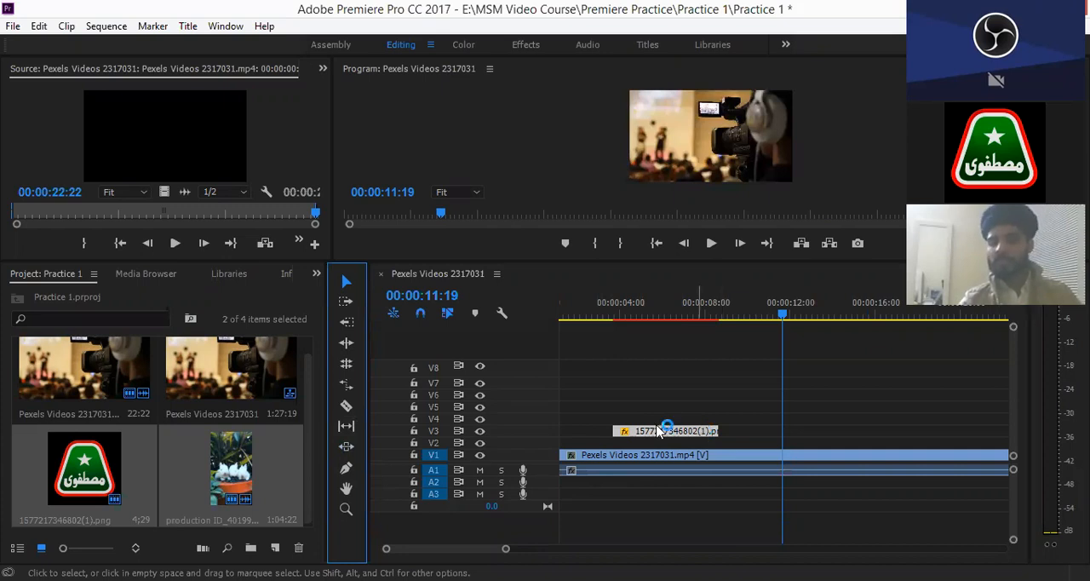
pyautogui.moveTo(659, 432); pyautogui.dragTo(653, 425)
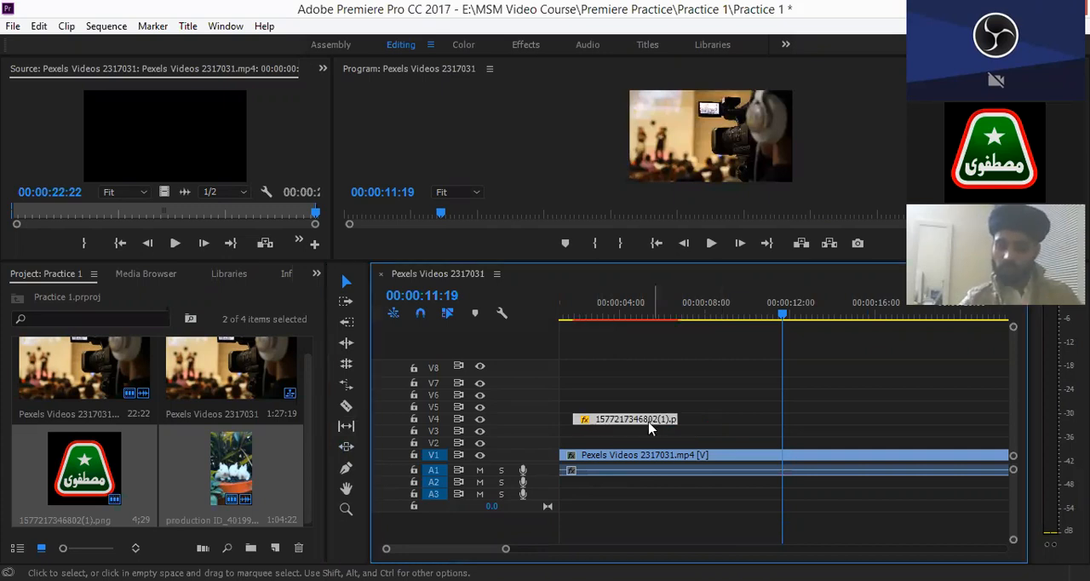
# - Slide the Pexels Videos 2317031 clip on V1 with the Slide tool to start at 00:00:06:23, and undo the slide
pyautogui.moveTo(508, 554); pyautogui.dragTo(647, 550)
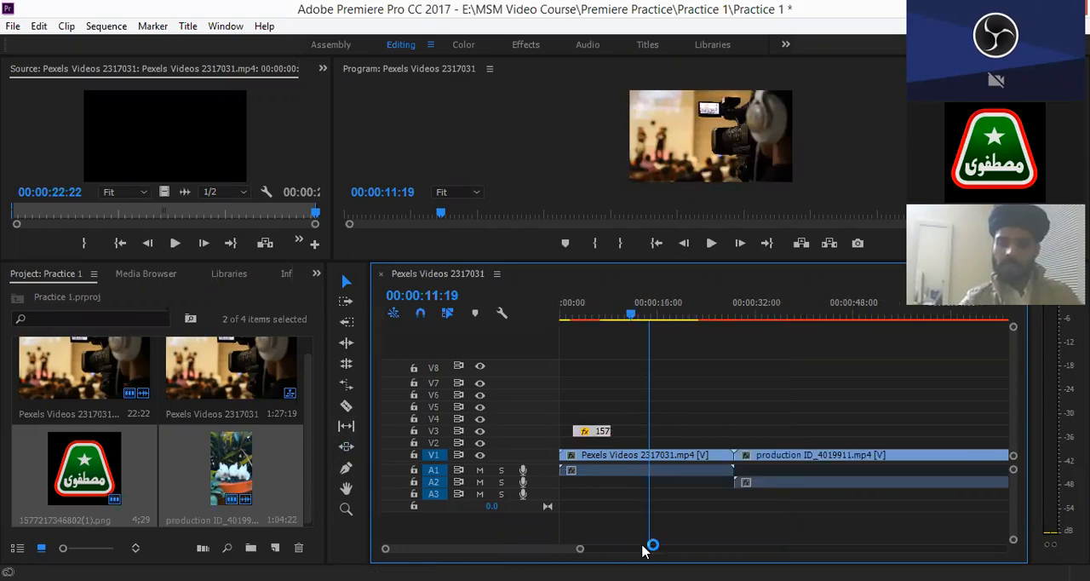
pyautogui.click(347, 444)
pyautogui.moveTo(592, 458); pyautogui.dragTo(619, 458)
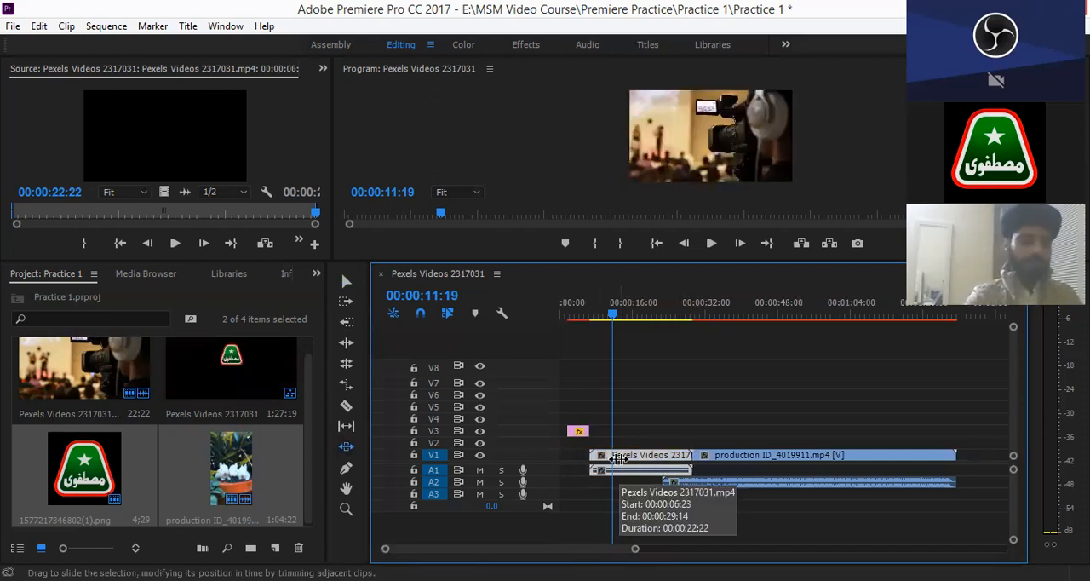
pyautogui.hotkey('ctrl', 'z')
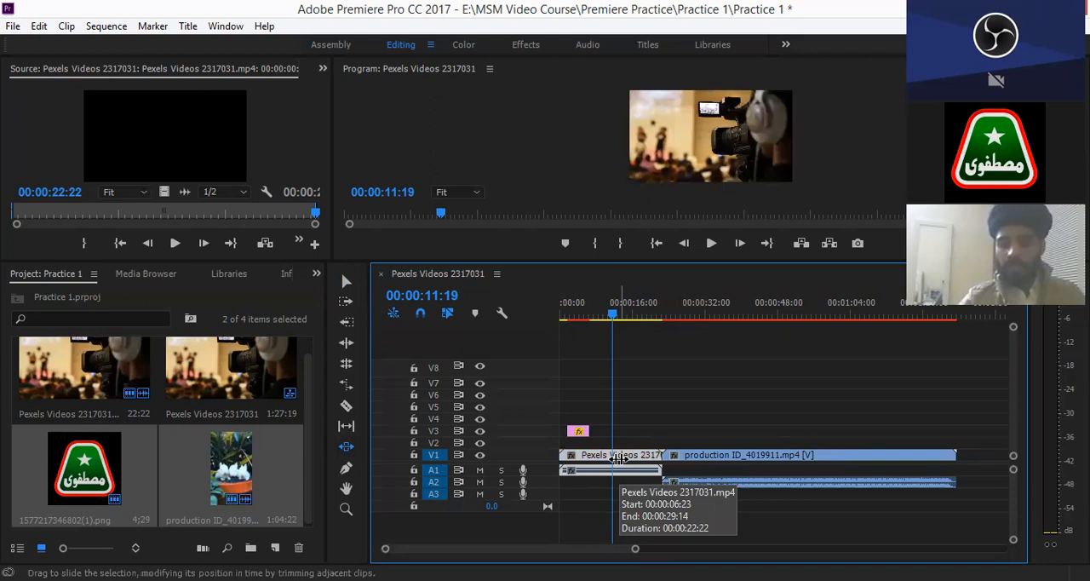
# - Move the Pexels clip over the production clip with the Selection tool, starting at 00:00:11:19 and at 00:00:22:22, and undo the moves
pyautogui.click(354, 288)
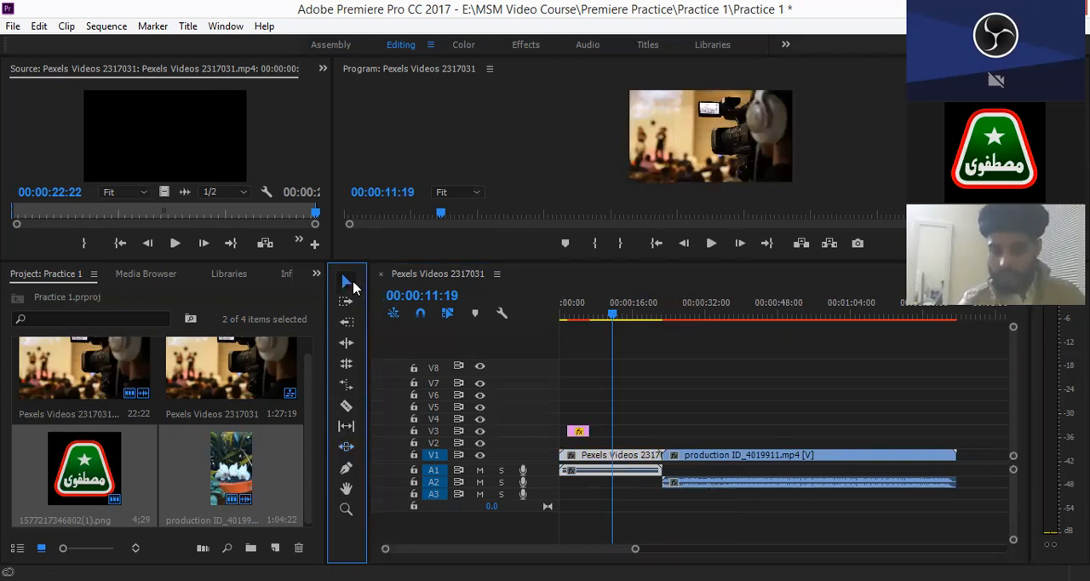
pyautogui.click(628, 464)
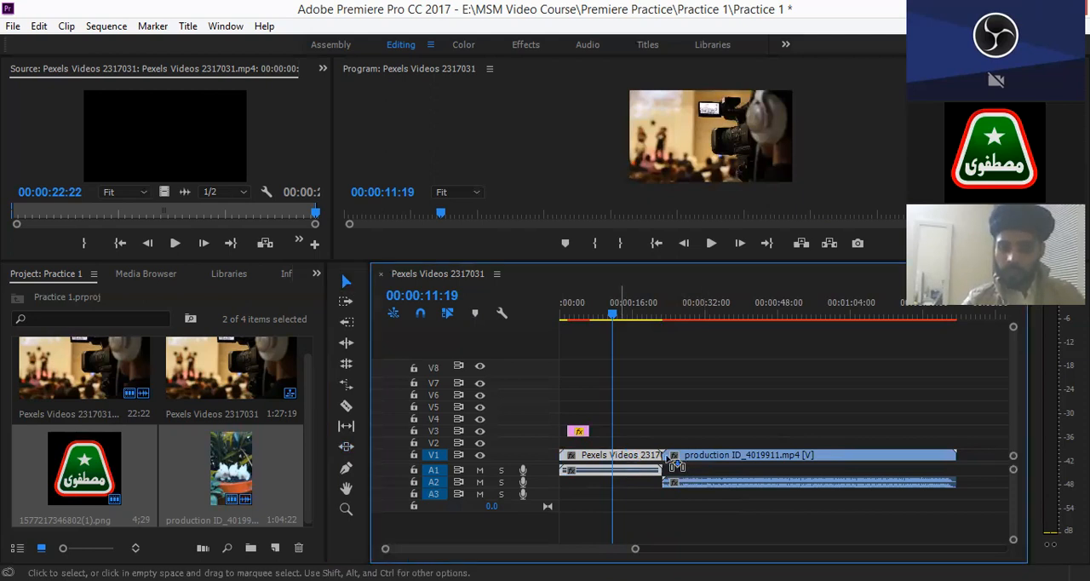
pyautogui.moveTo(681, 462); pyautogui.dragTo(681, 462)
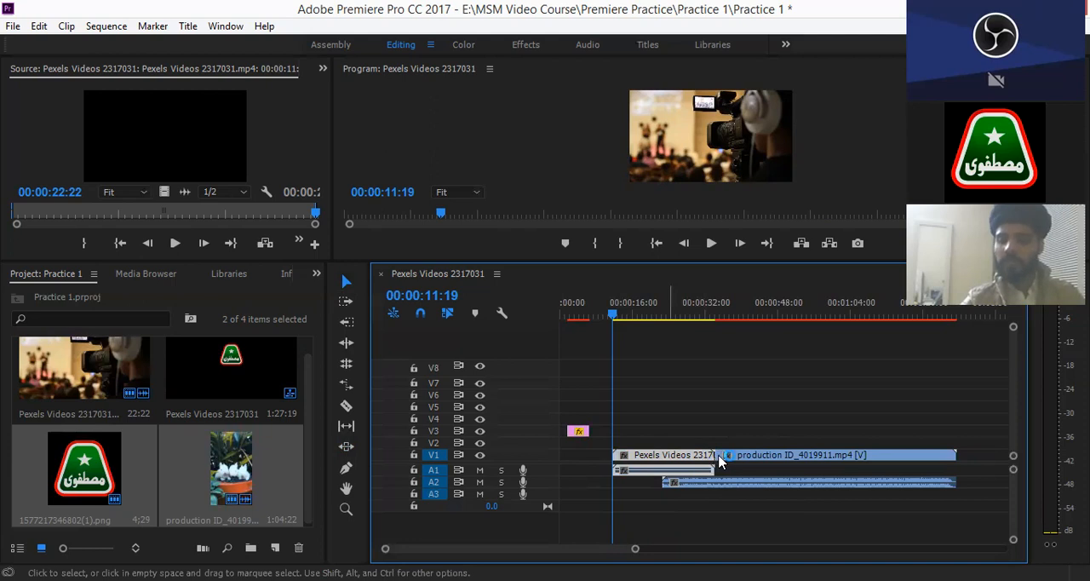
pyautogui.hotkey('ctrl', 'z')
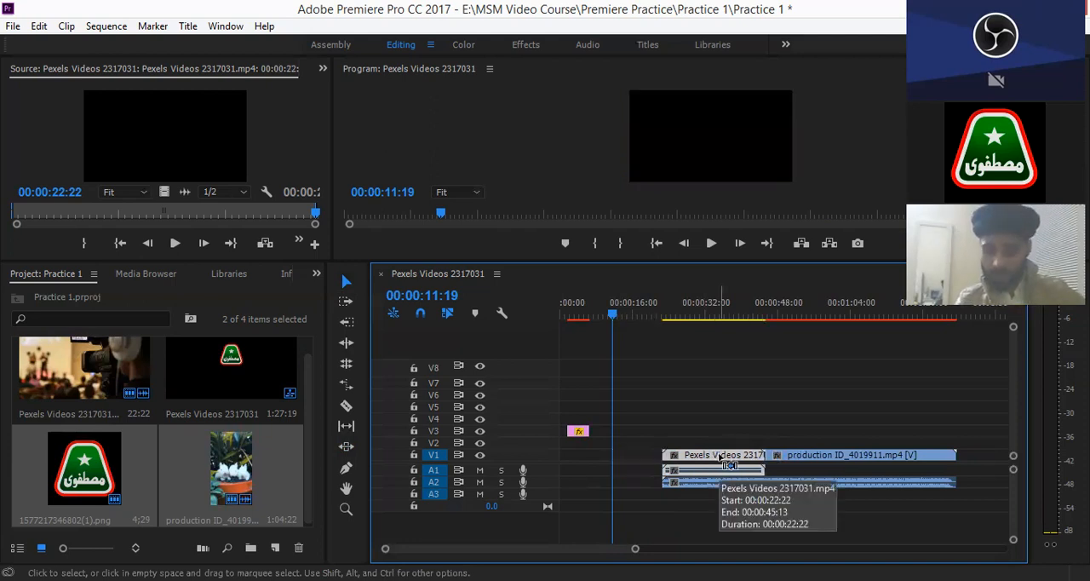
pyautogui.hotkey('ctrl', 'shift', 'z')
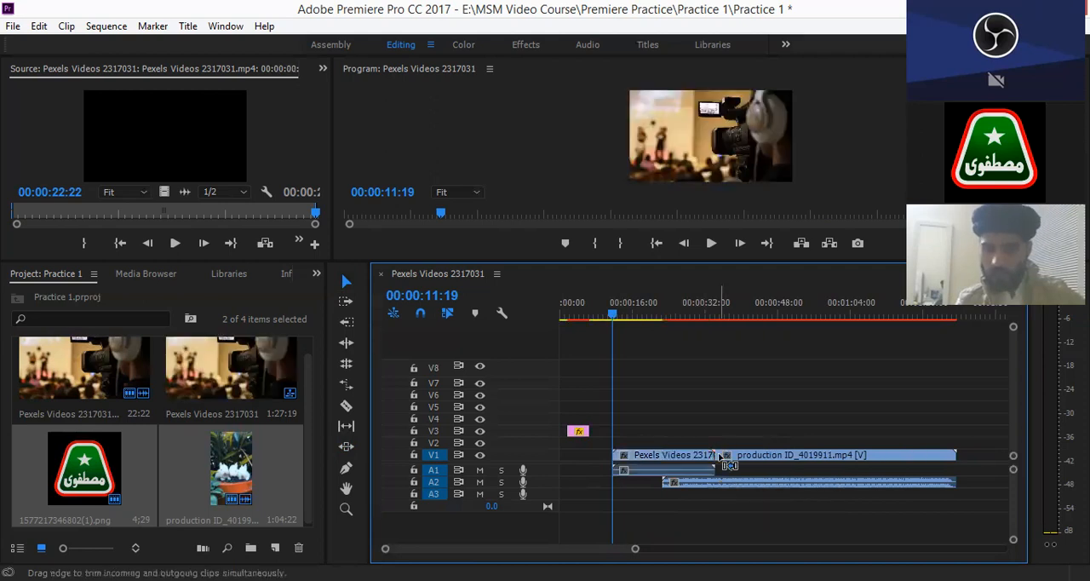
pyautogui.hotkey('ctrl', 'z')
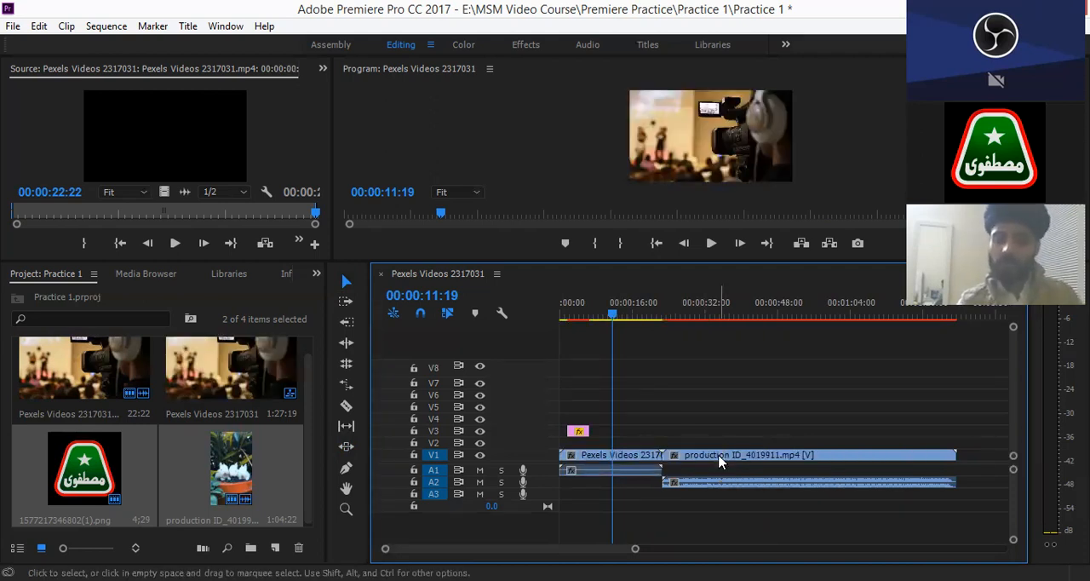
# - Slide the Pexels clip on V1 with the Slide tool to start at 00:00:21:08, and undo the slide
pyautogui.click(345, 449)
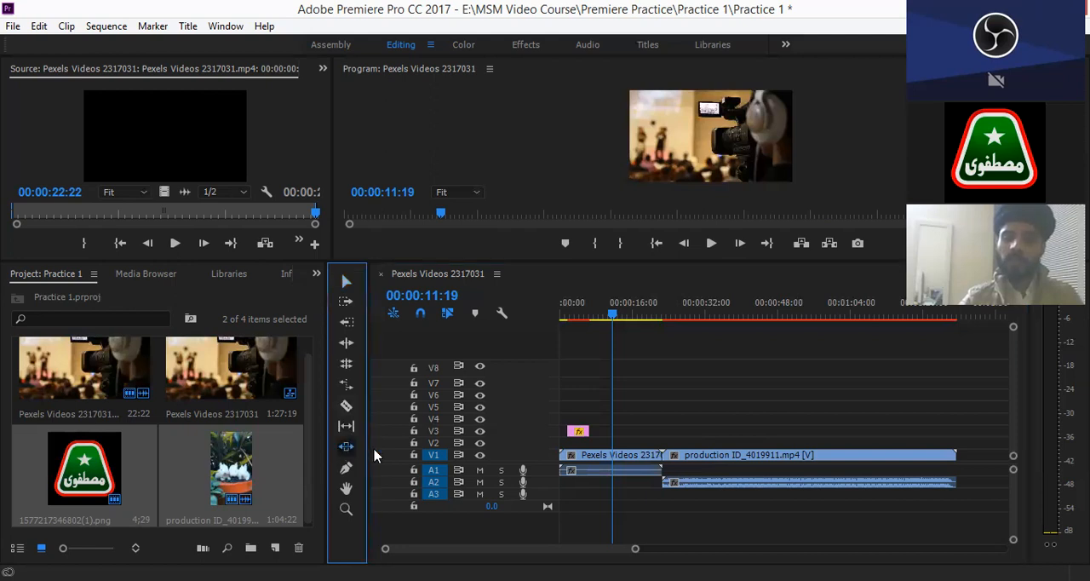
pyautogui.click(579, 455)
pyautogui.moveTo(628, 458); pyautogui.dragTo(680, 458)
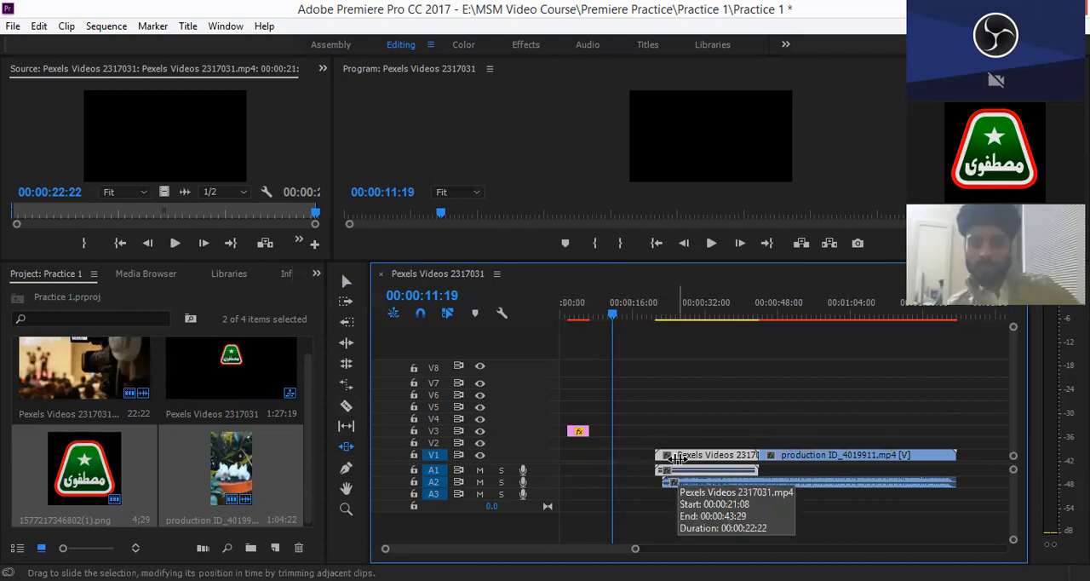
pyautogui.hotkey('ctrl', 'z')
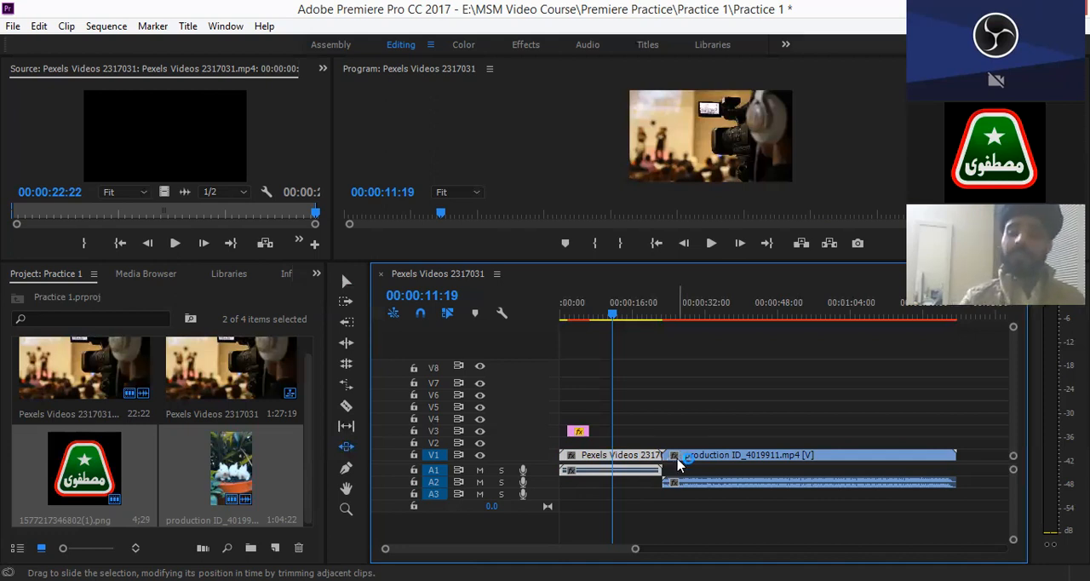
# - Try the Slip tool on the production ID_4019911 clip, the logo clip and the Pexels clip in turn
pyautogui.press('v')
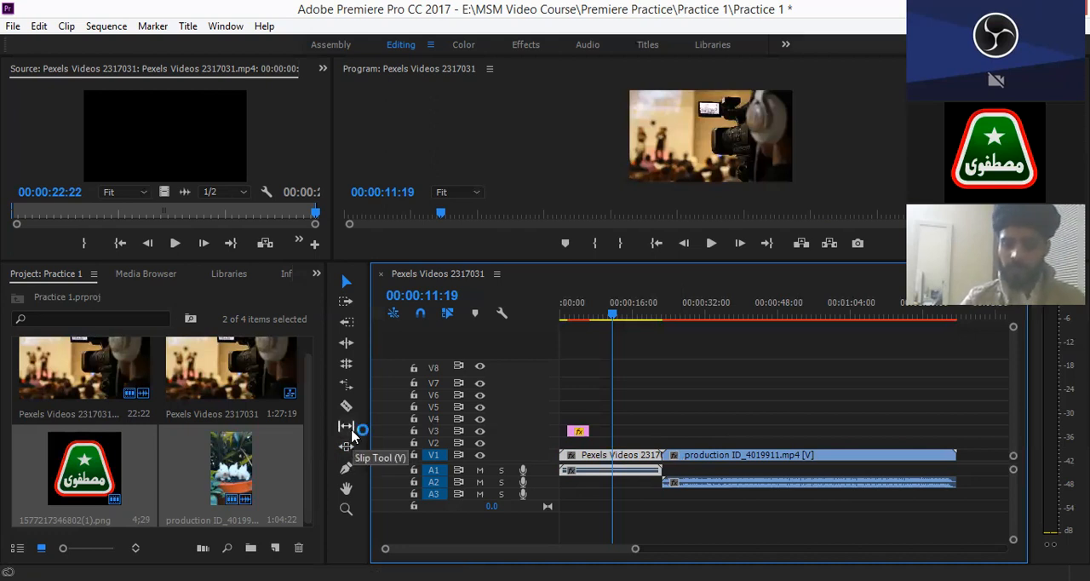
pyautogui.click(352, 431)
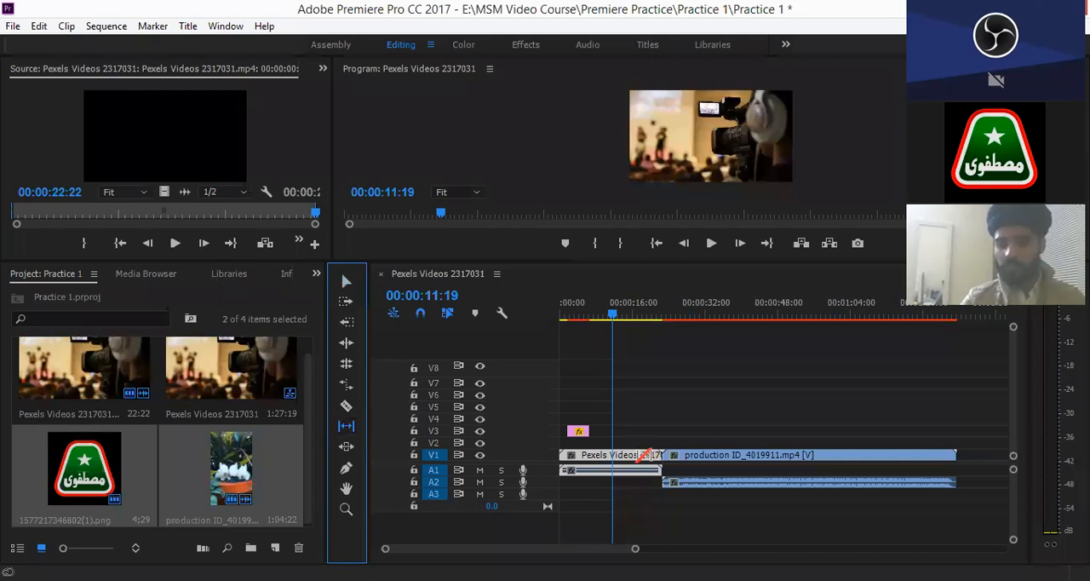
pyautogui.moveTo(668, 456); pyautogui.dragTo(672, 456)
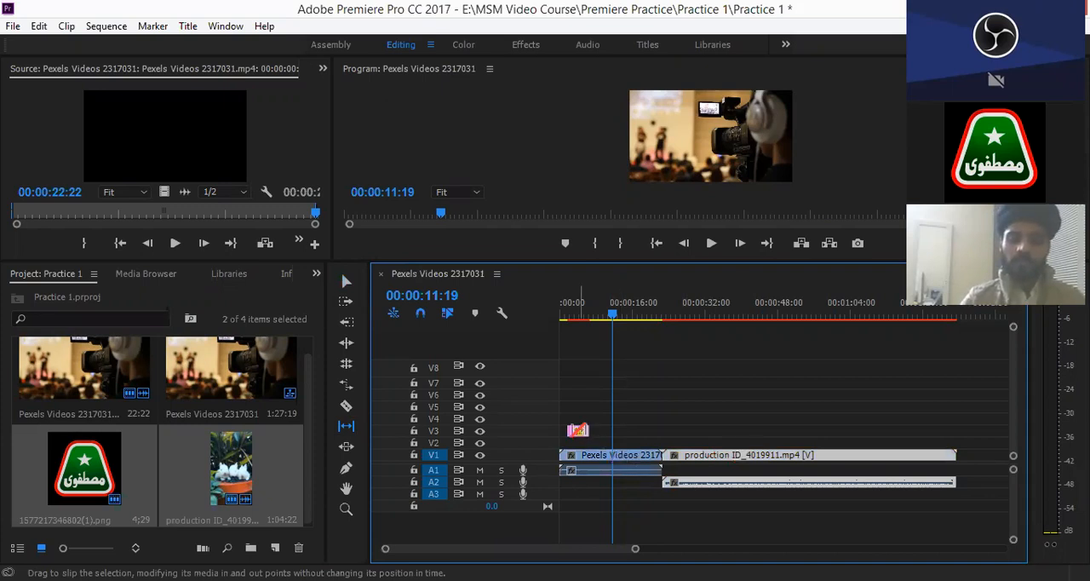
pyautogui.moveTo(579, 432); pyautogui.dragTo(609, 431)
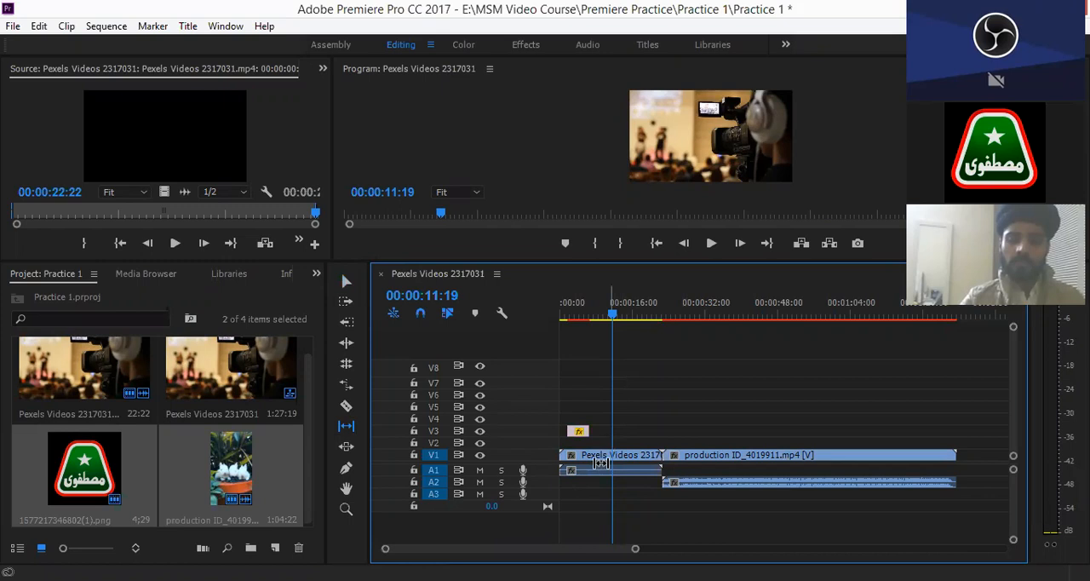
pyautogui.click(607, 461)
pyautogui.moveTo(614, 460); pyautogui.dragTo(350, 451)
pyautogui.click(350, 451)
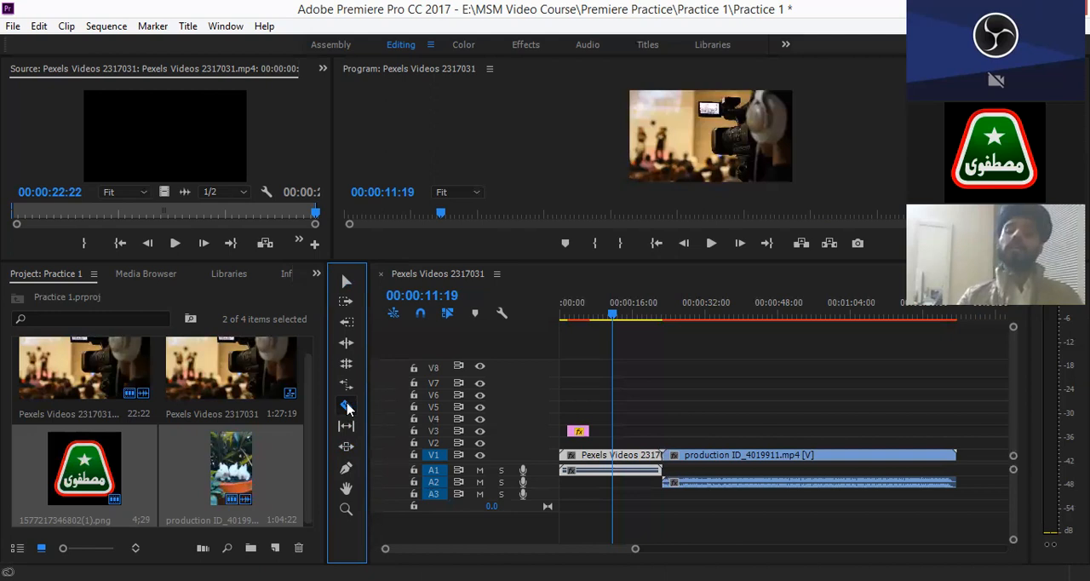
pyautogui.click(346, 408)
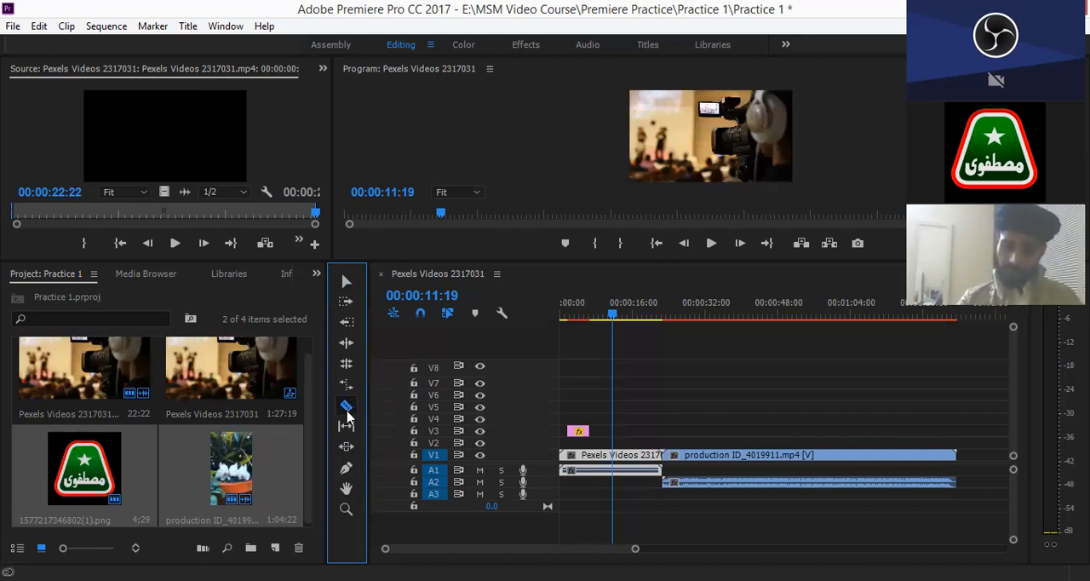
# - Switch to the Pen tool and select the production ID_4019911 clip on V1 with it
pyautogui.click(348, 470)
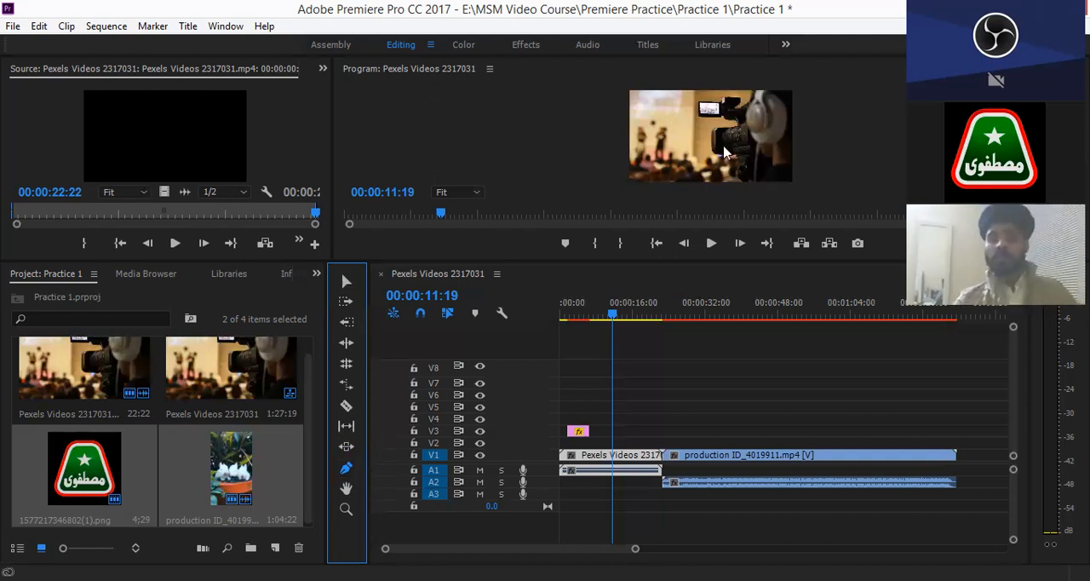
pyautogui.click(649, 378)
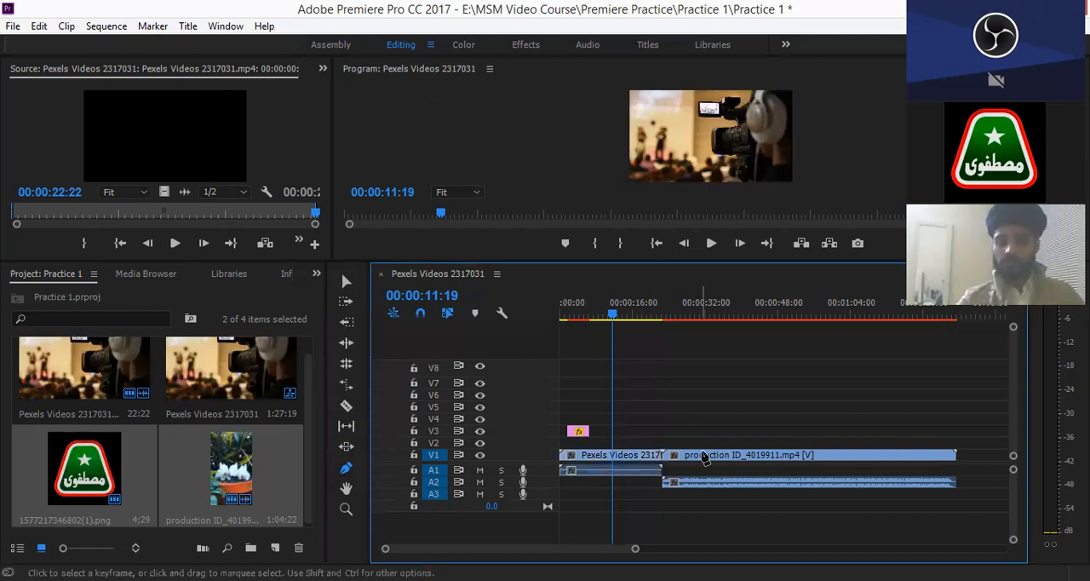
pyautogui.click(704, 458)
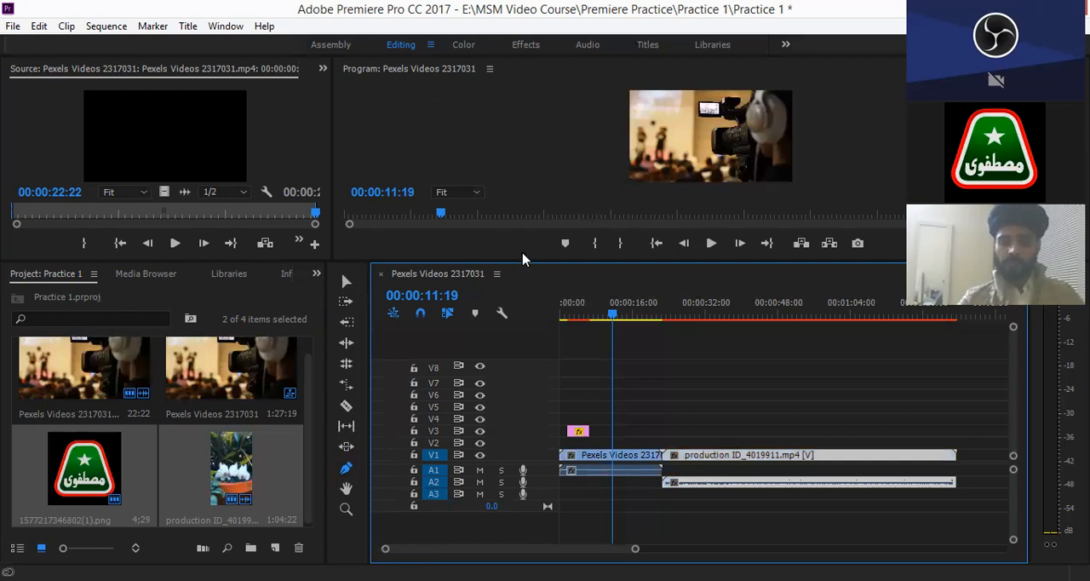
# - Enlarge the Source and Program monitor area and try the Pen tool on the Program video frame
pyautogui.moveTo(521, 261); pyautogui.dragTo(520, 301)
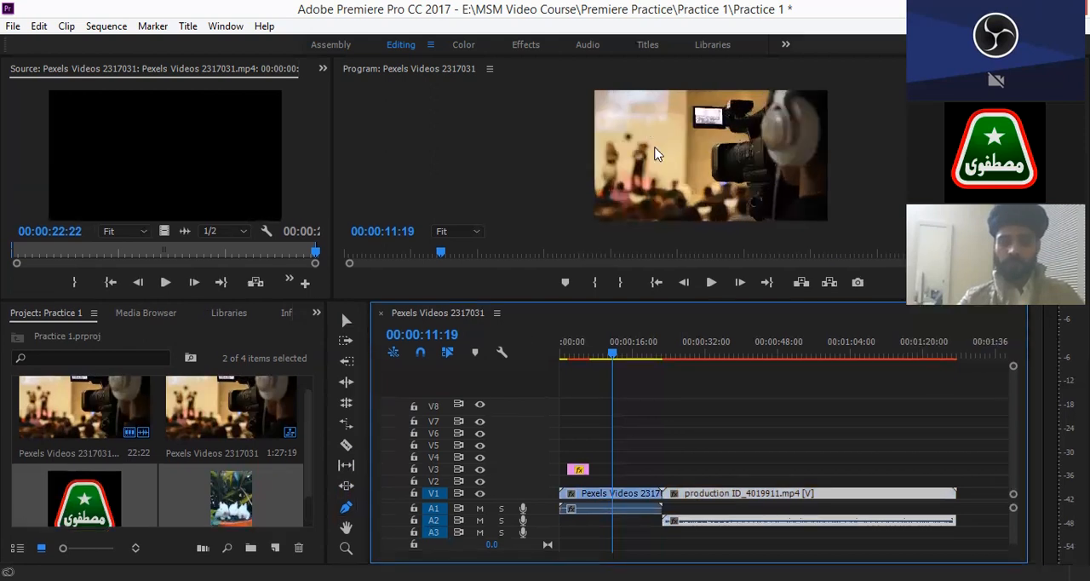
pyautogui.click(656, 152)
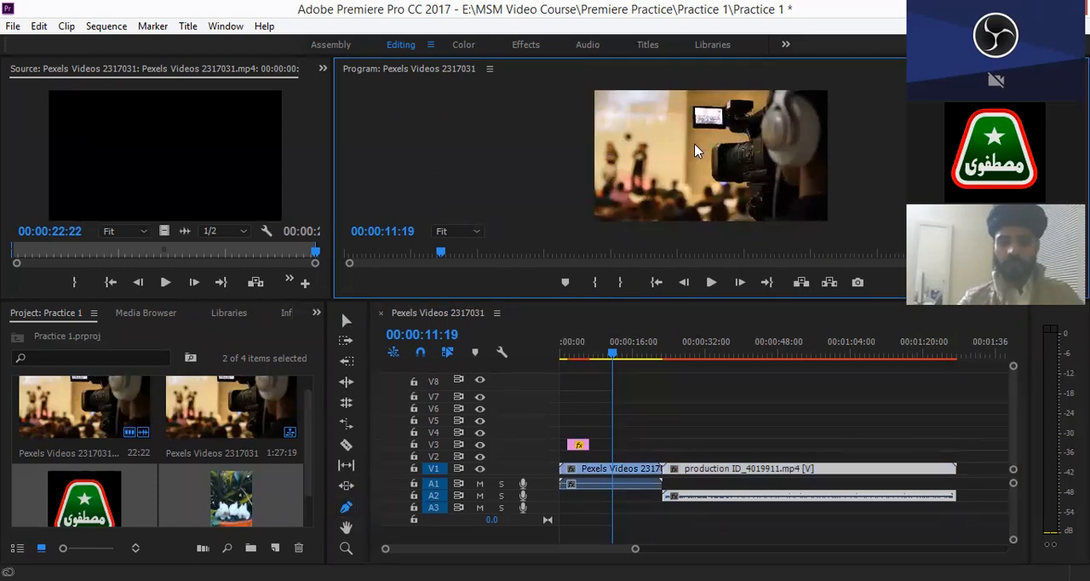
pyautogui.click(695, 151)
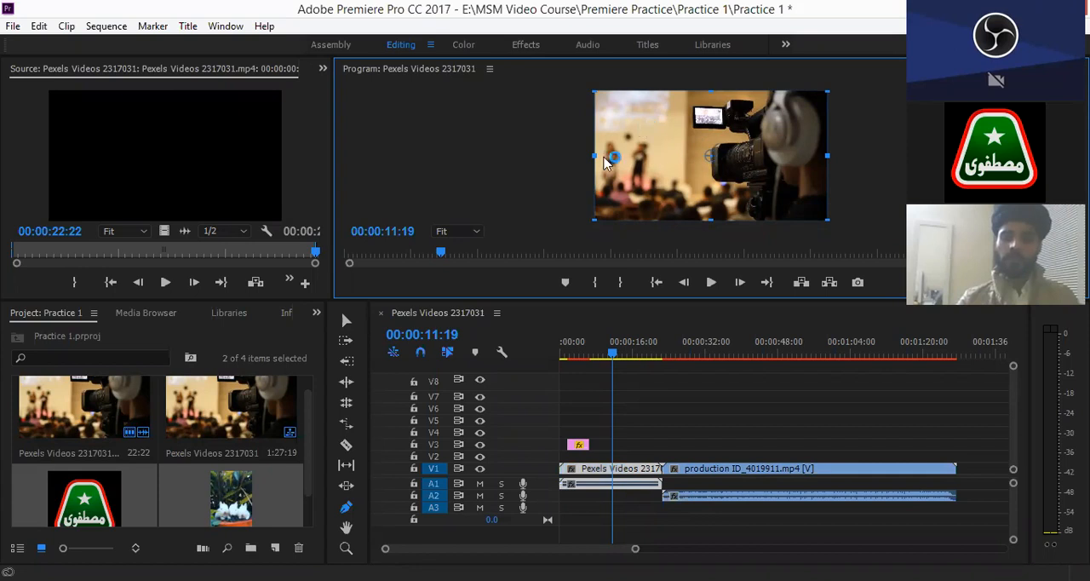
# - Select the Pexels clip with the Pen tool and try to place a point on the Program video frame
pyautogui.click(345, 508)
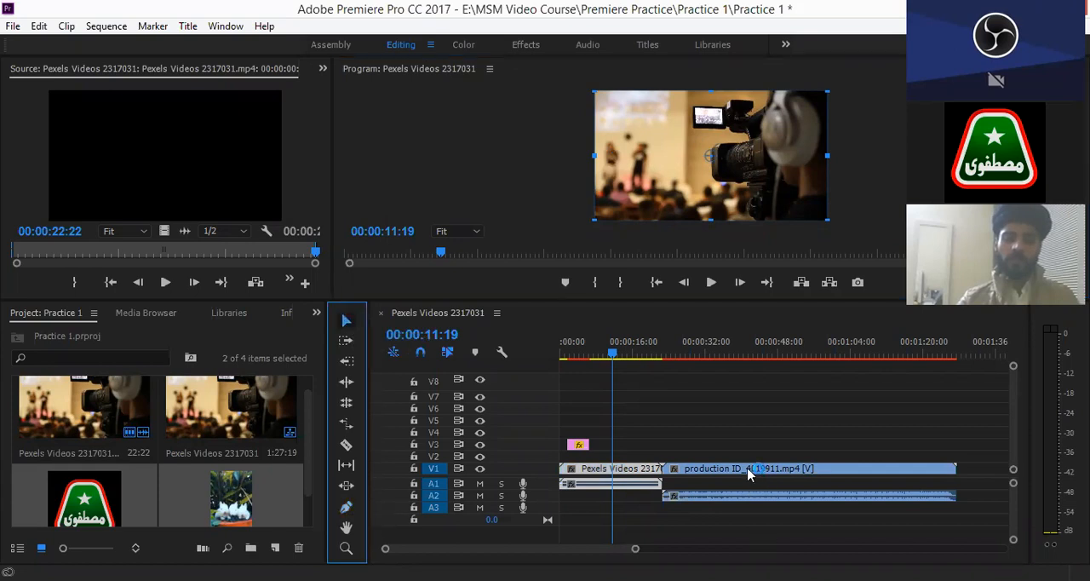
pyautogui.click(345, 508)
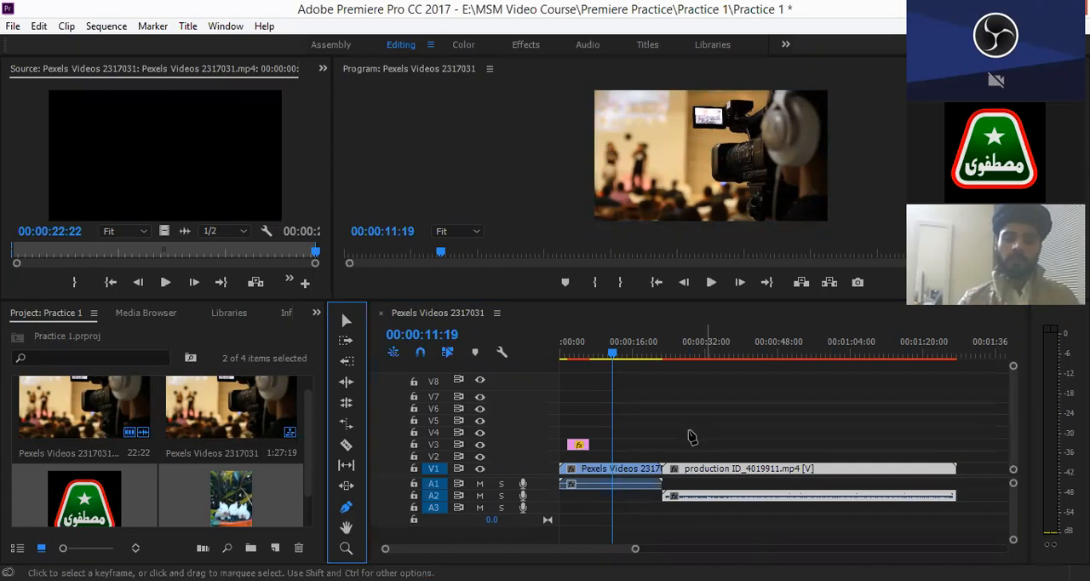
pyautogui.click(645, 483)
pyautogui.click(645, 472)
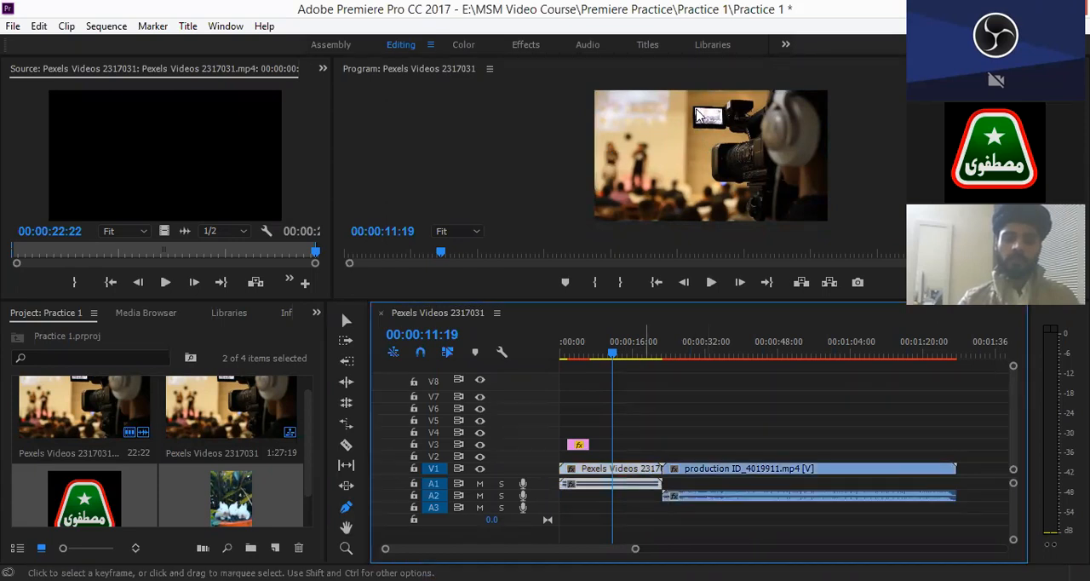
pyautogui.click(671, 145)
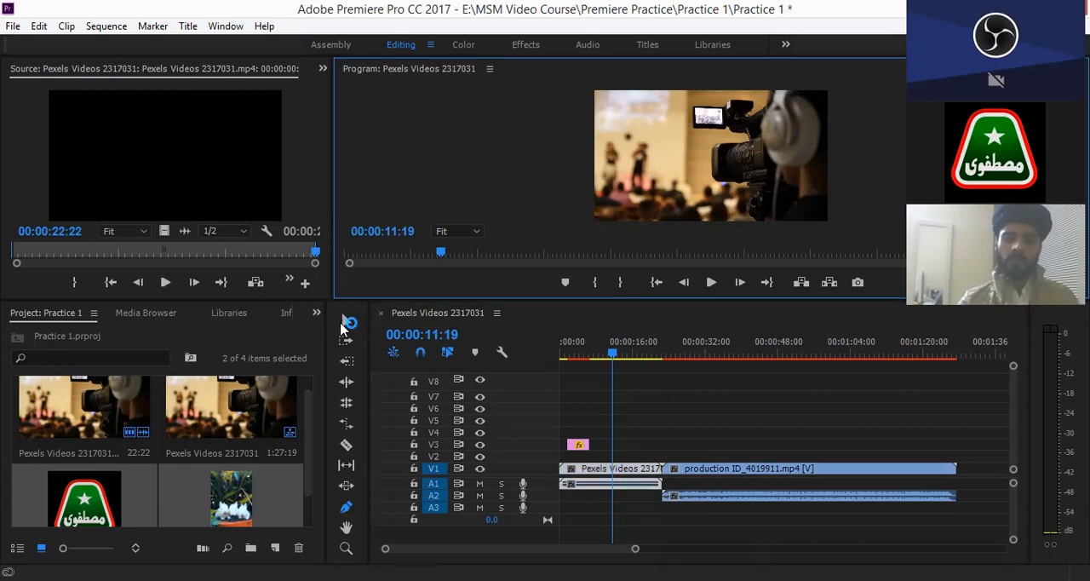
# - Switch between the Selection and Pen tools, try the Pen tool on the Pexels clip, and deselect everything on the timeline
pyautogui.click(344, 324)
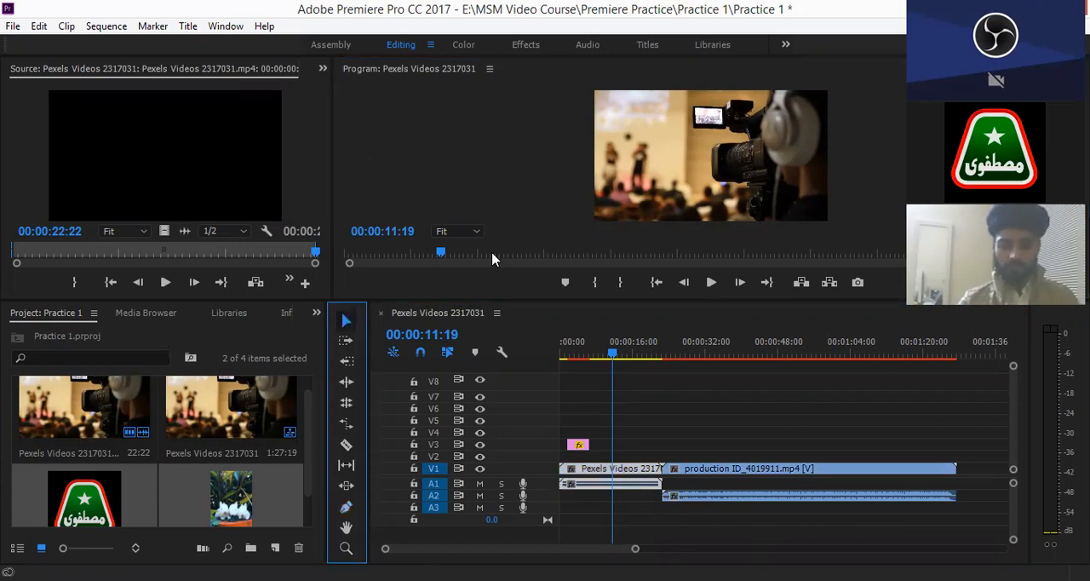
pyautogui.click(347, 507)
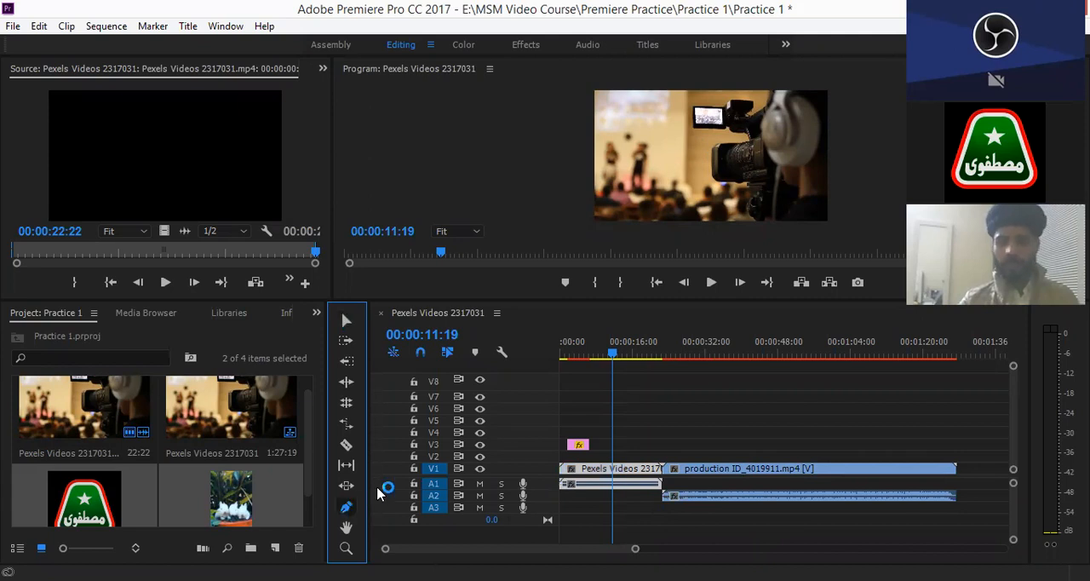
pyautogui.click(590, 407)
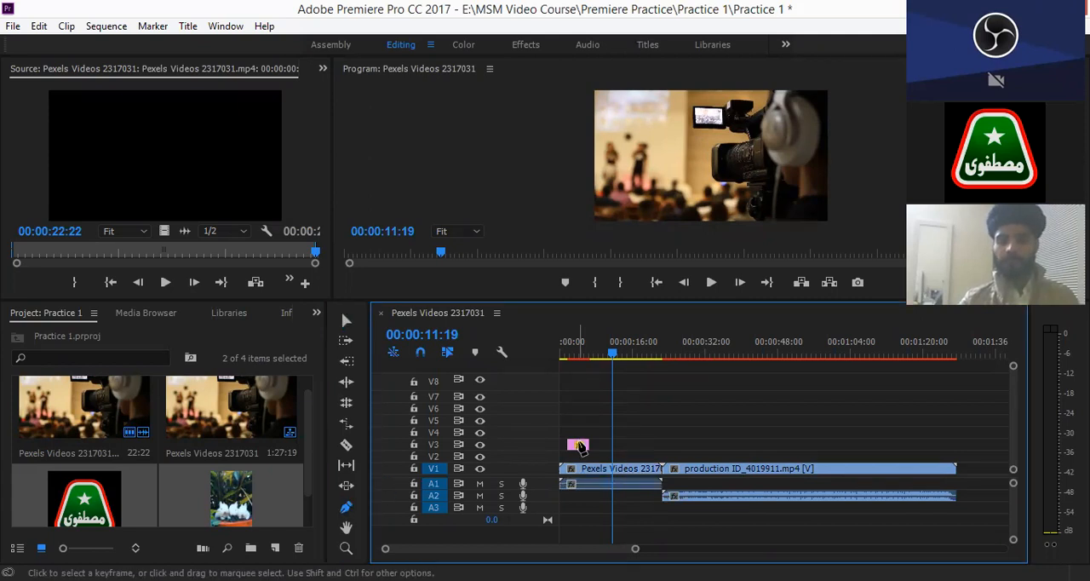
pyautogui.click(581, 475)
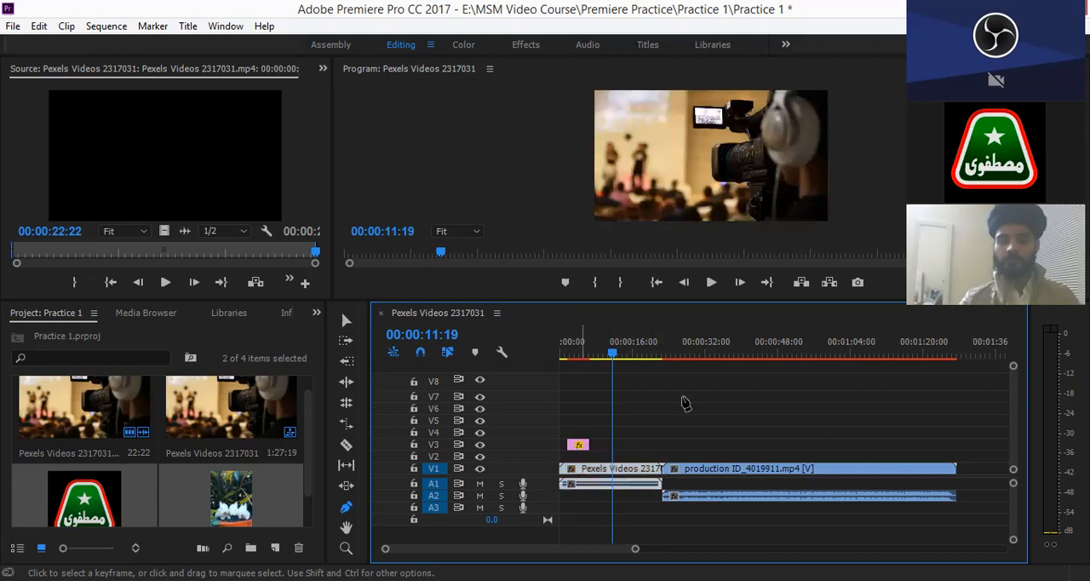
pyautogui.click(782, 413)
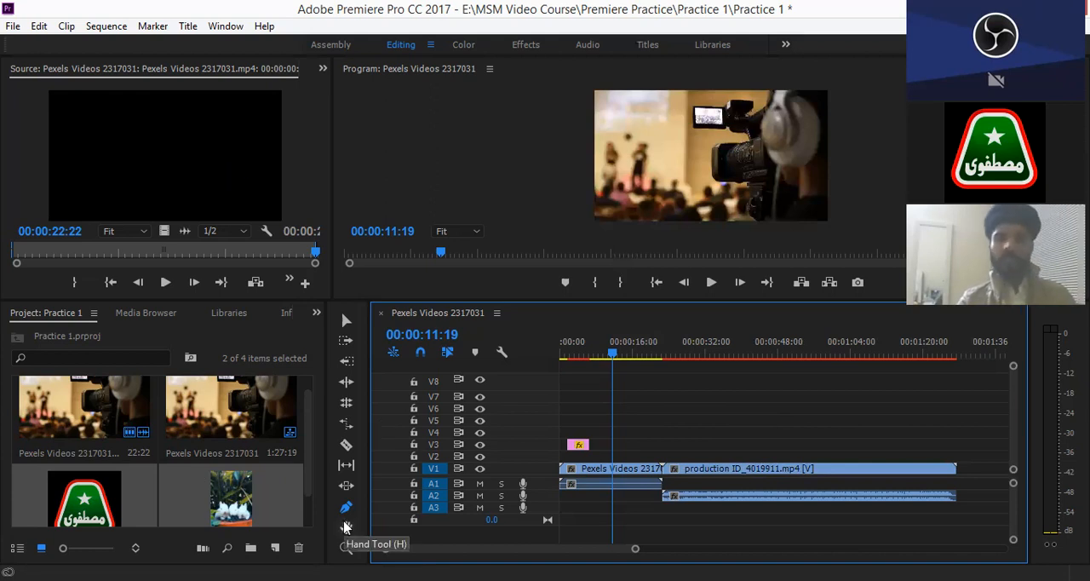
# - Switch to the Hand tool for moving around the timeline
pyautogui.click(346, 529)
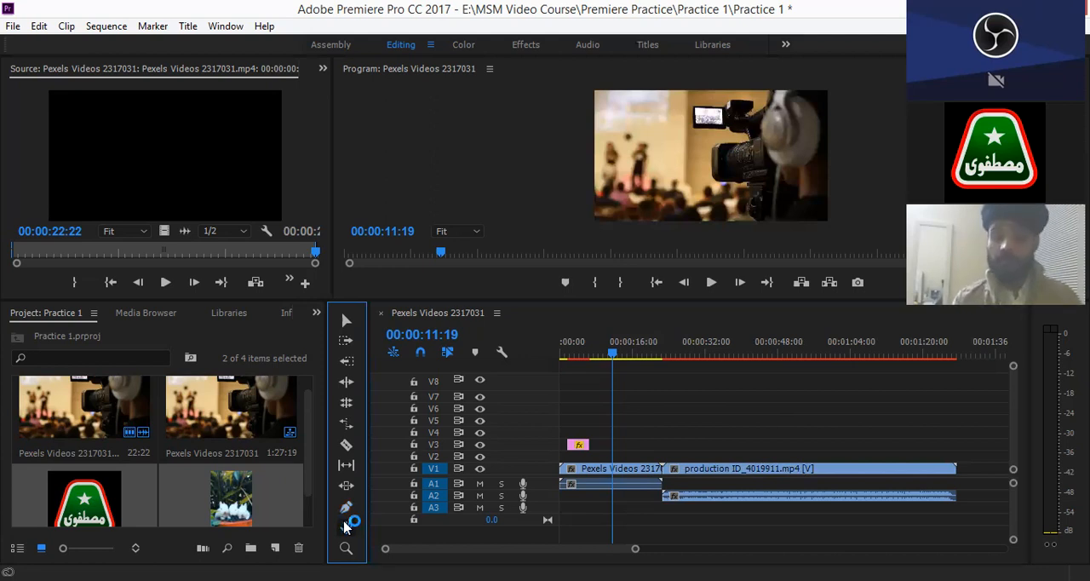
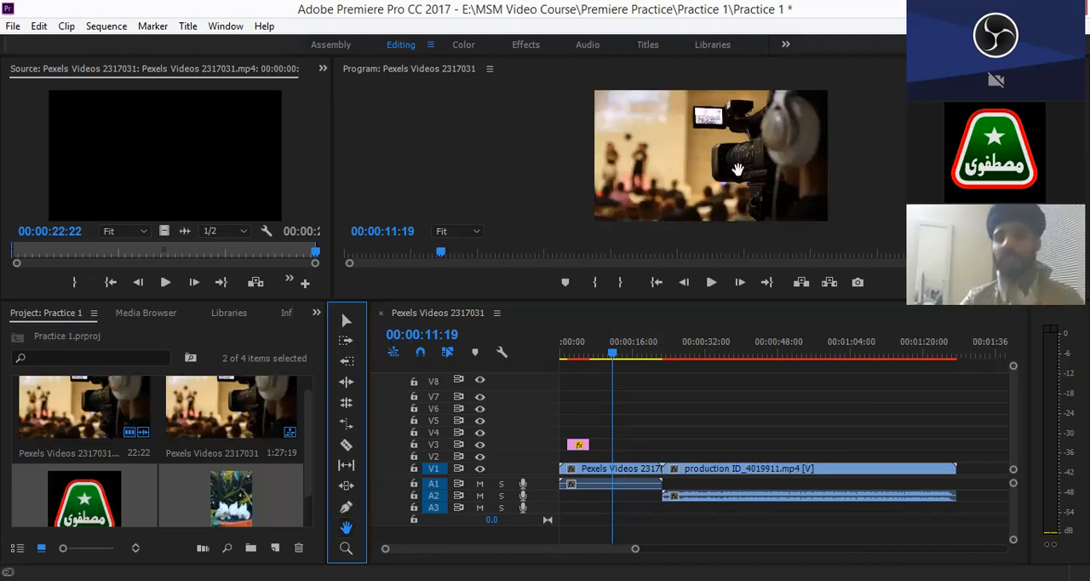
# - Resize the monitor area to give the timeline more height and try the Hand tool on the timeline and the Program video frame
pyautogui.moveTo(512, 302); pyautogui.dragTo(508, 366)
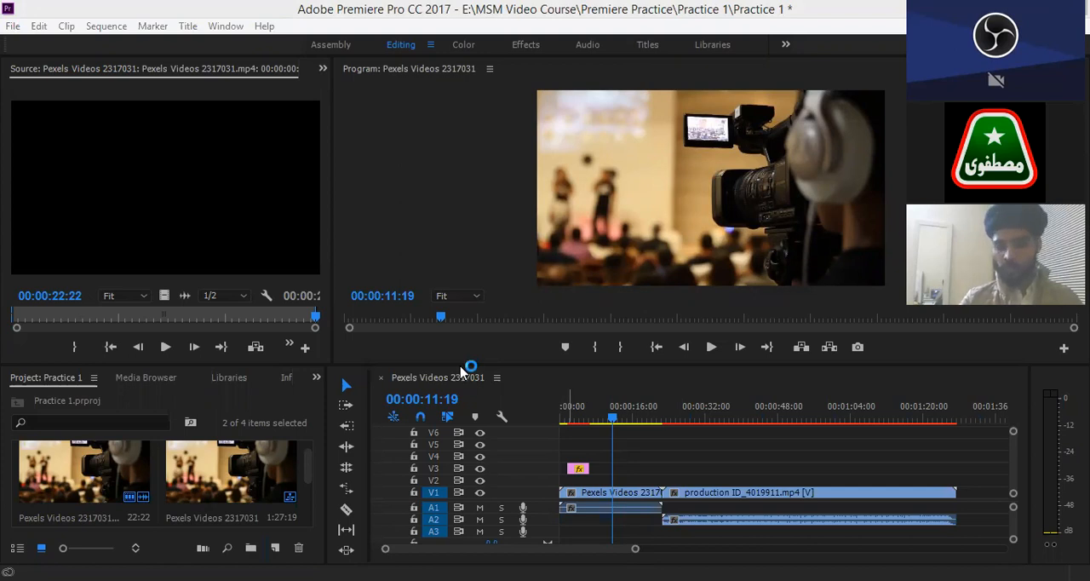
pyautogui.moveTo(460, 365); pyautogui.dragTo(458, 295)
pyautogui.click(346, 525)
pyautogui.click(690, 419)
pyautogui.moveTo(707, 454); pyautogui.dragTo(577, 409)
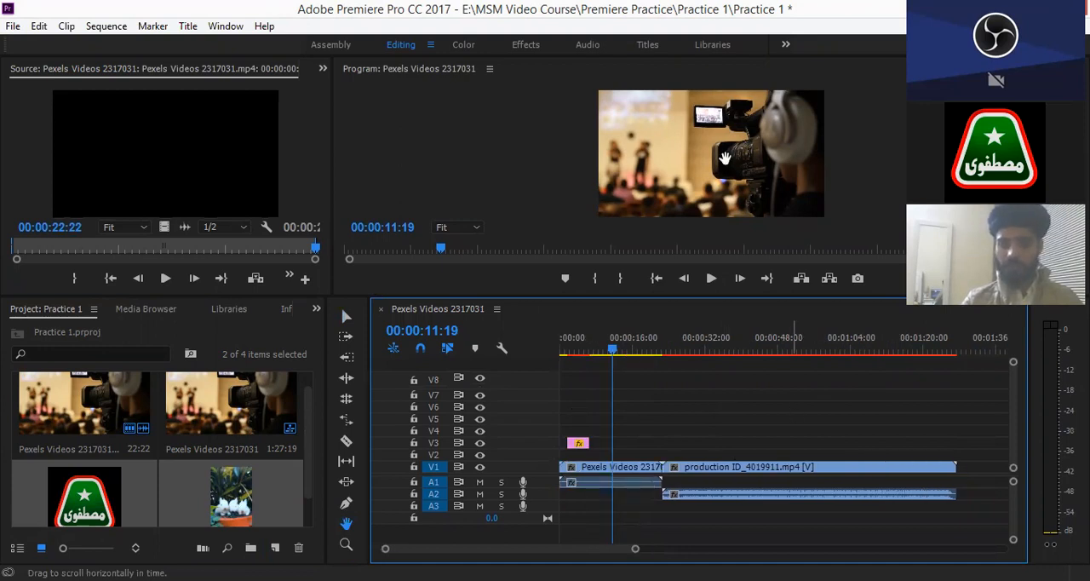
pyautogui.click(668, 165)
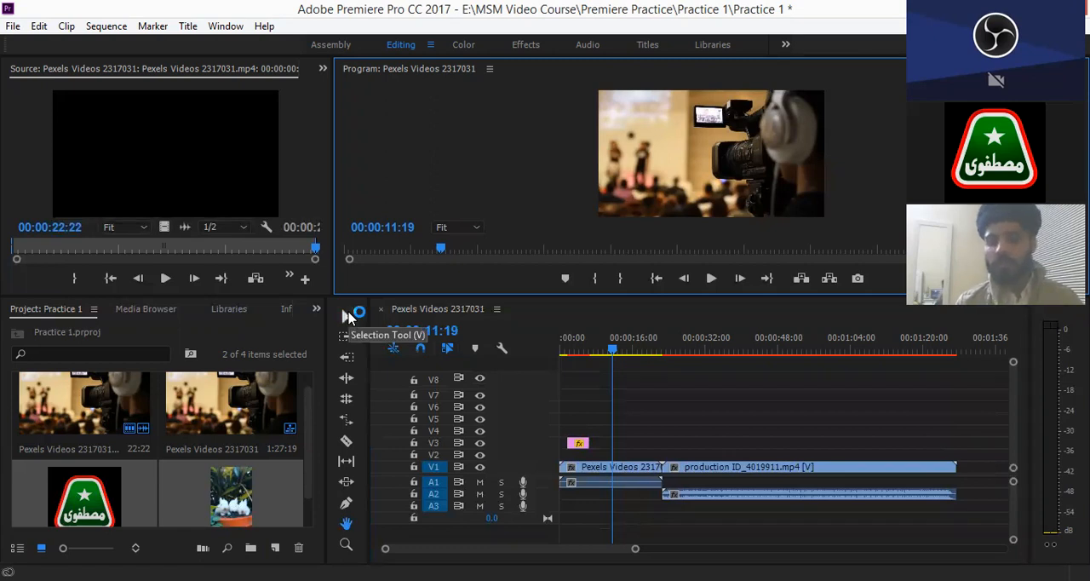
# - Switch to the Selection tool, scrub the zoomed timeline to the logo clip around 00:00:05:27, and return the playhead to the sequence start
pyautogui.click(347, 316)
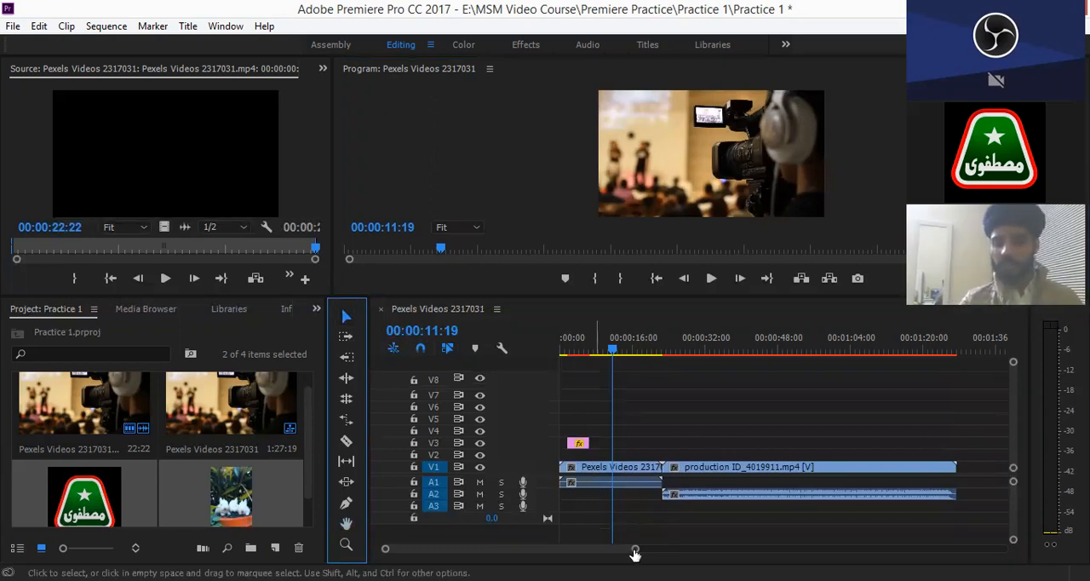
pyautogui.moveTo(635, 554); pyautogui.dragTo(667, 551)
pyautogui.moveTo(558, 554); pyautogui.dragTo(670, 550)
pyautogui.moveTo(656, 351); pyautogui.dragTo(607, 349)
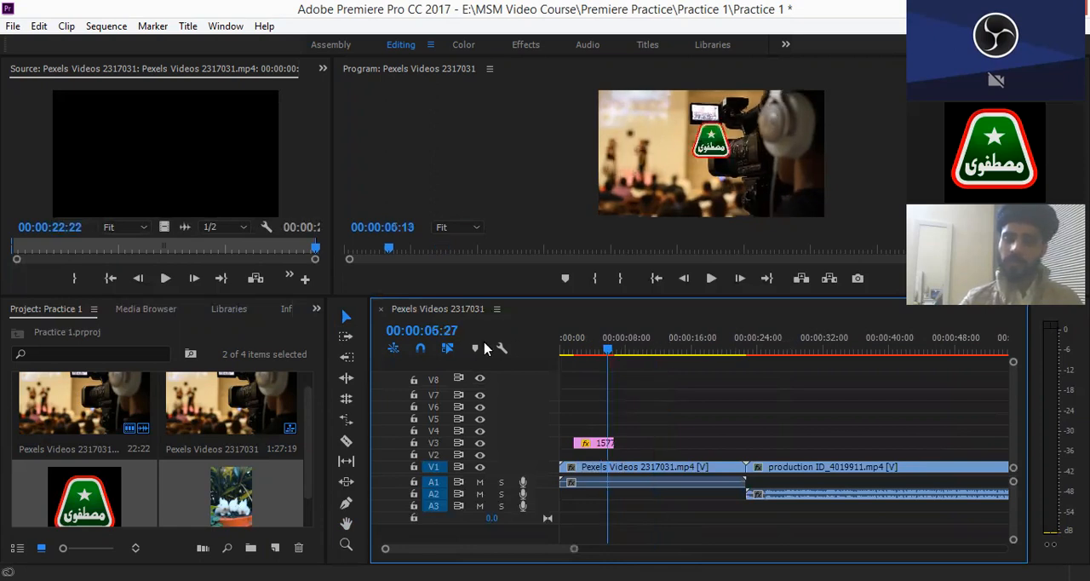
pyautogui.press('Home')
# - Zoom the timeline out and in with the playhead moved to 00:01:03:14, and return the playhead to the sequence start
pyautogui.moveTo(574, 552); pyautogui.dragTo(630, 553)
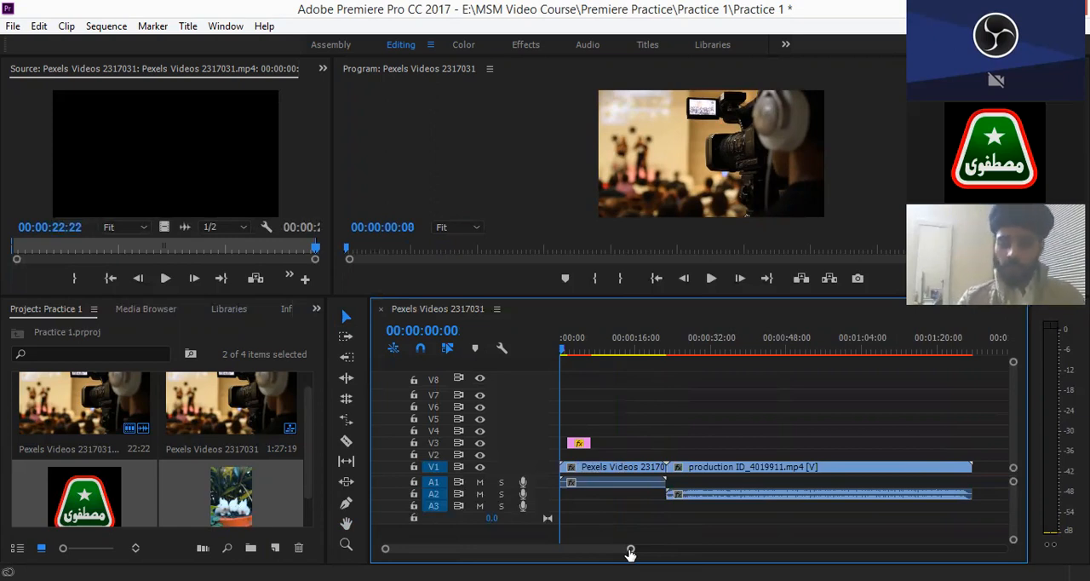
pyautogui.moveTo(728, 541); pyautogui.dragTo(764, 528)
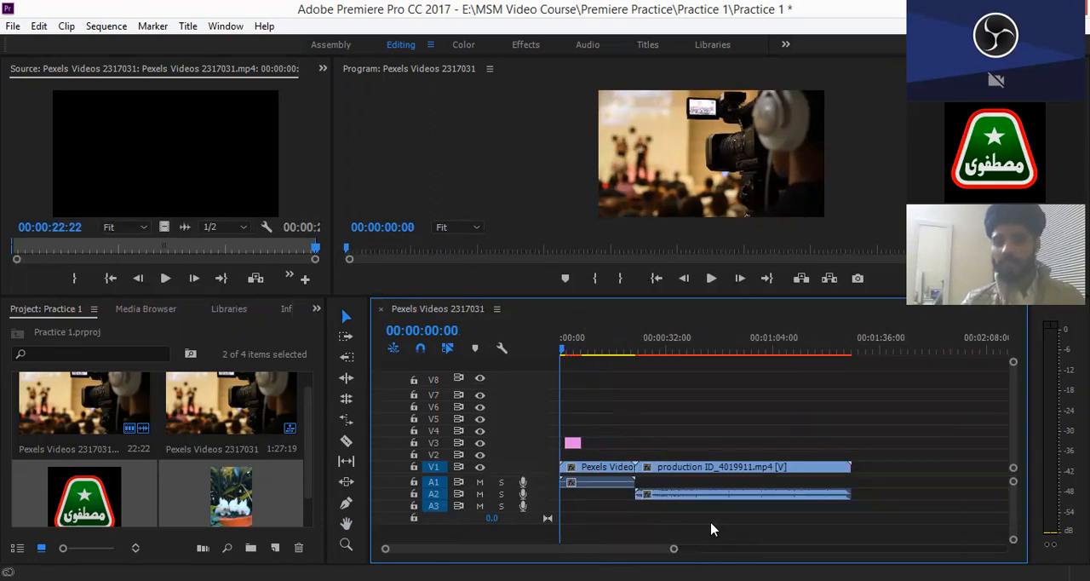
pyautogui.moveTo(674, 548); pyautogui.dragTo(548, 545)
pyautogui.moveTo(564, 347); pyautogui.dragTo(811, 350)
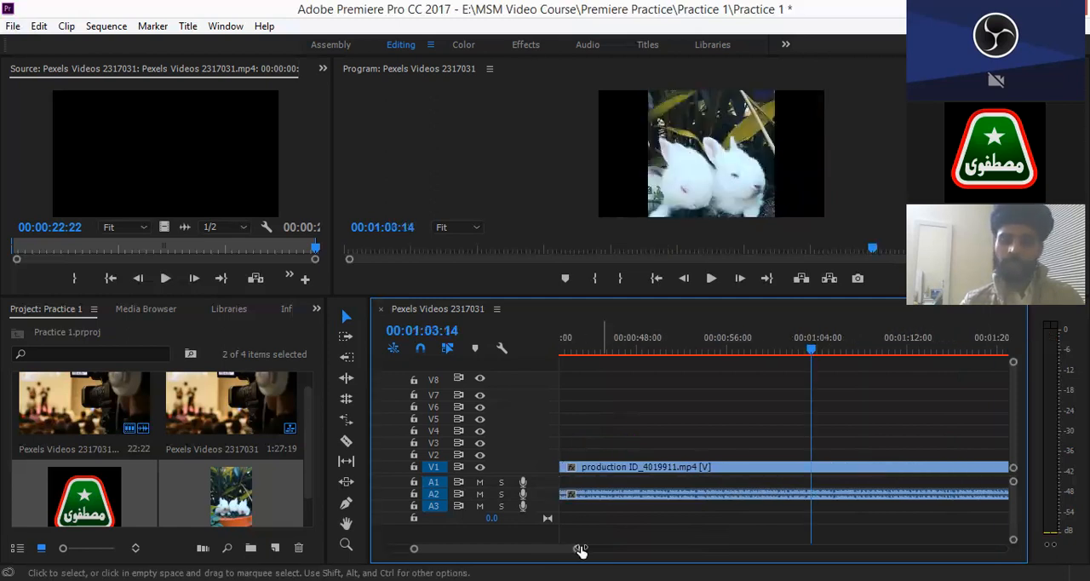
pyautogui.scroll(-3, 767, 353)
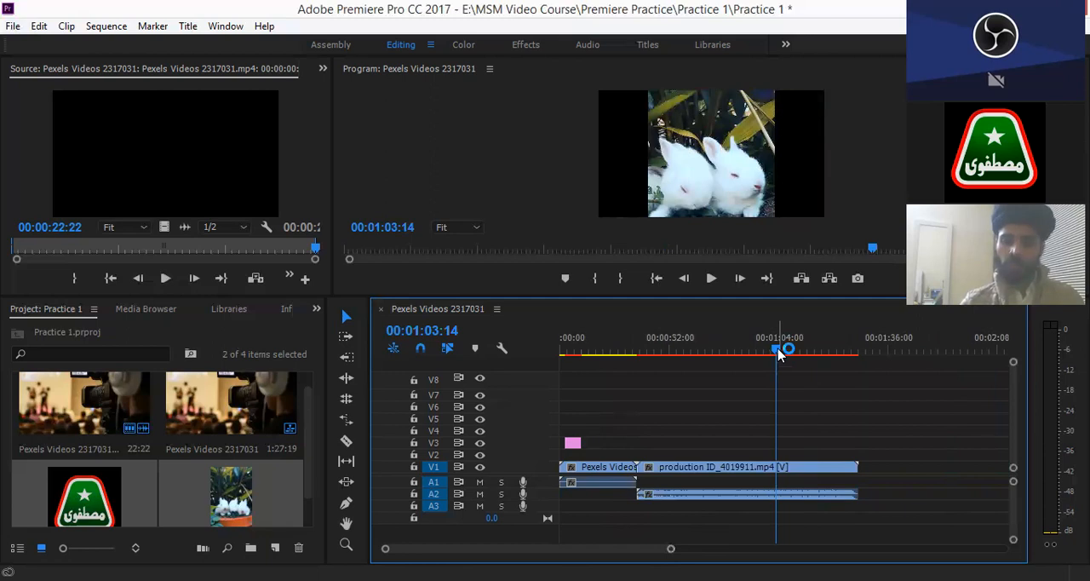
pyautogui.press('Home')
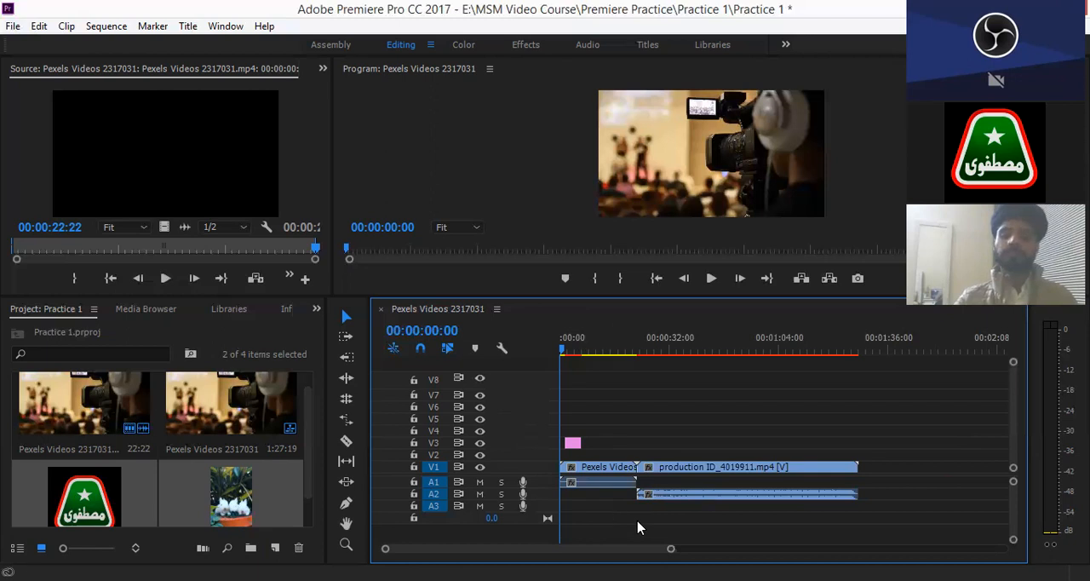
# - Hide the output of video track V1, move the playhead onto the logo clip at 00:00:03:13, and show V1 again
pyautogui.moveTo(670, 551); pyautogui.dragTo(598, 542)
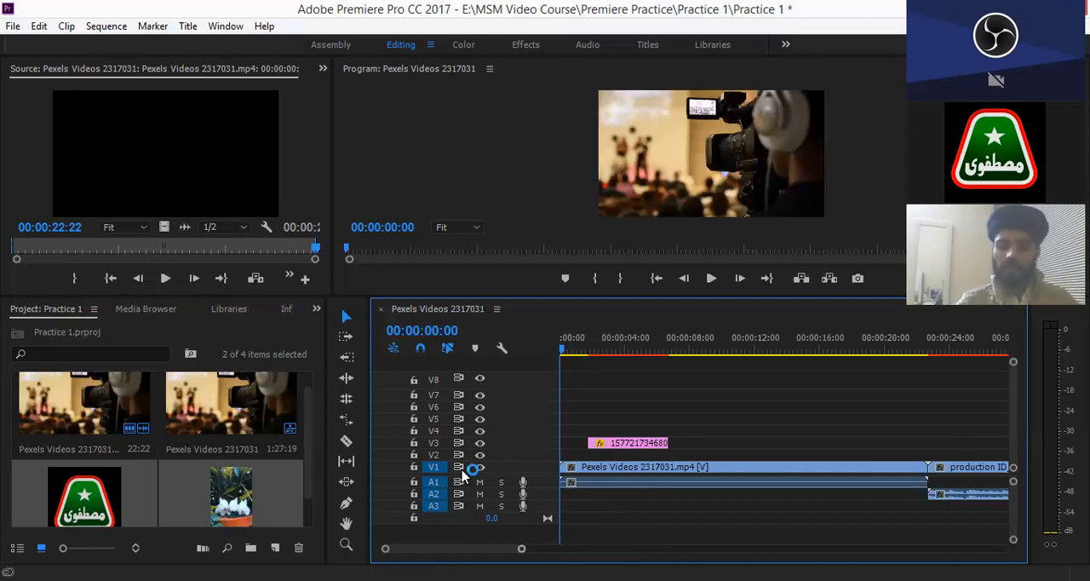
pyautogui.press('-')
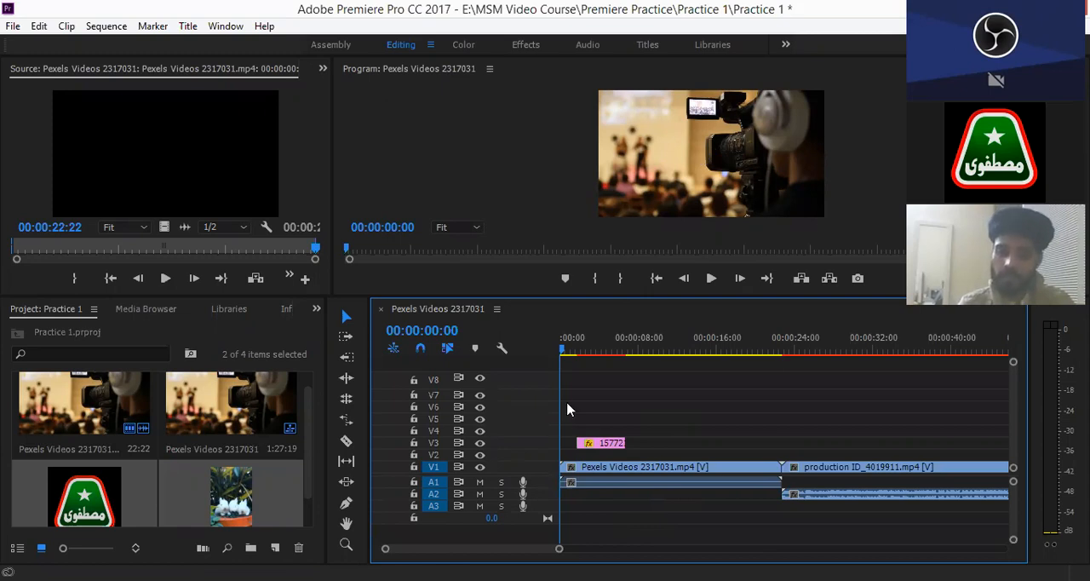
pyautogui.click(480, 469)
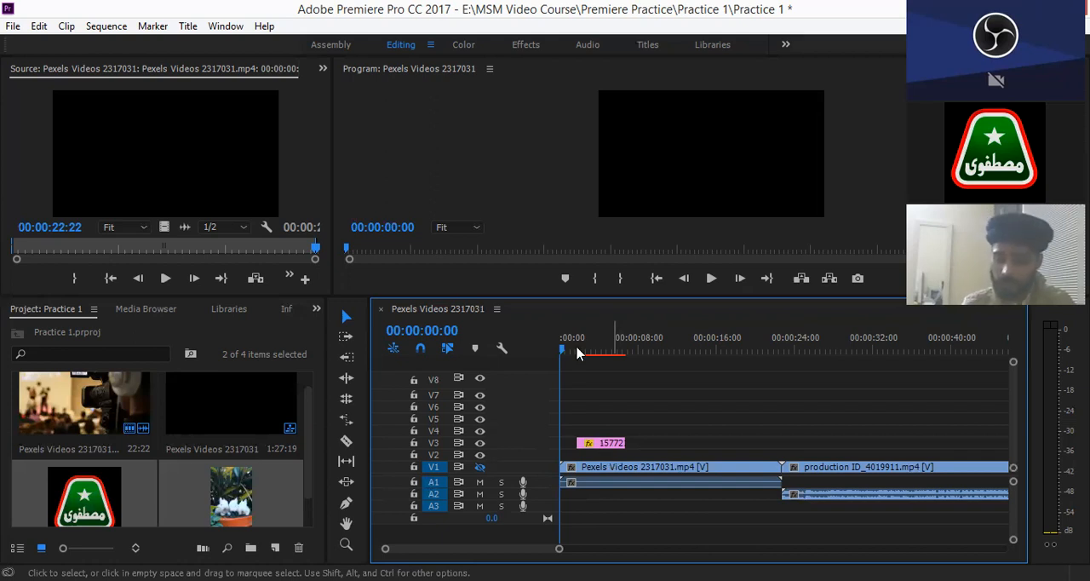
pyautogui.moveTo(566, 349); pyautogui.dragTo(596, 349)
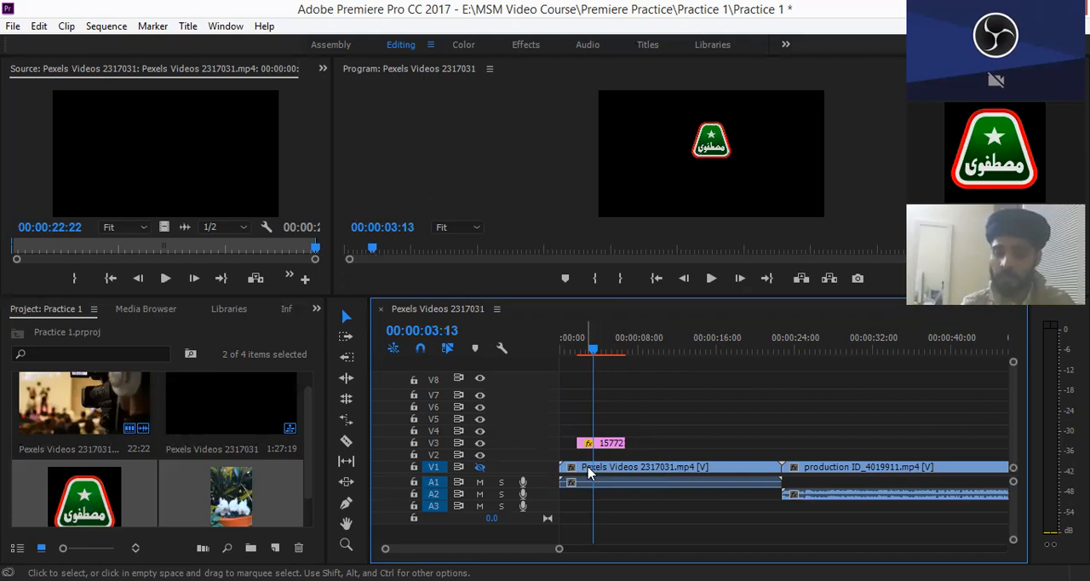
pyautogui.click(480, 468)
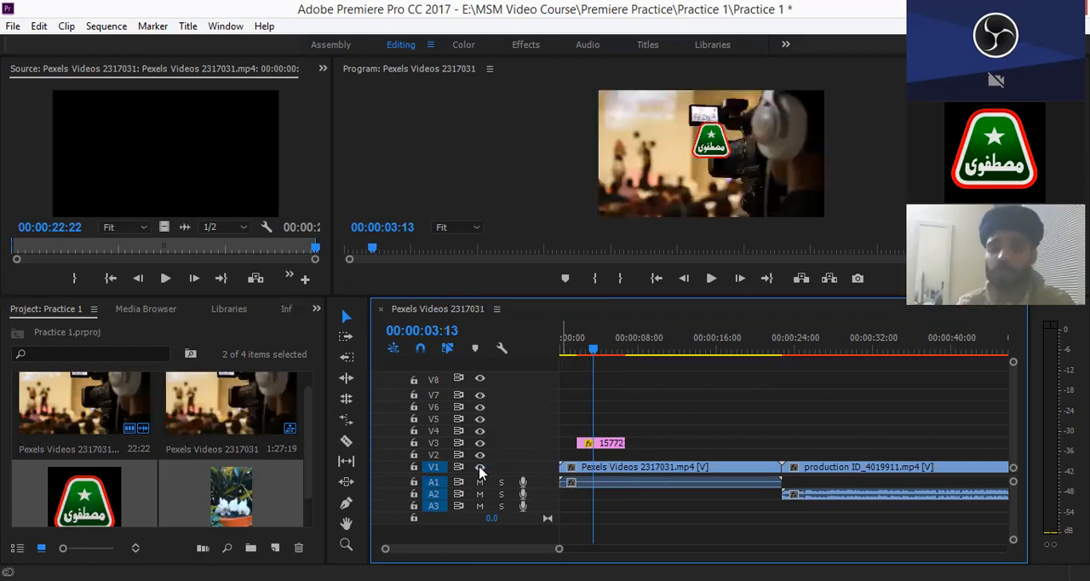
pyautogui.click(479, 468)
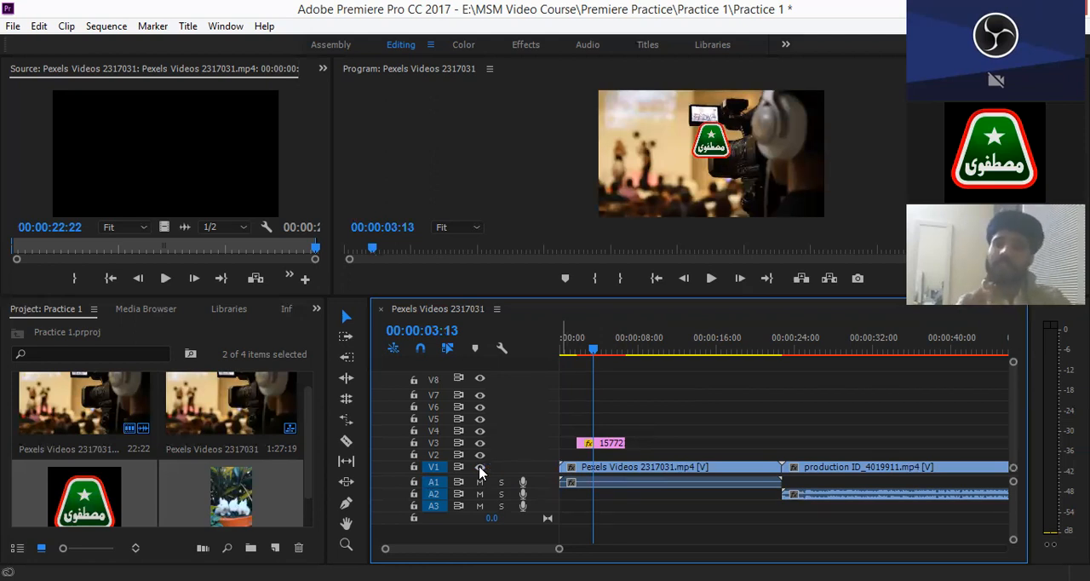
pyautogui.click(479, 468)
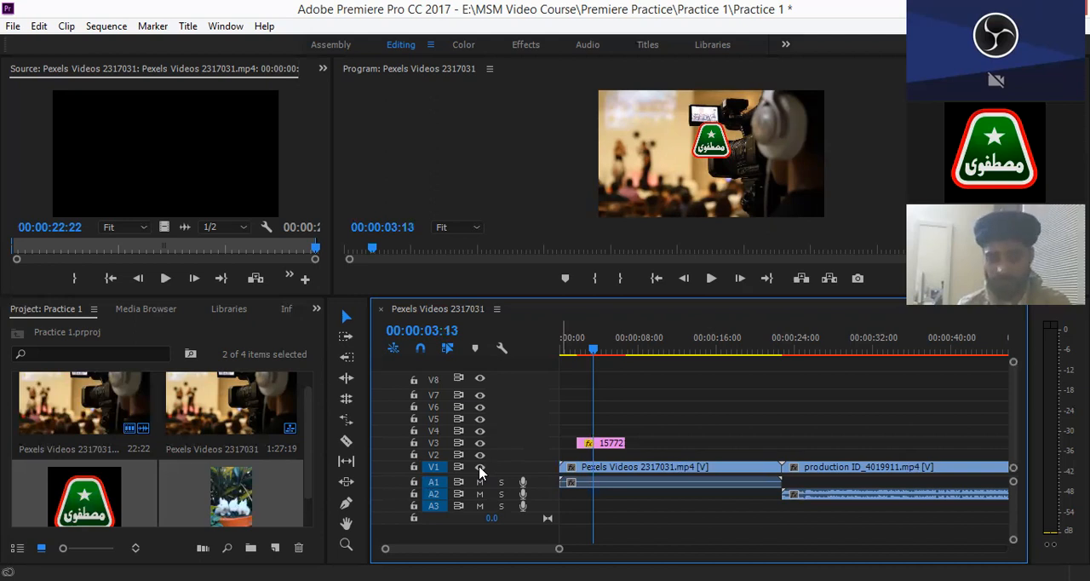
pyautogui.click(479, 468)
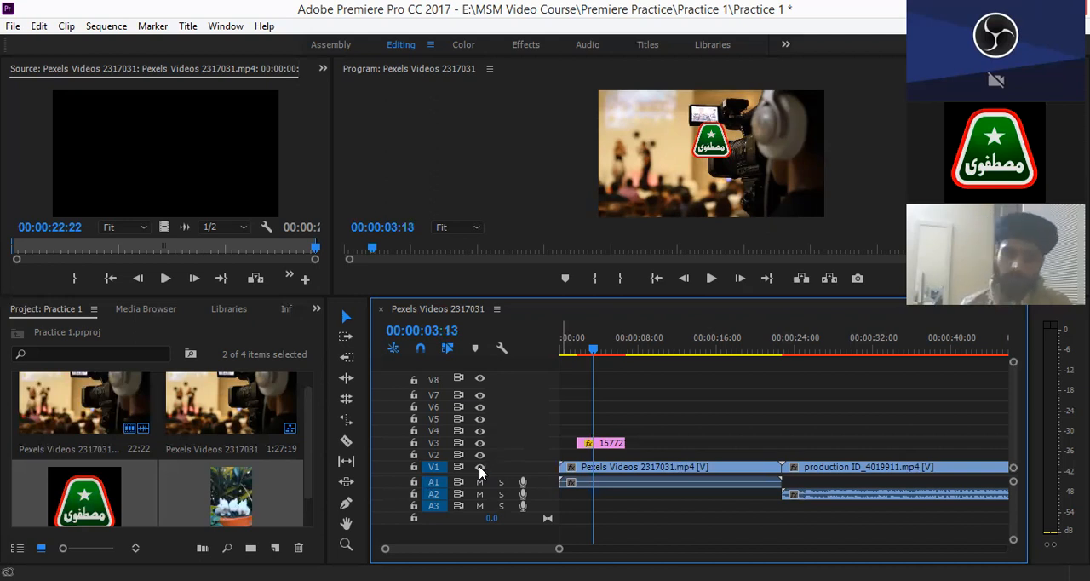
# - Try muting and soloing audio track A1, and turn both off again
pyautogui.click(480, 483)
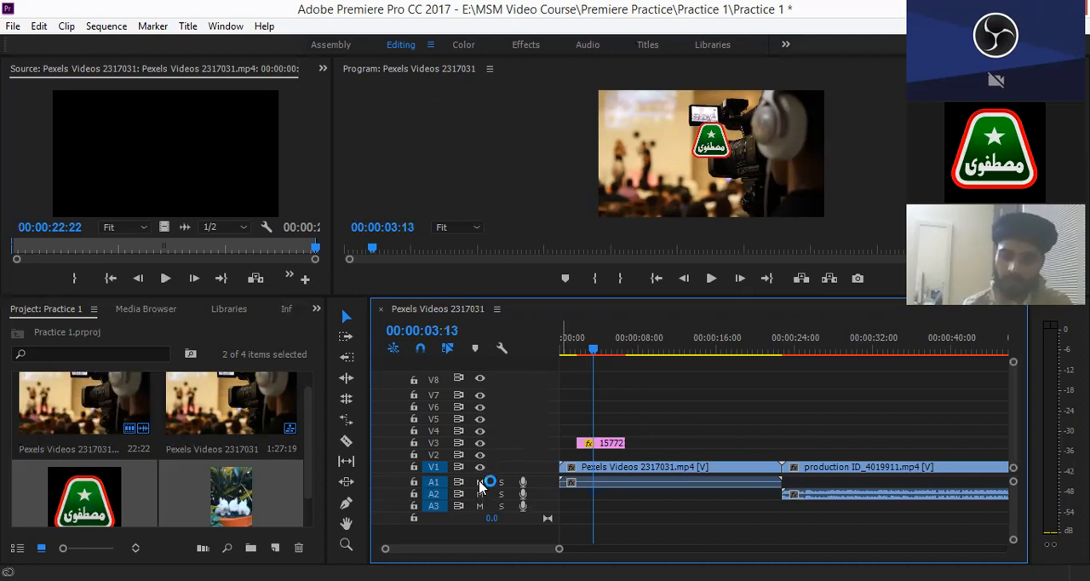
pyautogui.click(479, 483)
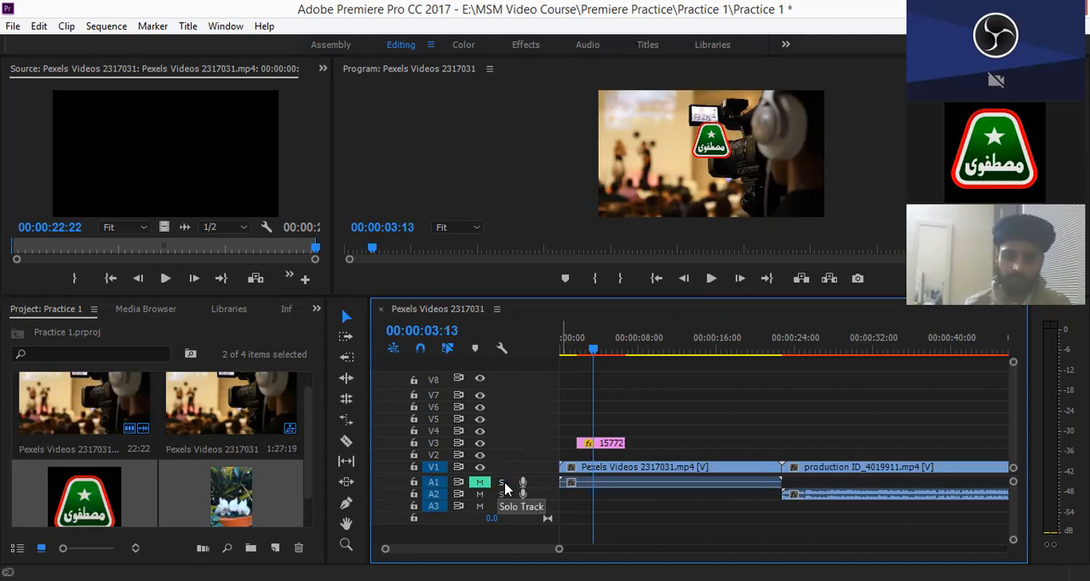
pyautogui.click(502, 484)
pyautogui.click(510, 484)
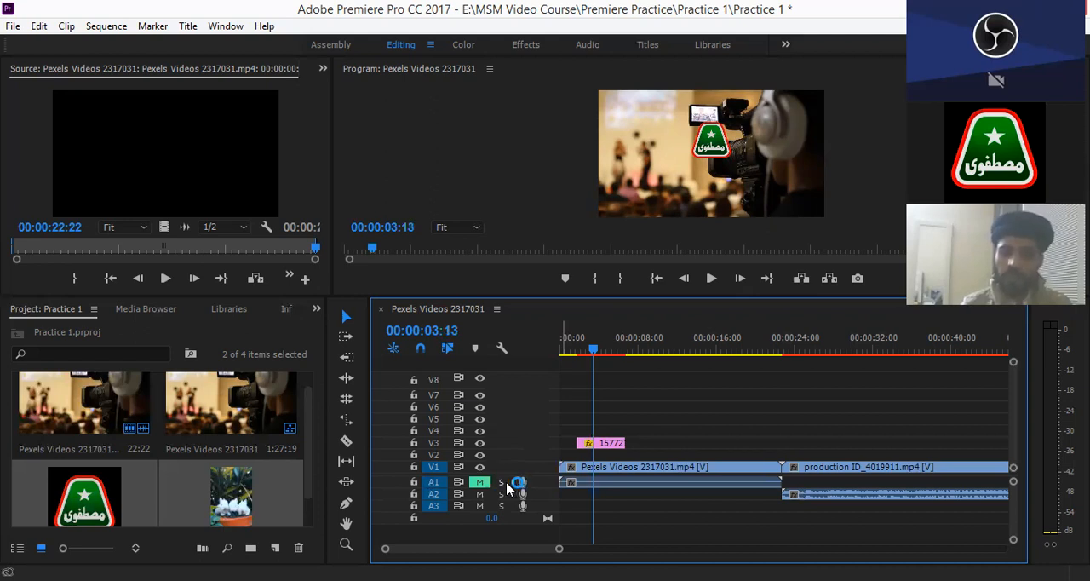
pyautogui.click(503, 484)
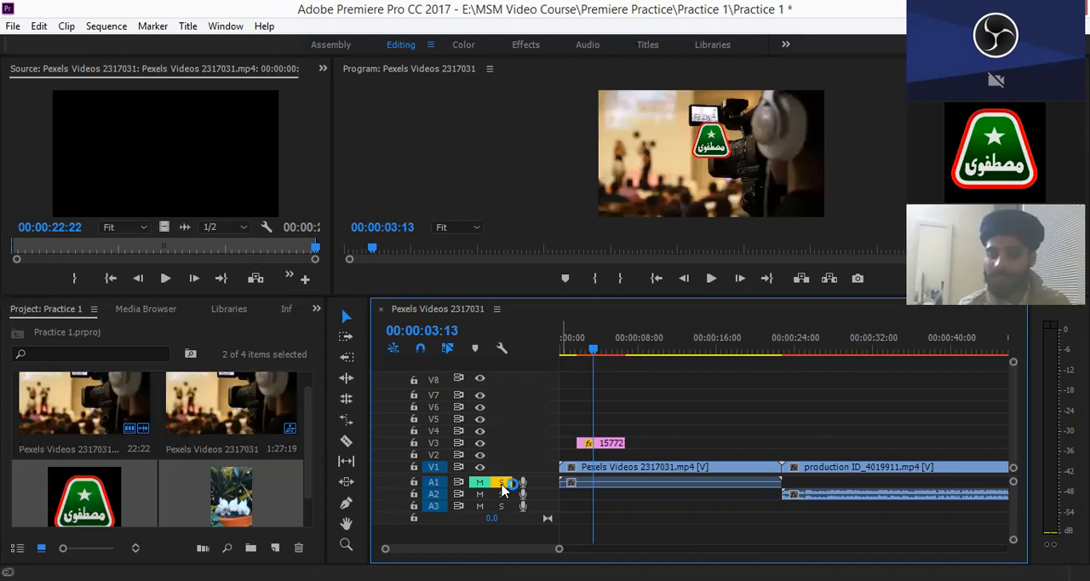
pyautogui.click(503, 484)
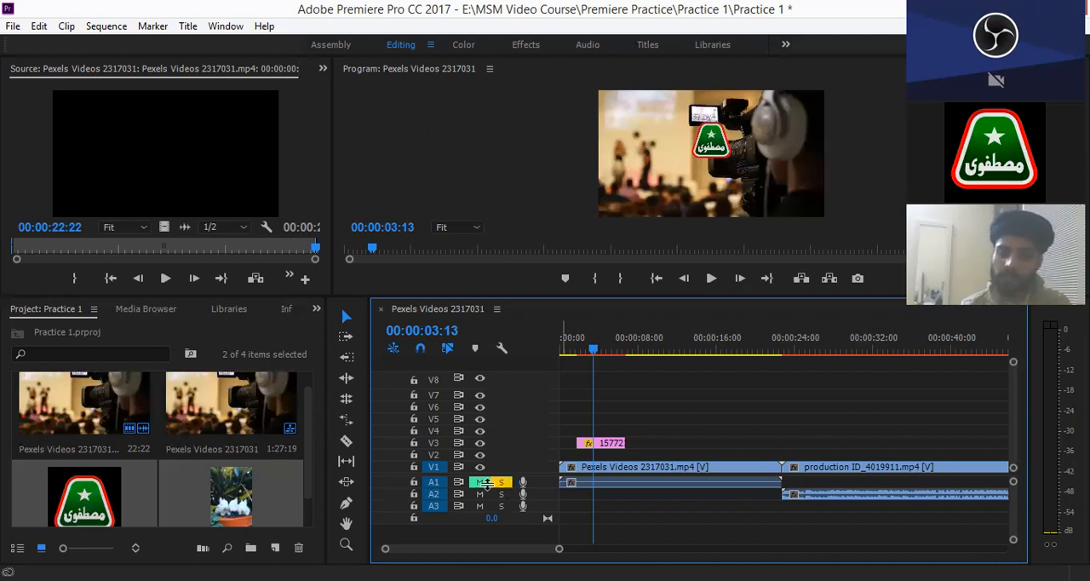
pyautogui.click(480, 484)
pyautogui.click(501, 486)
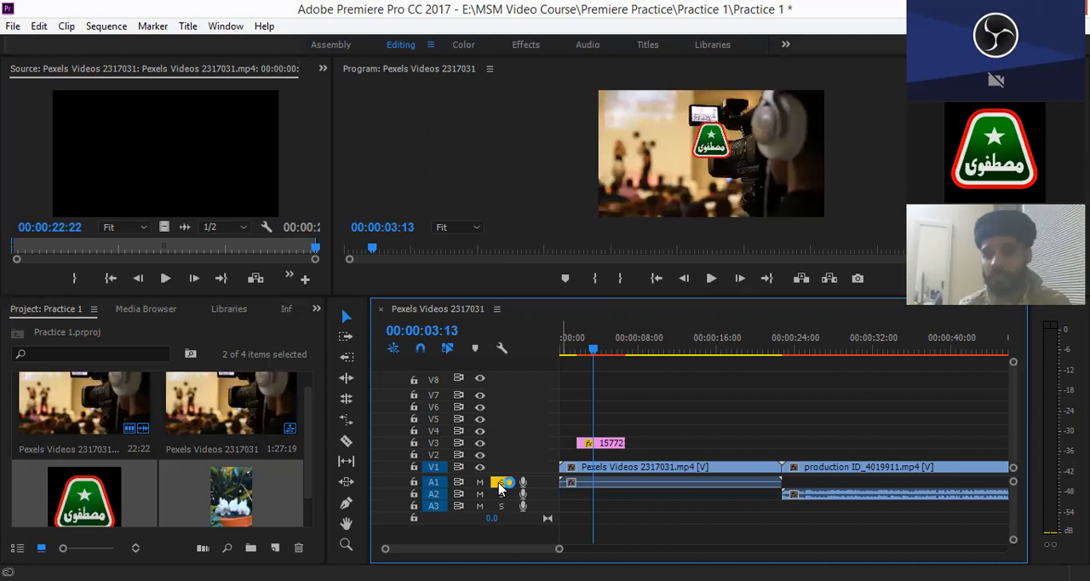
pyautogui.click(501, 484)
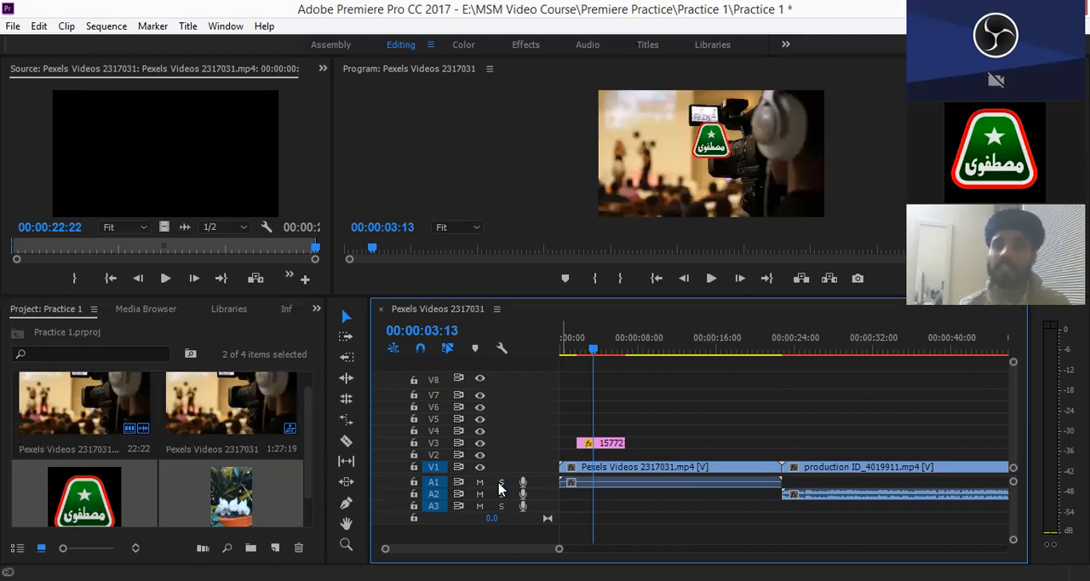
pyautogui.click(500, 486)
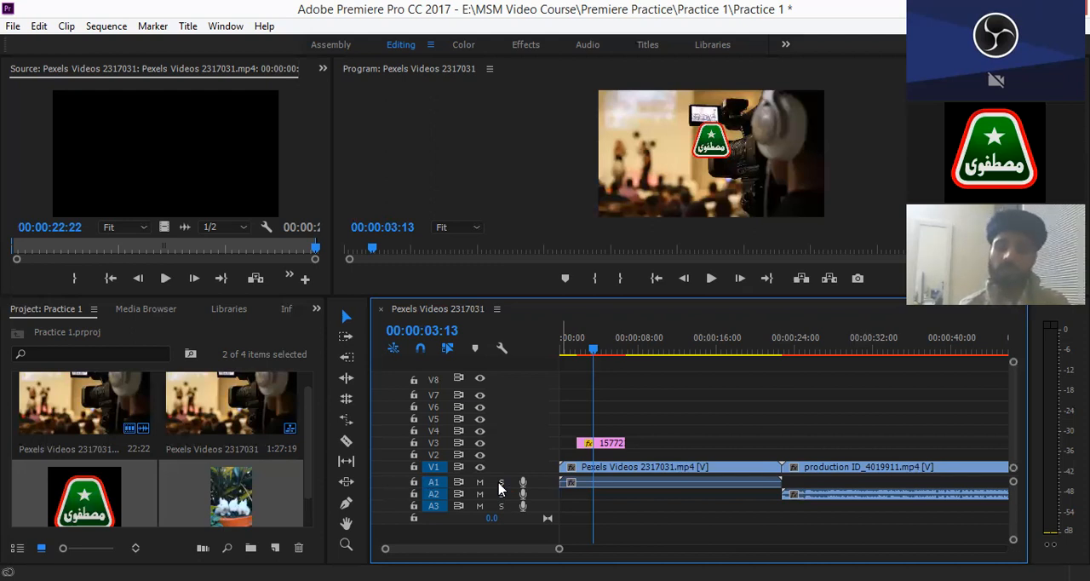
pyautogui.click(500, 485)
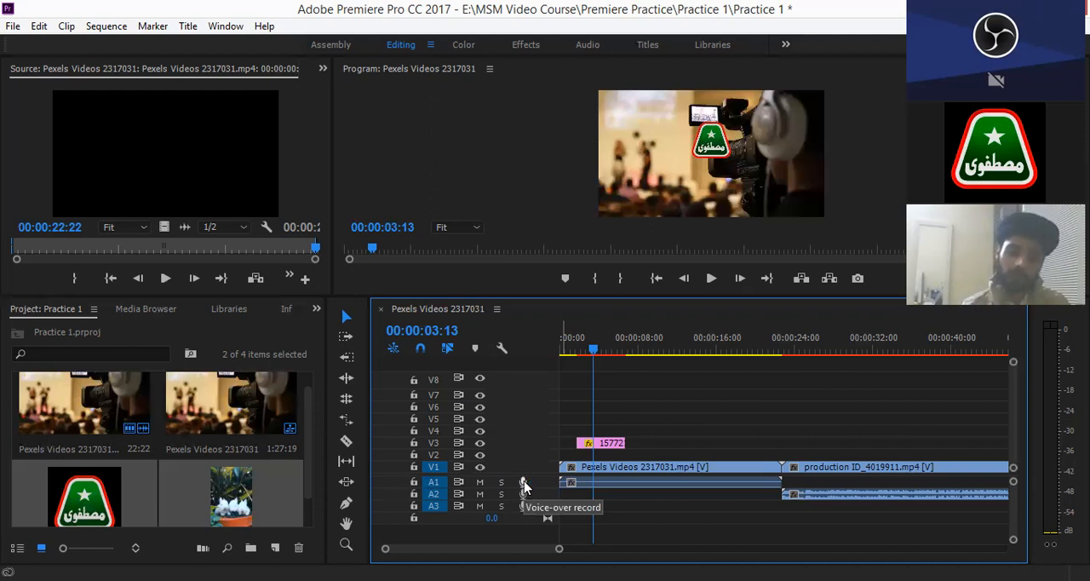
# - Record a short voice-over on audio track A1 from 00:00:03:13, select the recorded clip, and undo the recording
pyautogui.click(524, 483)
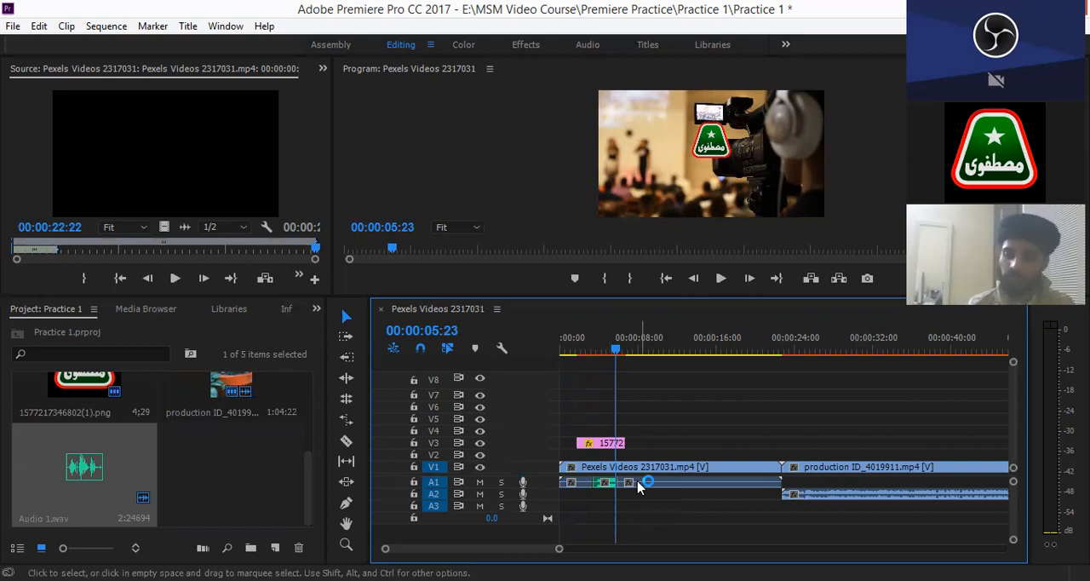
pyautogui.click(607, 485)
pyautogui.click(607, 486)
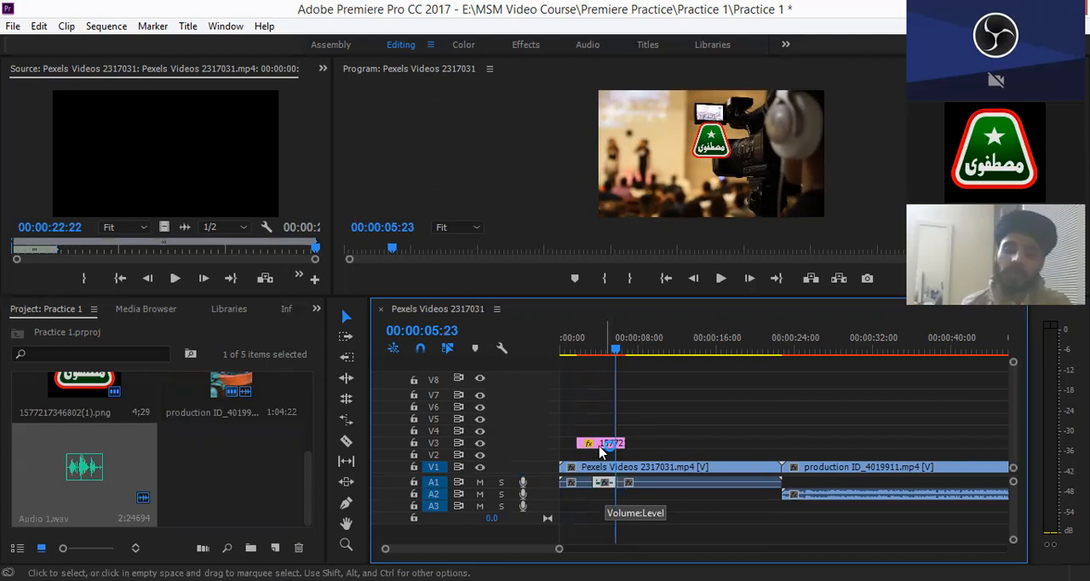
pyautogui.moveTo(618, 351); pyautogui.dragTo(528, 484)
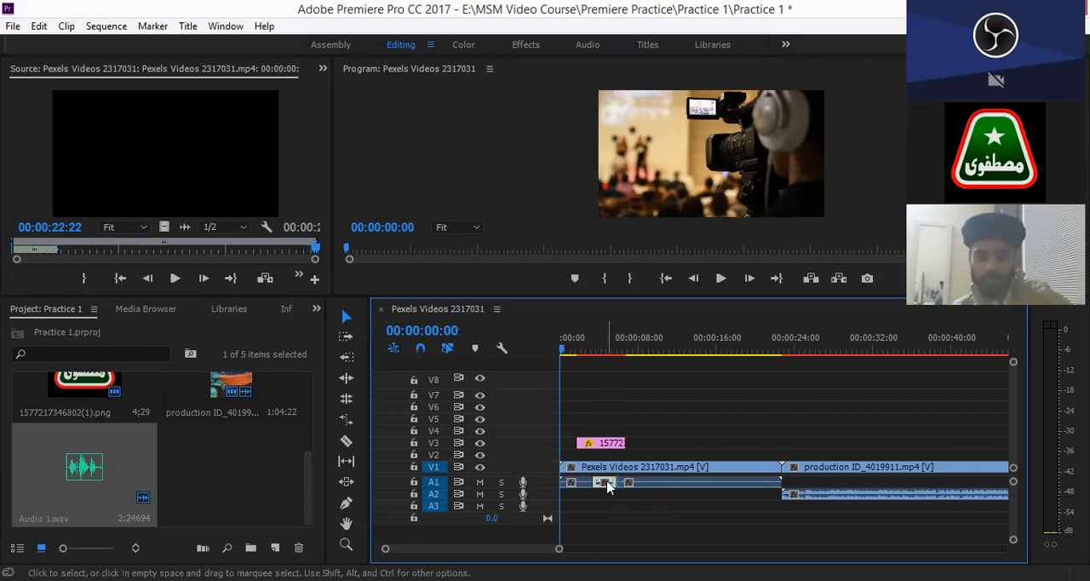
pyautogui.hotkey('ctrl', 'z')
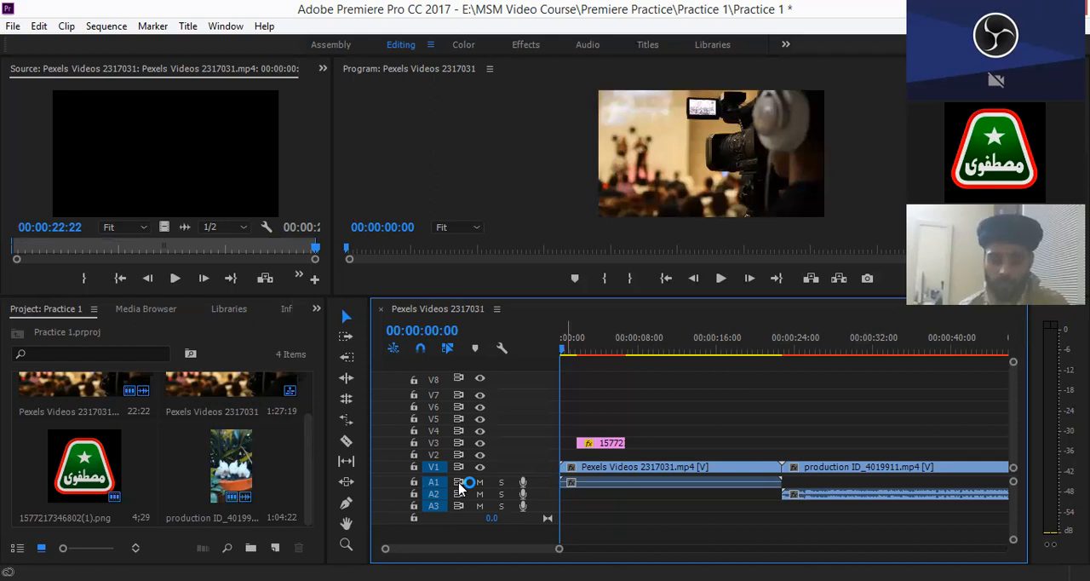
# - Lock and unlock audio track A1, and lock video track V1
pyautogui.click(415, 484)
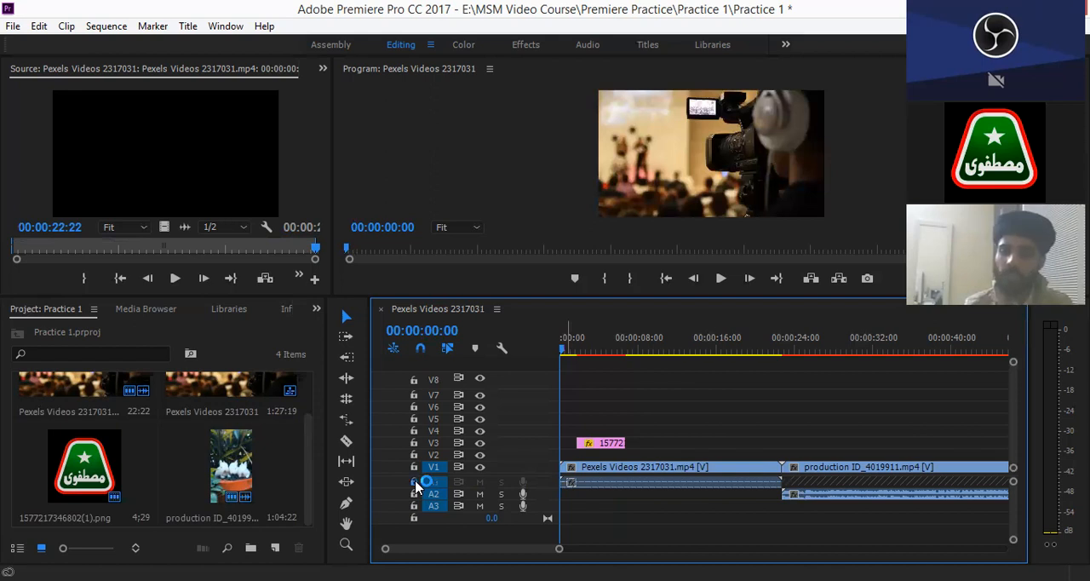
pyautogui.click(416, 484)
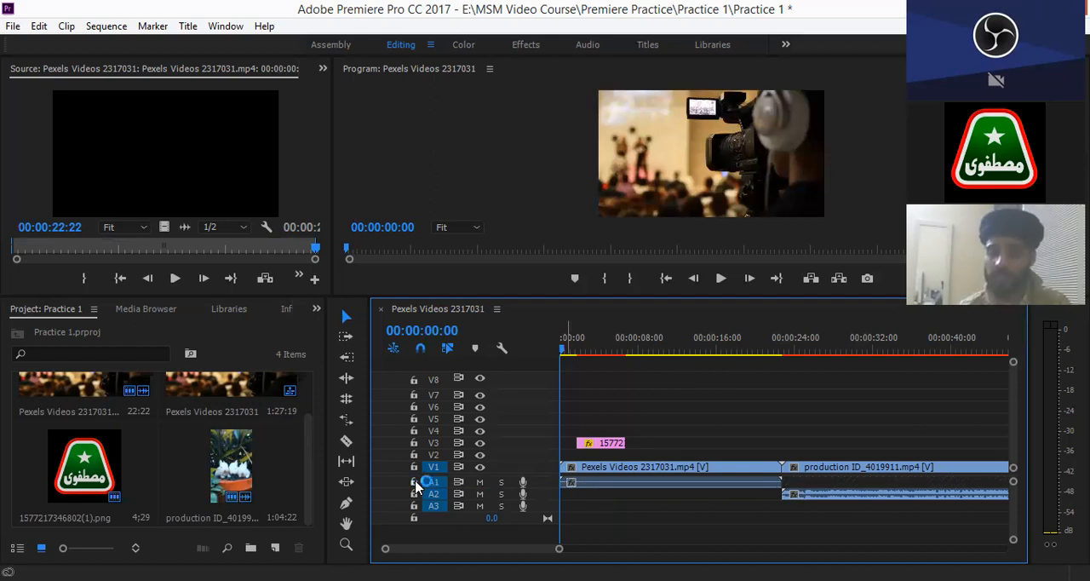
pyautogui.click(415, 468)
pyautogui.click(414, 468)
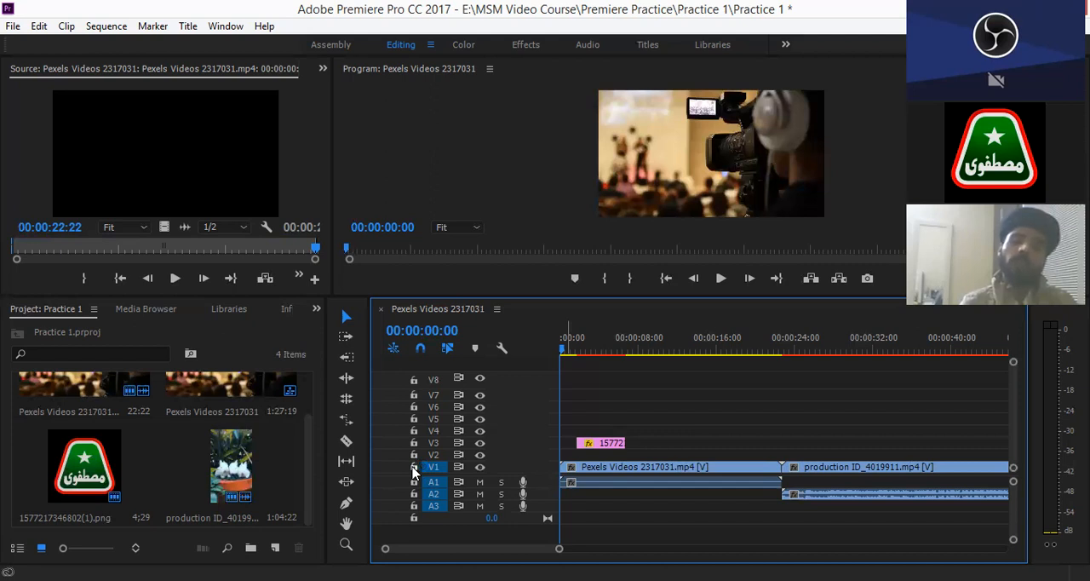
pyautogui.click(414, 469)
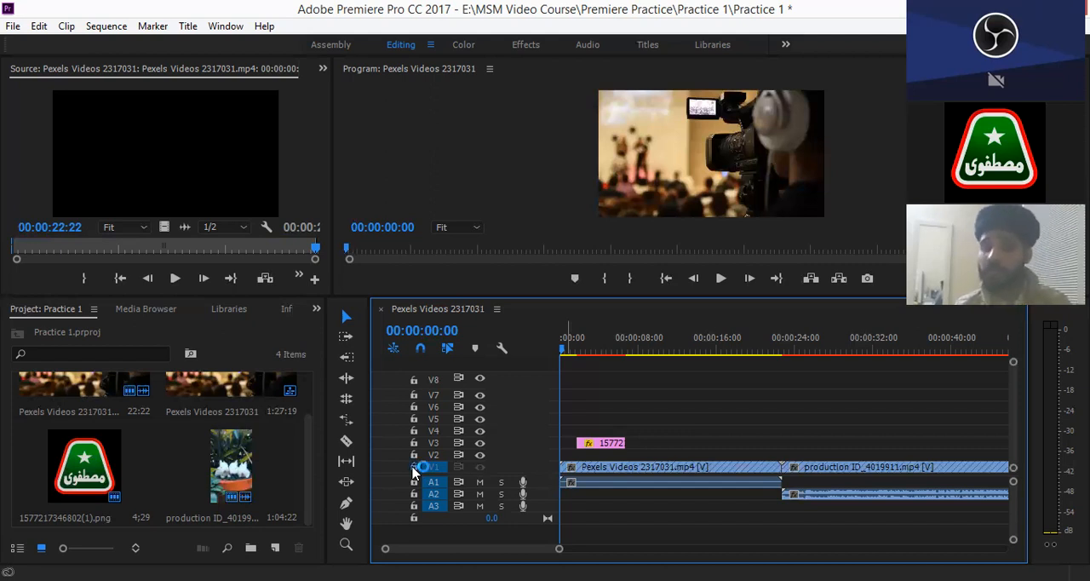
# - Unlock video track V1 and turn on snapping in the timeline
pyautogui.click(414, 468)
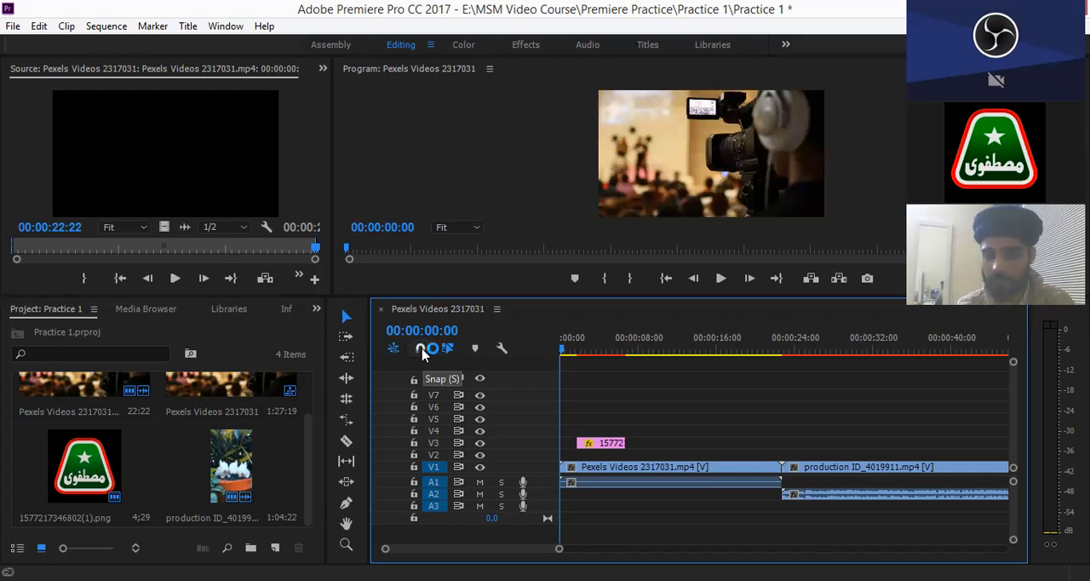
pyautogui.click(422, 350)
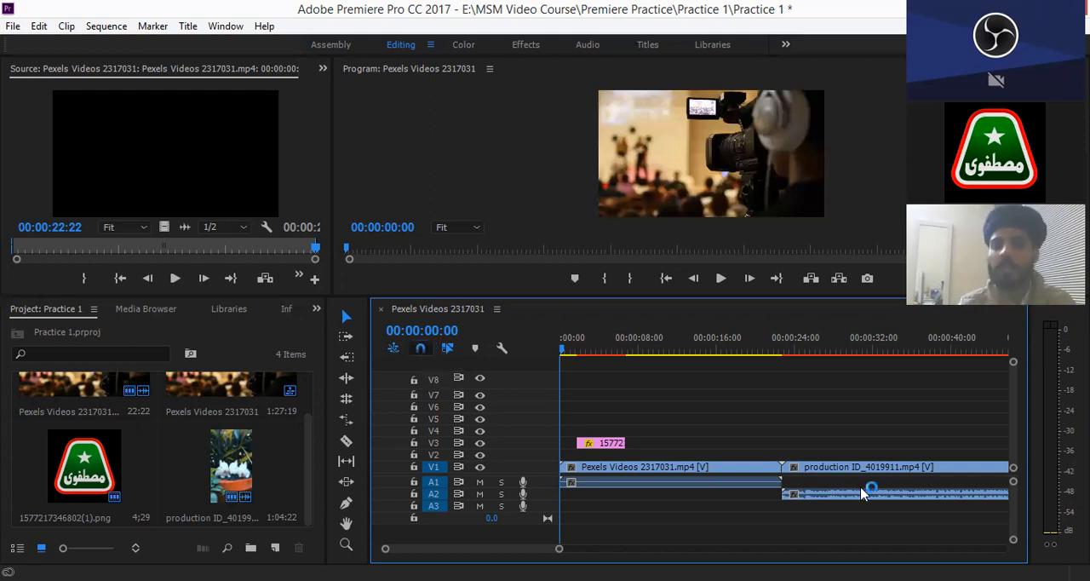
# - Try shifting the production clip away from and back against the end of the first V1 clip, toggling snapping to compare
pyautogui.click(811, 469)
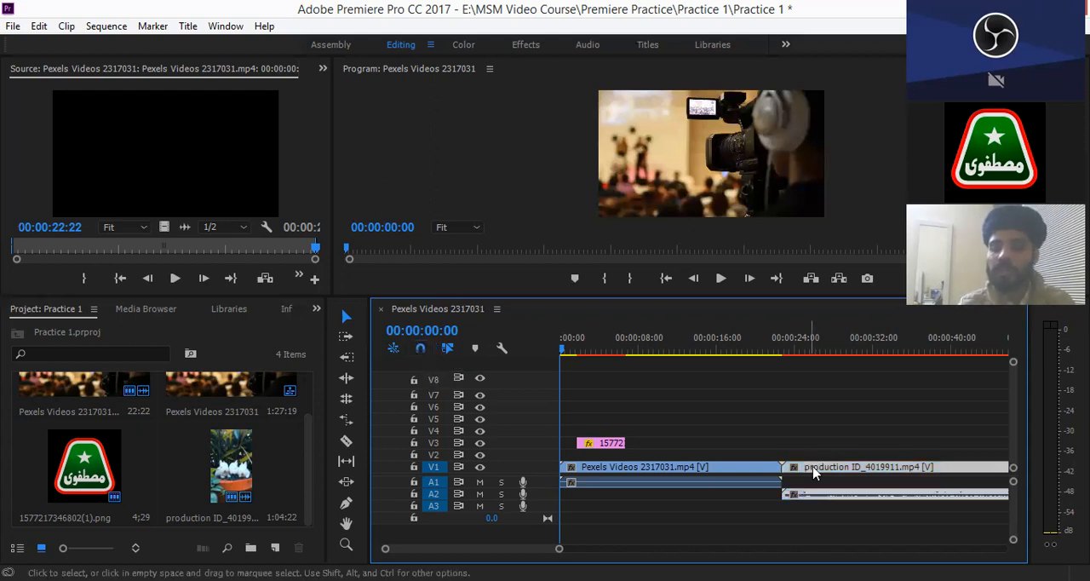
pyautogui.moveTo(835, 470); pyautogui.dragTo(823, 468)
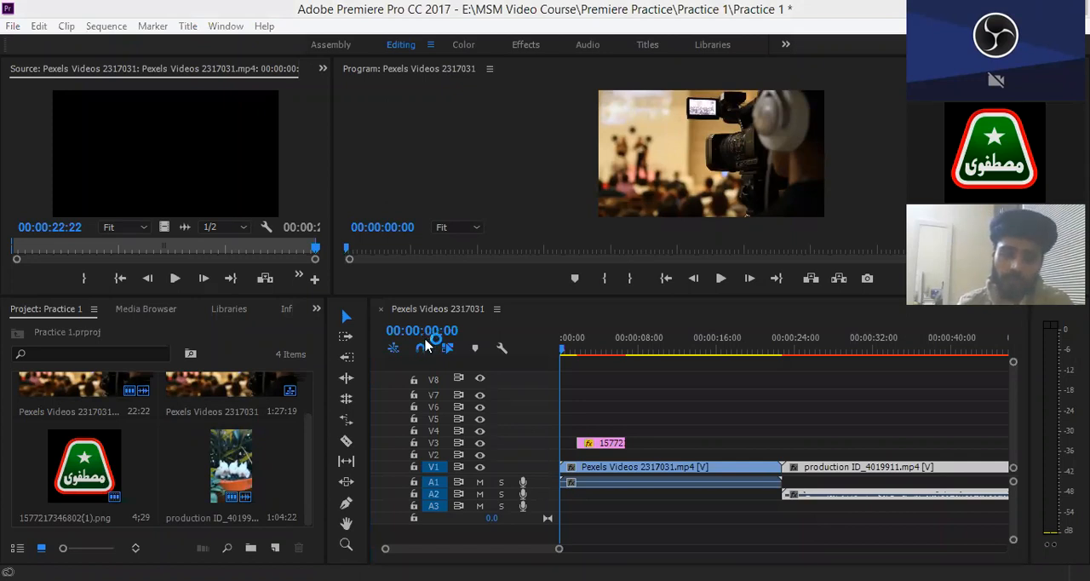
pyautogui.click(859, 475)
pyautogui.click(879, 467)
pyautogui.moveTo(872, 468); pyautogui.dragTo(855, 465)
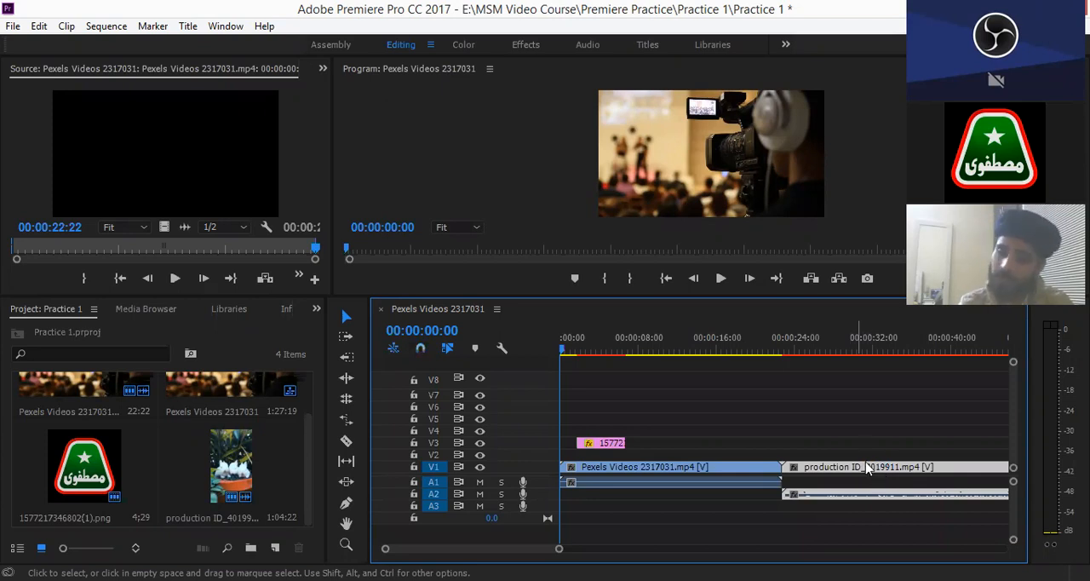
pyautogui.click(425, 347)
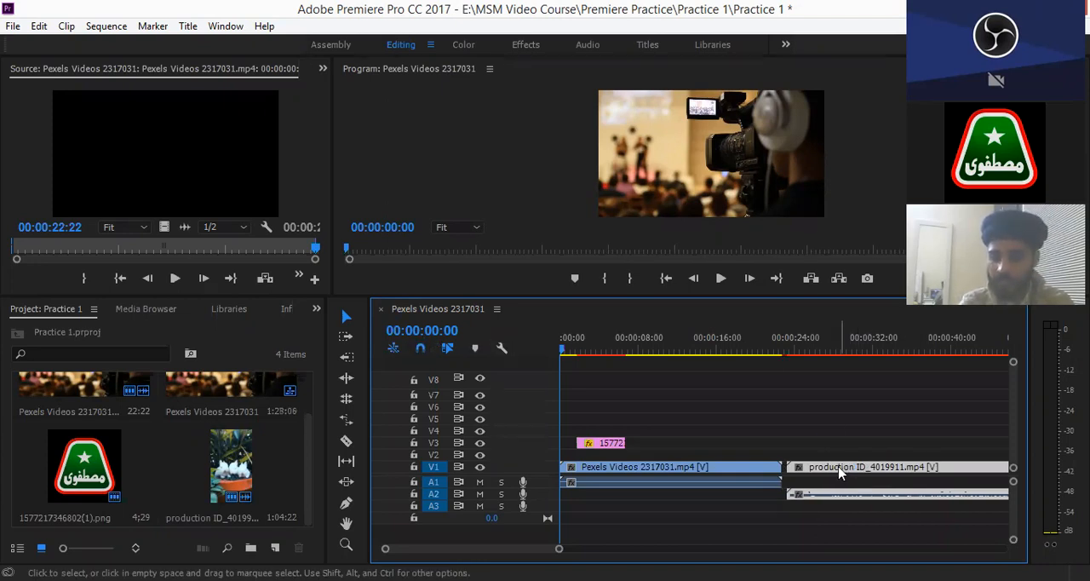
pyautogui.moveTo(839, 472); pyautogui.dragTo(836, 474)
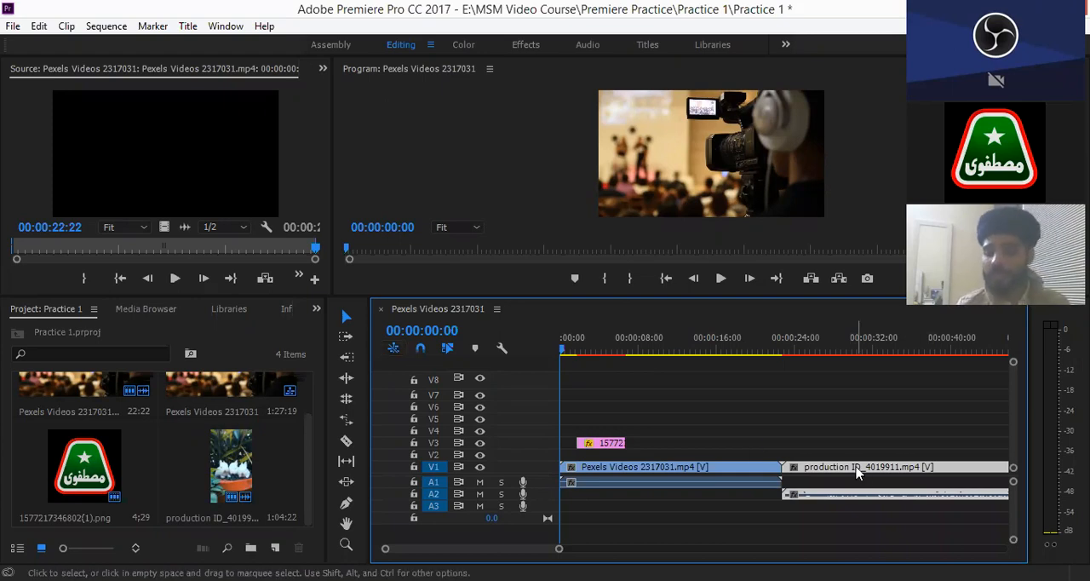
# - Turn off Linked Selection, select only the production clip's audio on A2, and turn Linked Selection on again
pyautogui.click(740, 474)
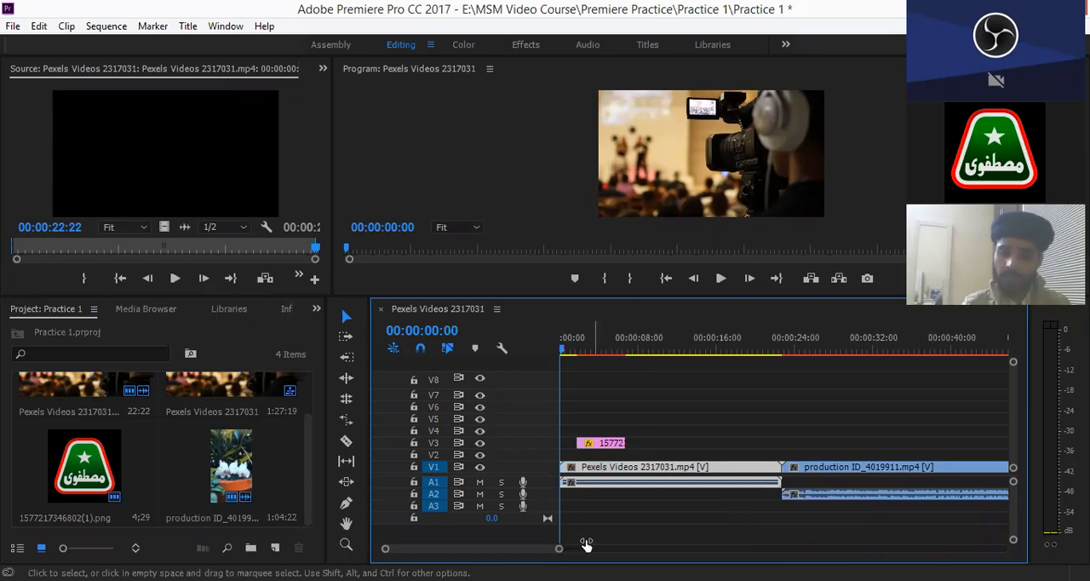
pyautogui.press('-')
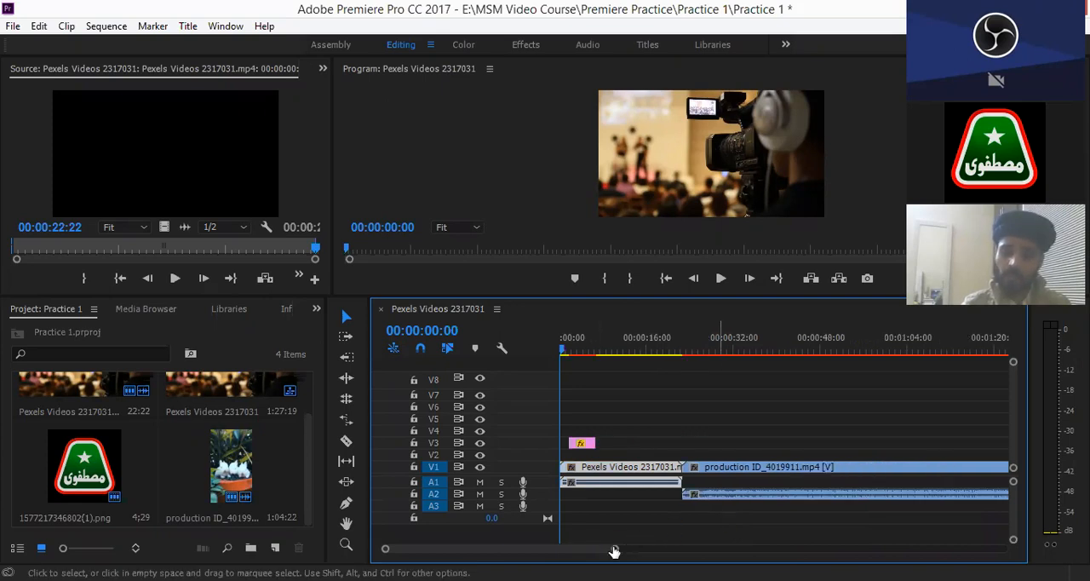
pyautogui.moveTo(634, 552); pyautogui.dragTo(692, 549)
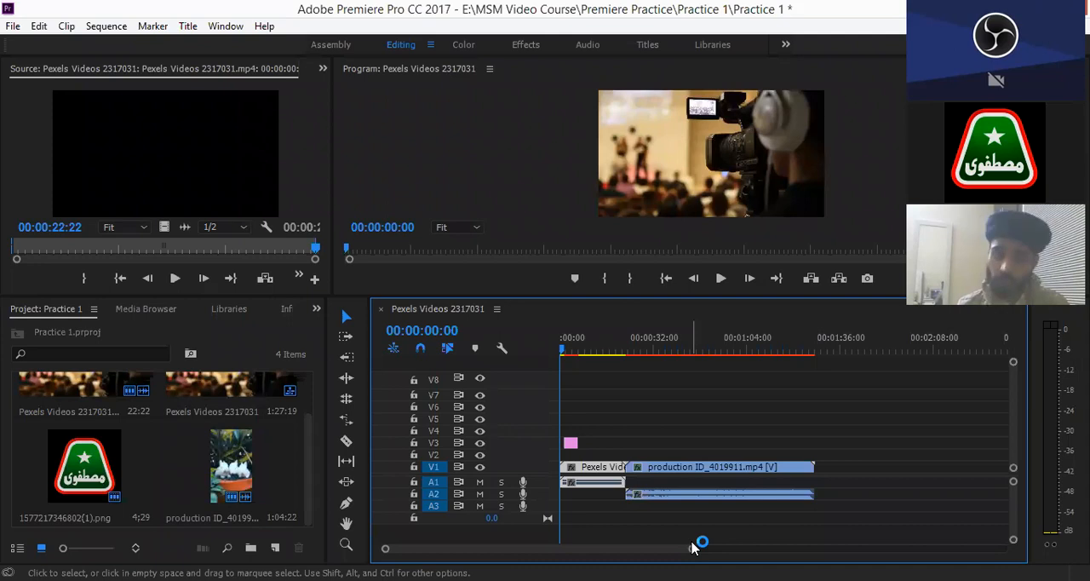
pyautogui.click(451, 349)
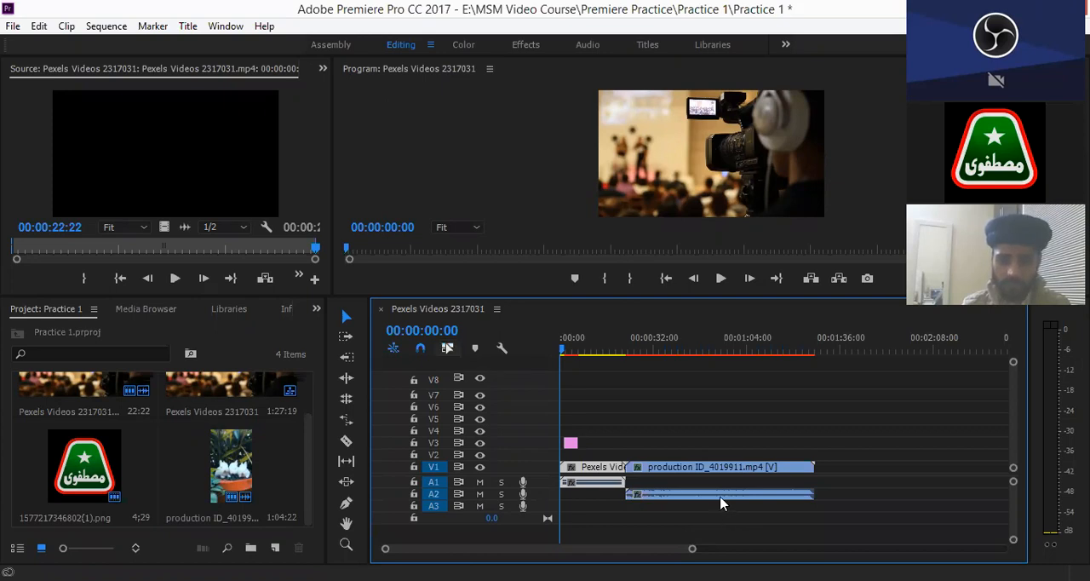
pyautogui.click(720, 497)
pyautogui.click(448, 348)
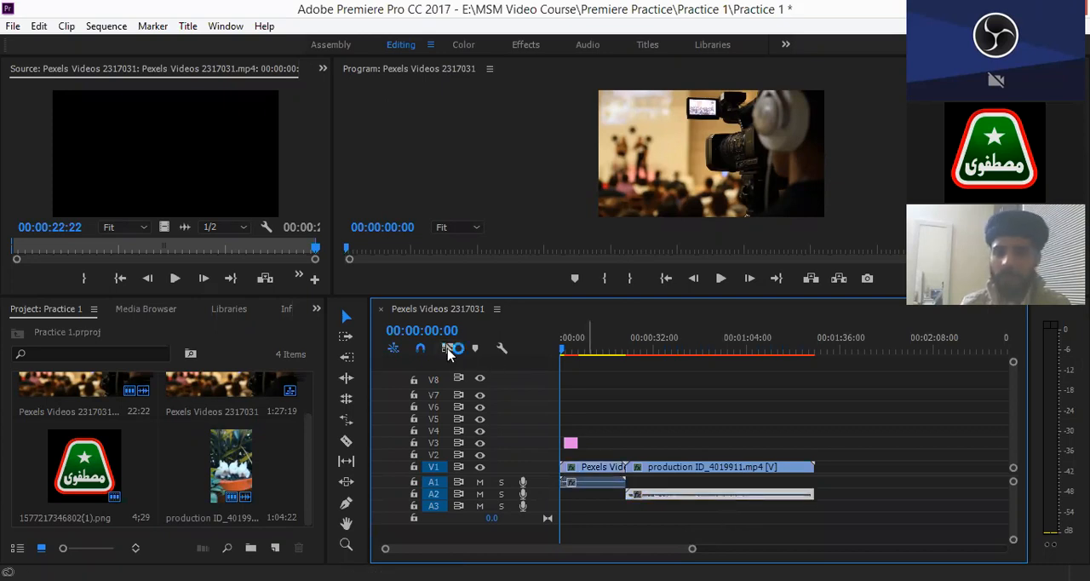
pyautogui.click(449, 350)
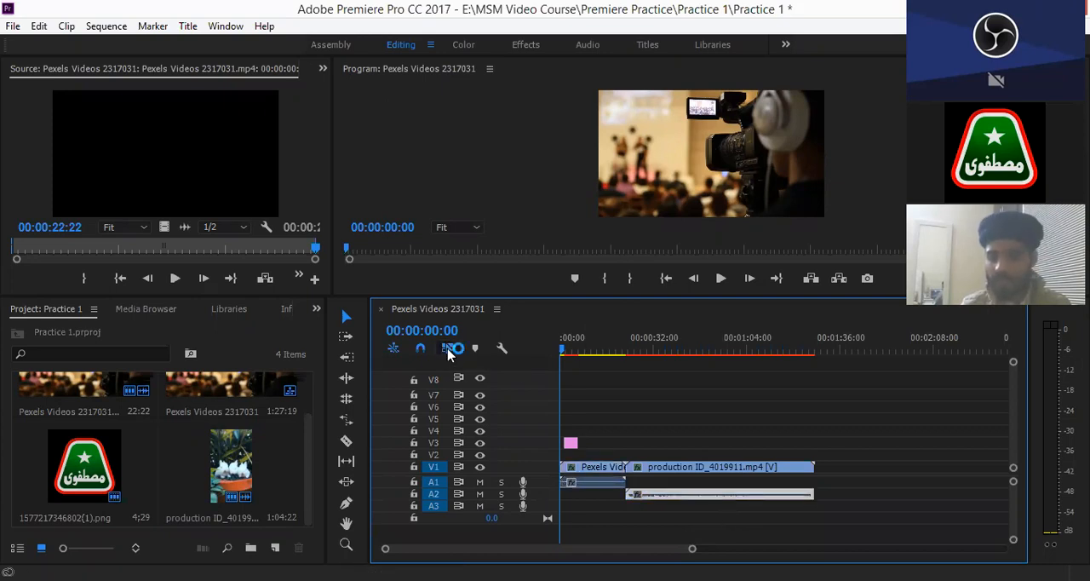
# - Move the production clip with its linked audio to start at 00:00:41:09, placing its video on track V2
pyautogui.click(714, 474)
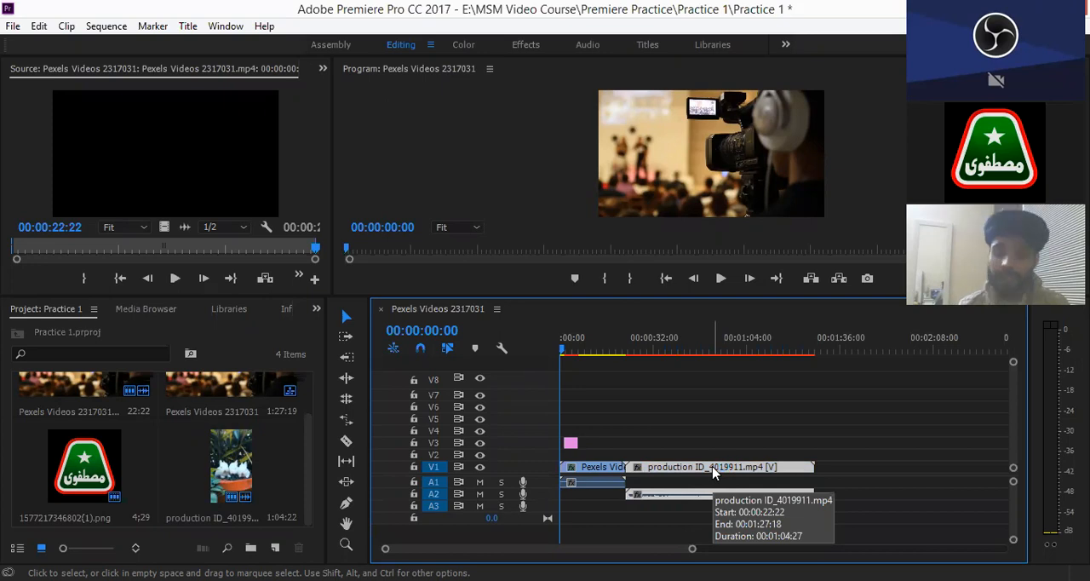
pyautogui.click(778, 466)
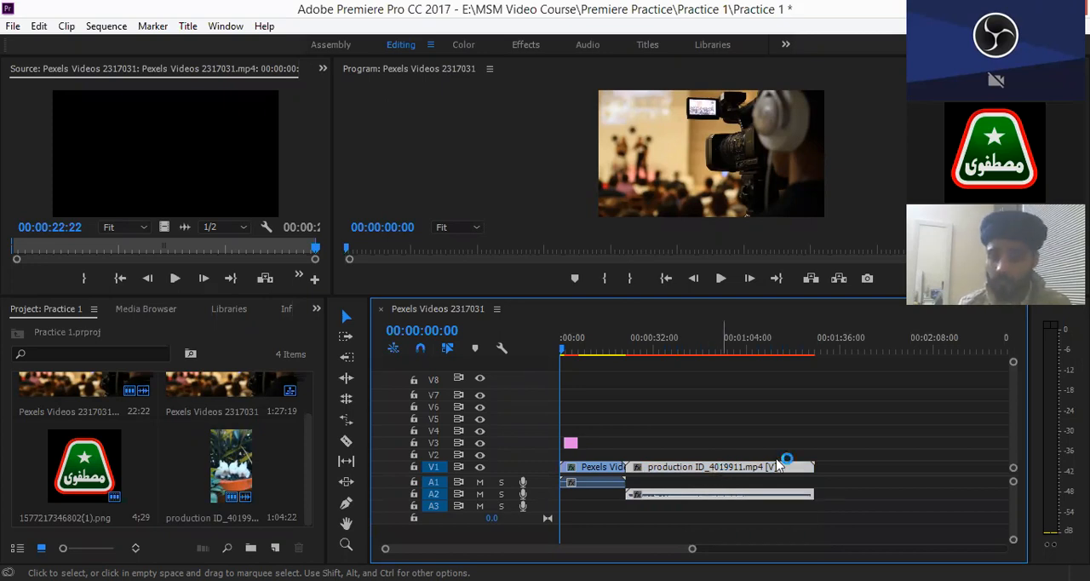
# - Turn off Linked Selection and individually select the first clip's A1 audio and the production clip's V2 video
pyautogui.click(448, 351)
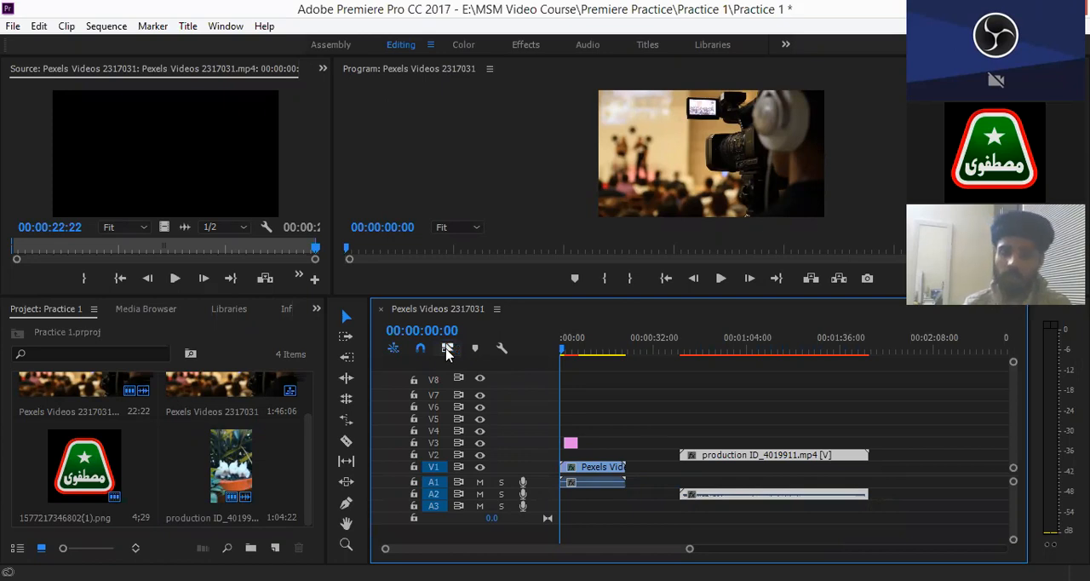
pyautogui.click(596, 483)
pyautogui.click(594, 484)
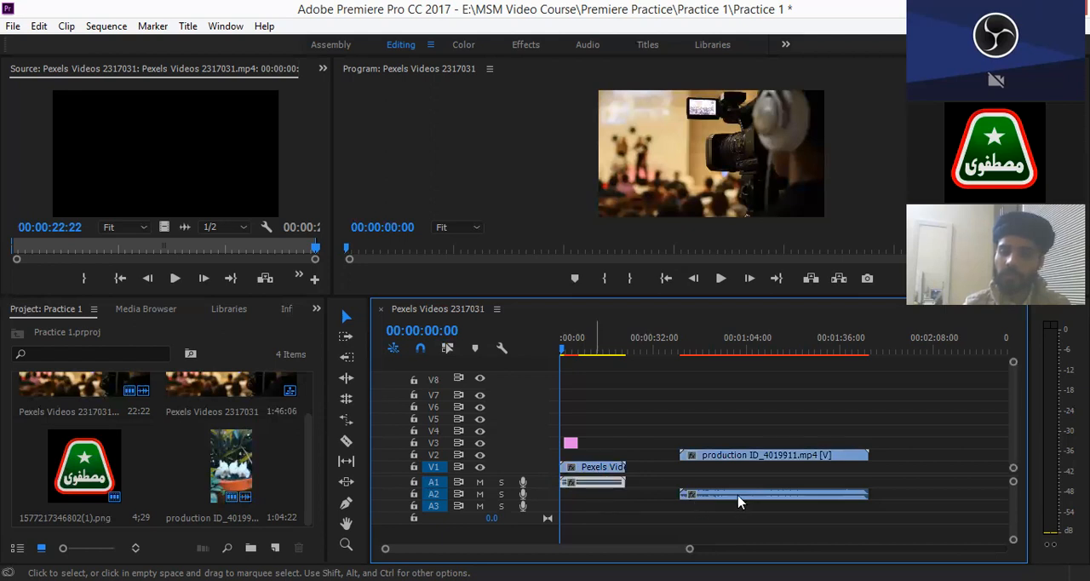
pyautogui.click(766, 458)
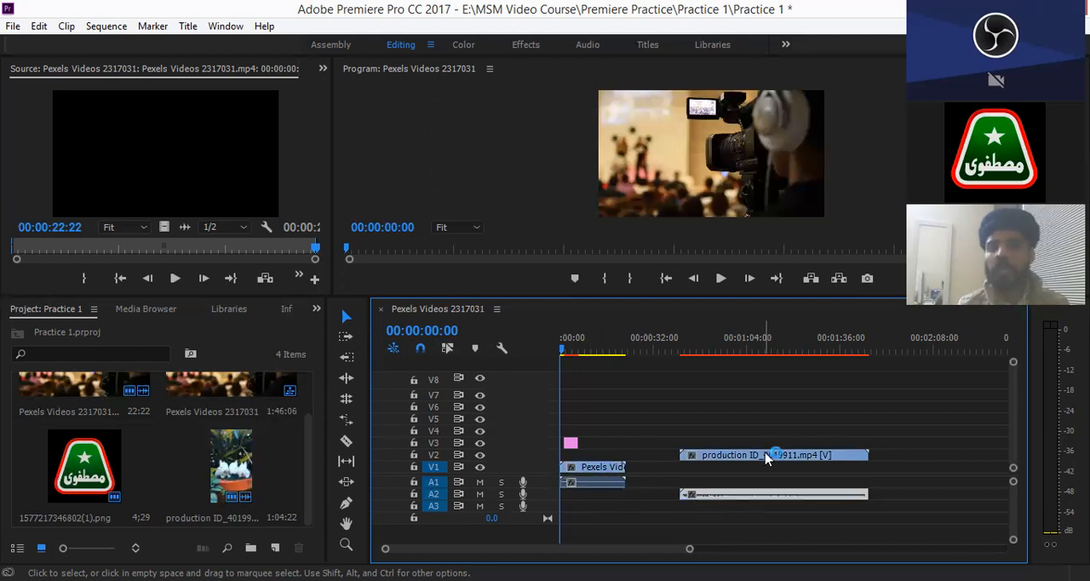
pyautogui.click(766, 458)
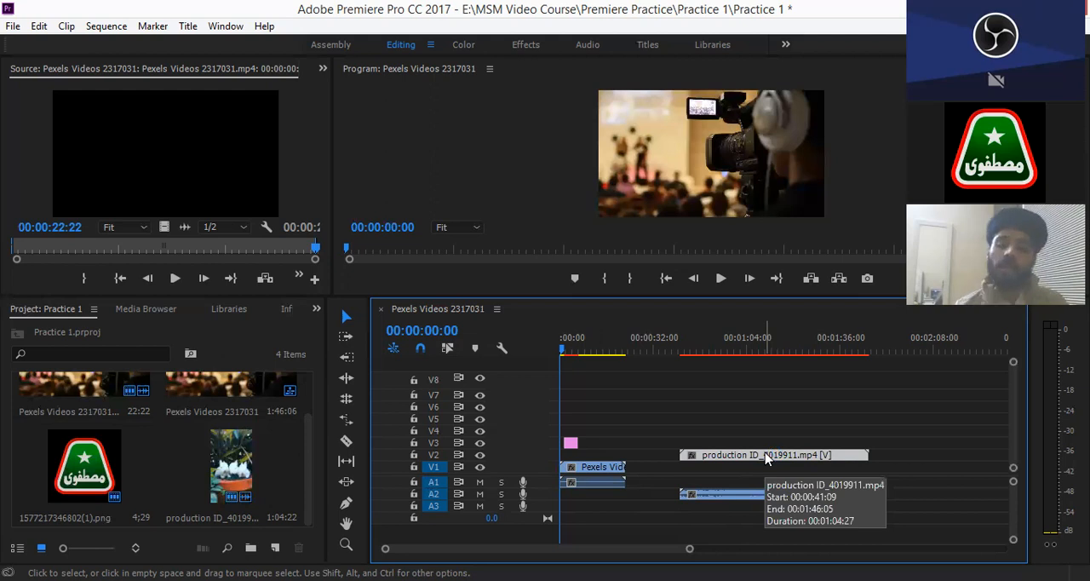
pyautogui.click(766, 458)
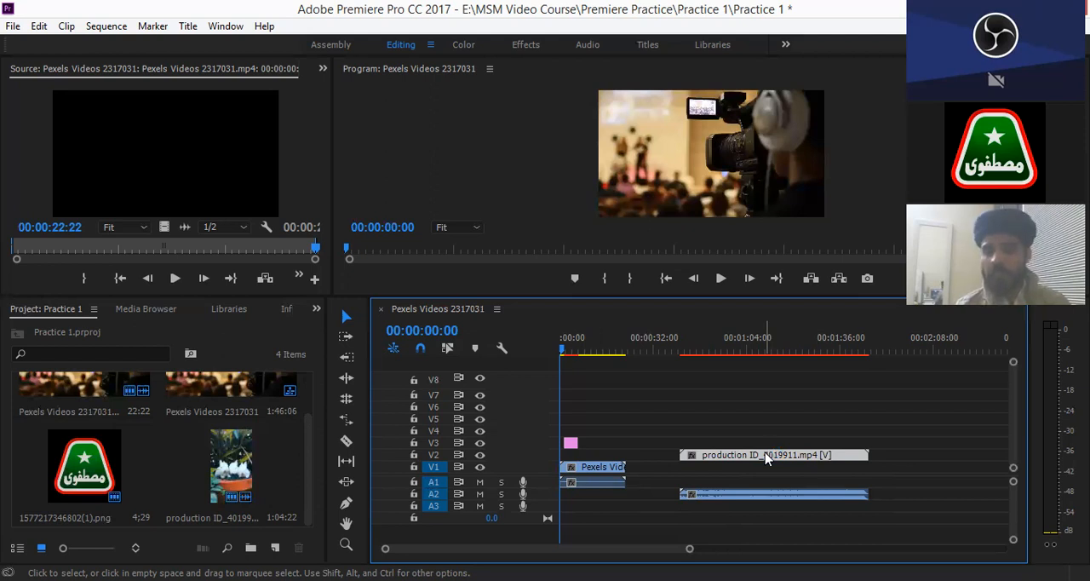
pyautogui.click(765, 458)
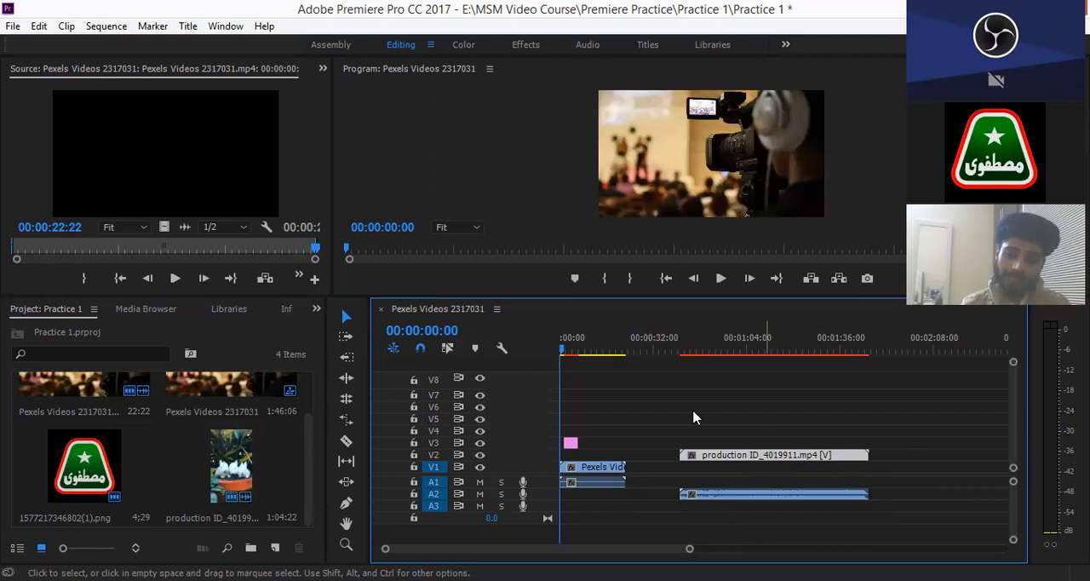
# - Delete only the production clip's audio on A2, and undo the deletion
pyautogui.click(789, 496)
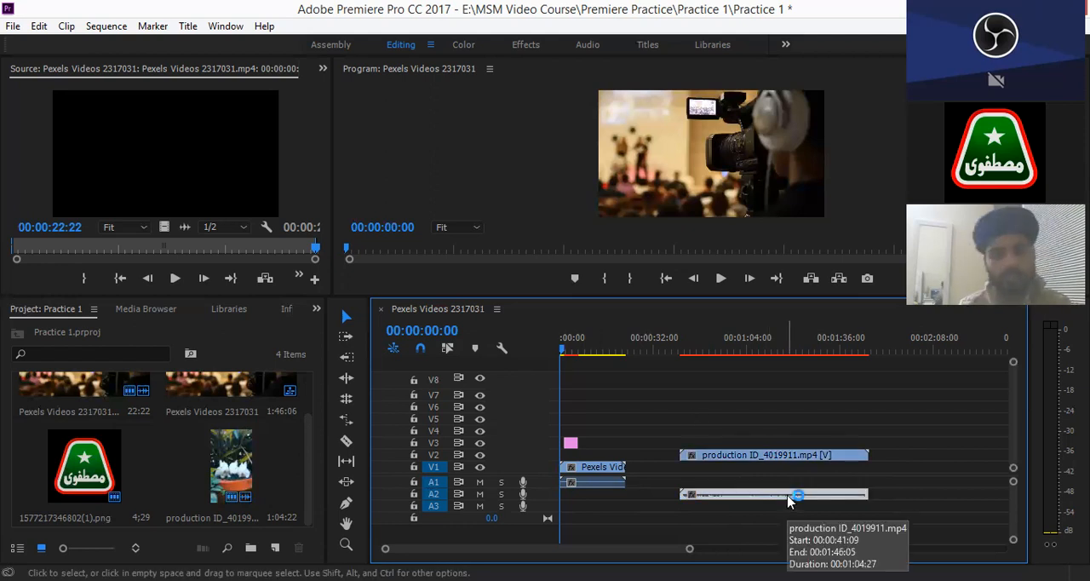
pyautogui.press('Delete')
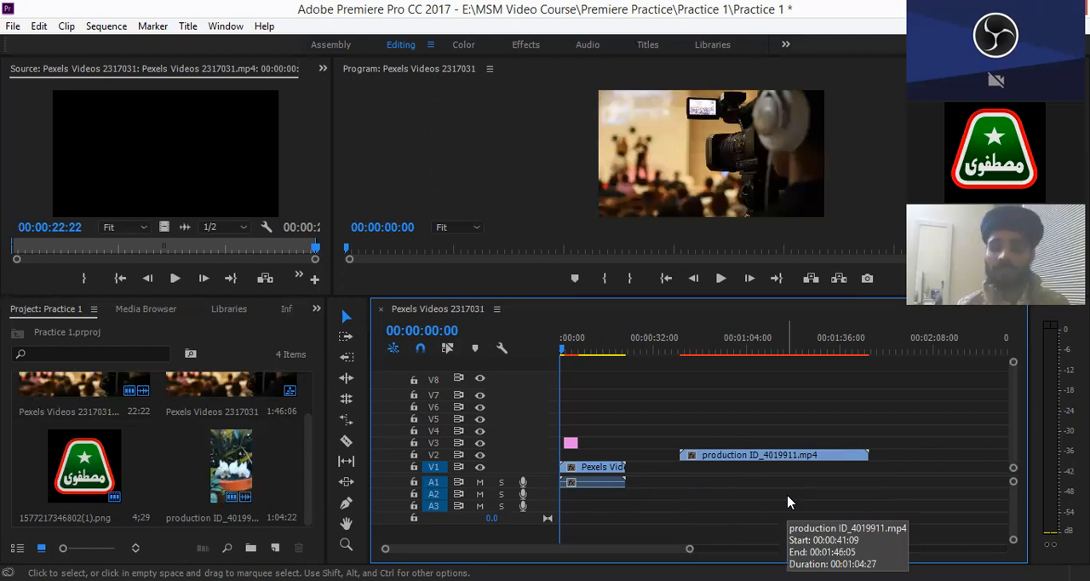
pyautogui.click(789, 503)
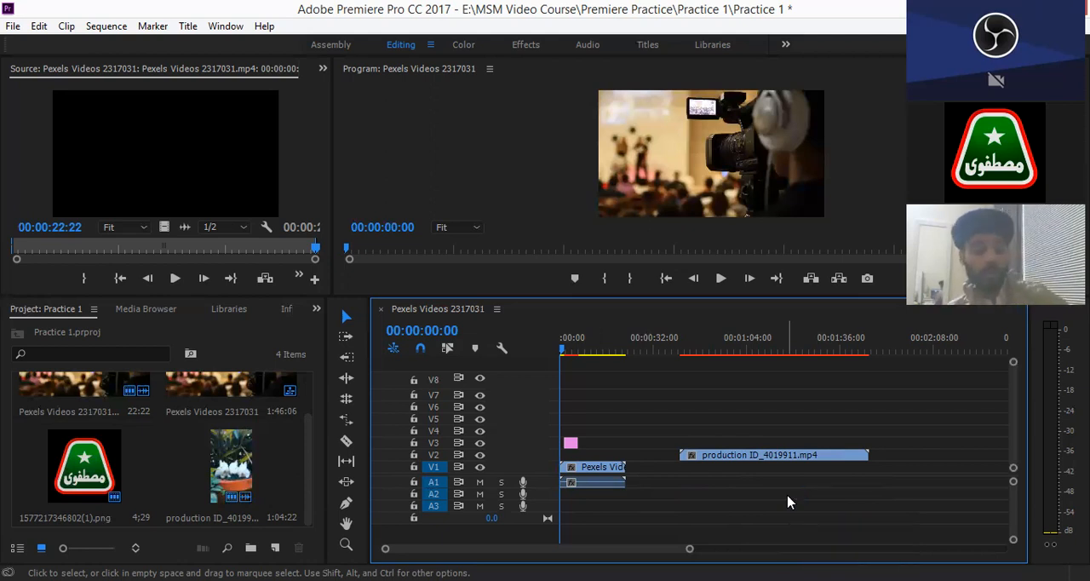
pyautogui.hotkey('ctrl', 'z')
pyautogui.click(788, 503)
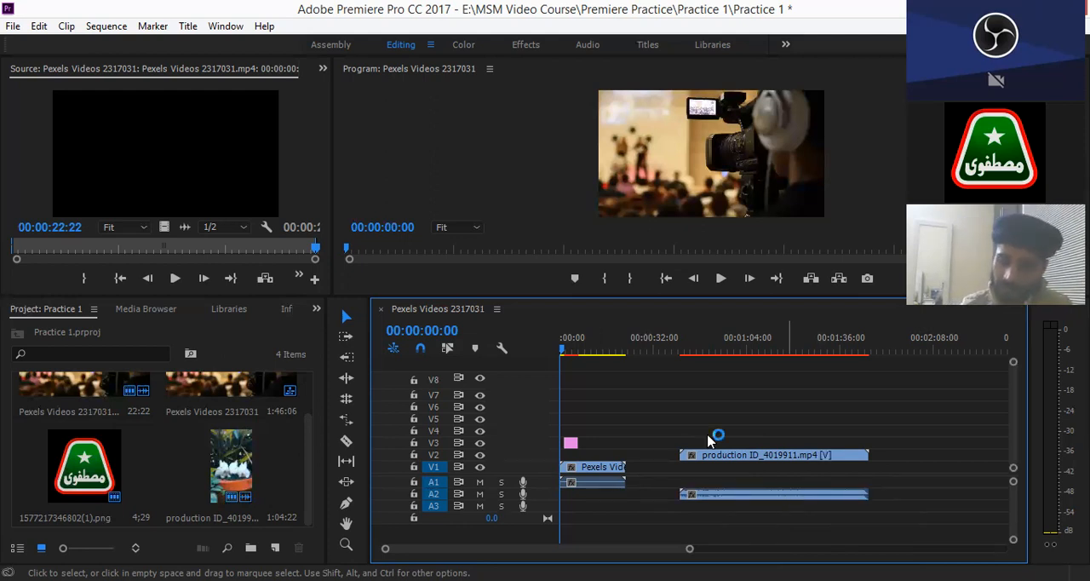
# - Delete only the production clip's video on V2, and undo the deletion
pyautogui.click(777, 456)
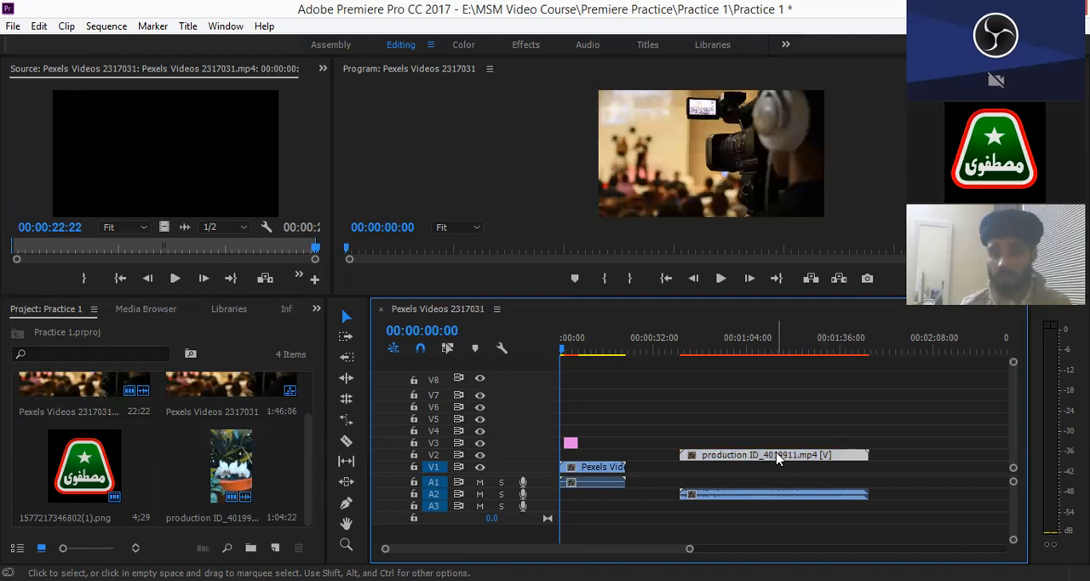
pyautogui.click(777, 456)
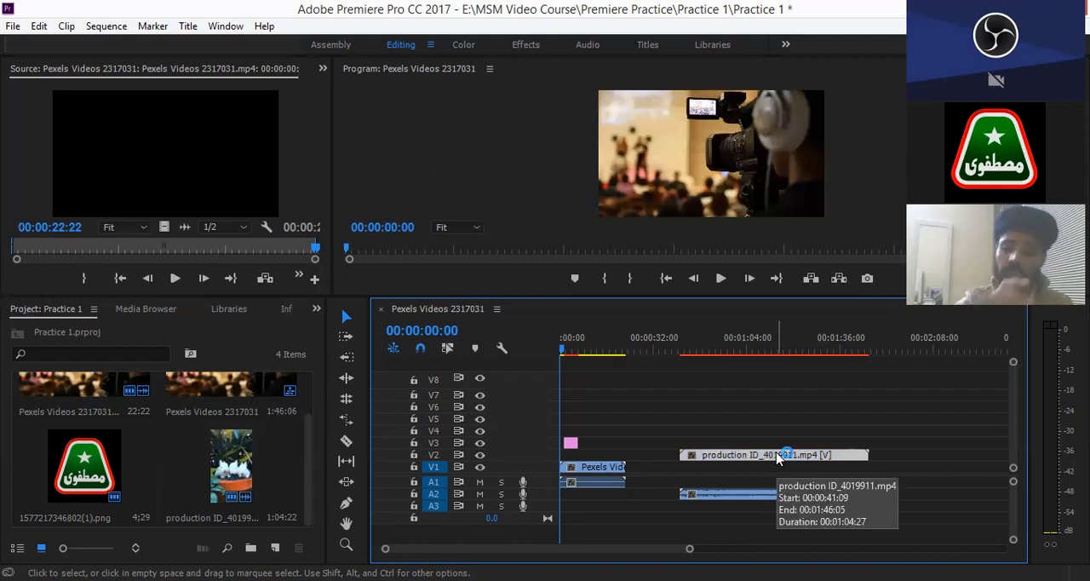
pyautogui.press('Delete')
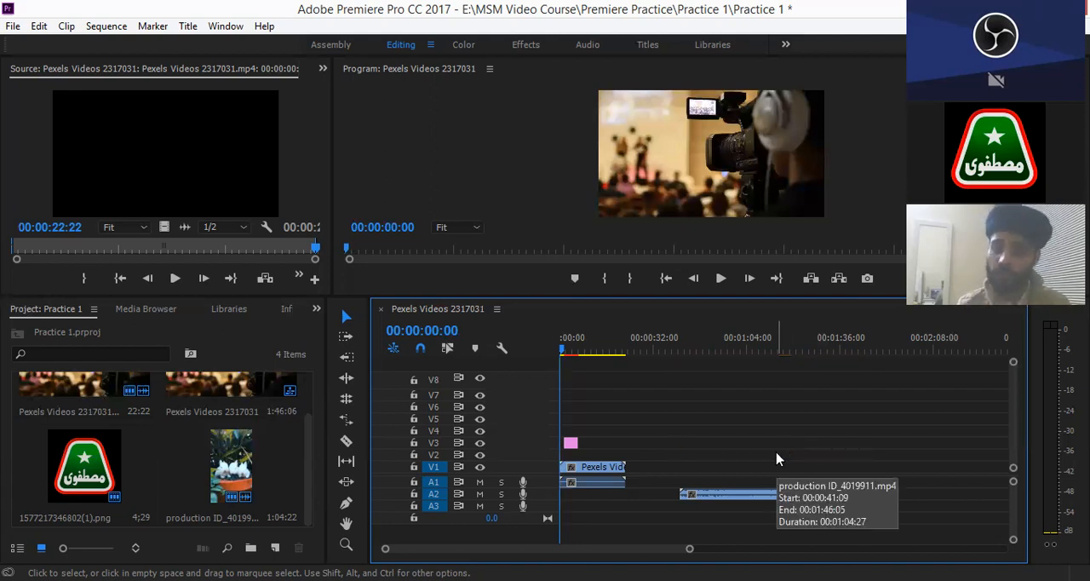
pyautogui.click(777, 459)
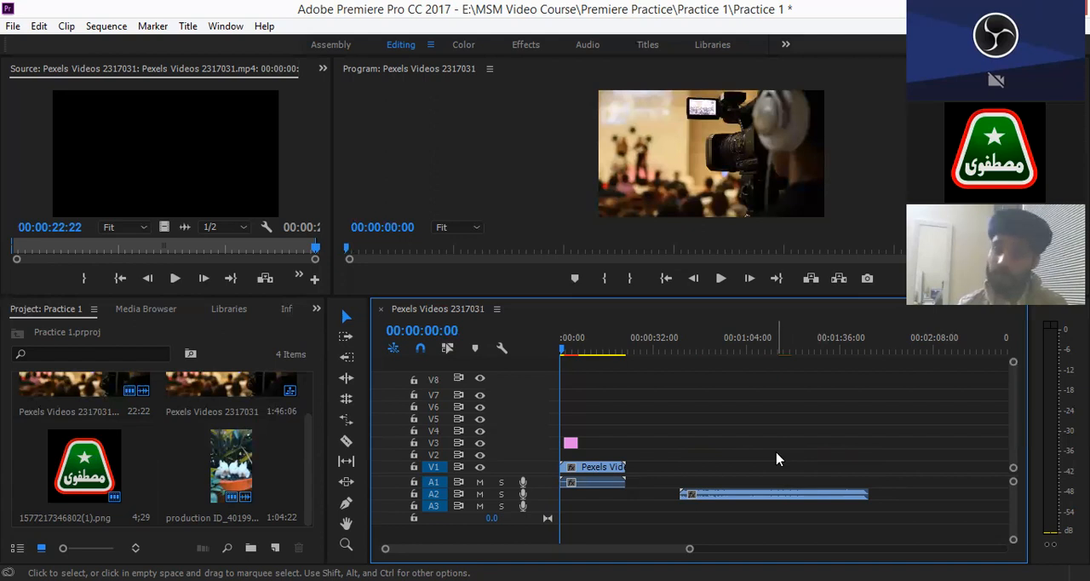
pyautogui.click(777, 459)
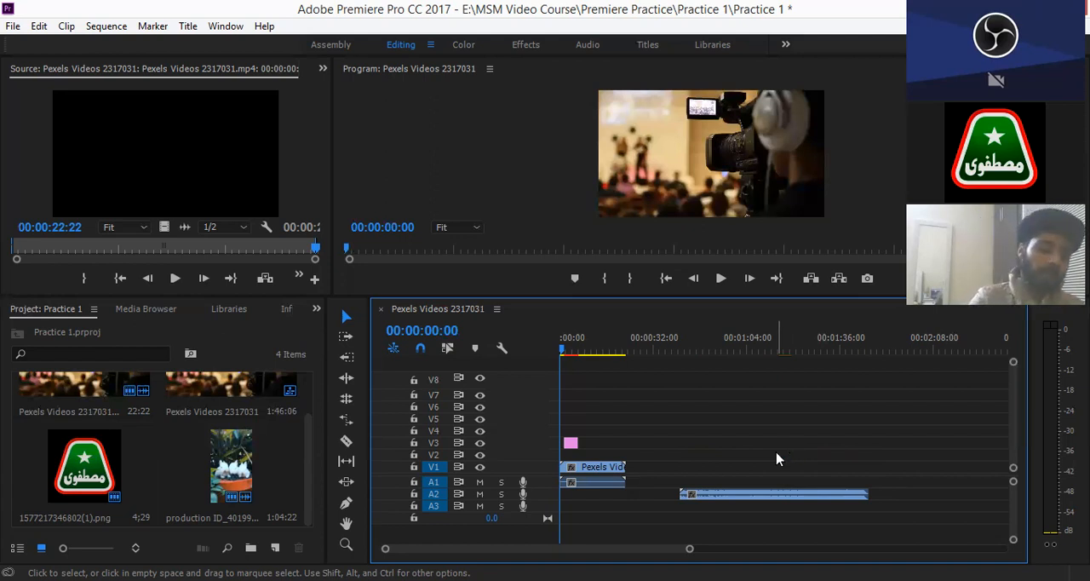
pyautogui.hotkey('ctrl', 'z')
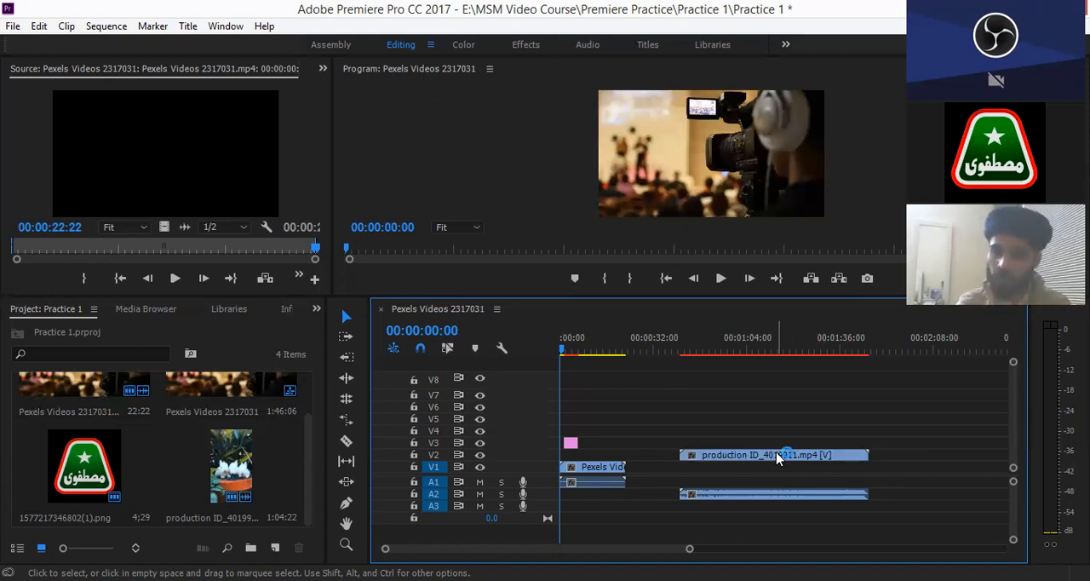
# - Turn Linked Selection back on, select the production clip with its audio, and undo its last horizontal move
pyautogui.click(447, 348)
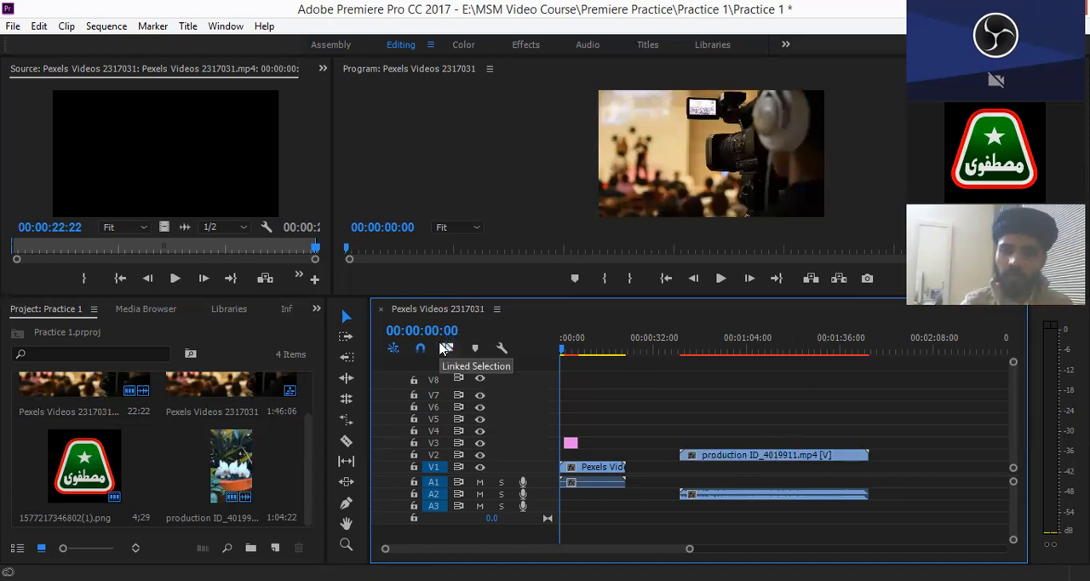
pyautogui.click(785, 461)
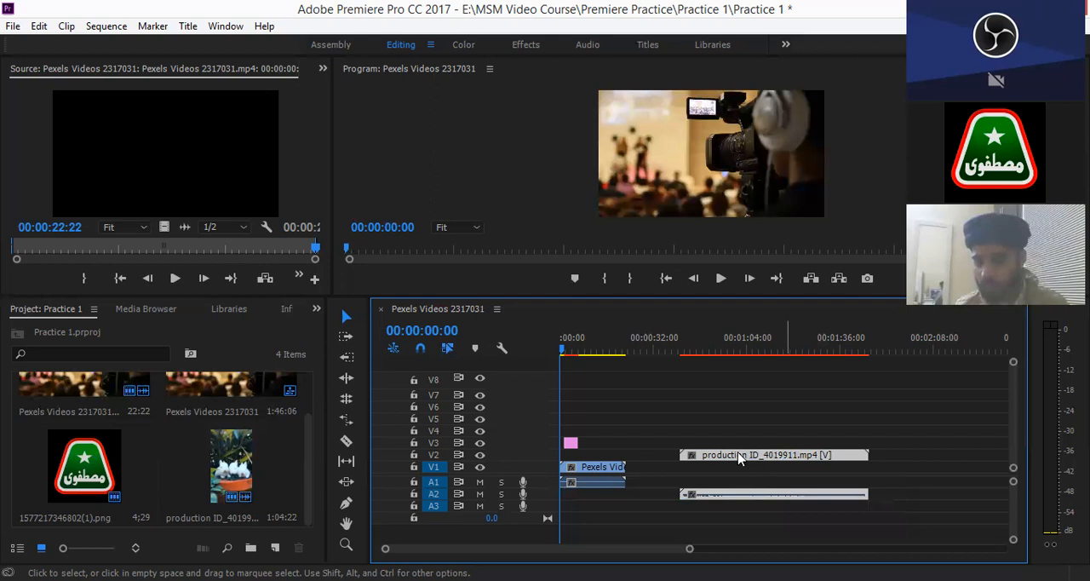
pyautogui.hotkey('ctrl', 'z')
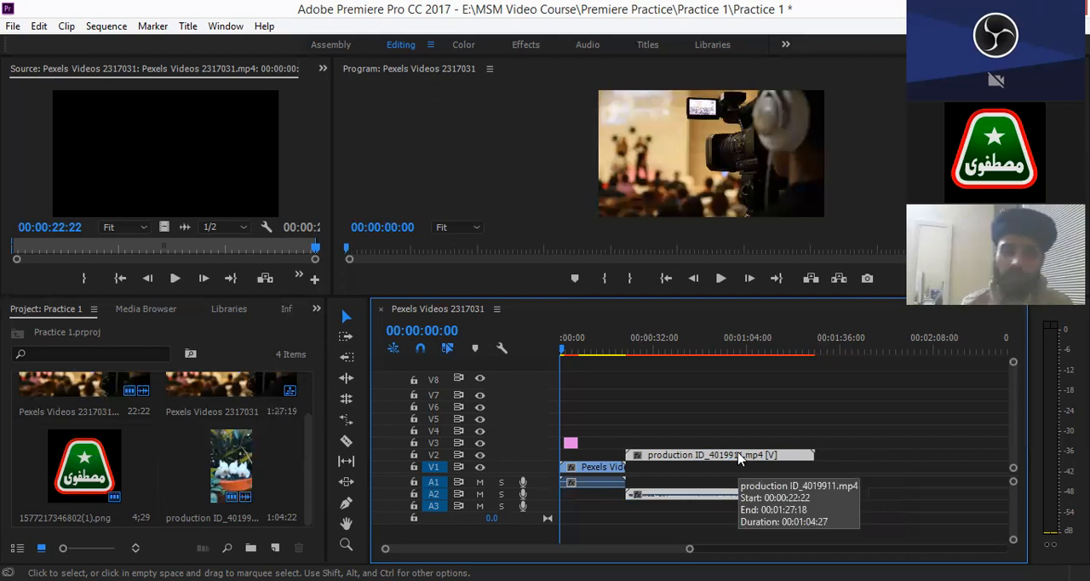
# - Turn on Show Video Keyframes in the timeline display settings
pyautogui.click(501, 351)
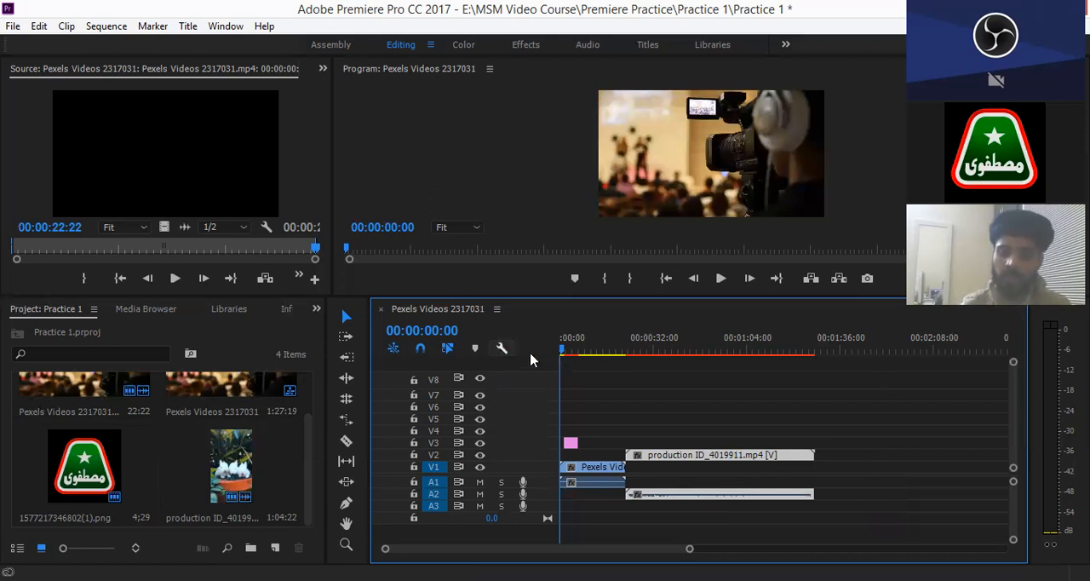
pyautogui.click(508, 354)
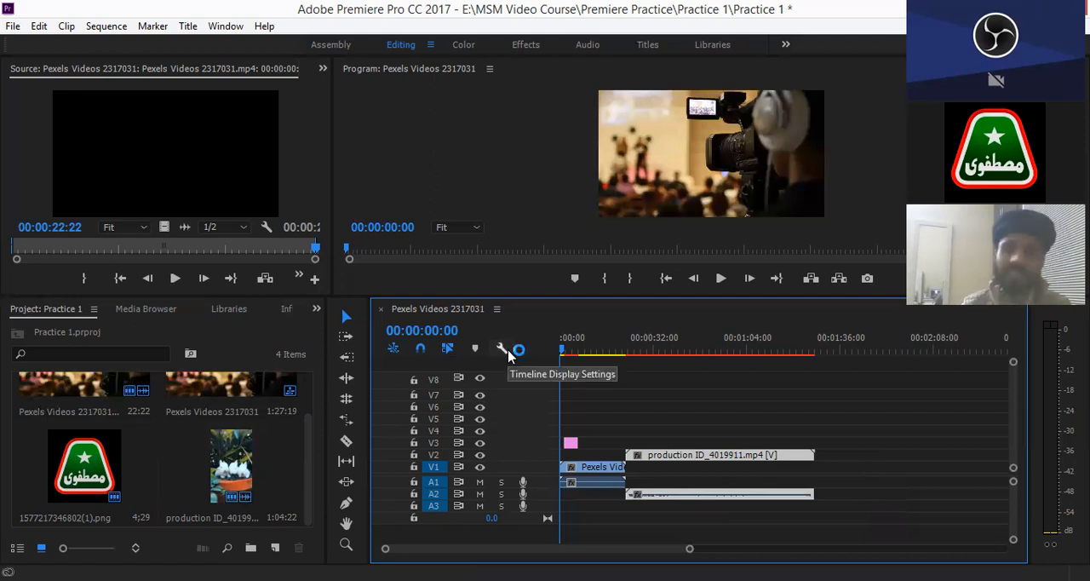
pyautogui.click(509, 354)
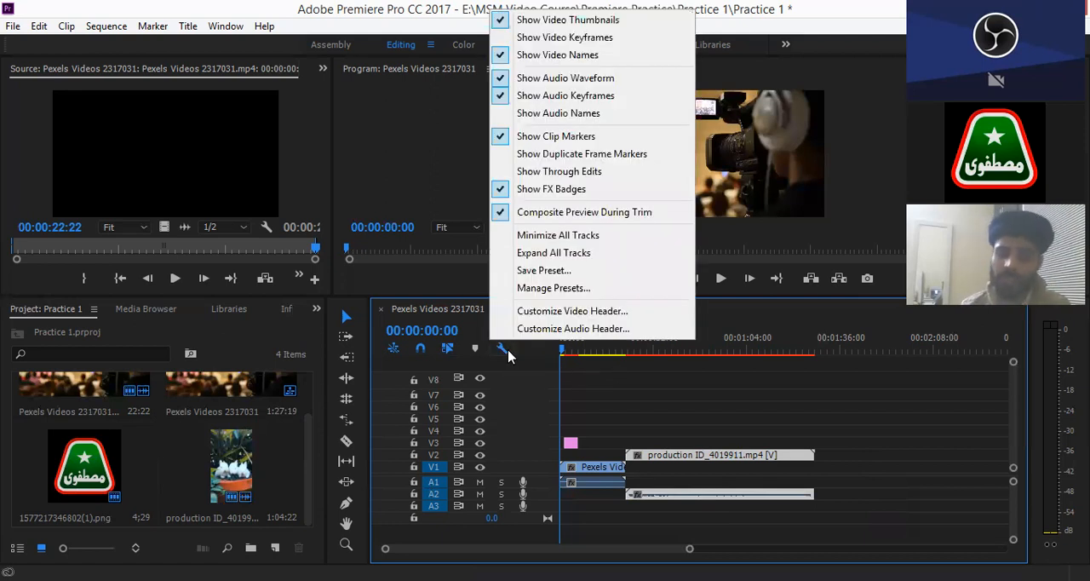
pyautogui.click(586, 278)
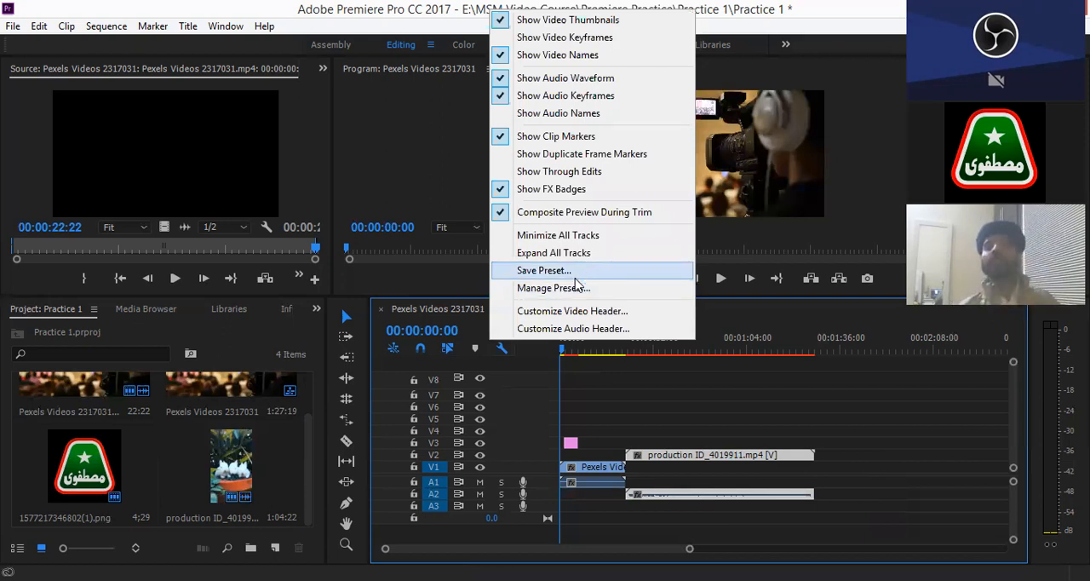
pyautogui.click(577, 279)
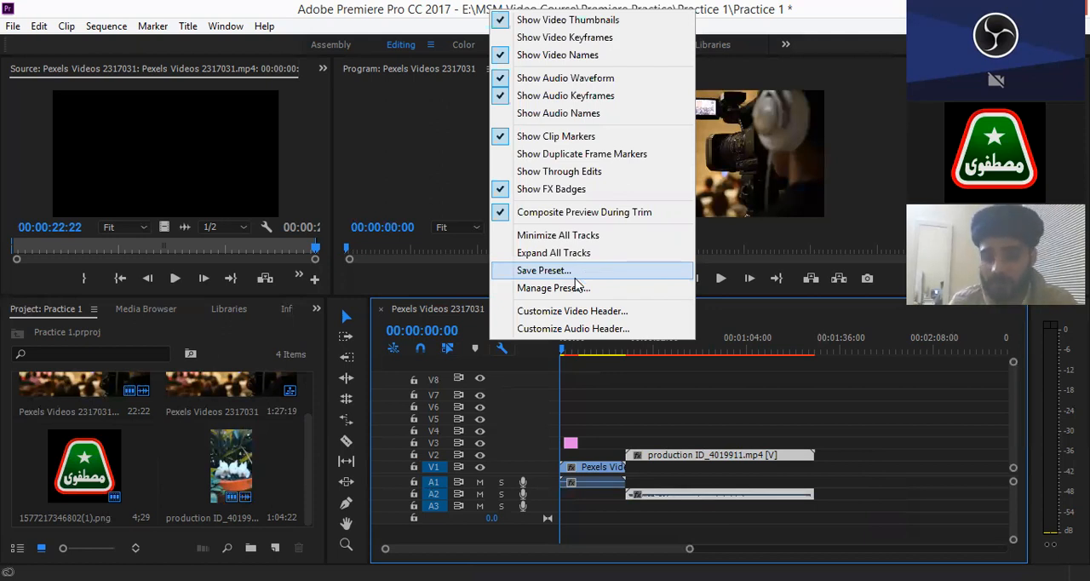
pyautogui.click(614, 20)
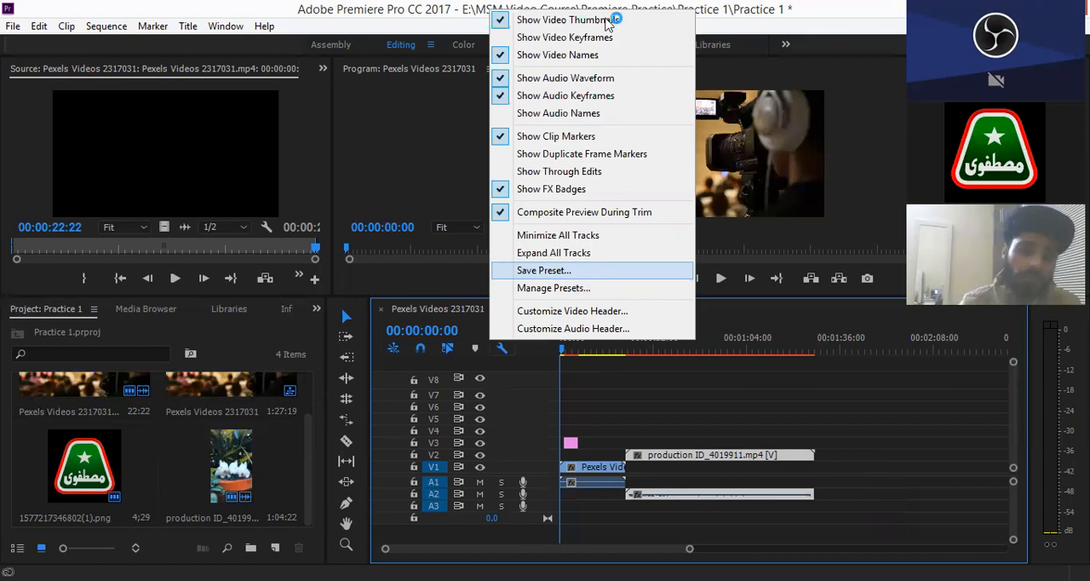
pyautogui.click(567, 38)
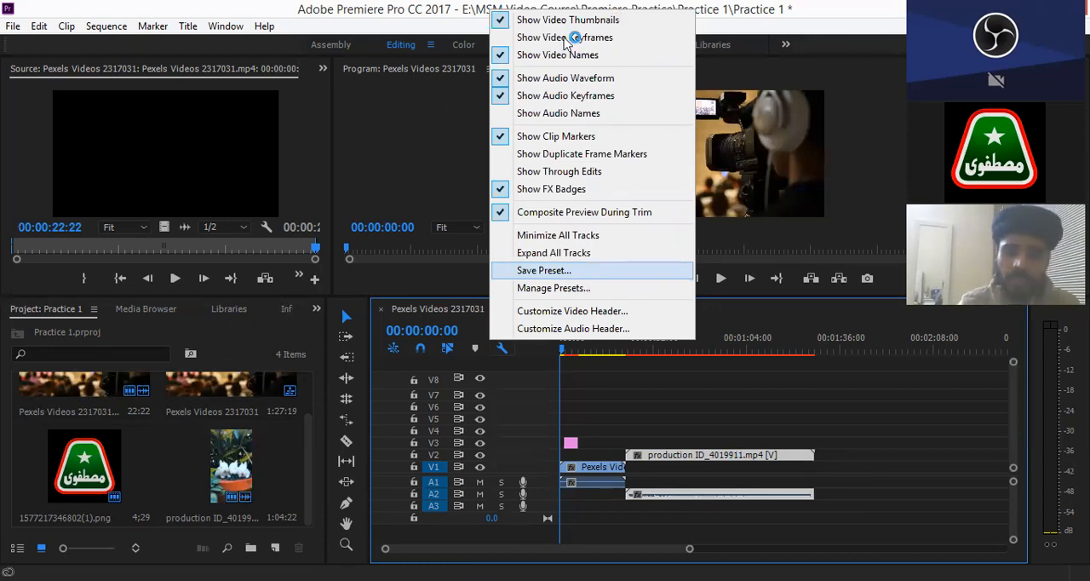
# - Turn Show Video Keyframes back off in the timeline display settings
pyautogui.click(501, 347)
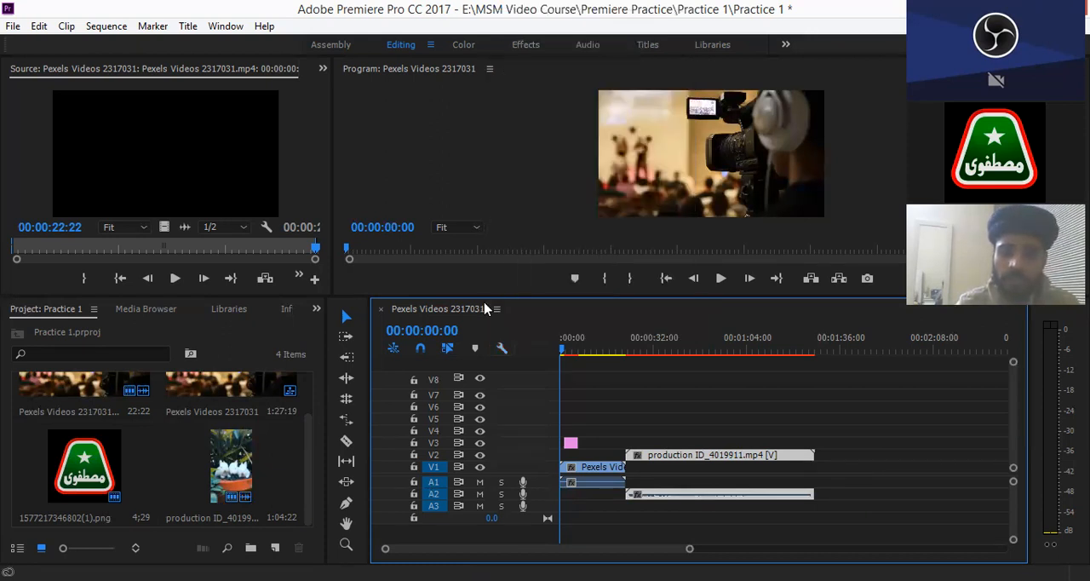
pyautogui.click(501, 348)
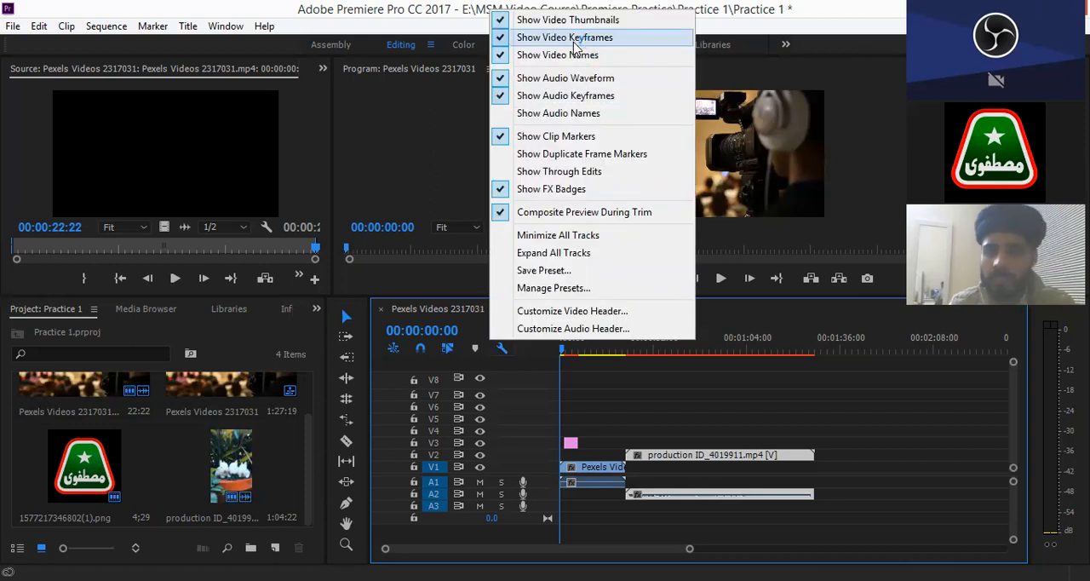
pyautogui.click(574, 43)
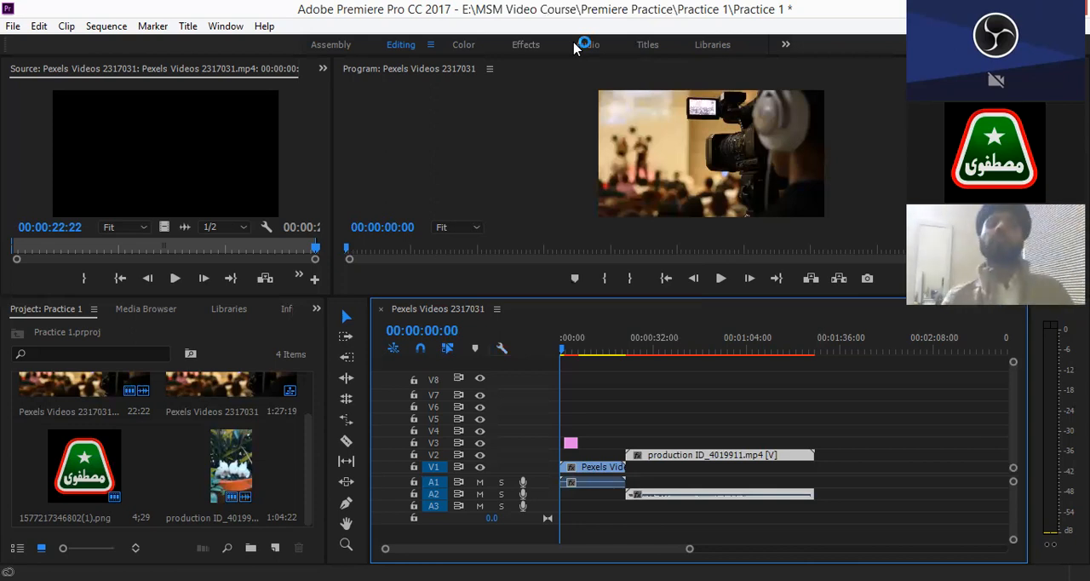
# - Move the playhead to 00:00:30:10 in the production clip and expand the audio tracks to show their waveforms
pyautogui.click(500, 350)
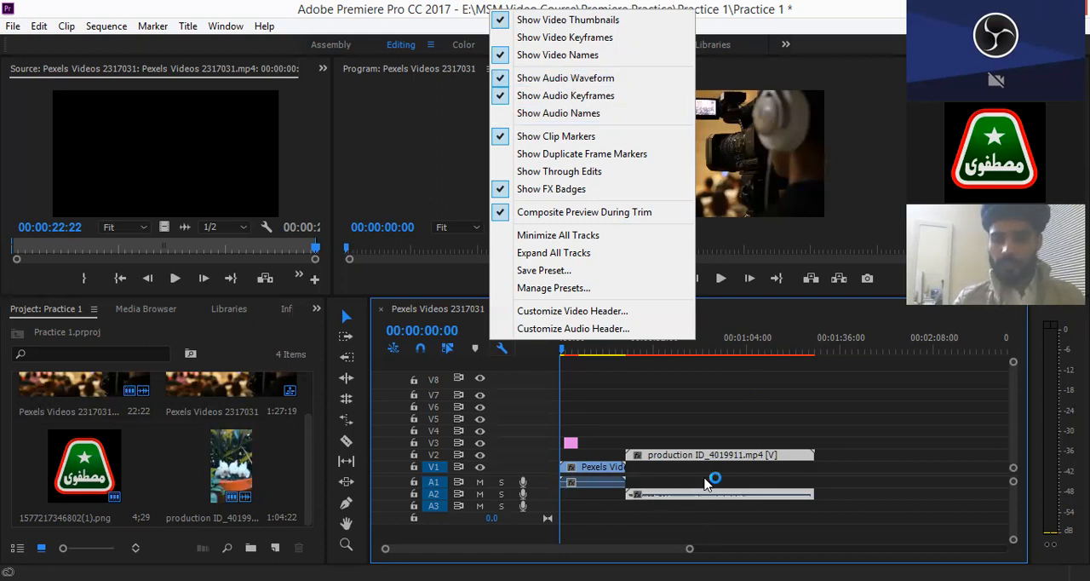
pyautogui.click(677, 546)
pyautogui.moveTo(690, 548); pyautogui.dragTo(634, 543)
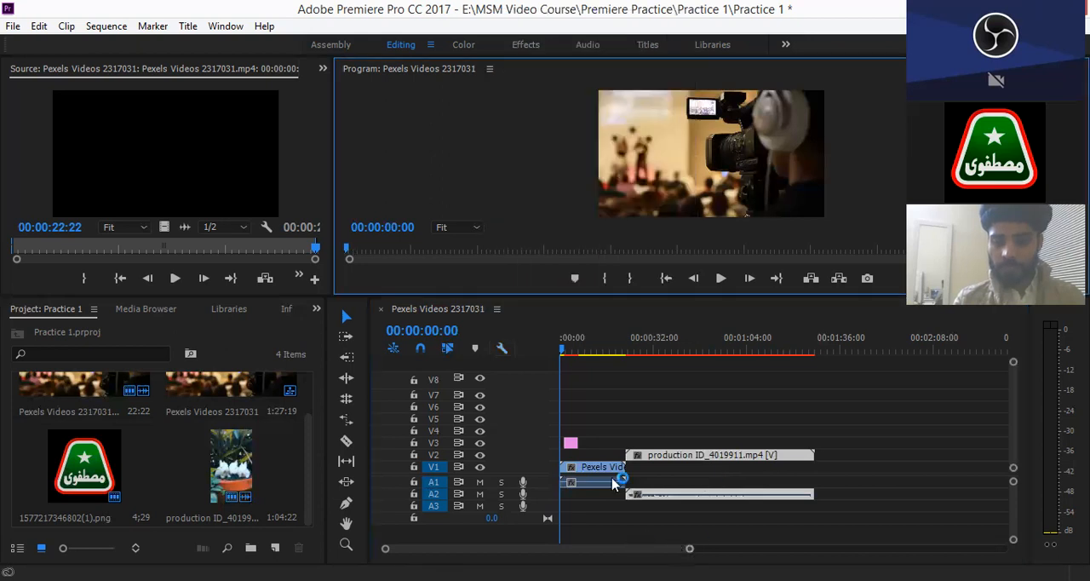
pyautogui.click(794, 382)
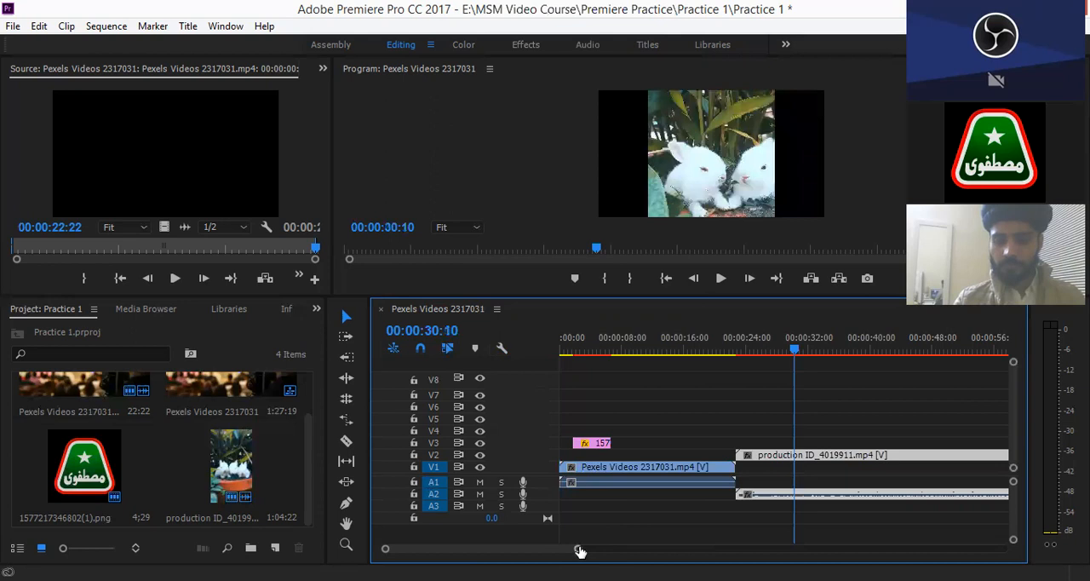
pyautogui.moveTo(580, 549); pyautogui.dragTo(516, 547)
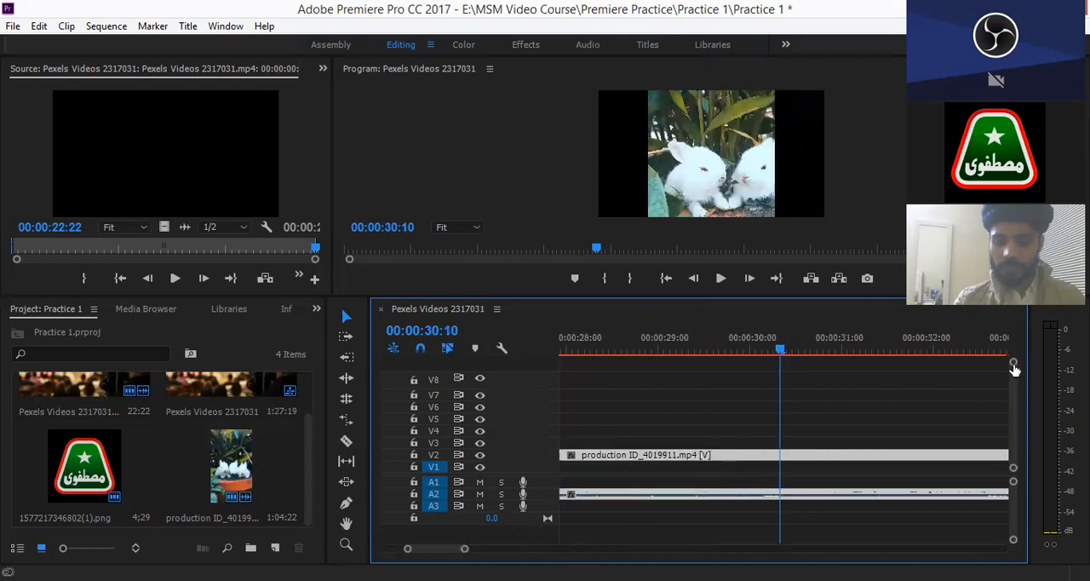
pyautogui.press('-')
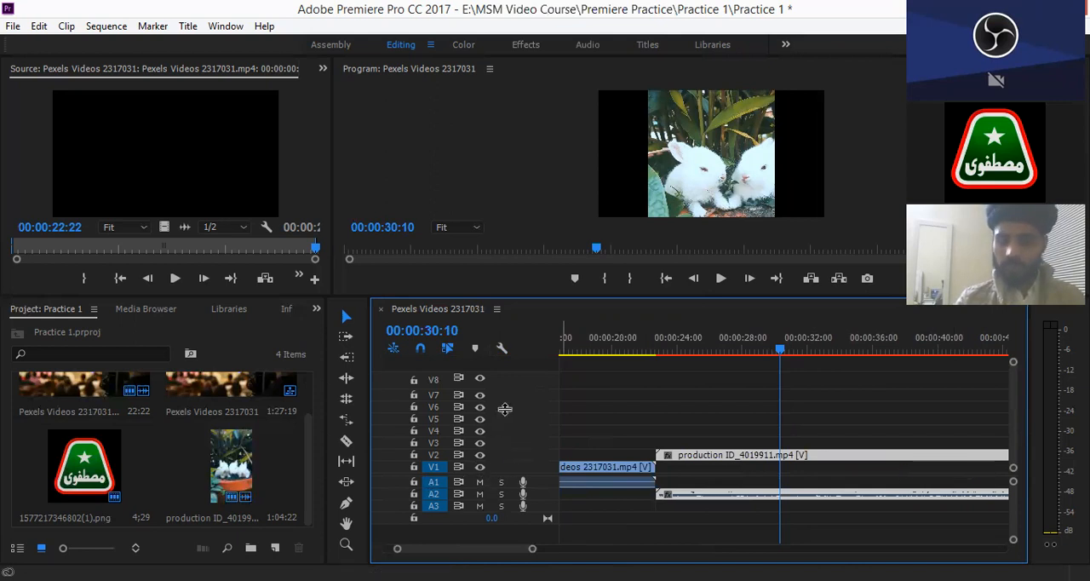
pyautogui.scroll(-2, 980, 460)
pyautogui.moveTo(1013, 419); pyautogui.dragTo(1013, 447)
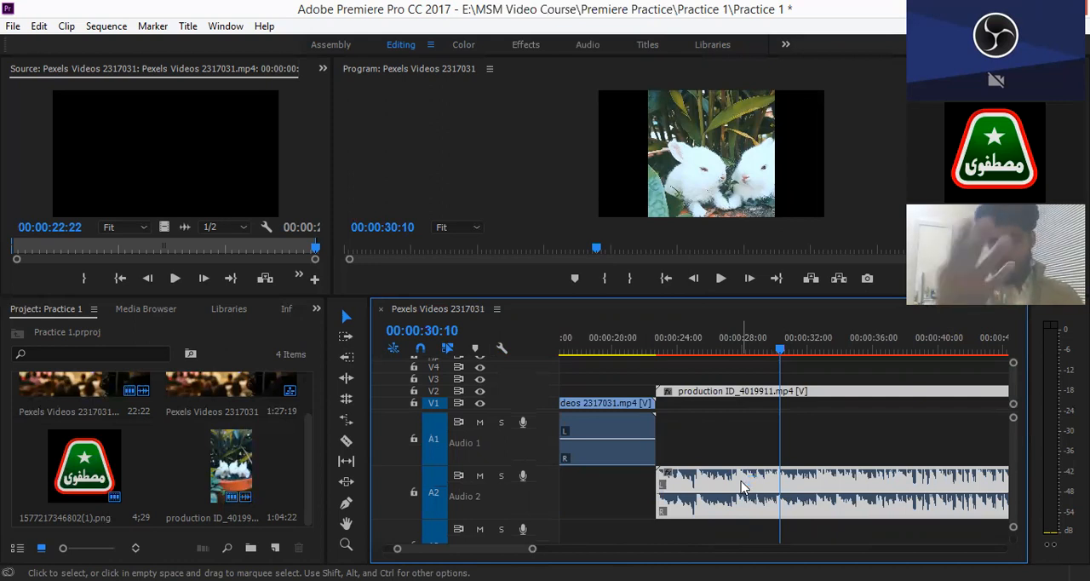
# - Turn off Show Audio Waveform in the timeline display settings and turn it back on
pyautogui.click(499, 350)
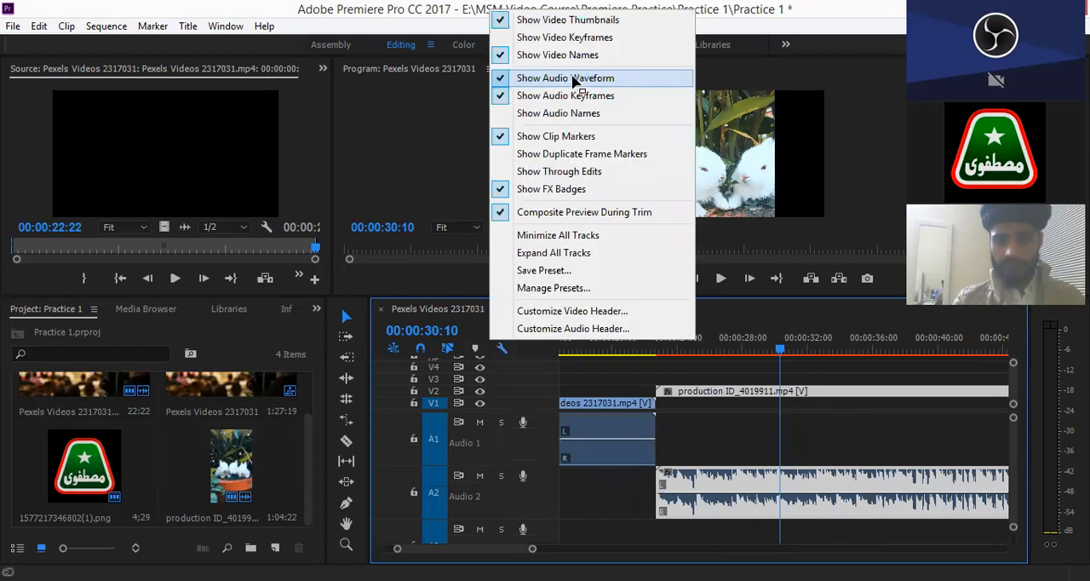
pyautogui.click(572, 78)
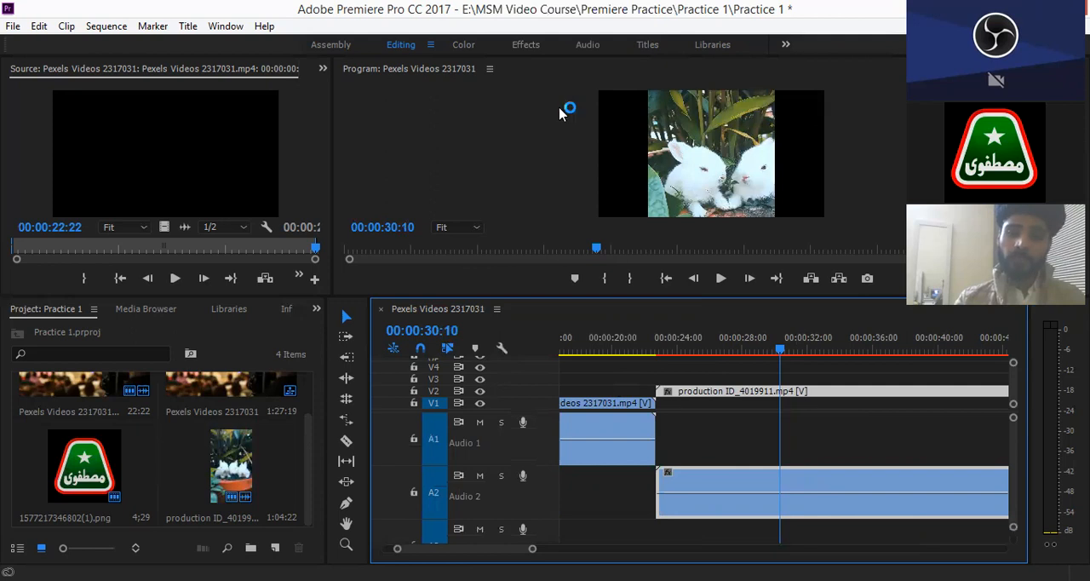
pyautogui.click(503, 349)
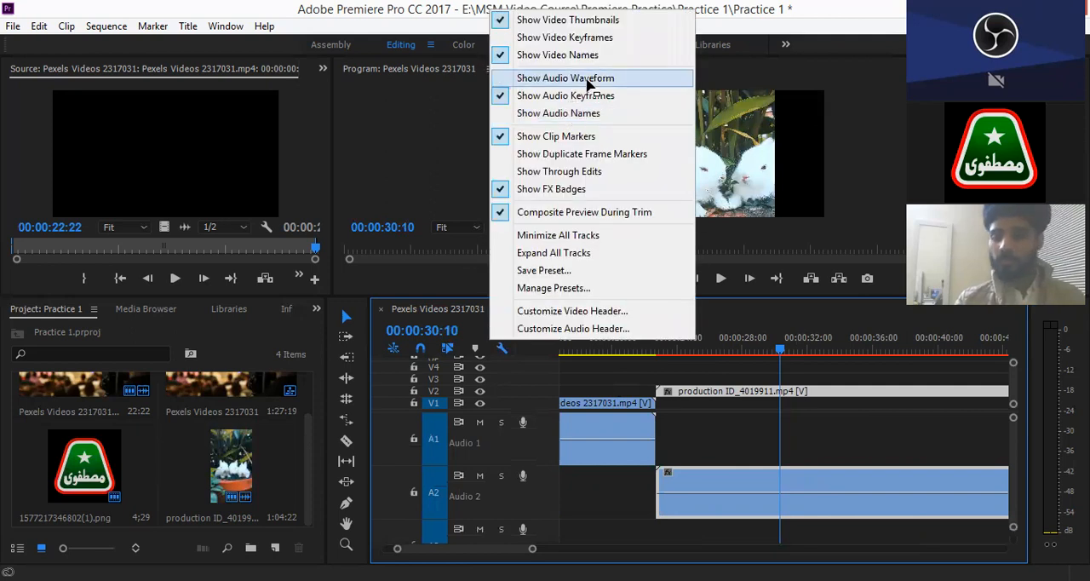
pyautogui.click(589, 81)
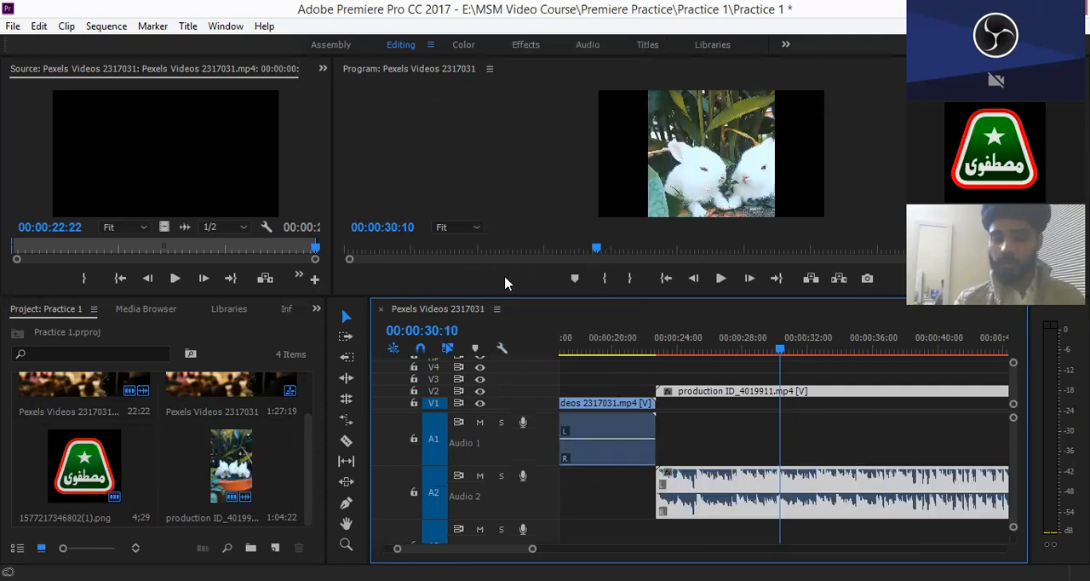
# - Review the Show Audio Names option in the timeline display settings without changing it, and reselect the production clip on V2
pyautogui.click(502, 350)
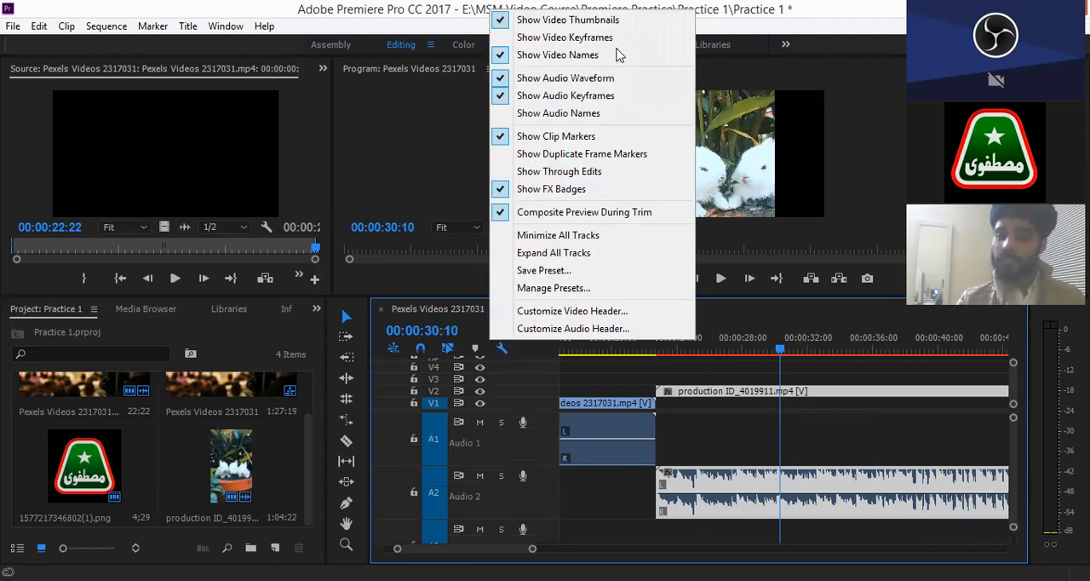
pyautogui.click(552, 121)
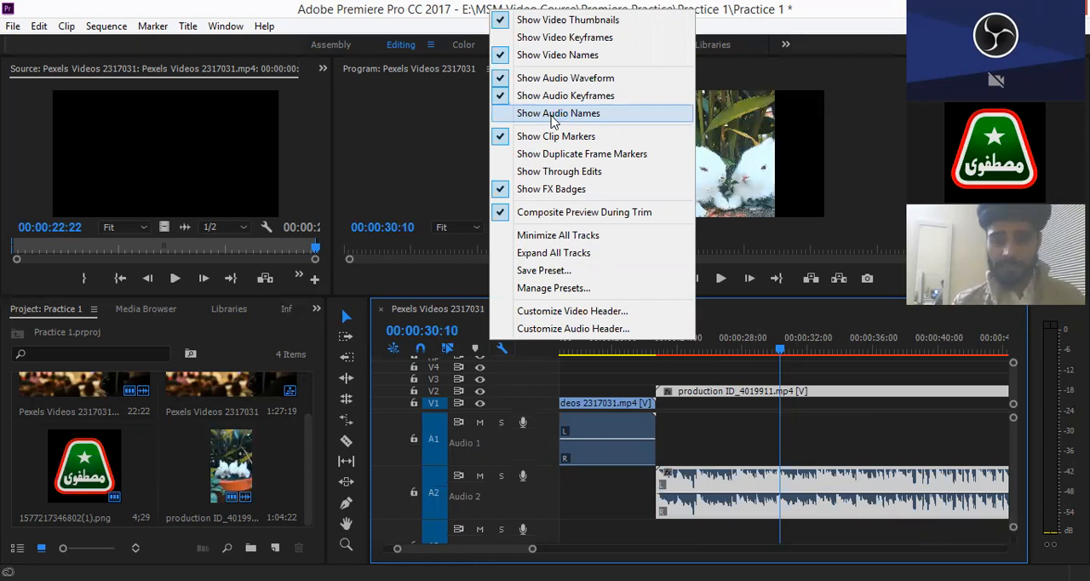
pyautogui.click(519, 274)
pyautogui.click(439, 135)
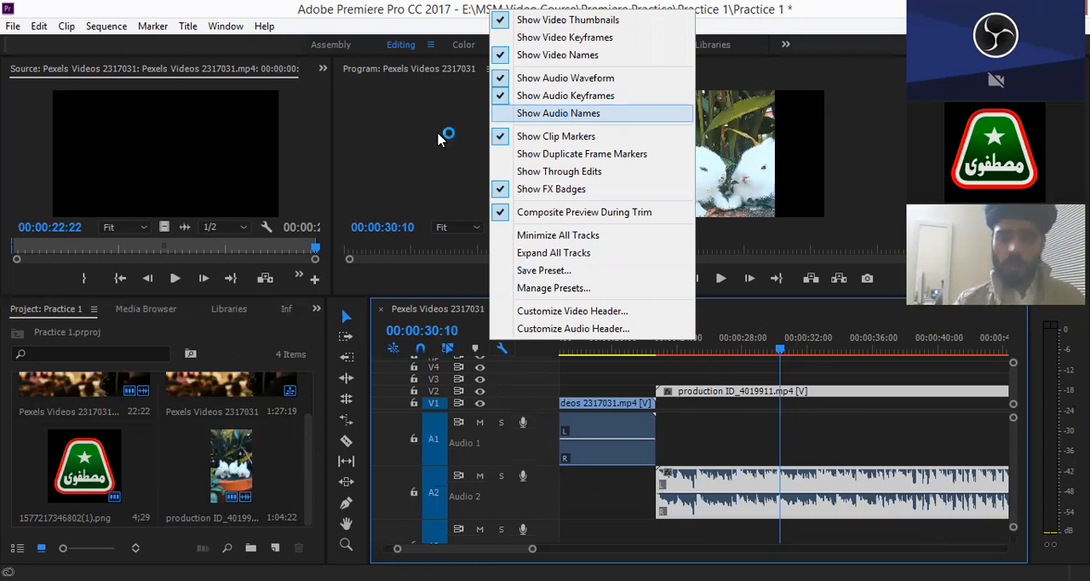
pyautogui.click(601, 393)
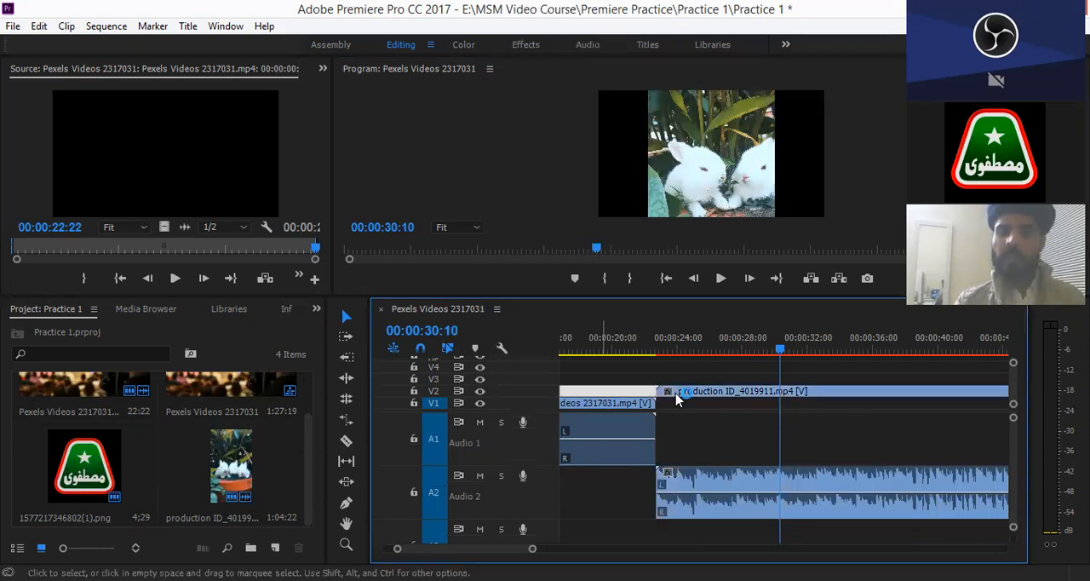
pyautogui.click(677, 393)
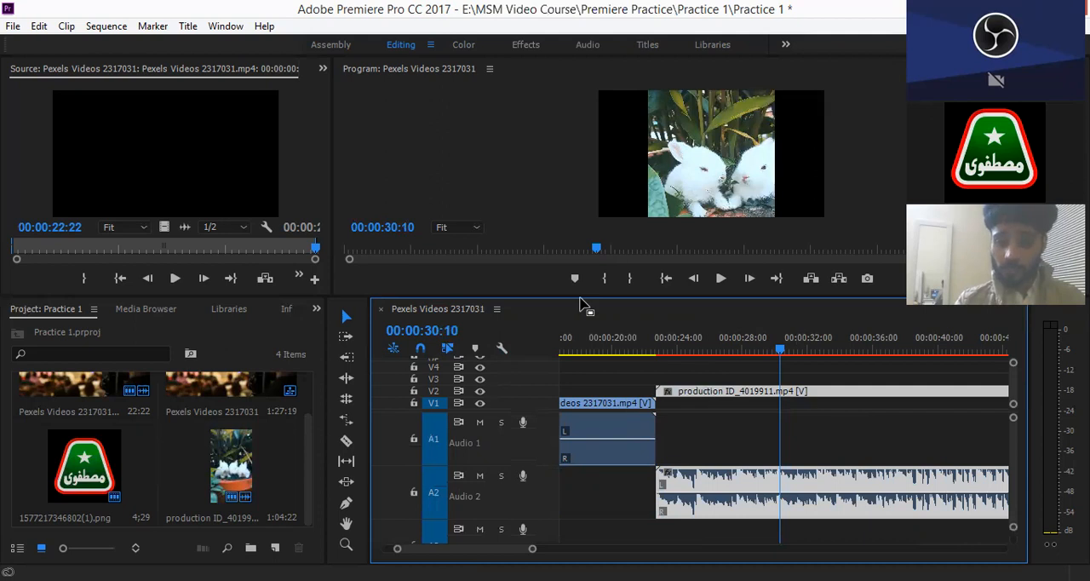
# - Enlarge the monitor panels by reducing the timeline panel's height, and select the first clip on V1
pyautogui.moveTo(580, 296); pyautogui.dragTo(569, 371)
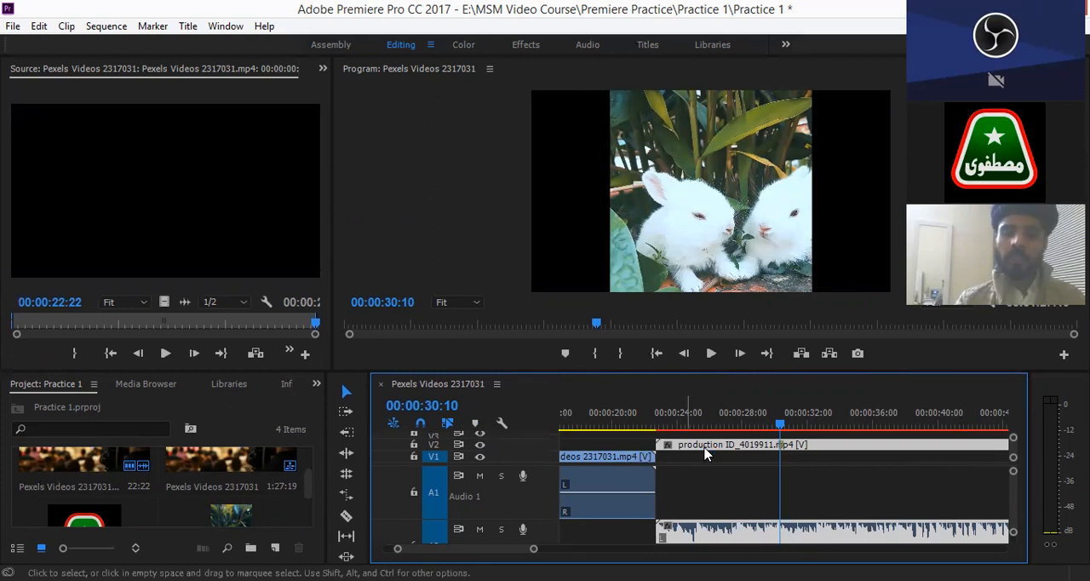
pyautogui.click(635, 458)
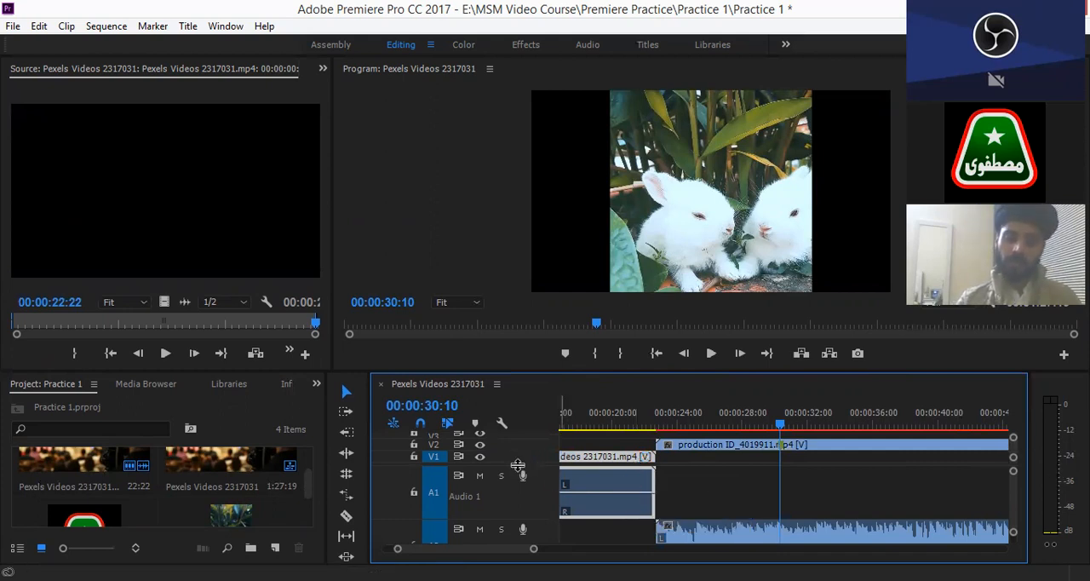
# - Minimize the audio tracks' height and give the video track area more room in the timeline
pyautogui.moveTo(516, 475); pyautogui.dragTo(516, 486)
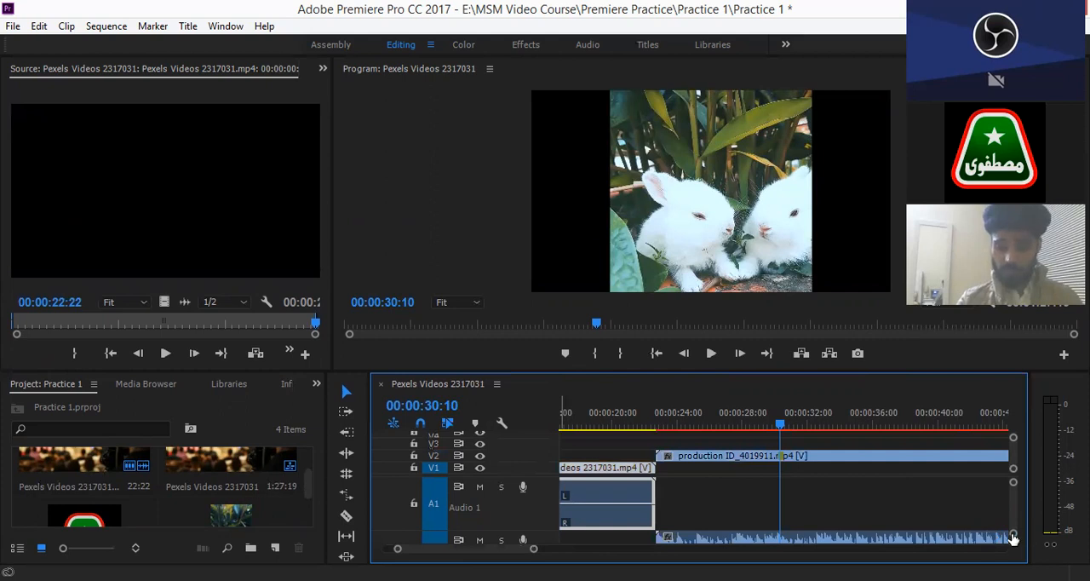
pyautogui.hotkey('shift', '-')
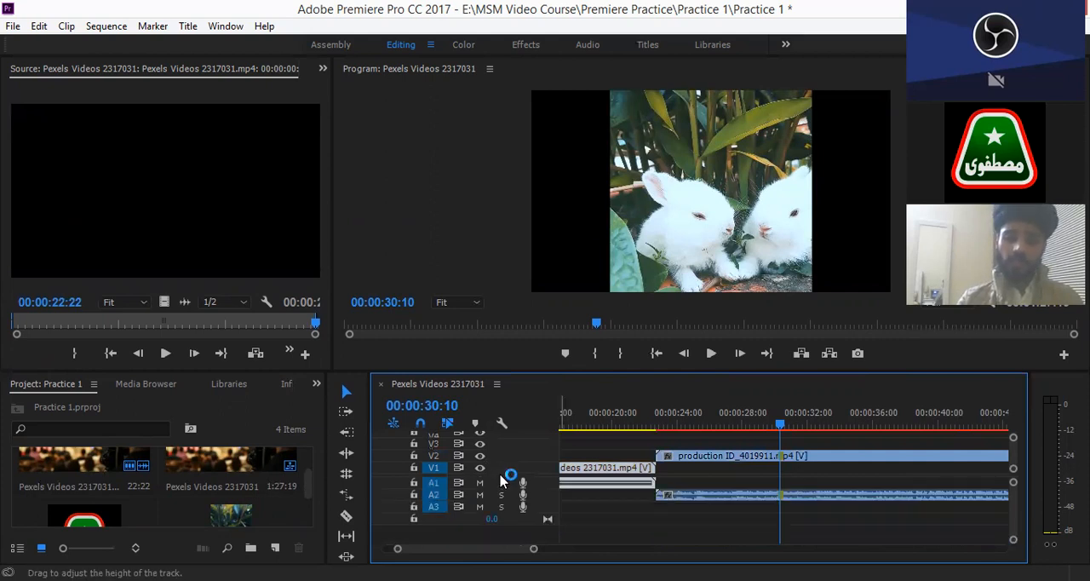
pyautogui.moveTo(500, 474); pyautogui.dragTo(502, 509)
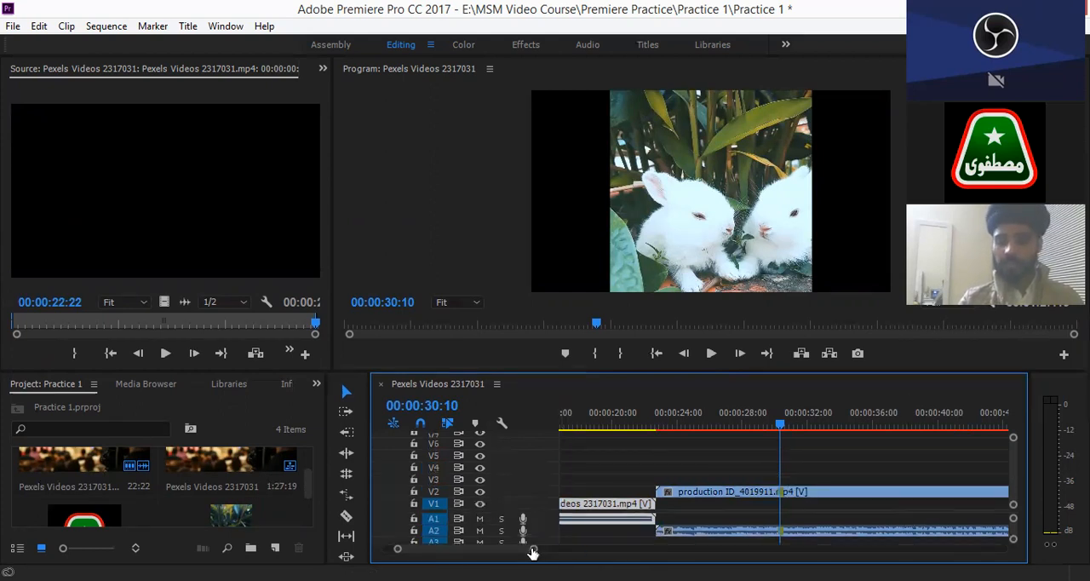
# - Undo and re-add the production clip's marker at 00:00:30:10, and move the playhead back to 00:00:29:29
pyautogui.moveTo(534, 550); pyautogui.dragTo(485, 551)
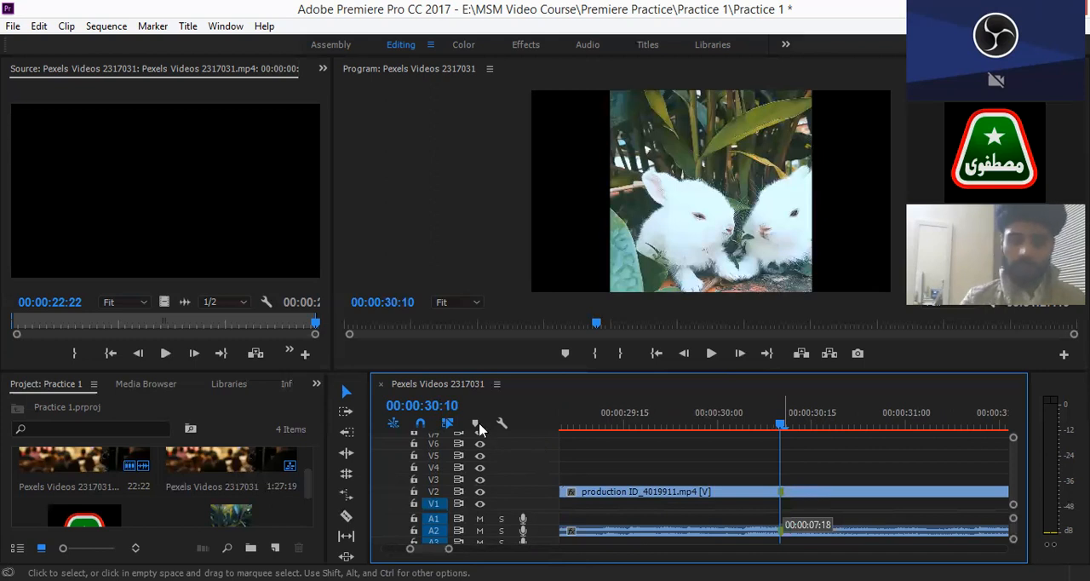
pyautogui.hotkey('ctrl', 'z')
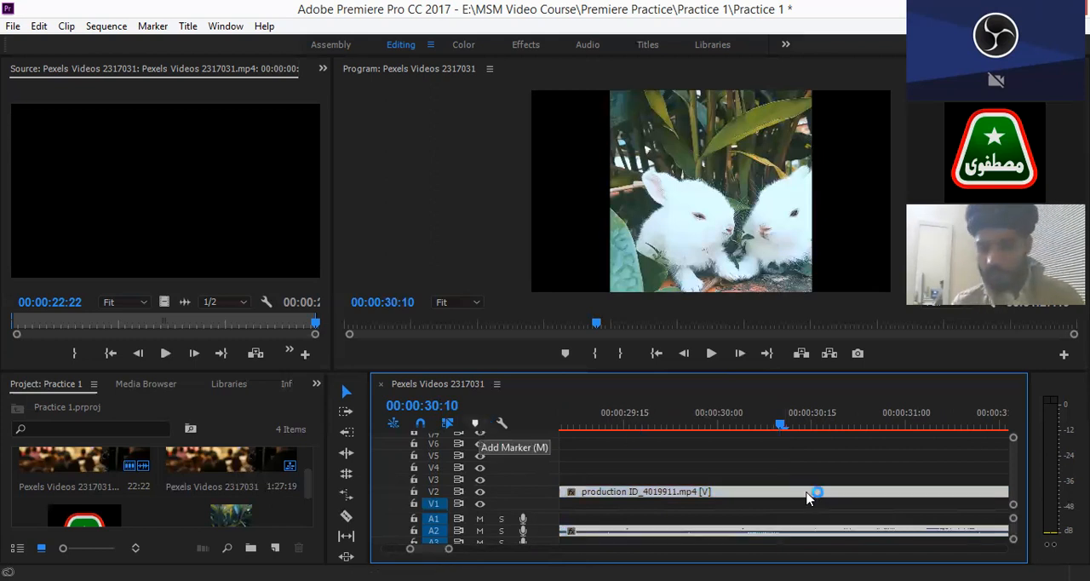
pyautogui.click(477, 426)
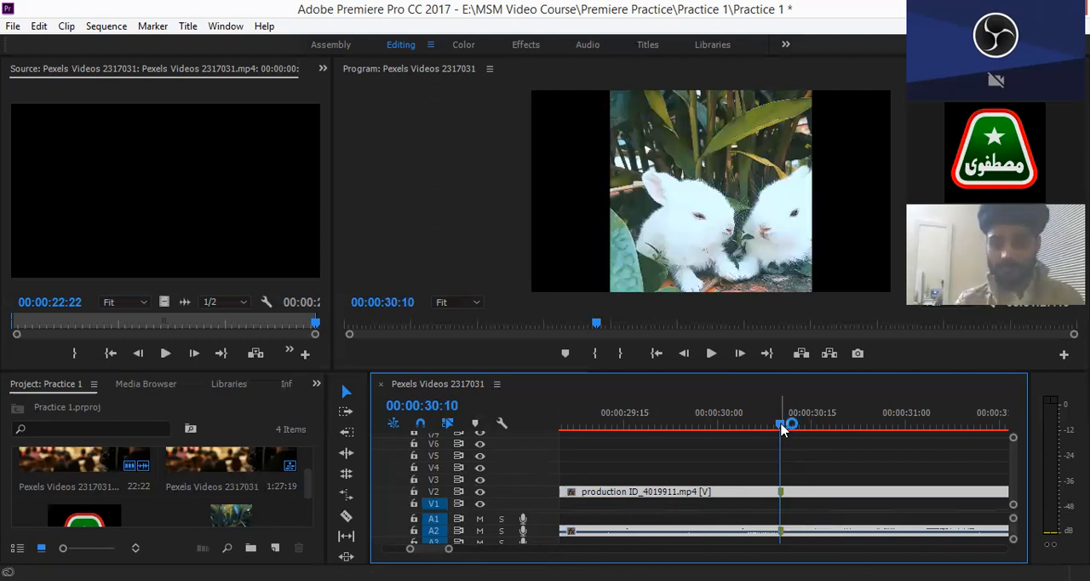
pyautogui.moveTo(783, 426); pyautogui.dragTo(723, 428)
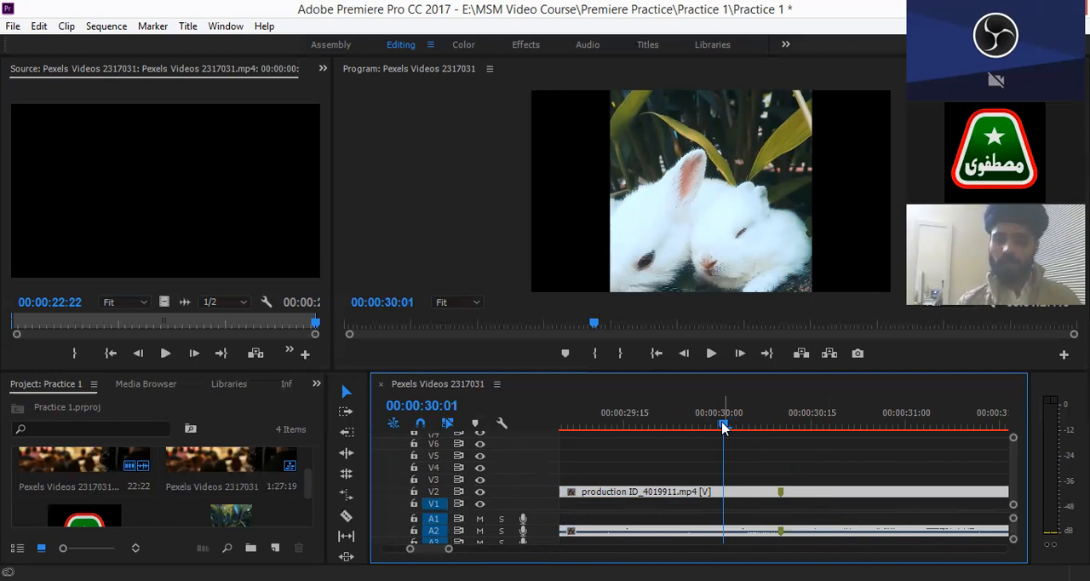
pyautogui.moveTo(725, 428); pyautogui.dragTo(716, 426)
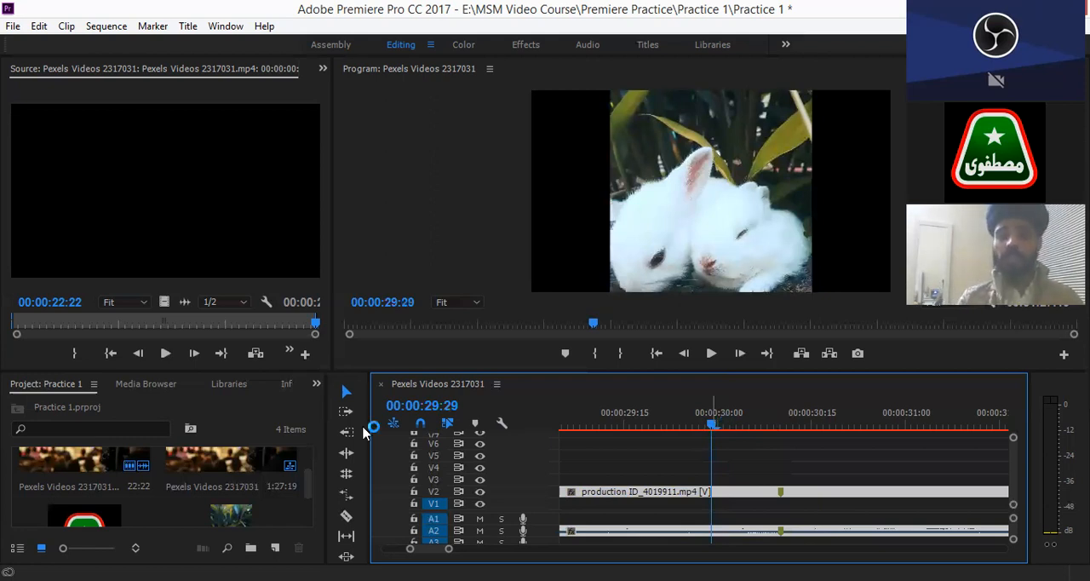
# - Remove the production clip's marker, and play the sequence from 00:00:29:29 until 00:00:39:19
pyautogui.click(477, 424)
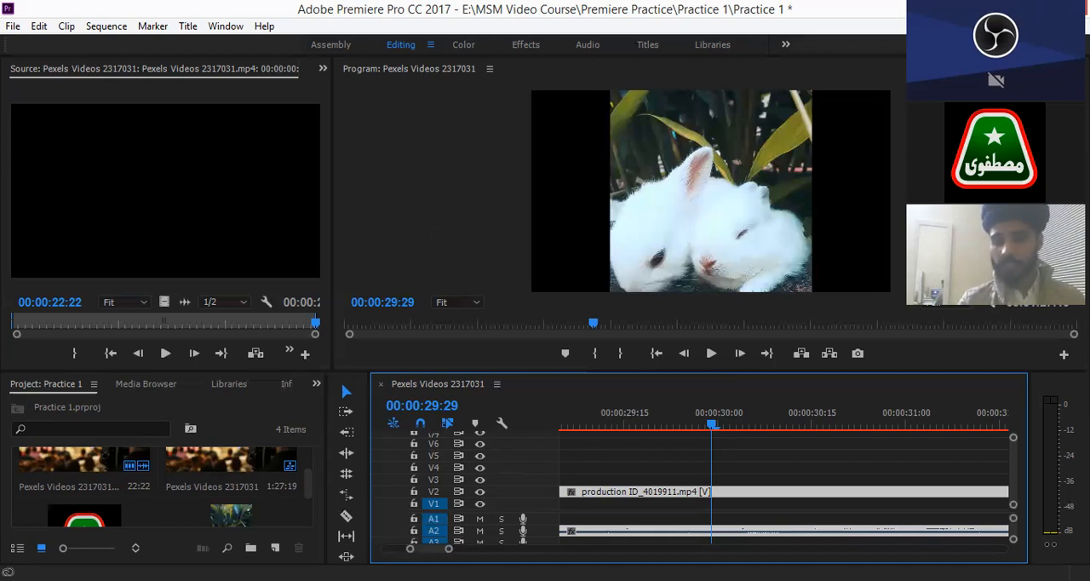
pyautogui.press('space')
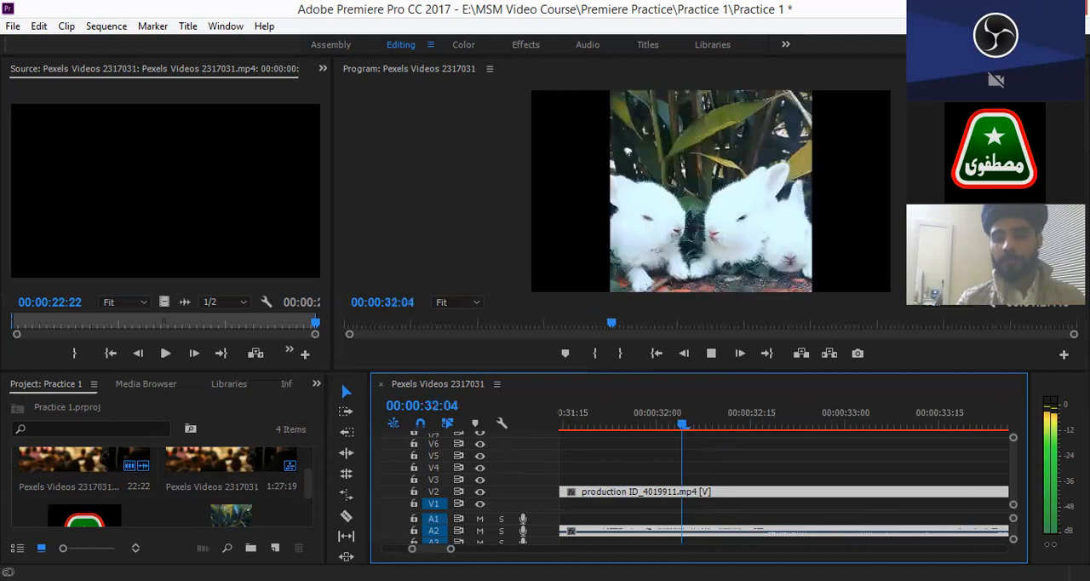
pyautogui.moveTo(452, 549); pyautogui.dragTo(545, 533)
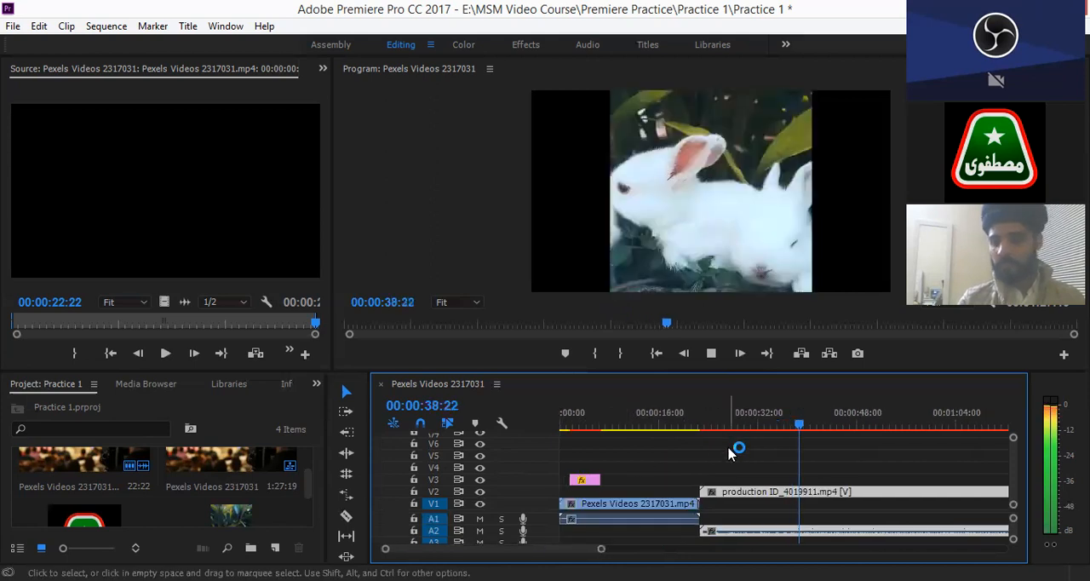
pyautogui.press('space')
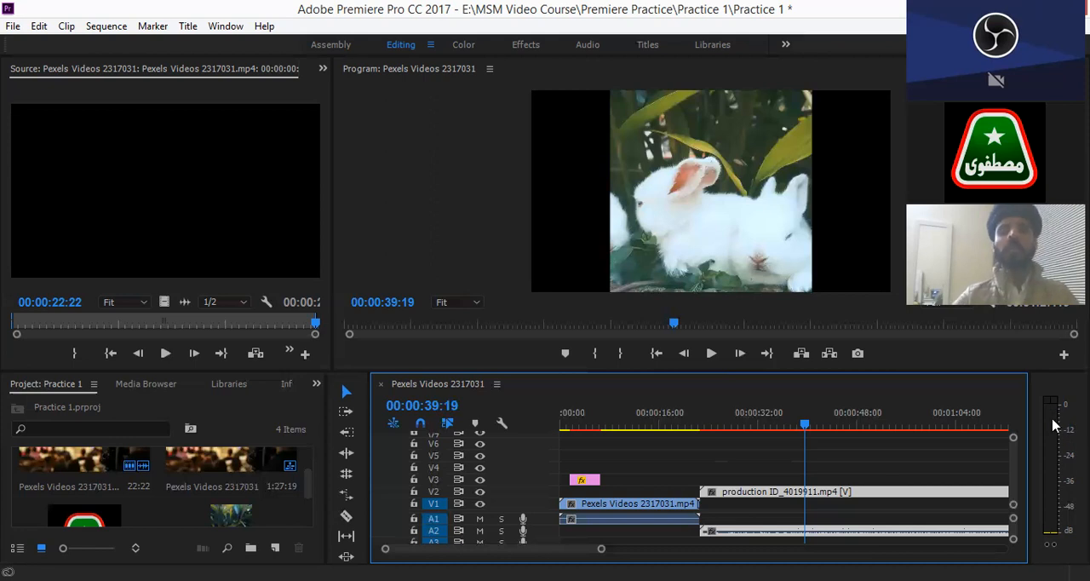
pyautogui.click(1053, 423)
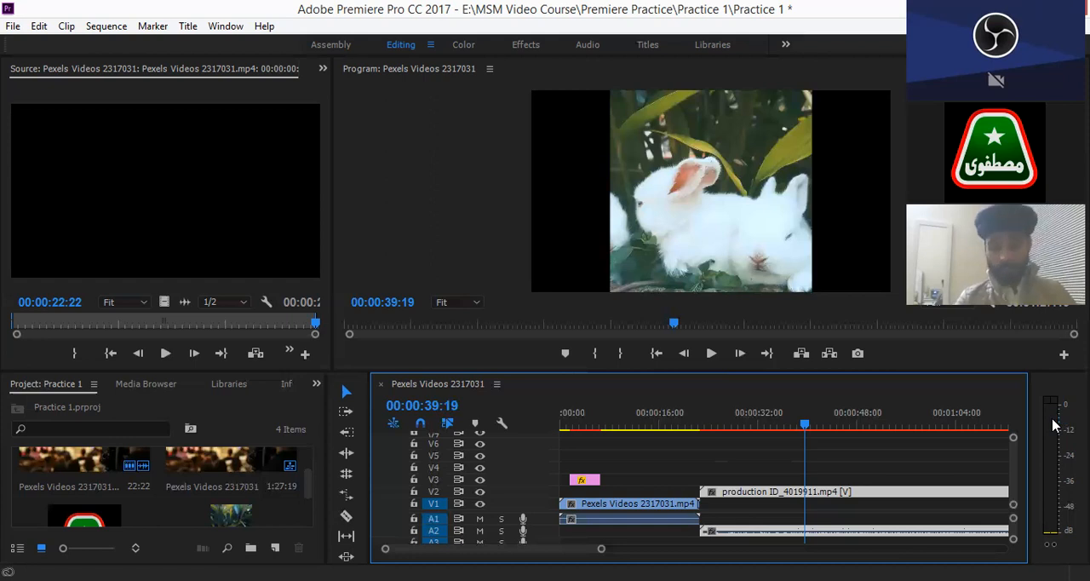
pyautogui.click(1054, 423)
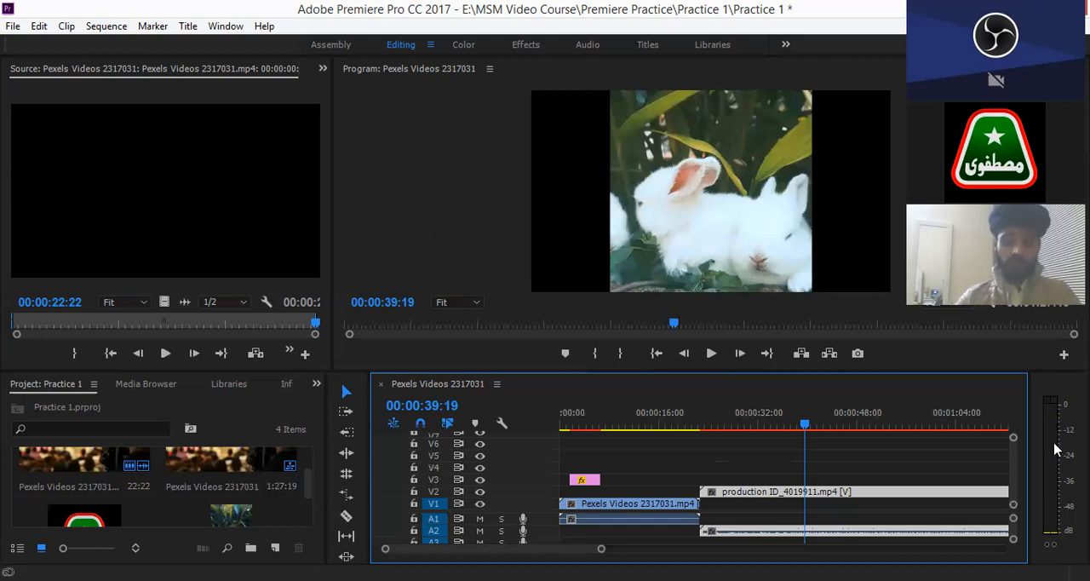
pyautogui.click(1055, 403)
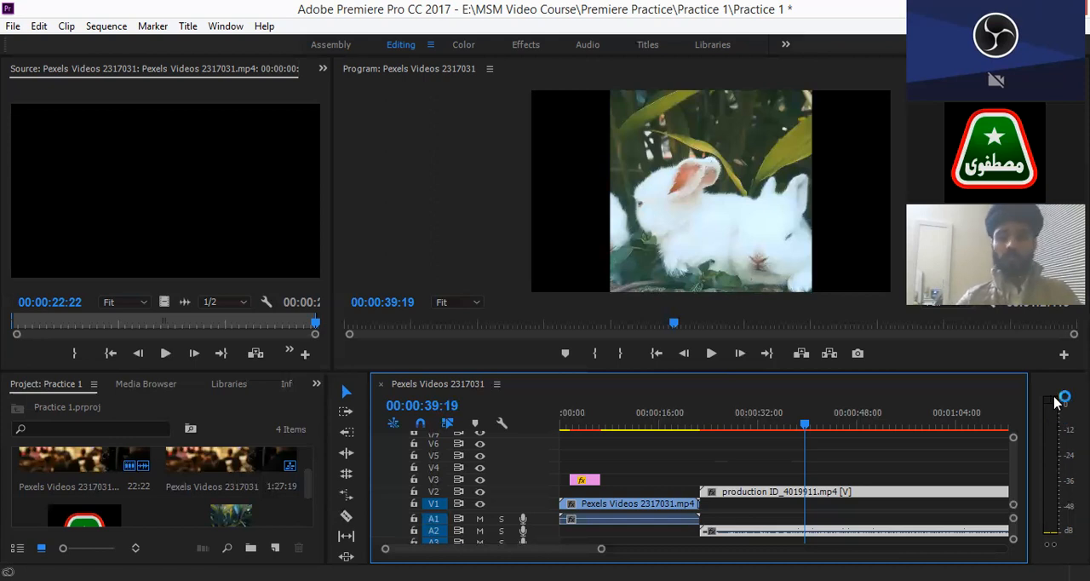
pyautogui.click(1054, 426)
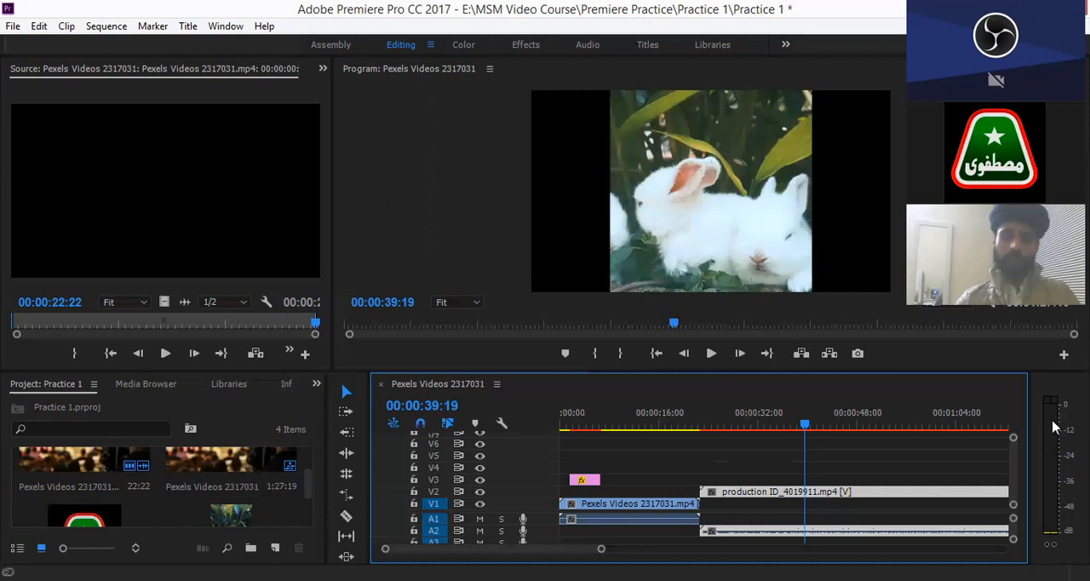
pyautogui.click(1053, 426)
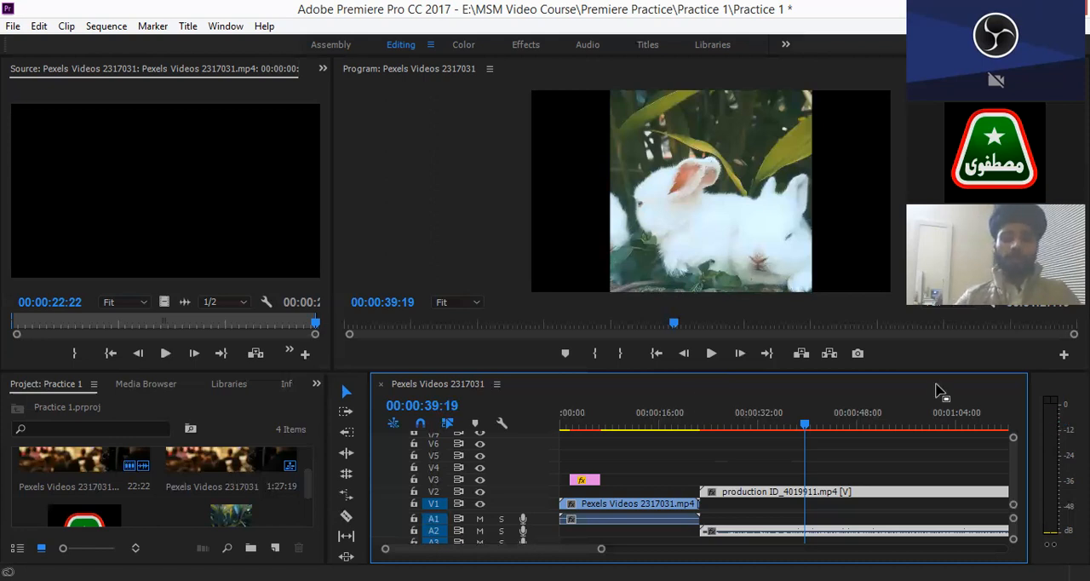
# - Fit the whole production clip within the timeline view, and enlarge the monitor panels slightly by reducing the timeline panel's height
pyautogui.click(612, 544)
pyautogui.moveTo(602, 549); pyautogui.dragTo(684, 547)
pyautogui.click(685, 548)
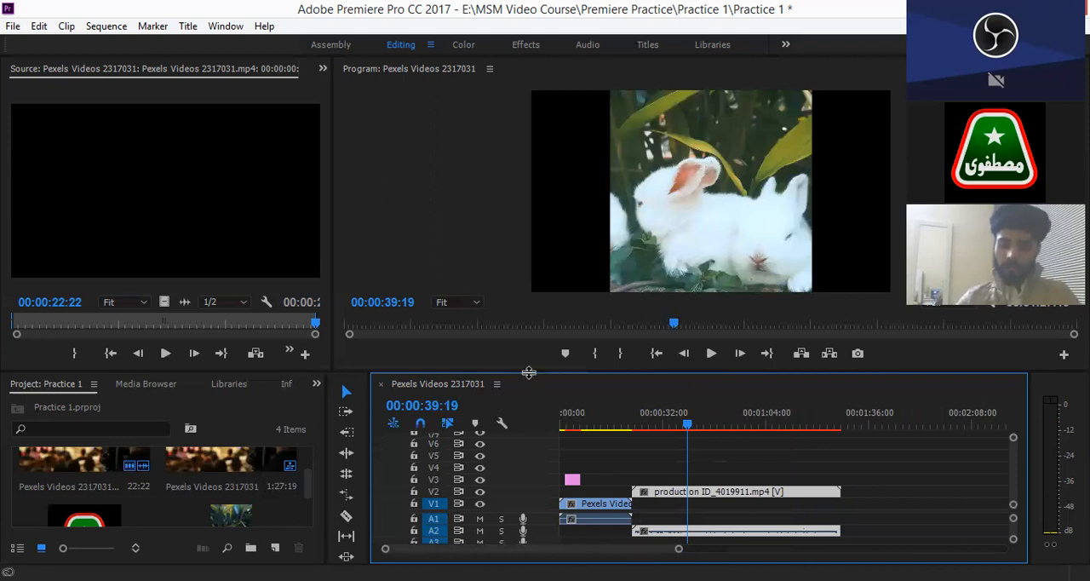
pyautogui.moveTo(529, 372)
pyautogui.mouseDown()
pyautogui.moveTo(536, 253)
pyautogui.moveTo(538, 385)
pyautogui.mouseUp()
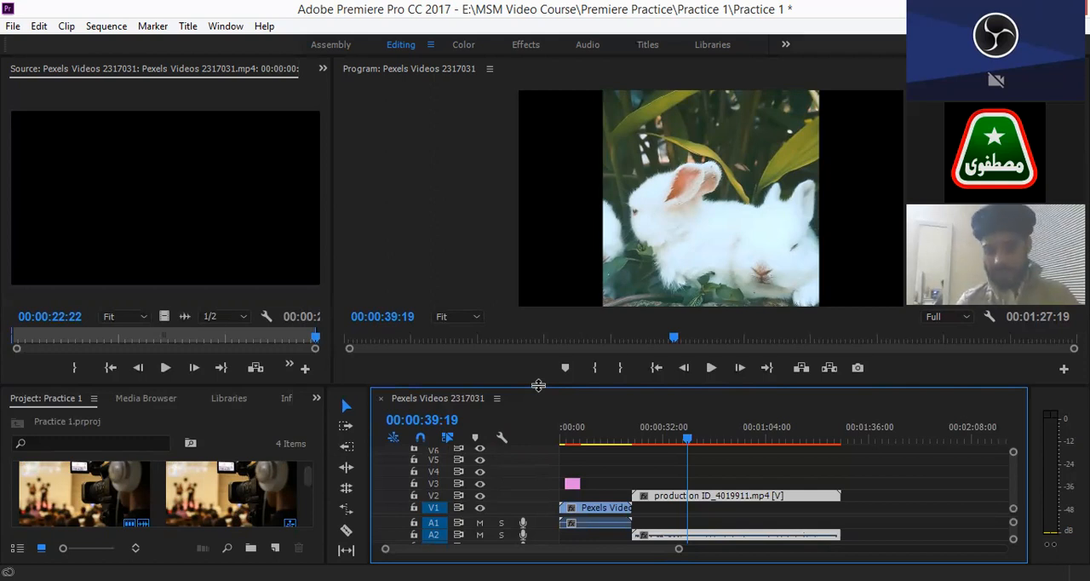
pyautogui.click(346, 512)
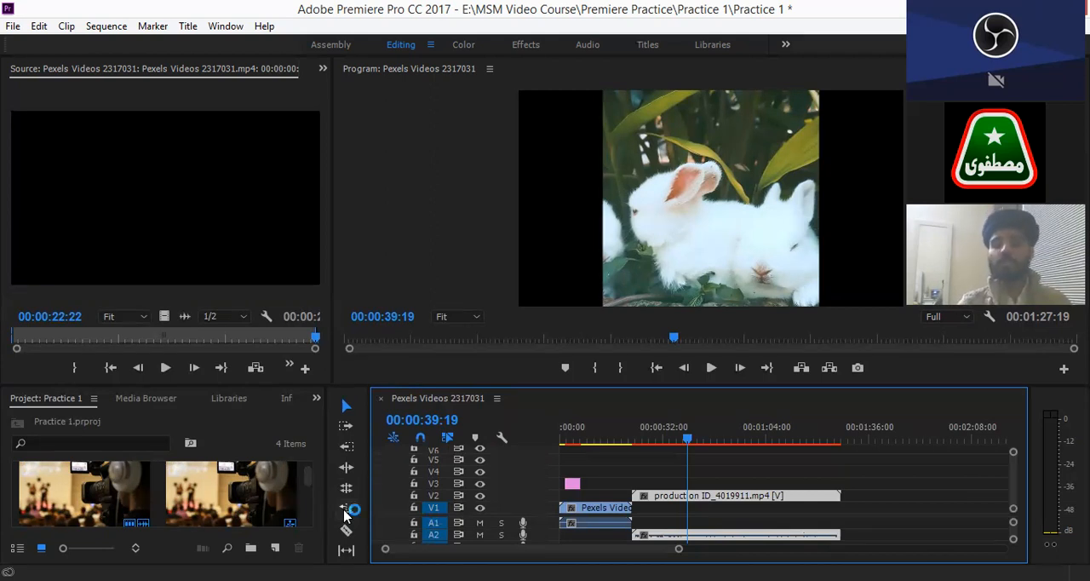
# - Create a new default still title, and name it with the person's first name
pyautogui.click(188, 27)
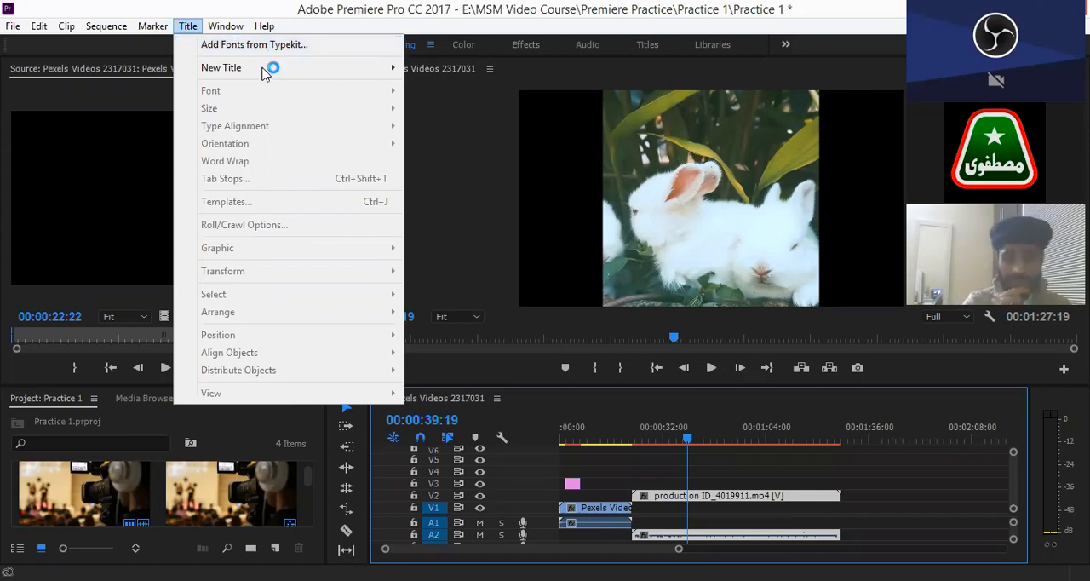
pyautogui.moveTo(263, 69)
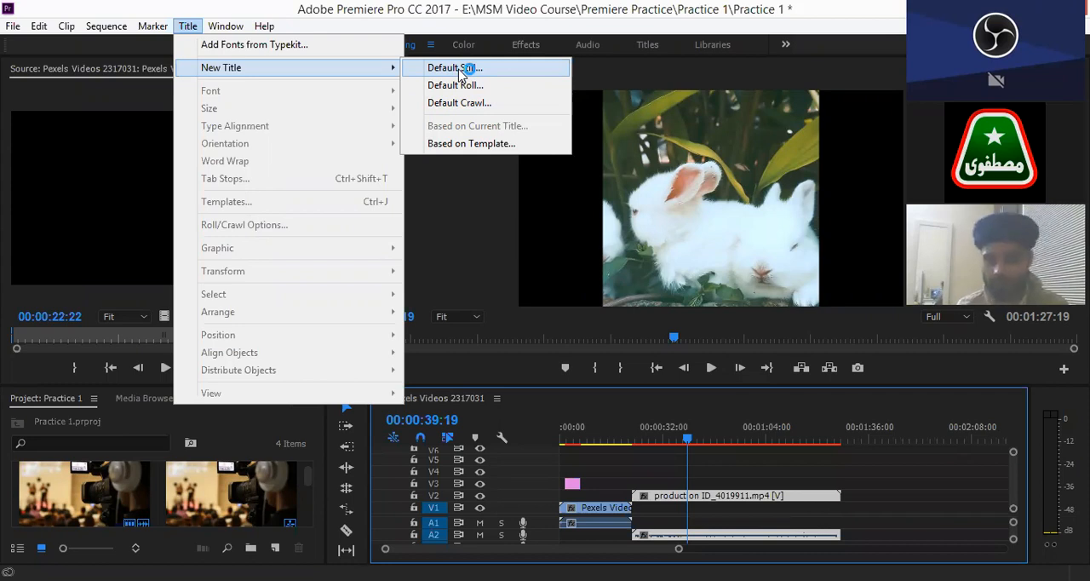
pyautogui.click(459, 73)
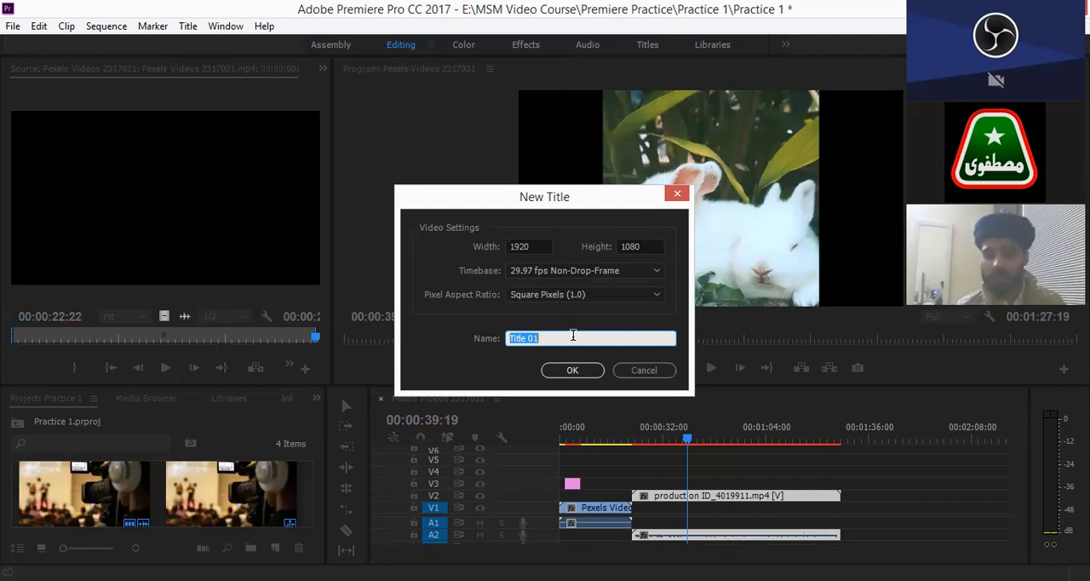
pyautogui.write('Zaryab')
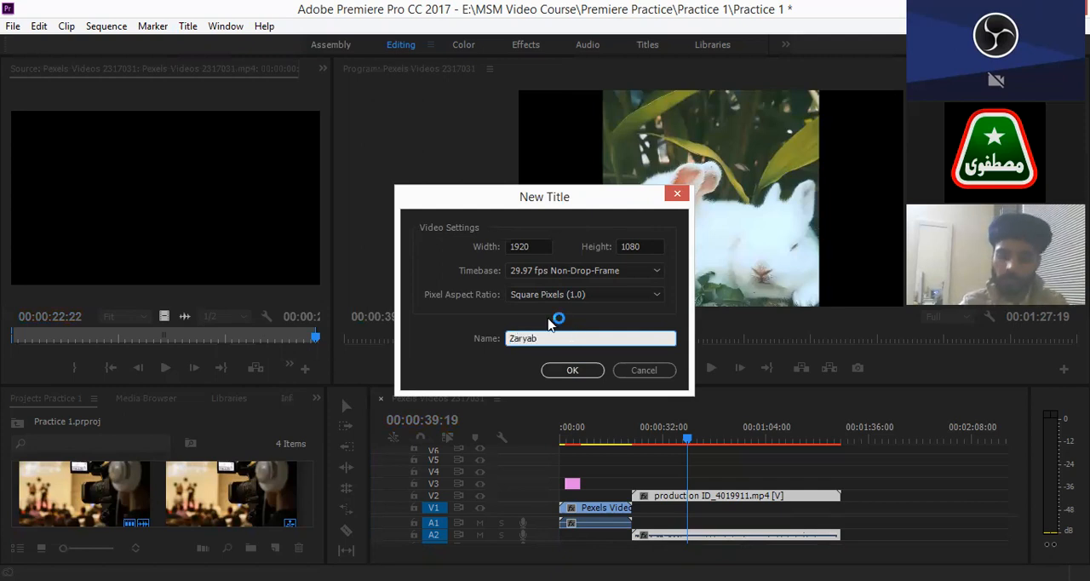
pyautogui.click(576, 375)
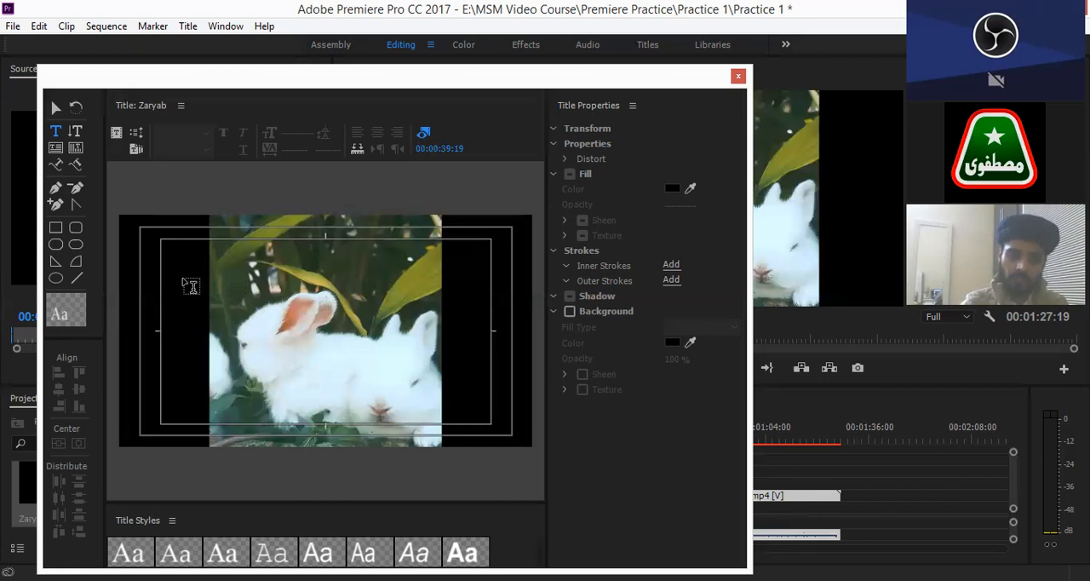
# - Add the person's first name as Adobe Arabic Regular text in the upper-left area of the title frame, and select the whole word
pyautogui.click(182, 275)
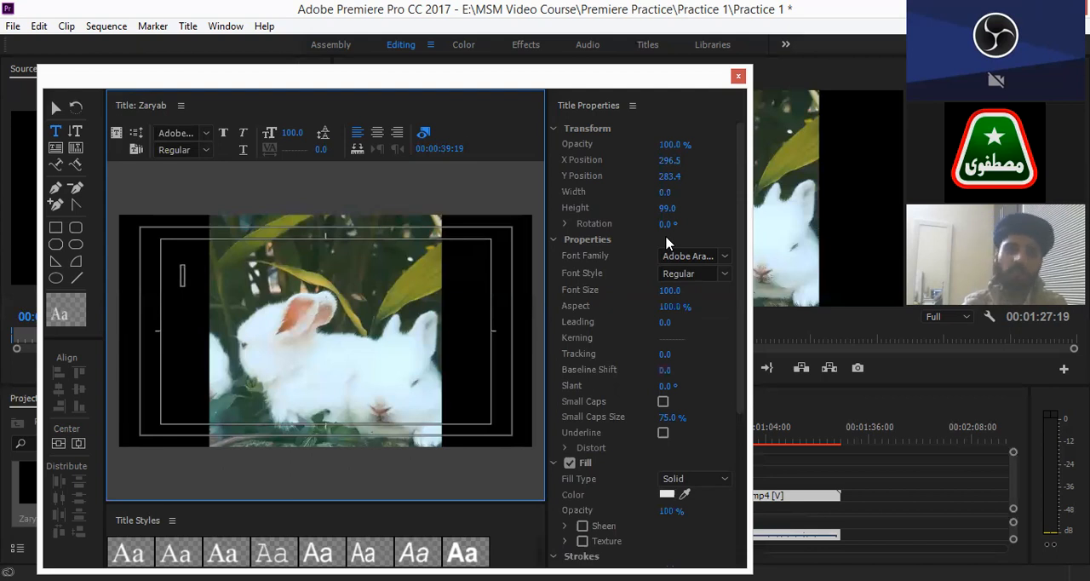
pyautogui.click(205, 137)
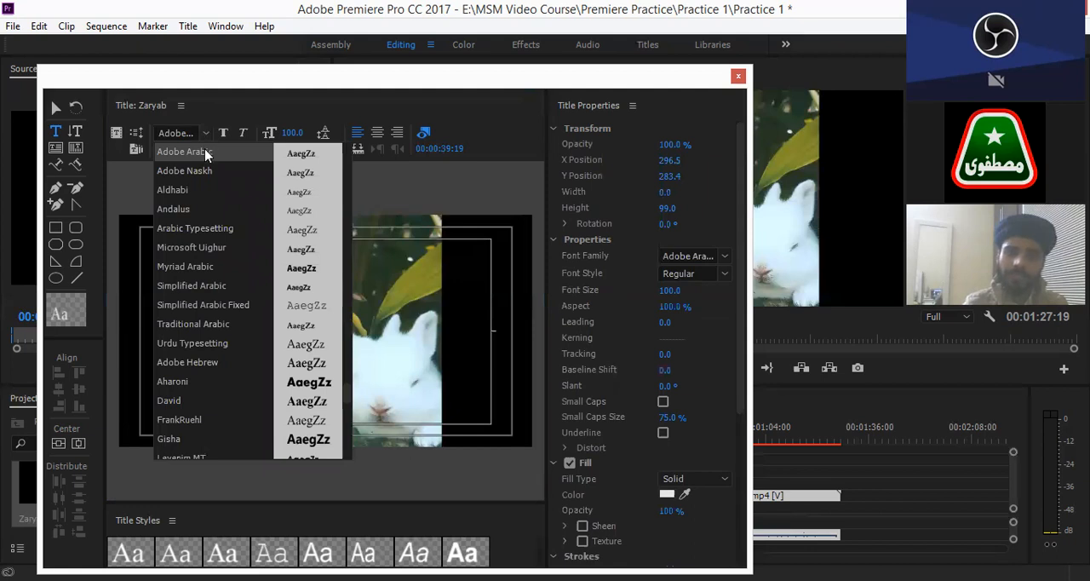
pyautogui.click(205, 151)
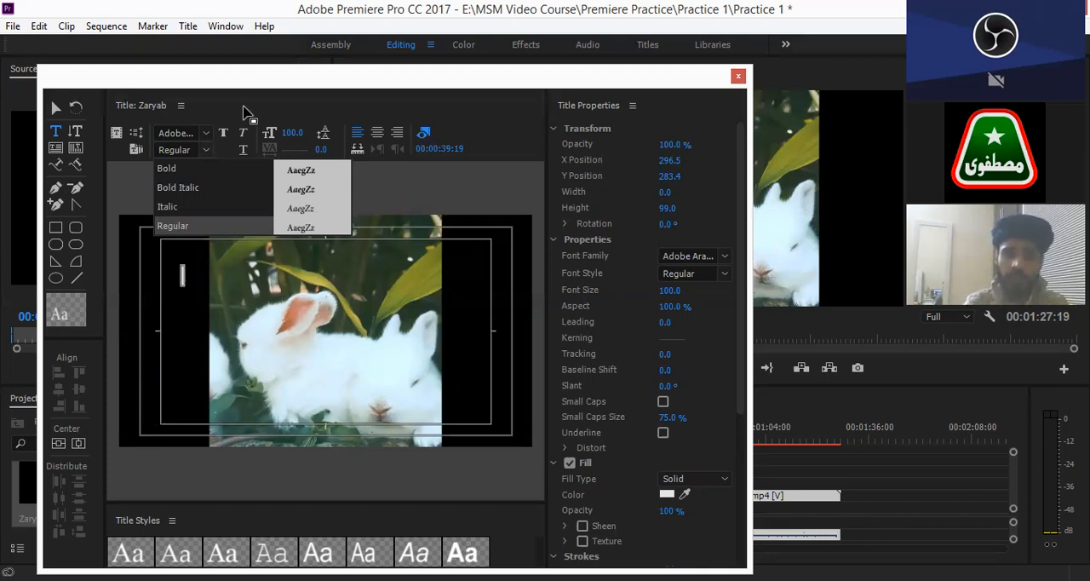
pyautogui.click(181, 274)
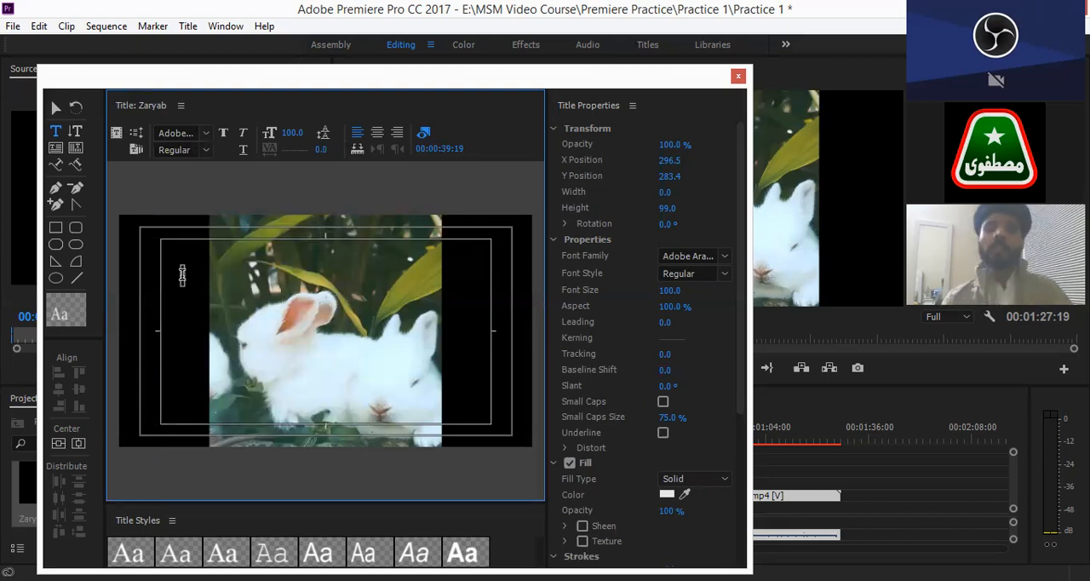
pyautogui.write('Zaryab')
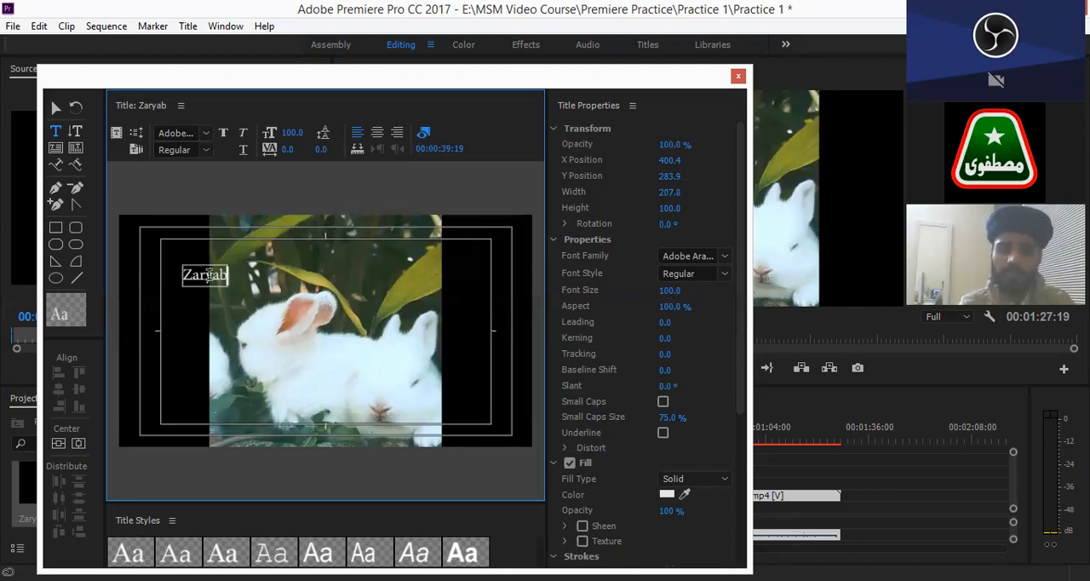
pyautogui.doubleClick(183, 274)
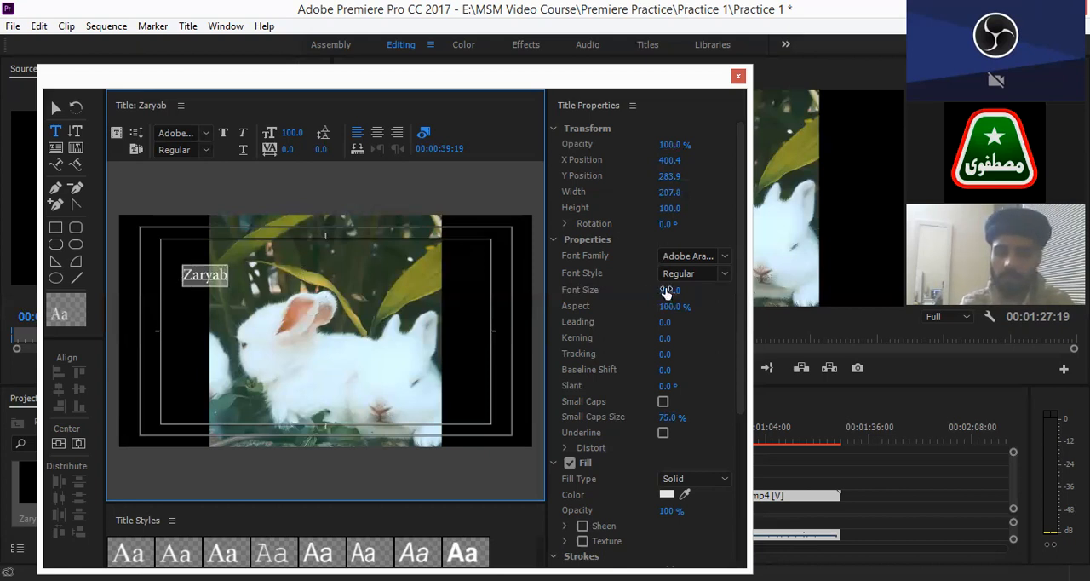
# - Try out several font sizes on the title text up to 375, finishing at 149
pyautogui.moveTo(669, 290)
pyautogui.mouseDown()
pyautogui.moveTo(694, 292)
pyautogui.moveTo(673, 290)
pyautogui.mouseUp()
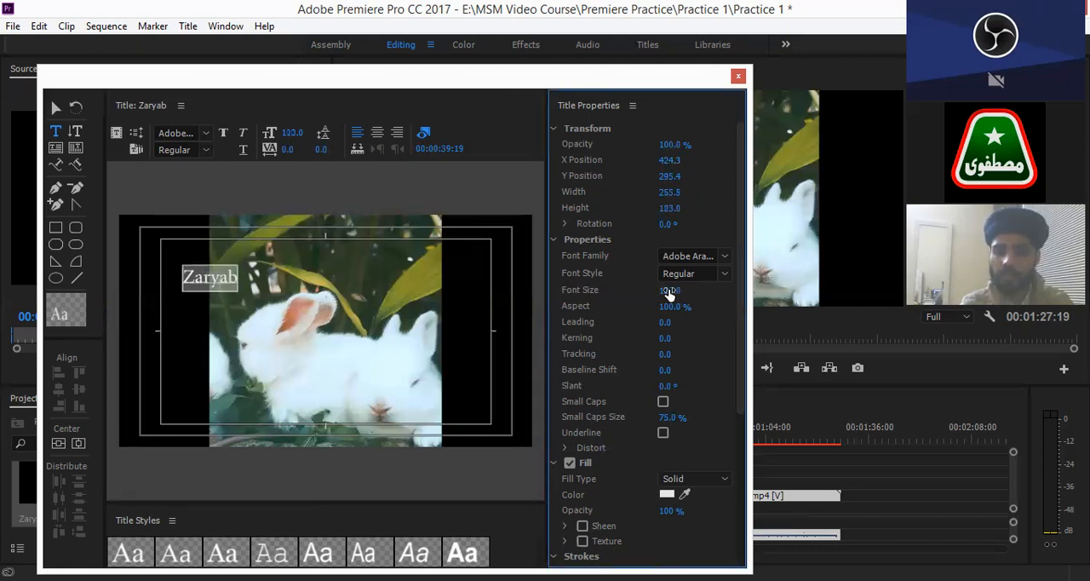
pyautogui.moveTo(688, 292)
pyautogui.mouseDown()
pyautogui.moveTo(707, 290)
pyautogui.moveTo(673, 290)
pyautogui.mouseUp()
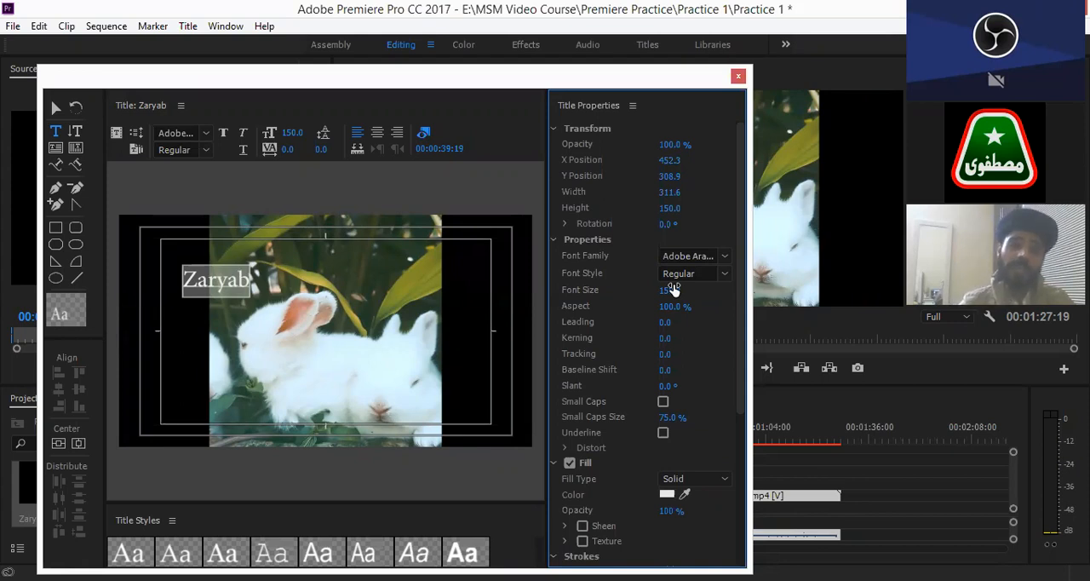
pyautogui.moveTo(667, 292)
pyautogui.mouseDown()
pyautogui.moveTo(738, 293)
pyautogui.moveTo(673, 290)
pyautogui.mouseUp()
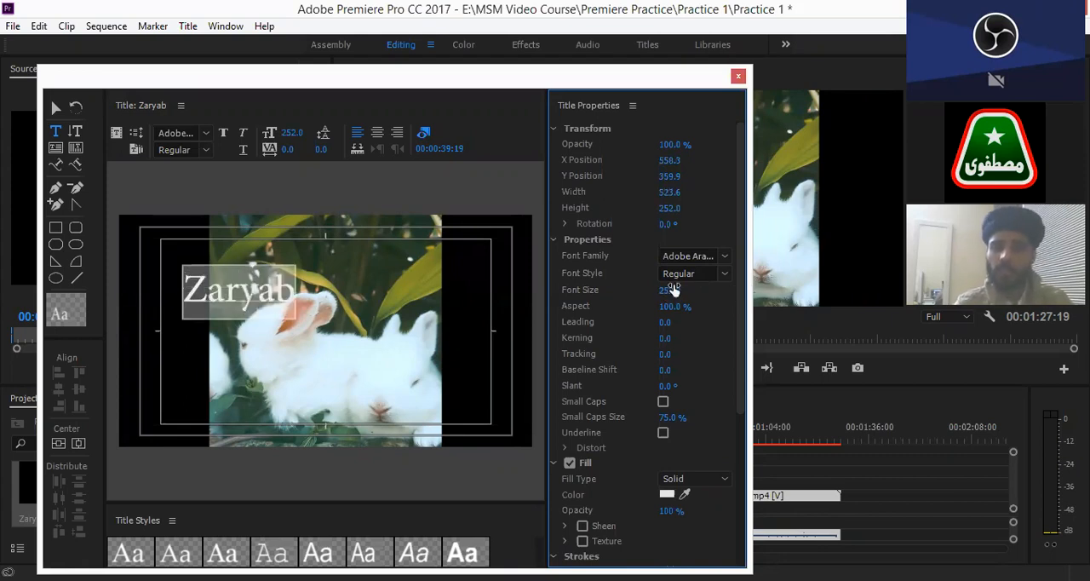
pyautogui.moveTo(673, 290); pyautogui.dragTo(673, 290)
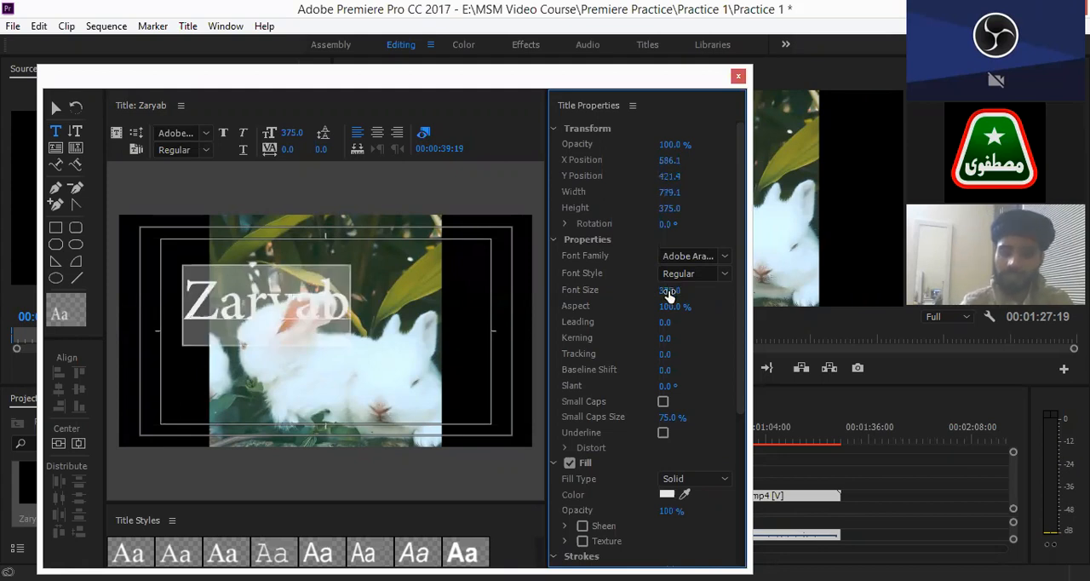
pyautogui.moveTo(669, 291); pyautogui.dragTo(673, 290)
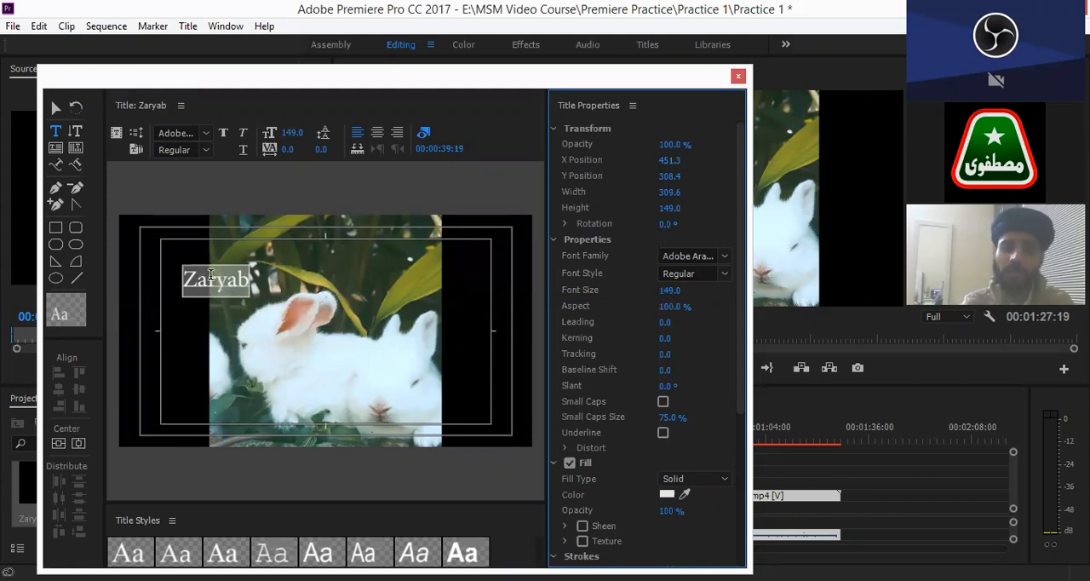
# - Set the title text's font size to 300
pyautogui.click(670, 290)
pyautogui.write('300')
pyautogui.write('0')
pyautogui.press('BackSpace')
pyautogui.press('Return')
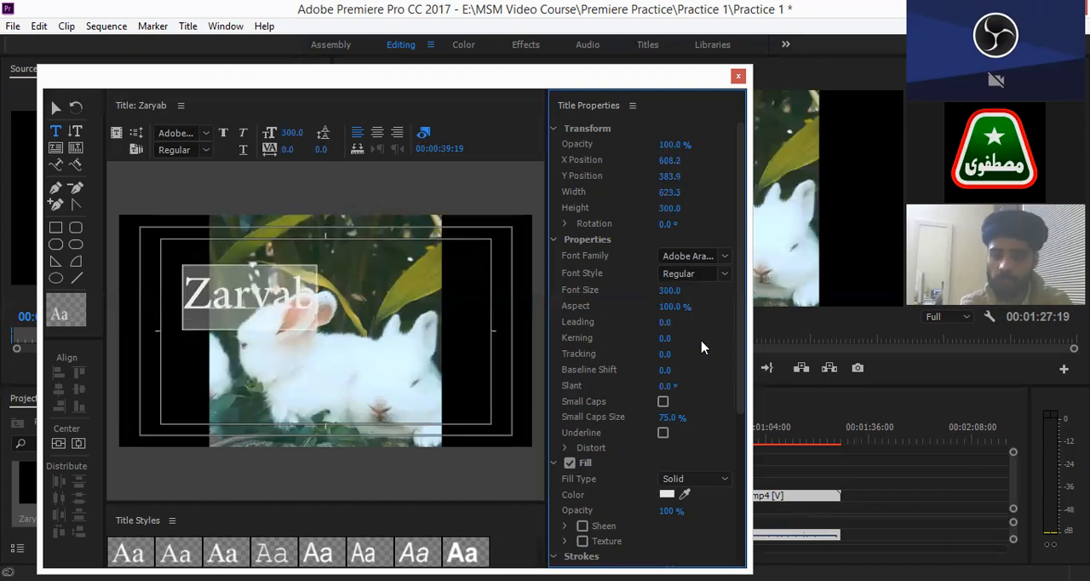
# - Set the title text's font size to 600
pyautogui.click(673, 289)
pyautogui.write('600')
pyautogui.press('Return')
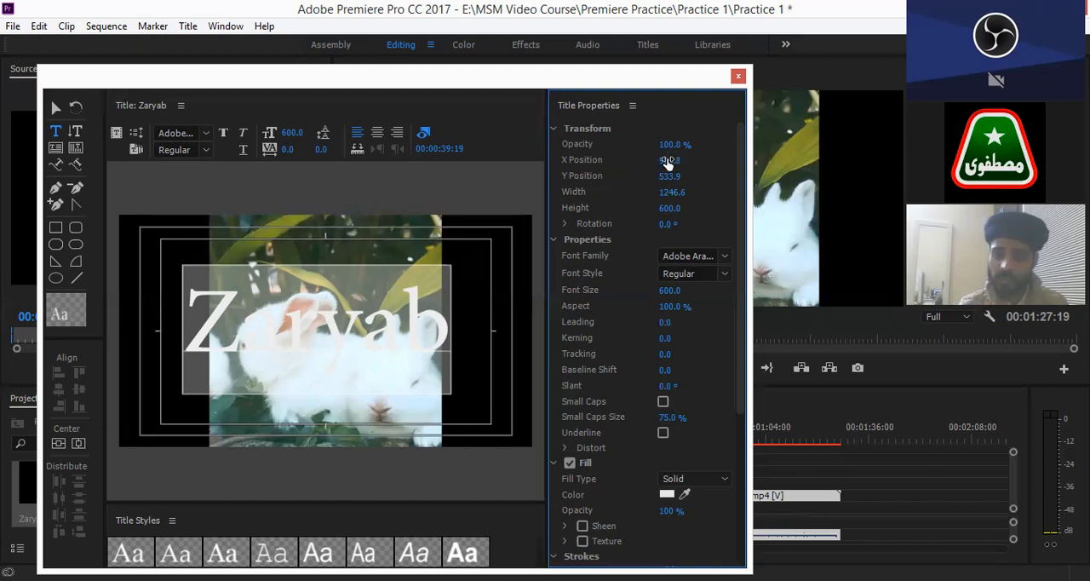
# - Shift the title text horizontally to an X Position of 1006.8
pyautogui.moveTo(675, 159); pyautogui.dragTo(656, 160)
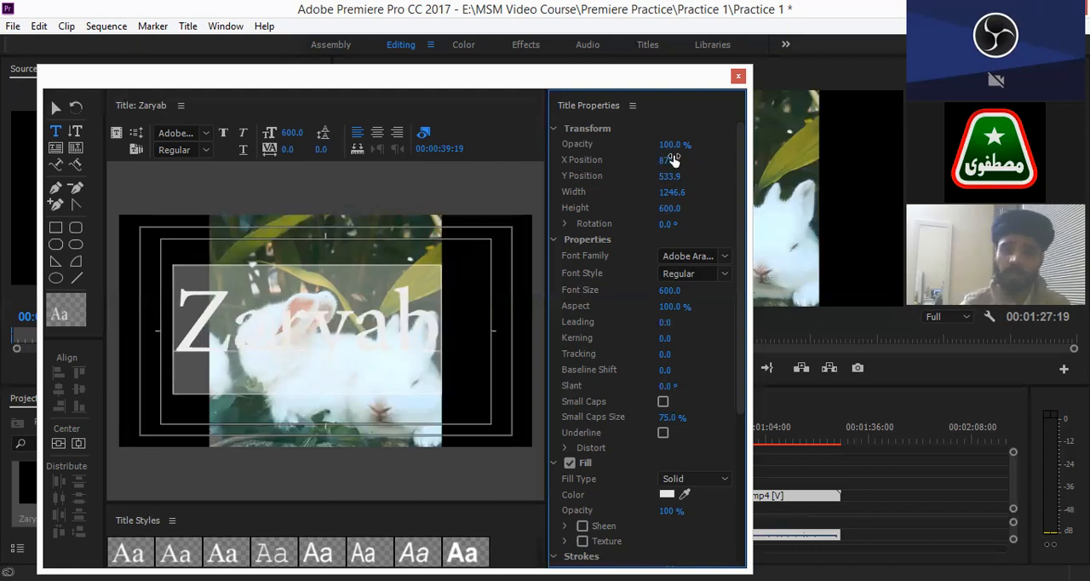
pyautogui.moveTo(670, 163); pyautogui.dragTo(759, 167)
pyautogui.moveTo(675, 160)
pyautogui.mouseDown()
pyautogui.moveTo(640, 163)
pyautogui.moveTo(679, 160)
pyautogui.mouseUp()
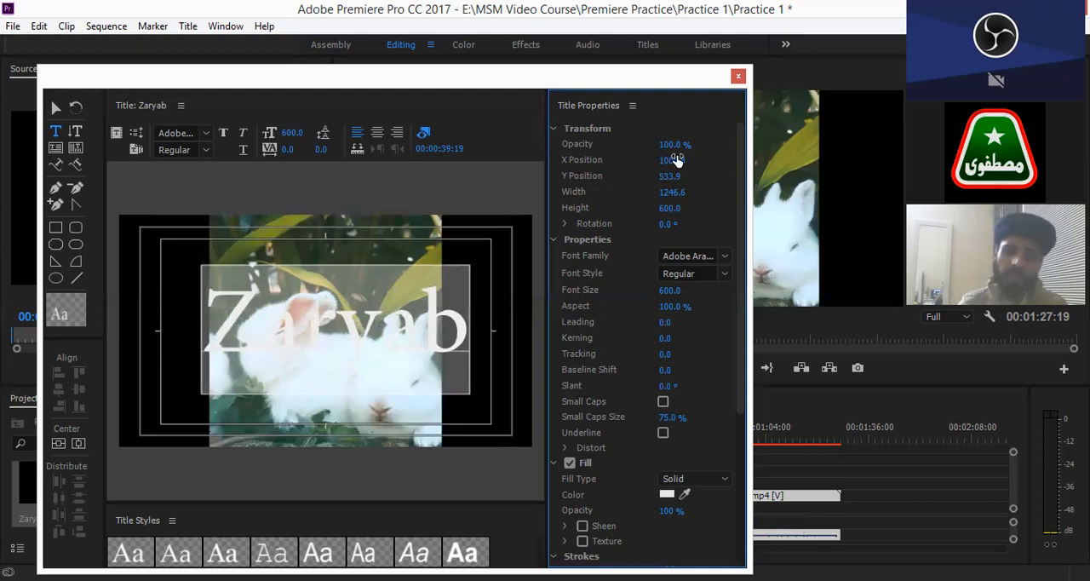
# - Change the title text's font family to Myriad Arabic
pyautogui.click(726, 257)
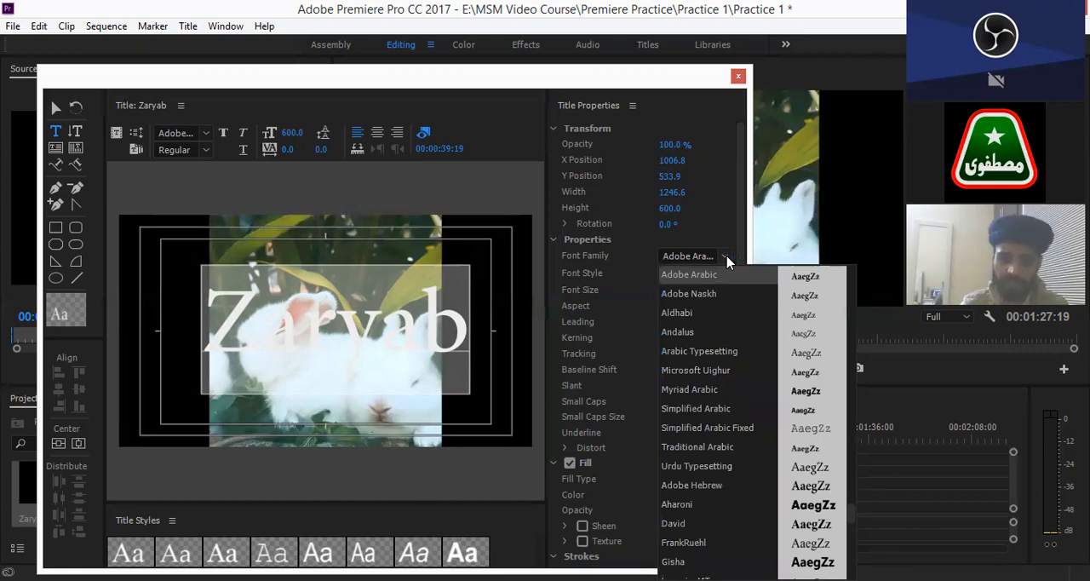
pyautogui.click(688, 389)
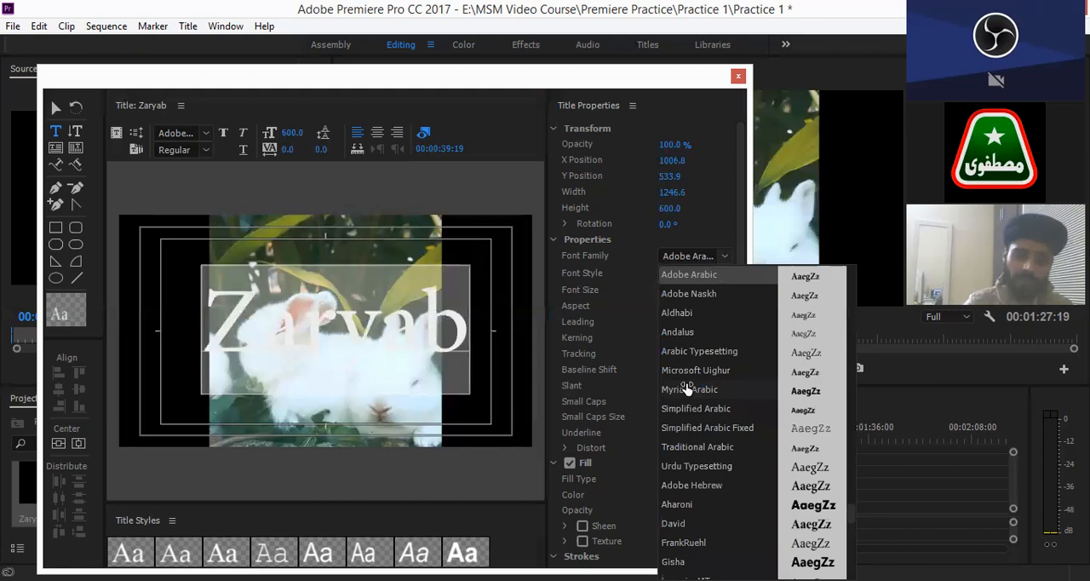
pyautogui.click(688, 390)
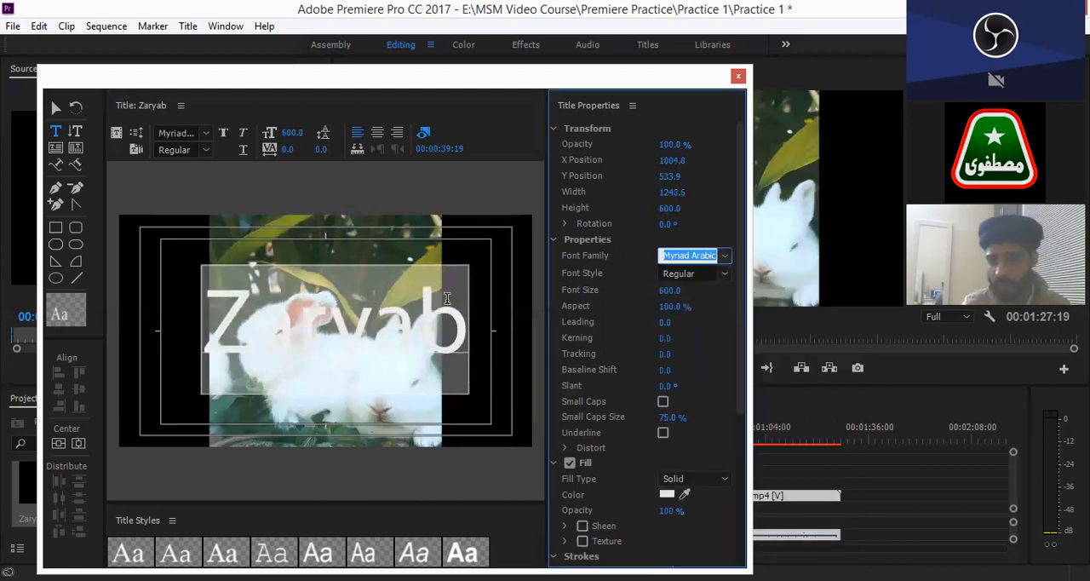
# - Set the title text's font size to 200 and close the title editor
pyautogui.click(726, 221)
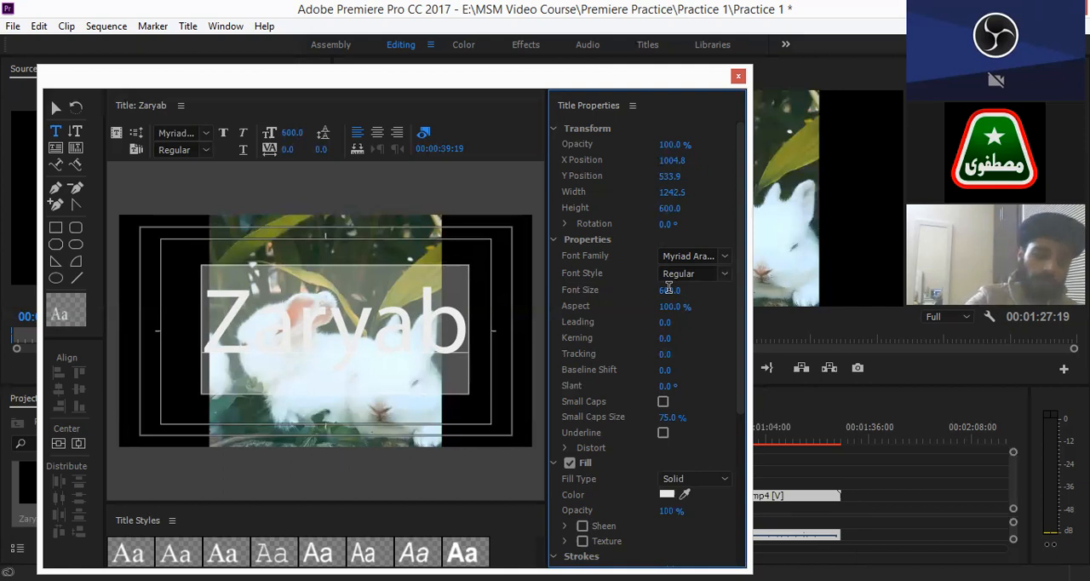
pyautogui.click(669, 289)
pyautogui.write('2')
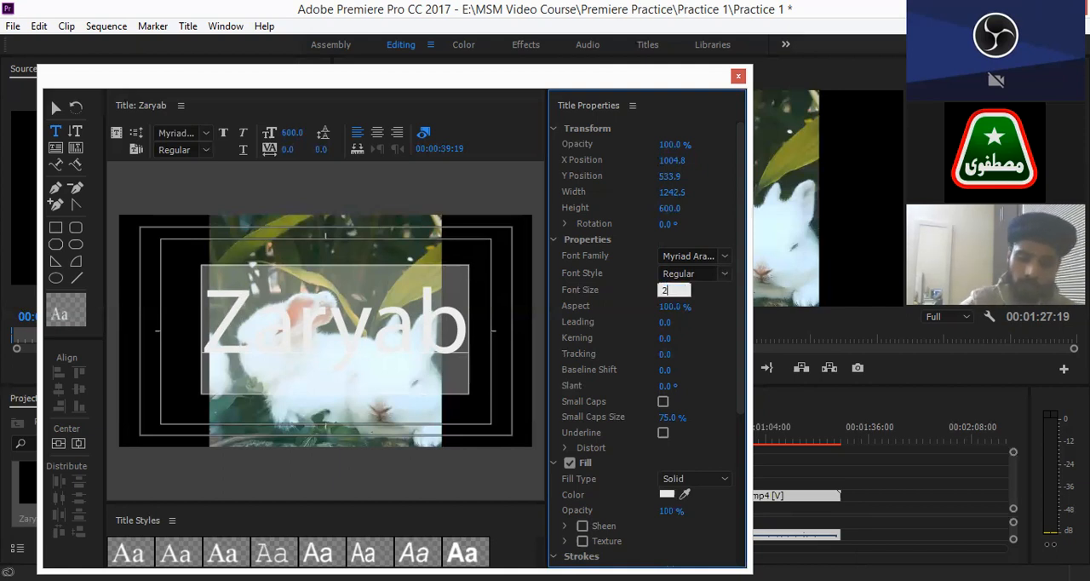
pyautogui.write('00')
pyautogui.press('Return')
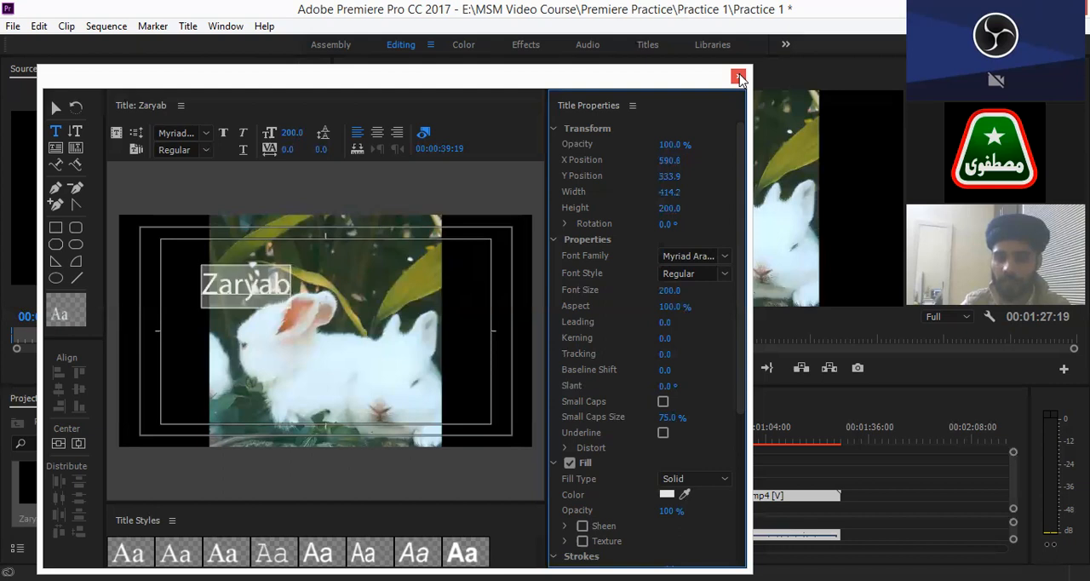
pyautogui.click(739, 78)
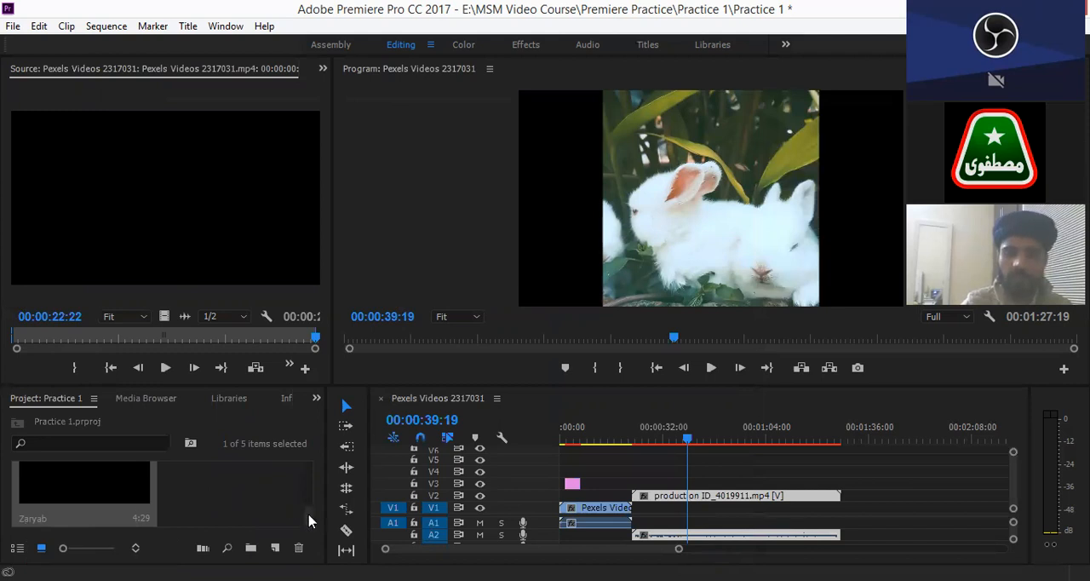
# - Place the title on track V4 directly above the short V3 clip near the sequence start, and move the playhead to 00:00:04:06
pyautogui.moveTo(309, 514); pyautogui.dragTo(309, 517)
pyautogui.scroll(1, 59, 479)
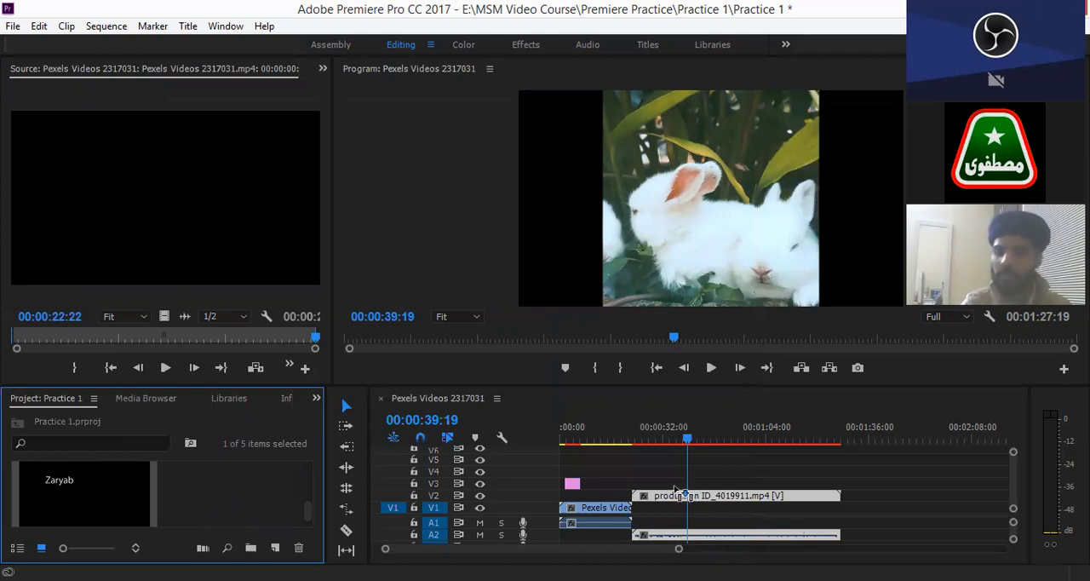
pyautogui.moveTo(674, 487); pyautogui.dragTo(674, 487)
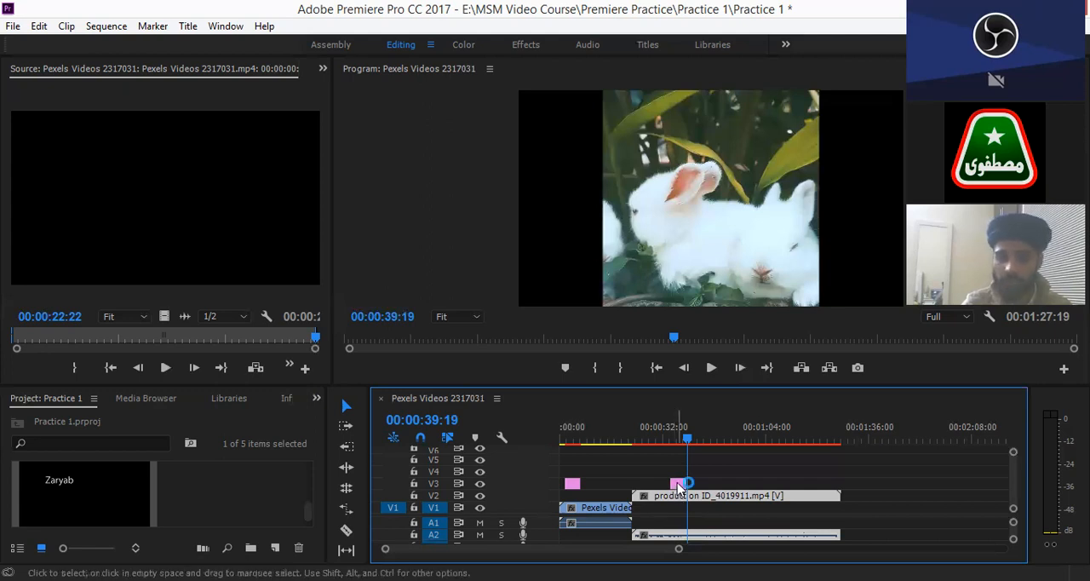
pyautogui.click(680, 487)
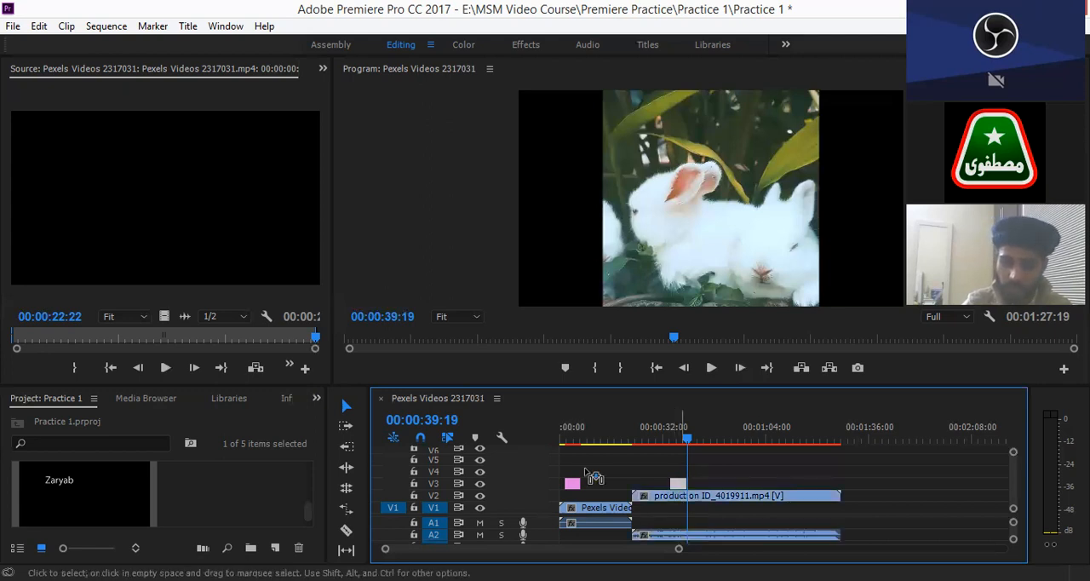
pyautogui.hotkey('ctrl', 'z')
pyautogui.moveTo(687, 440); pyautogui.dragTo(573, 436)
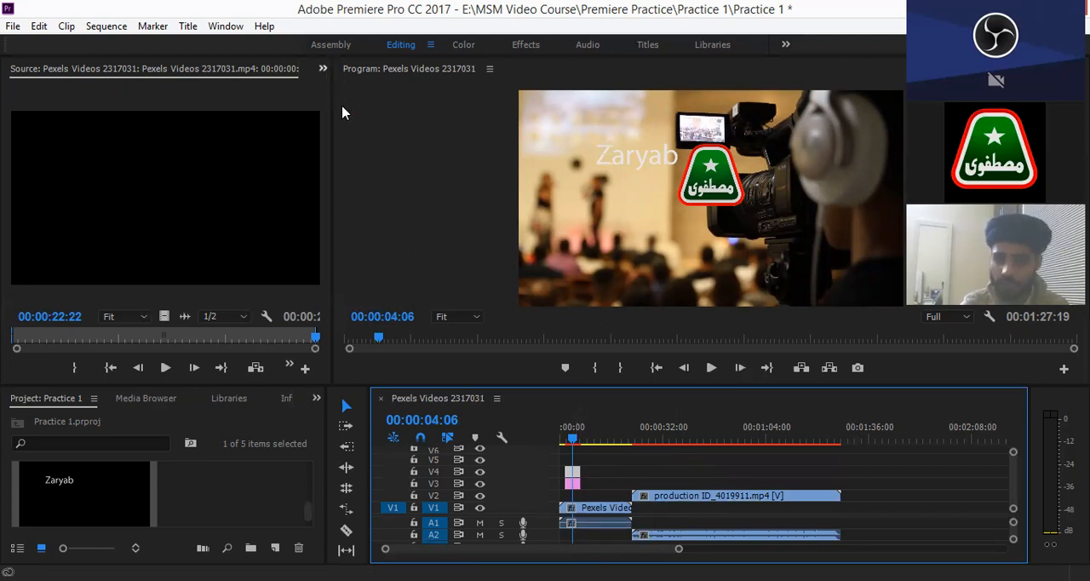
# - In the V4 title clip's Effect Controls, set Scale to 147 and Position to 967, 1279, moving the text near the frame's lower edge
pyautogui.click(322, 68)
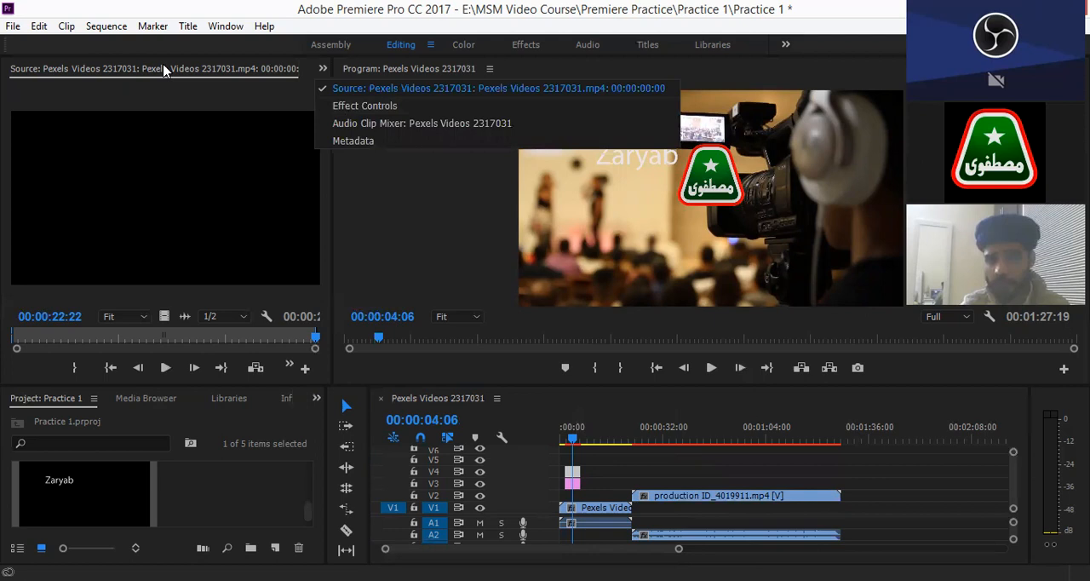
pyautogui.click(358, 106)
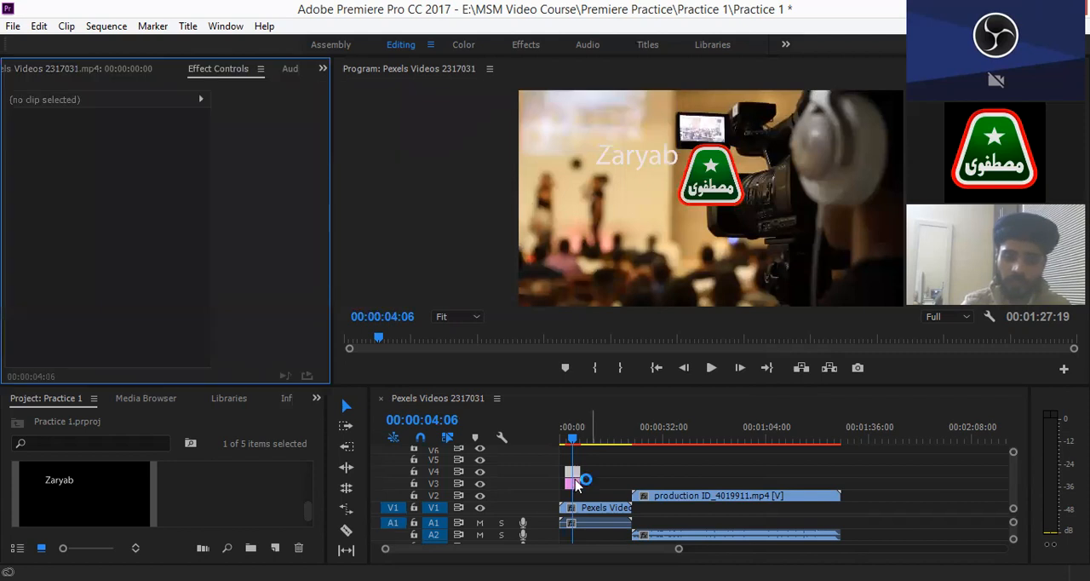
pyautogui.click(576, 480)
pyautogui.click(573, 475)
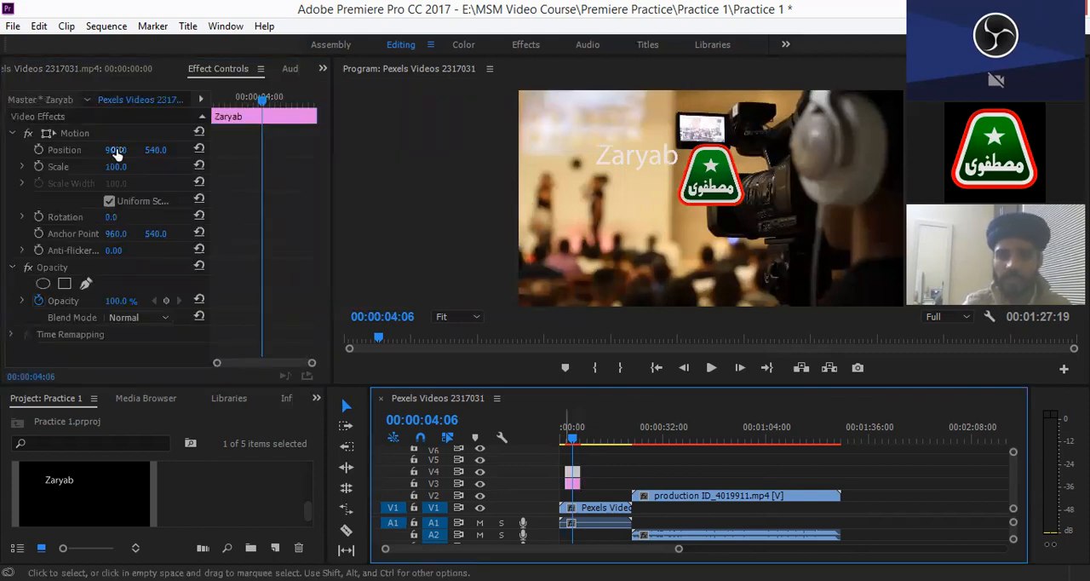
pyautogui.moveTo(117, 155)
pyautogui.mouseDown()
pyautogui.moveTo(85, 155)
pyautogui.moveTo(122, 150)
pyautogui.mouseUp()
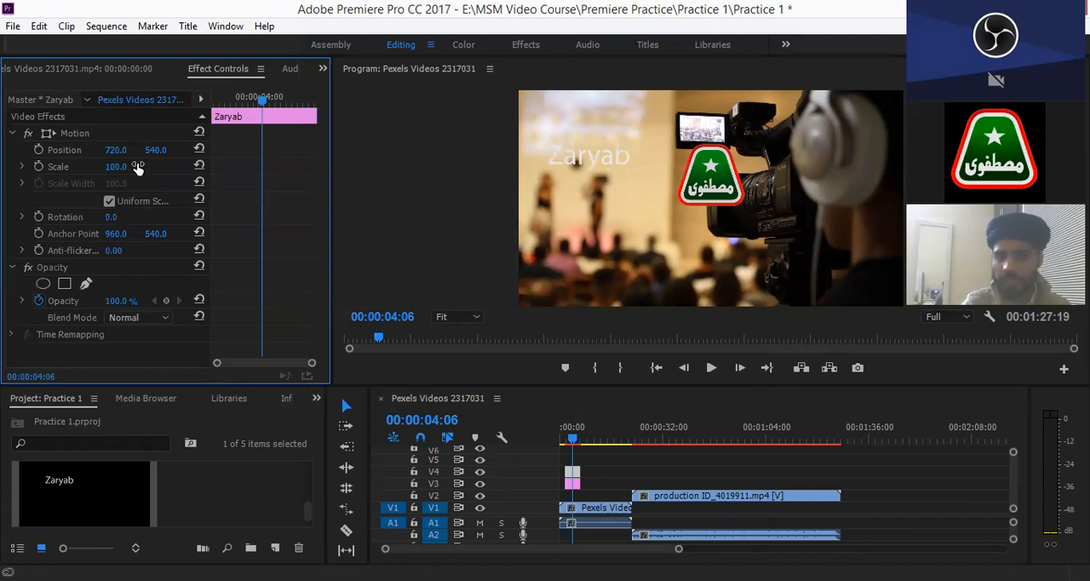
pyautogui.moveTo(150, 166); pyautogui.dragTo(310, 141)
pyautogui.moveTo(122, 150); pyautogui.dragTo(156, 150)
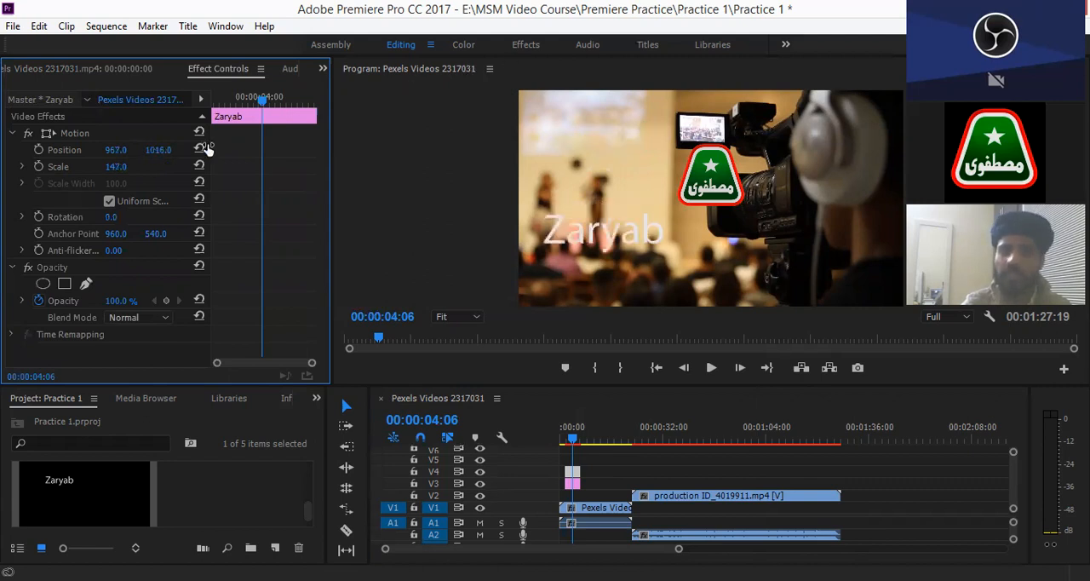
pyautogui.moveTo(153, 155)
pyautogui.mouseDown()
pyautogui.moveTo(228, 130)
pyautogui.moveTo(162, 151)
pyautogui.mouseUp()
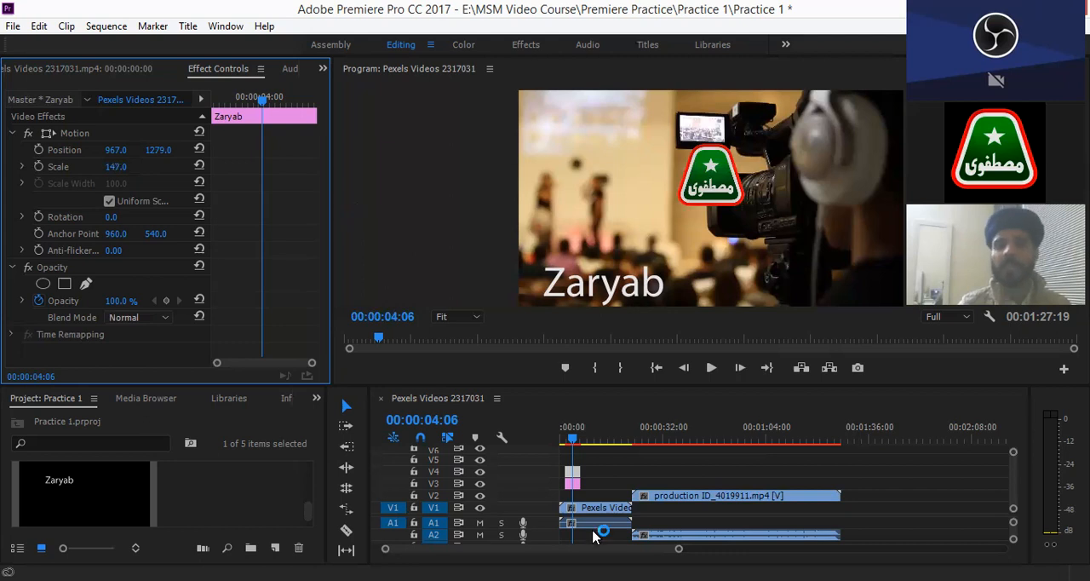
# - Select the production ID_4019911.mp4 clip on track V2
pyautogui.click(692, 501)
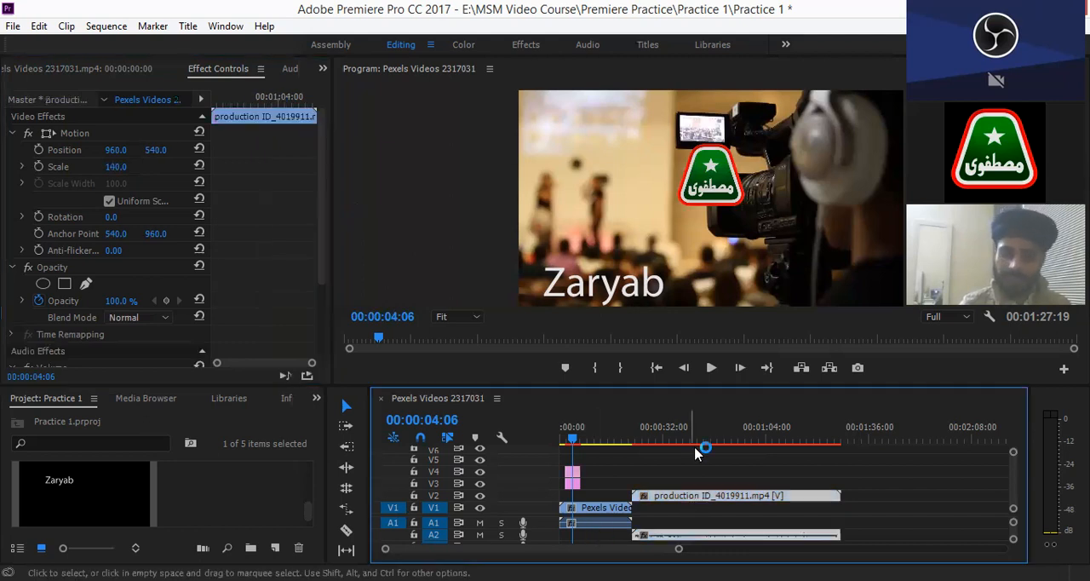
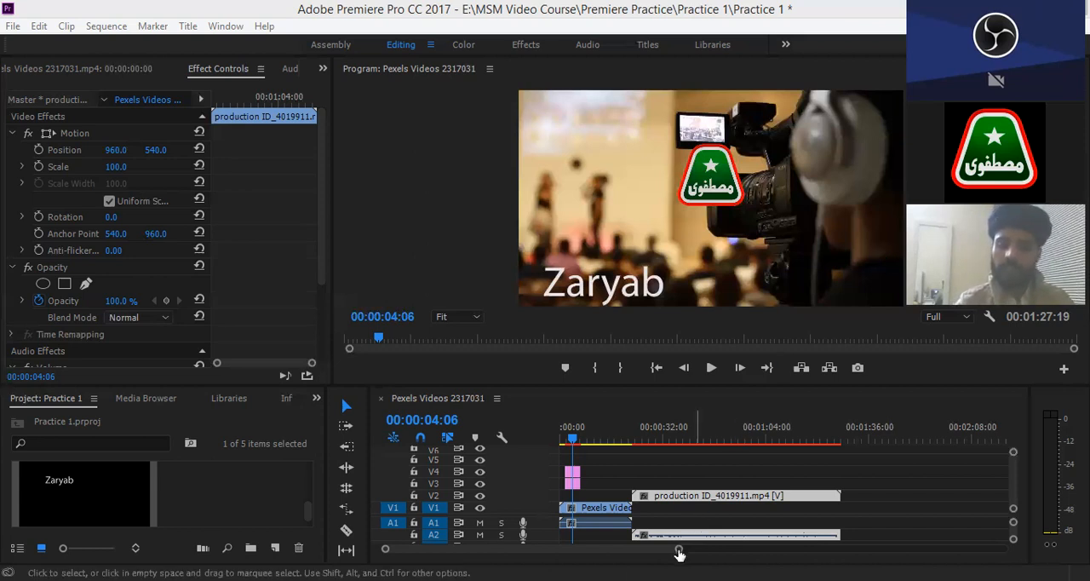
# - Extend the V4 title clip back to the sequence start and forward to slightly past the start of the V2 clip
pyautogui.moveTo(679, 550); pyautogui.dragTo(605, 534)
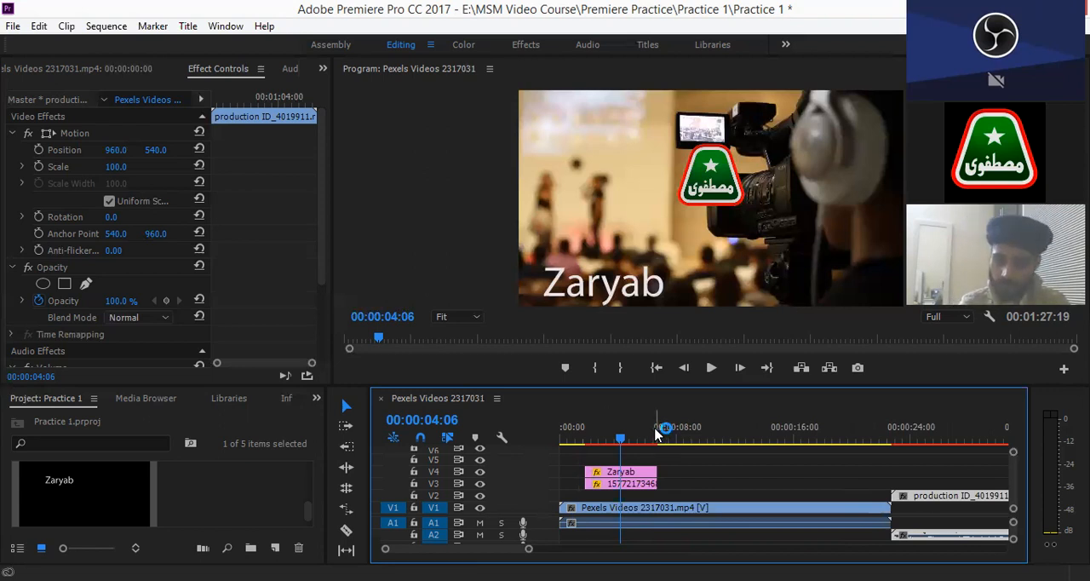
pyautogui.click(621, 439)
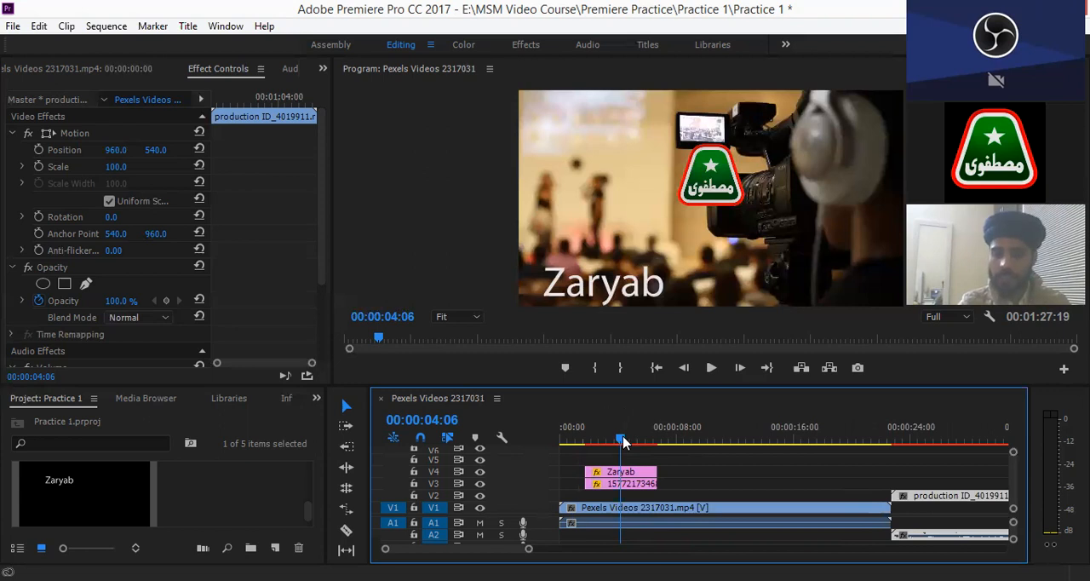
pyautogui.click(628, 479)
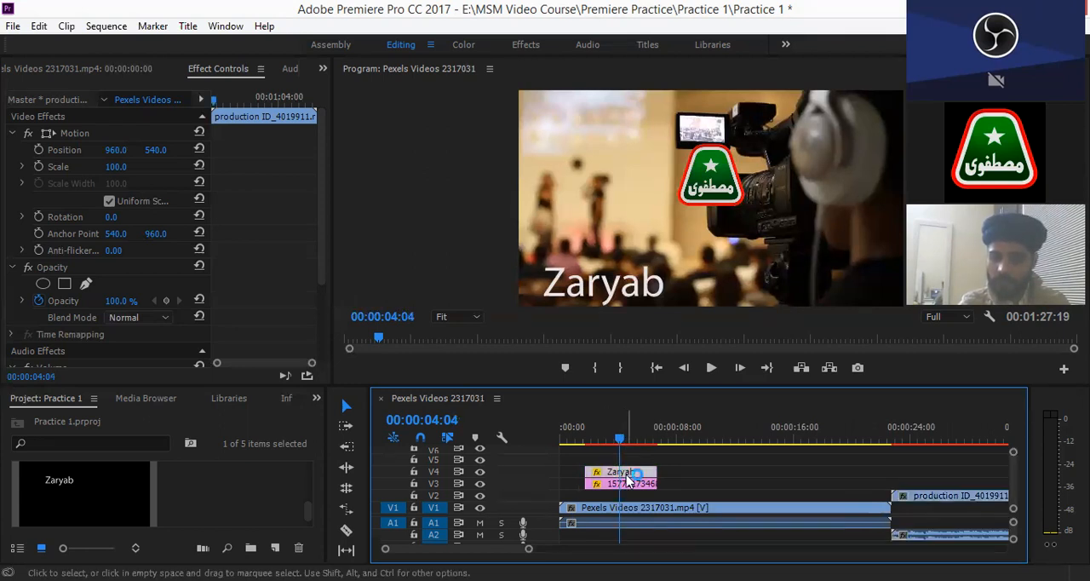
pyautogui.click(585, 441)
pyautogui.moveTo(655, 438); pyautogui.dragTo(632, 437)
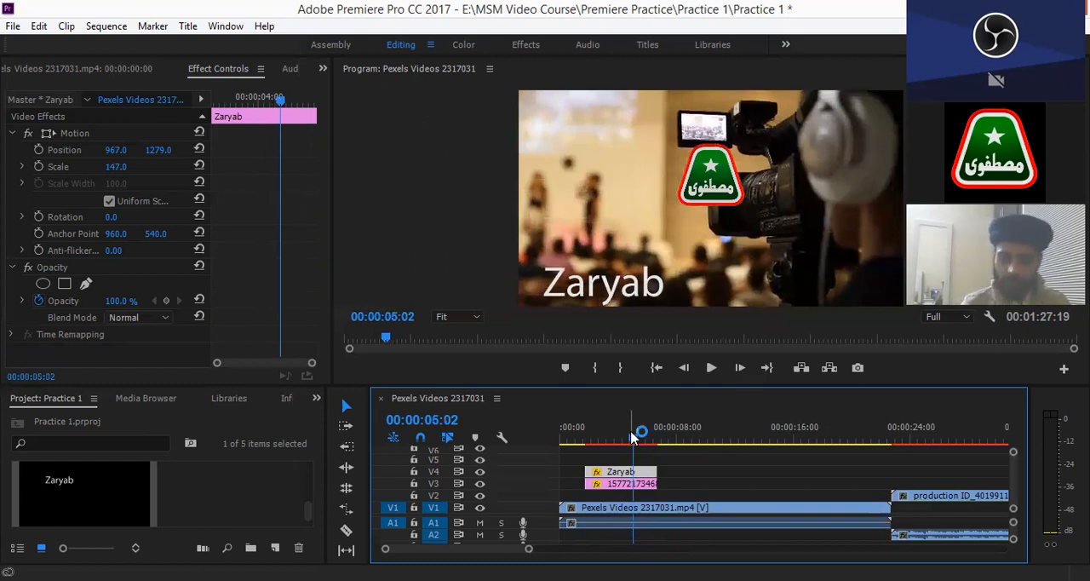
pyautogui.moveTo(806, 467); pyautogui.dragTo(818, 468)
pyautogui.moveTo(943, 470); pyautogui.dragTo(948, 469)
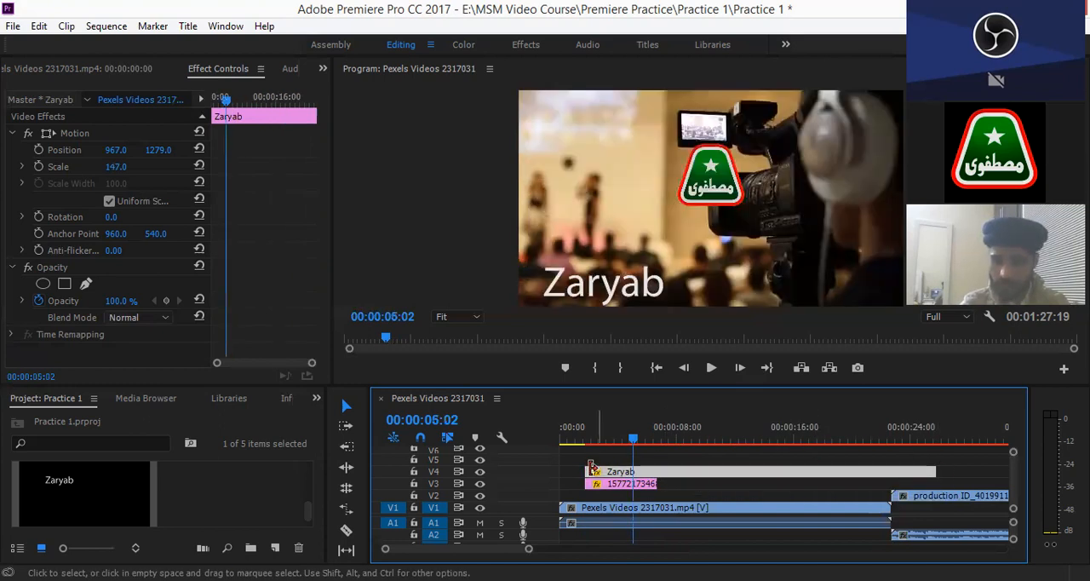
pyautogui.moveTo(589, 471); pyautogui.dragTo(532, 461)
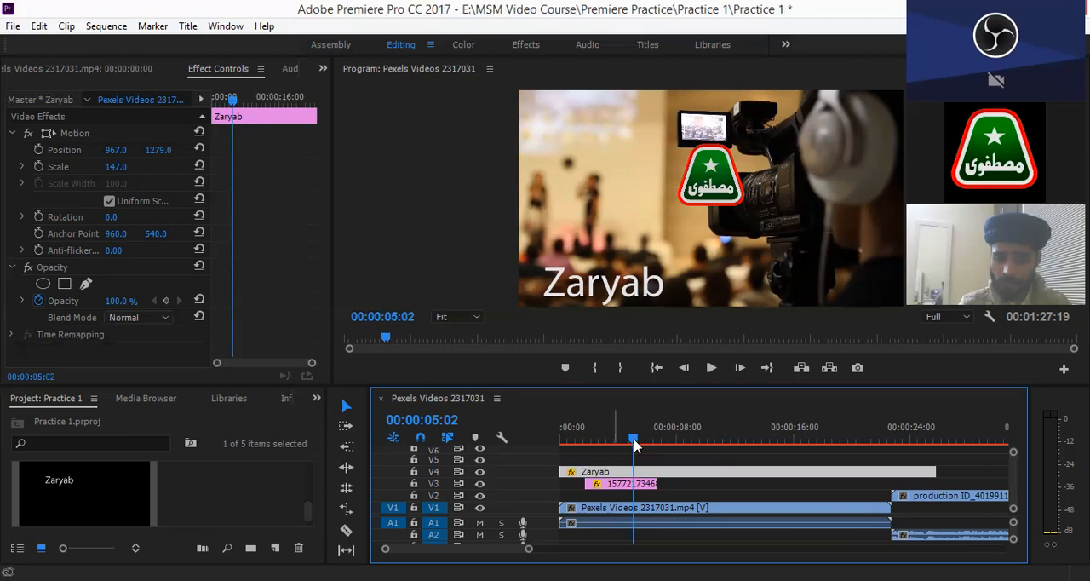
# - Check the title over the footage up to about 25 seconds, then enable Position animation on the title at 00:00:00:00
pyautogui.click(864, 439)
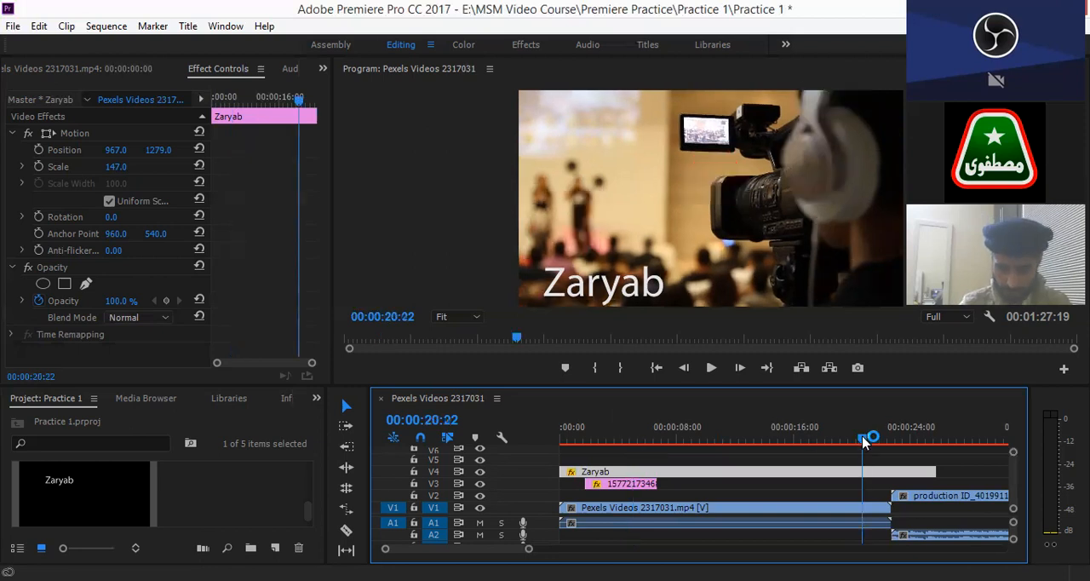
pyautogui.click(920, 437)
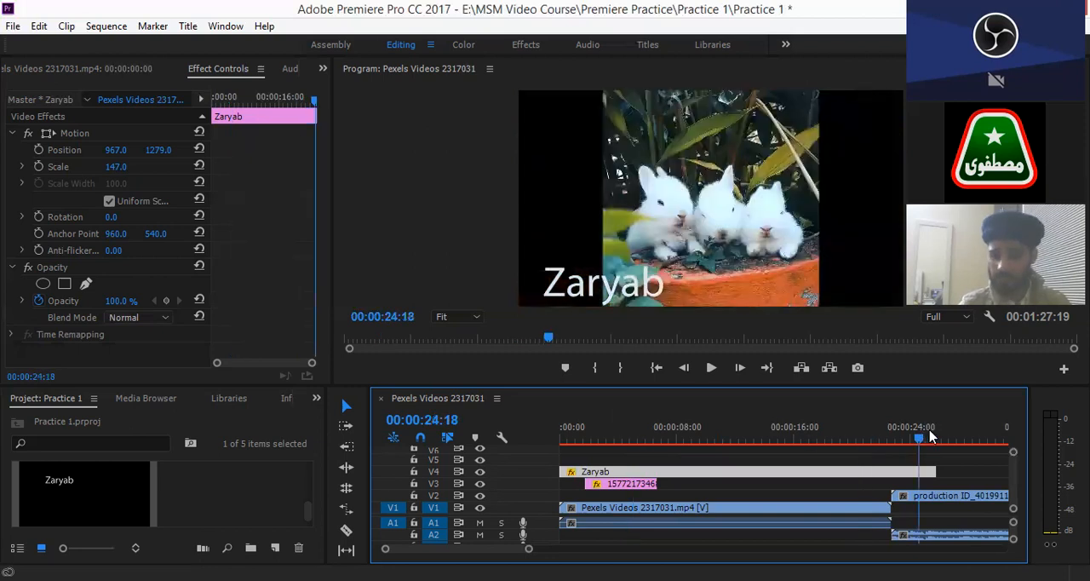
pyautogui.click(929, 437)
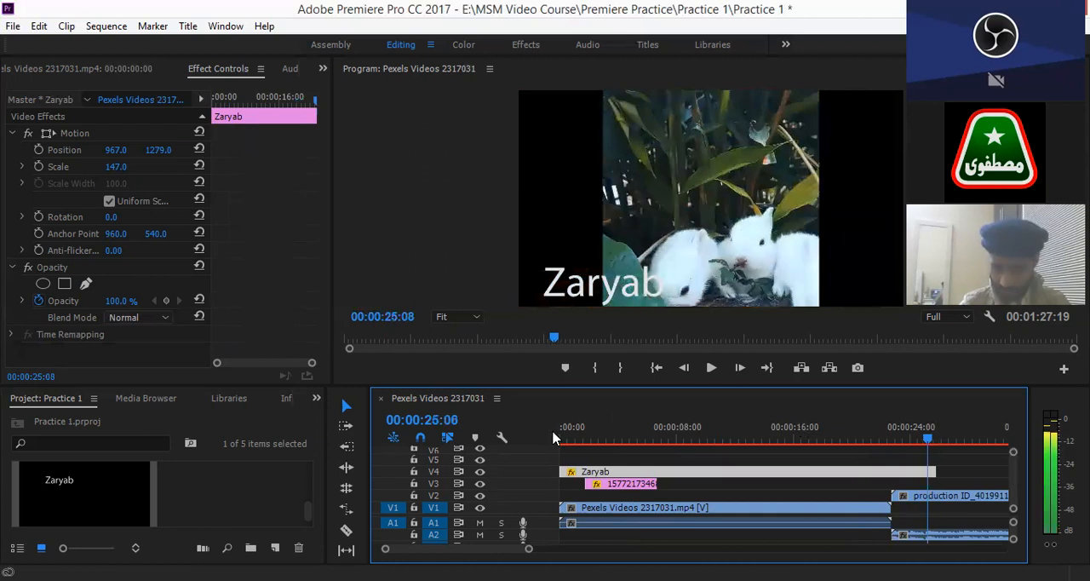
pyautogui.click(573, 438)
pyautogui.click(554, 438)
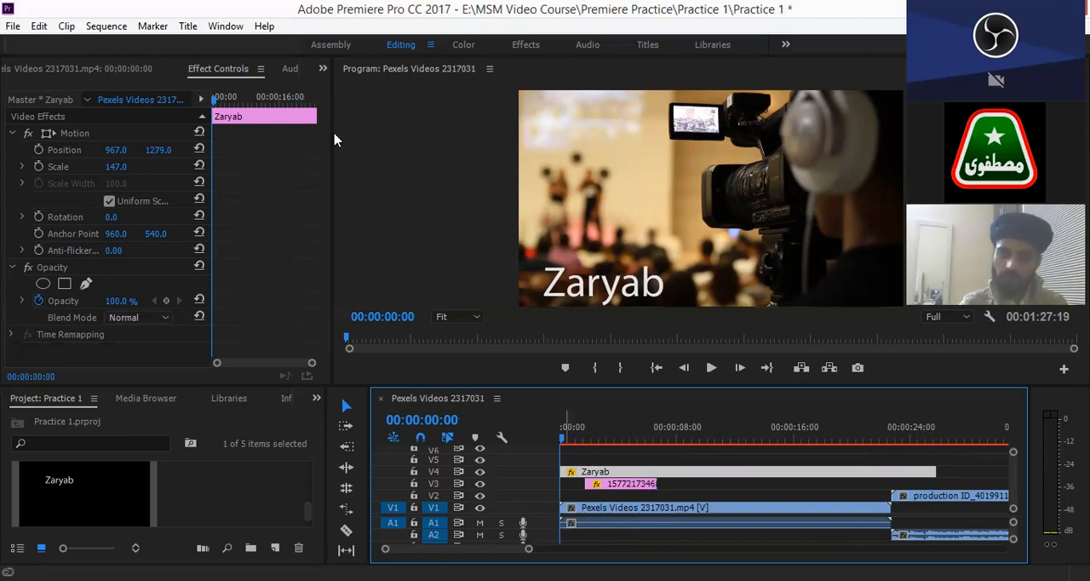
pyautogui.click(39, 151)
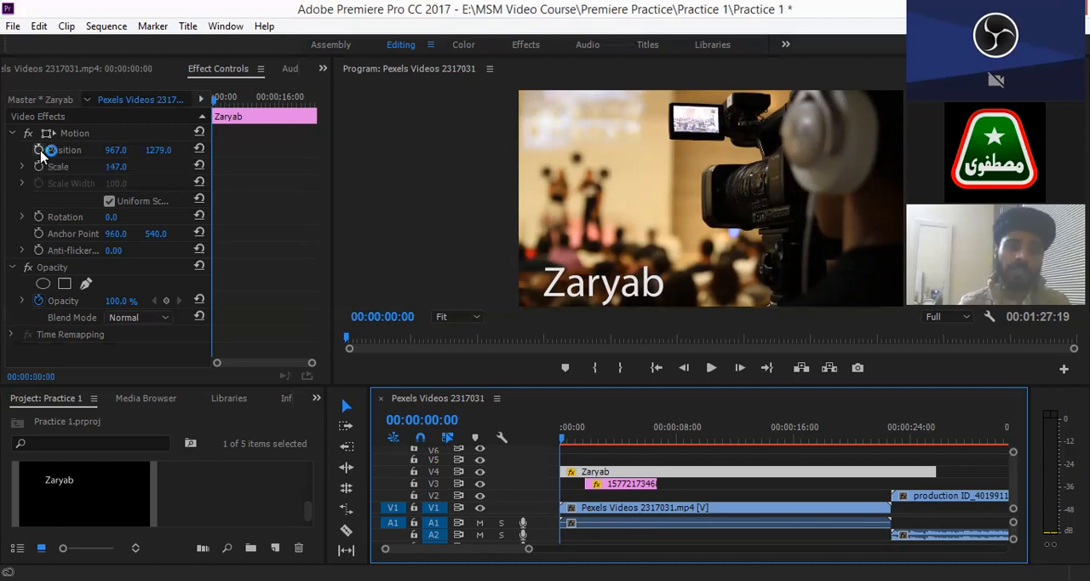
pyautogui.click(41, 151)
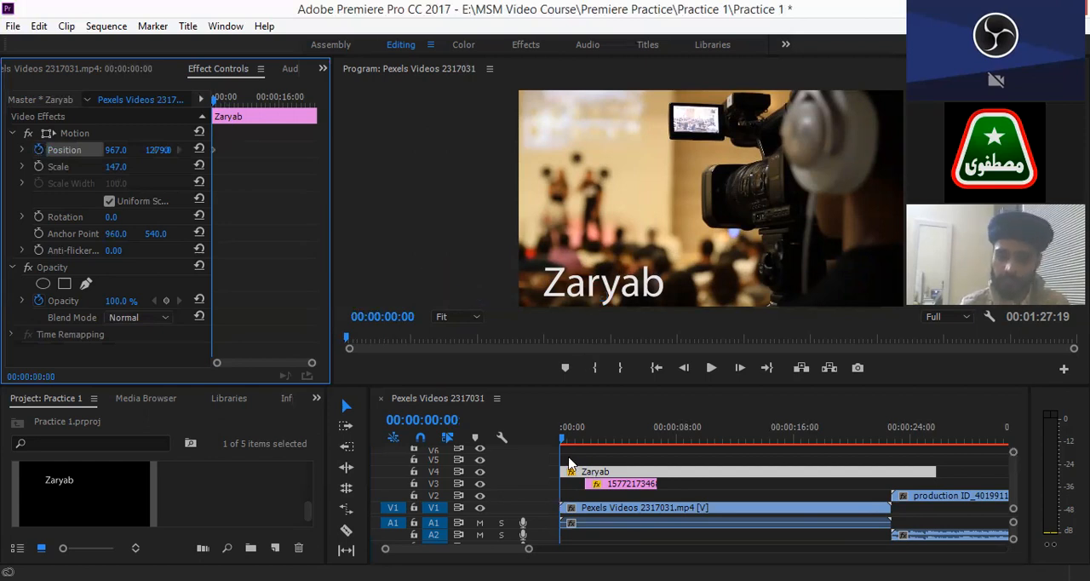
# - Keyframe the title's horizontal Position at 1197 at 00:00:05:02
pyautogui.click(584, 435)
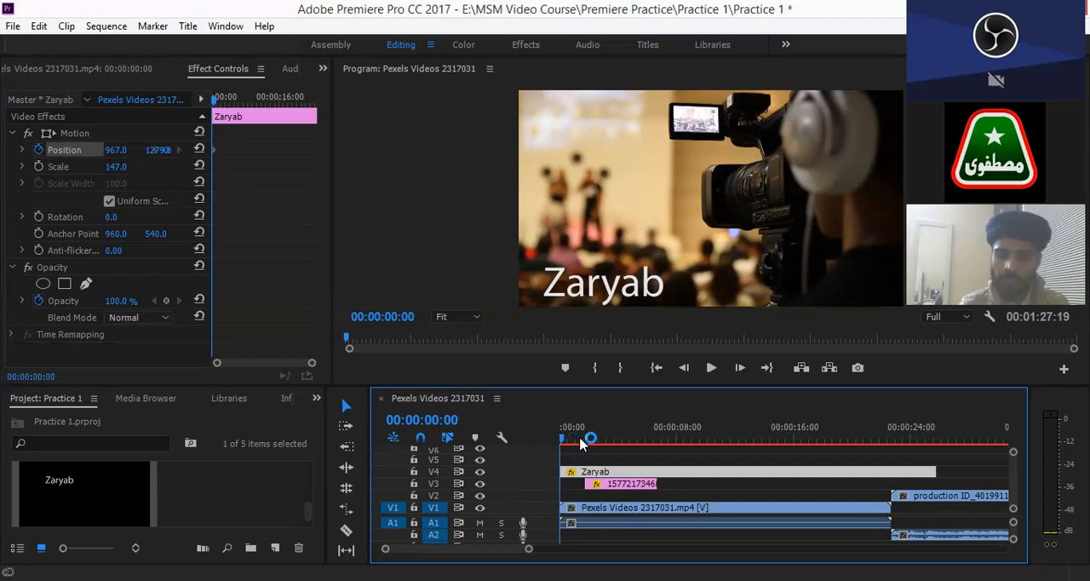
pyautogui.click(634, 438)
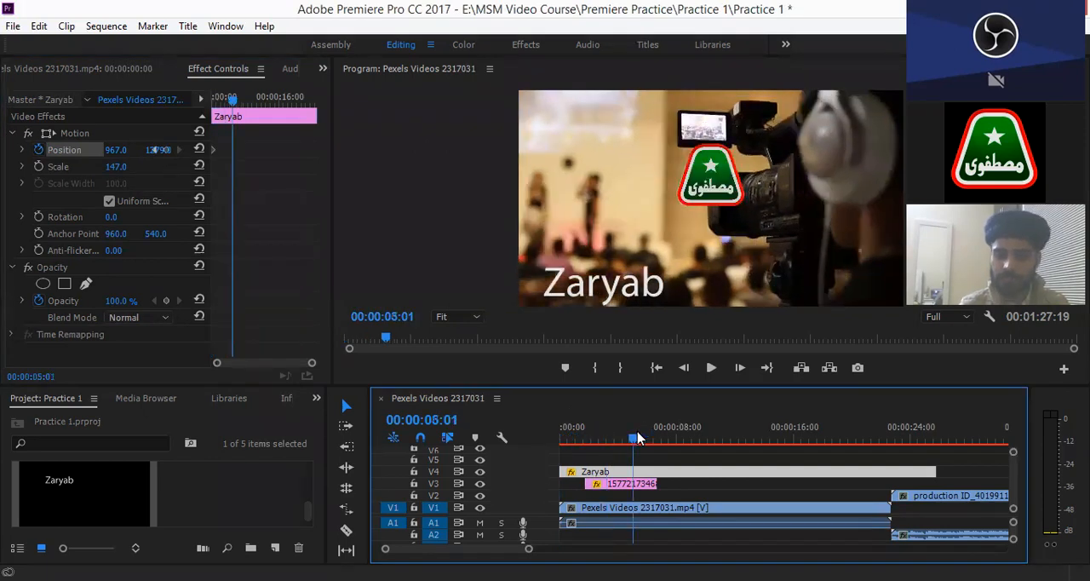
pyautogui.click(637, 438)
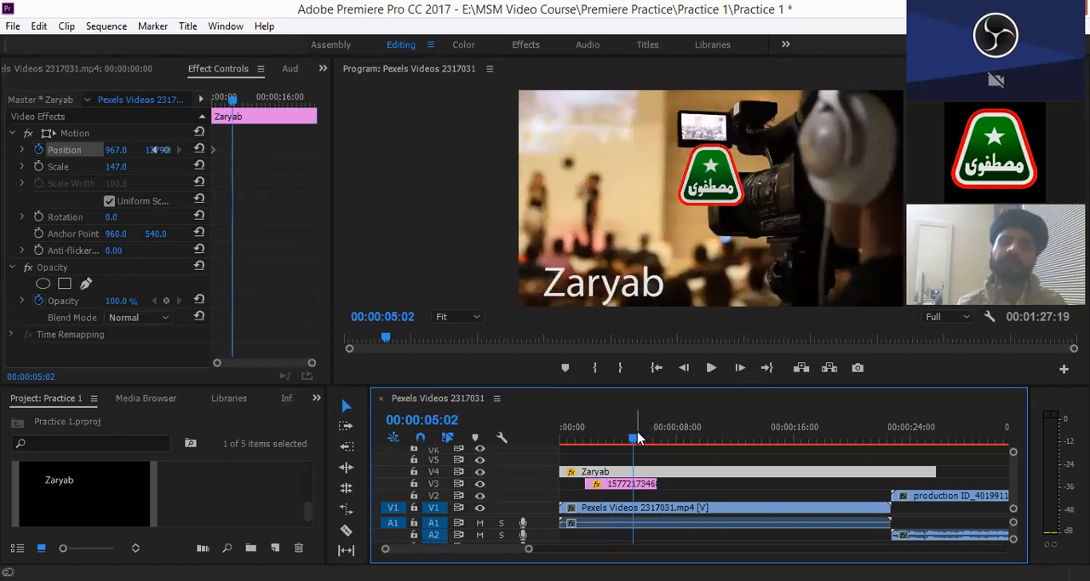
pyautogui.click(349, 187)
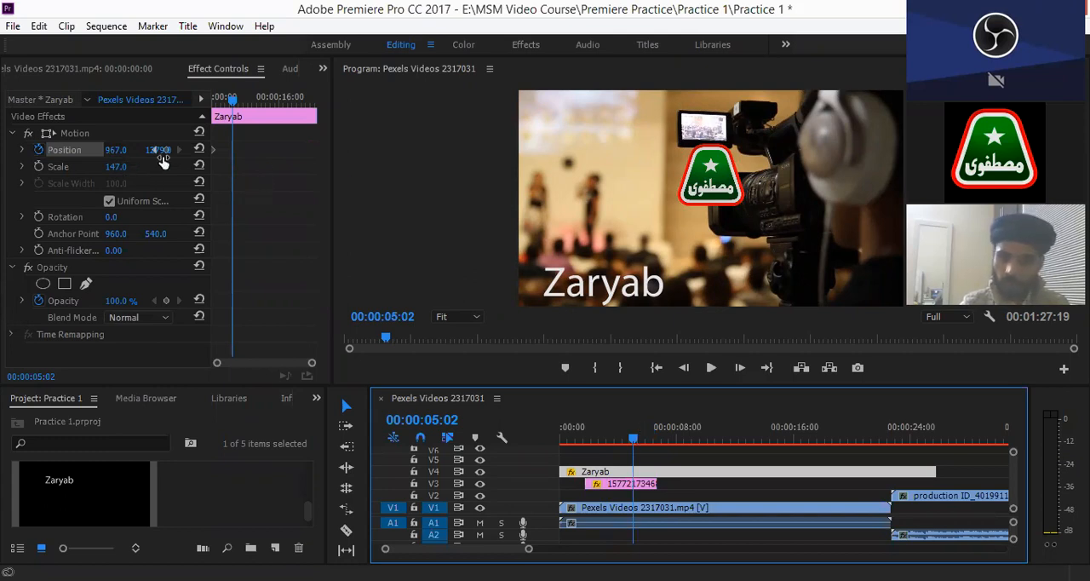
pyautogui.moveTo(113, 150); pyautogui.dragTo(288, 168)
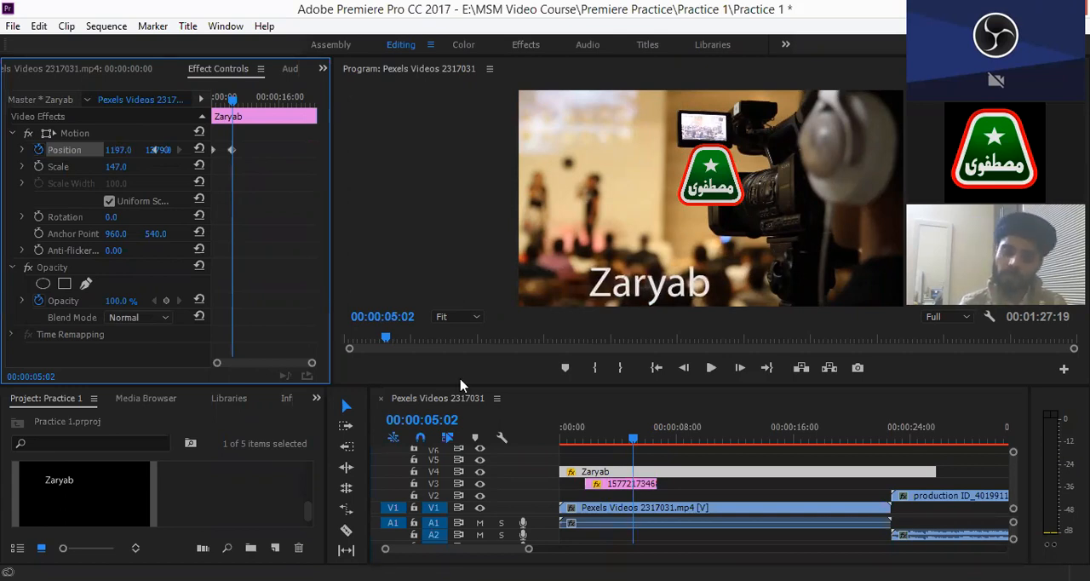
# - Widen the effect values area and add a Position keyframe at 00:00:10:00 that holds the title at 1197, 1279
pyautogui.click(638, 441)
pyautogui.moveTo(638, 441); pyautogui.dragTo(703, 443)
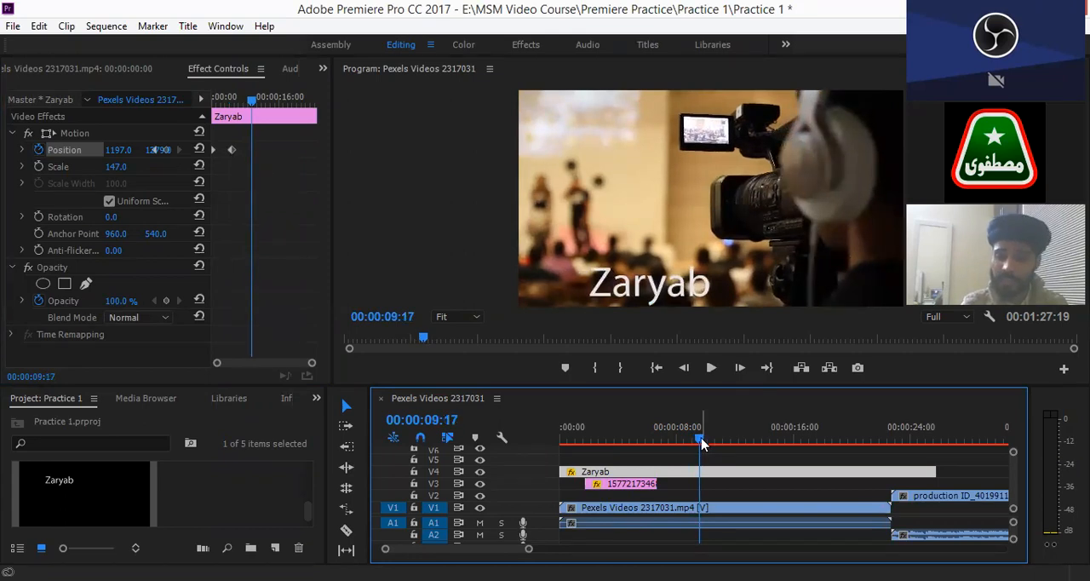
pyautogui.moveTo(704, 443); pyautogui.dragTo(708, 437)
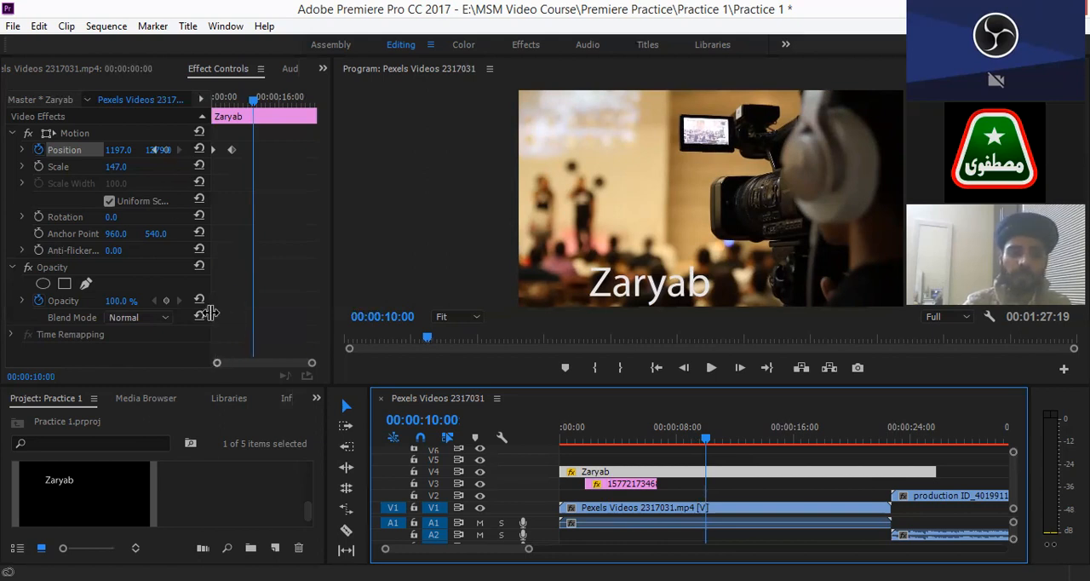
pyautogui.moveTo(210, 306); pyautogui.dragTo(266, 317)
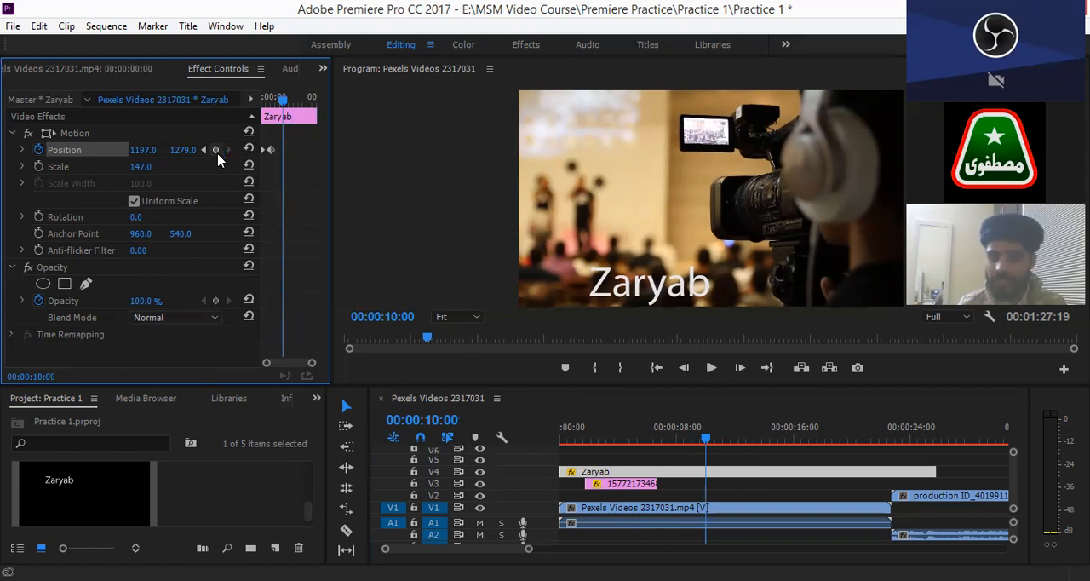
pyautogui.click(218, 156)
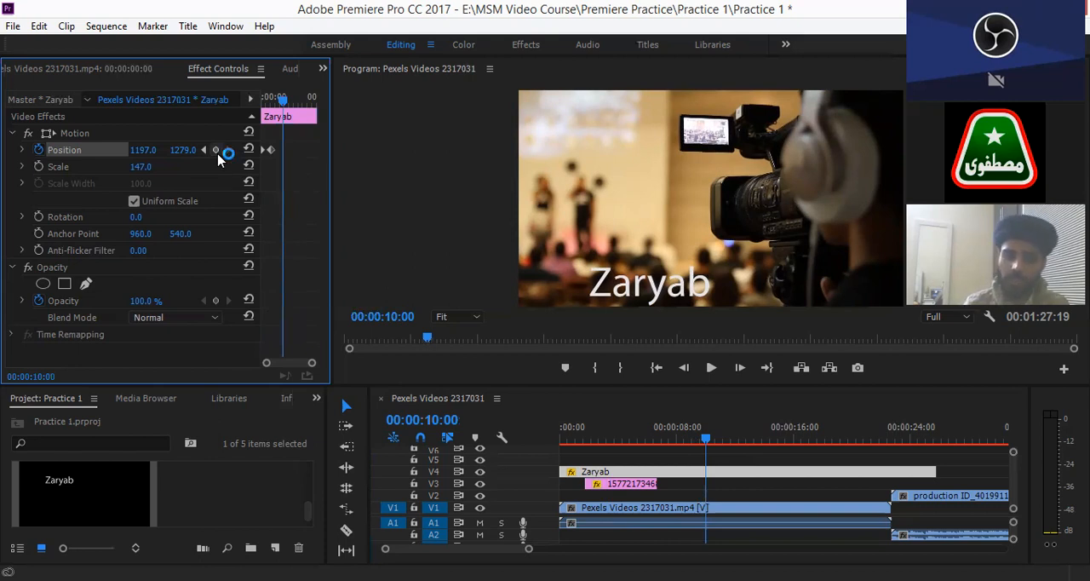
pyautogui.click(217, 153)
pyautogui.click(291, 157)
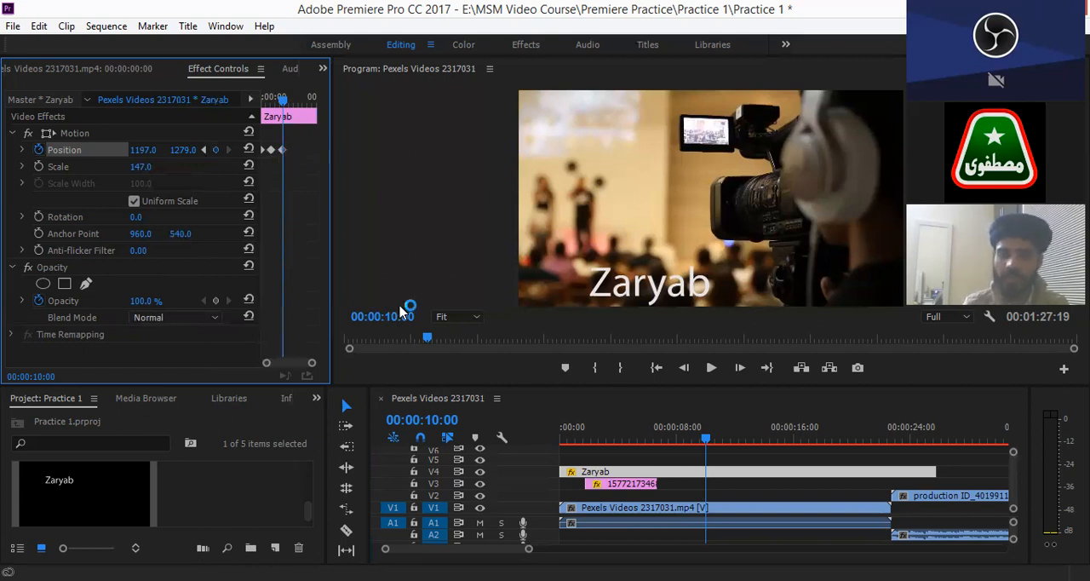
# - Keyframe the title's horizontal Position at 1570 at 00:00:15:08
pyautogui.click(707, 443)
pyautogui.moveTo(755, 444); pyautogui.dragTo(785, 447)
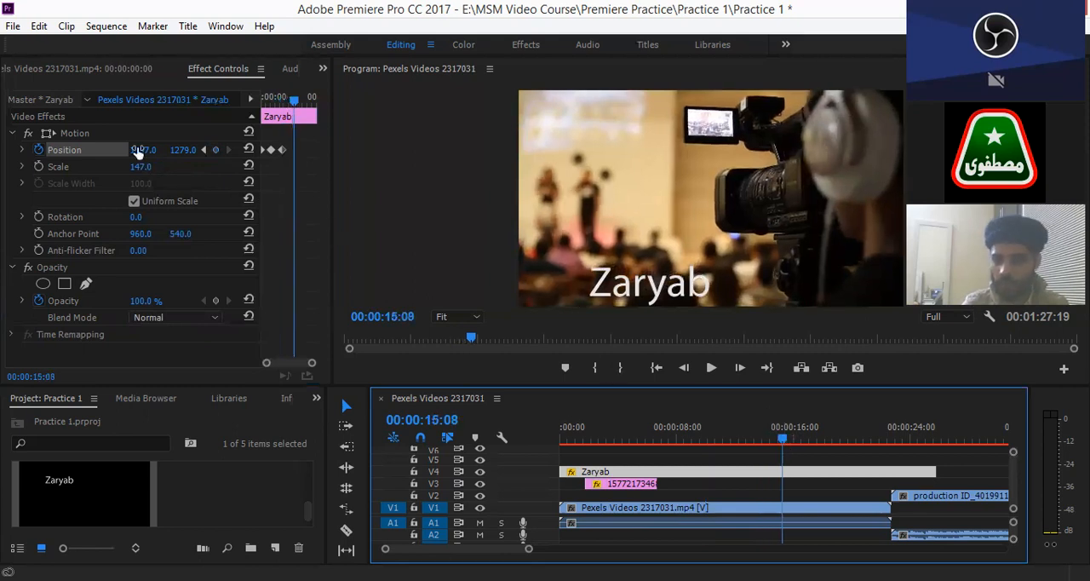
pyautogui.moveTo(143, 153)
pyautogui.mouseDown()
pyautogui.moveTo(235, 155)
pyautogui.moveTo(146, 150)
pyautogui.mouseUp()
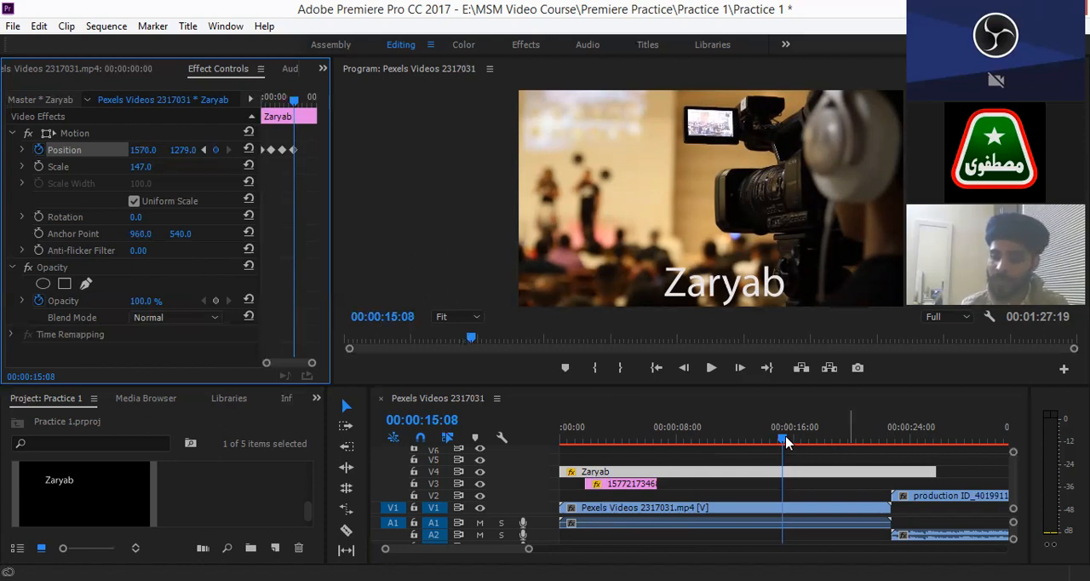
# - Add a Position keyframe at 00:00:20:01 that holds the title at 1570, 1279
pyautogui.click(825, 438)
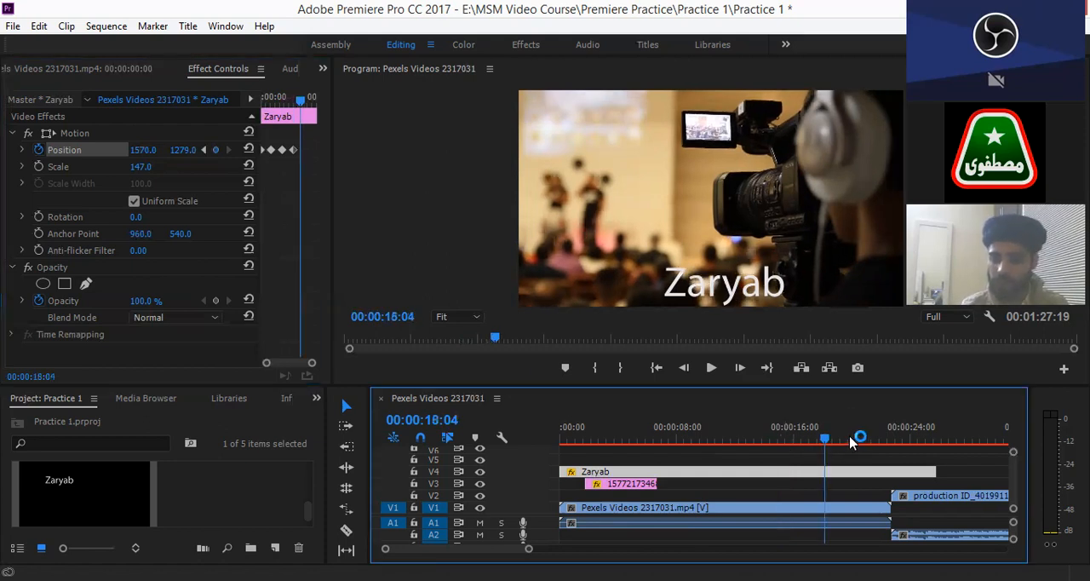
pyautogui.click(850, 440)
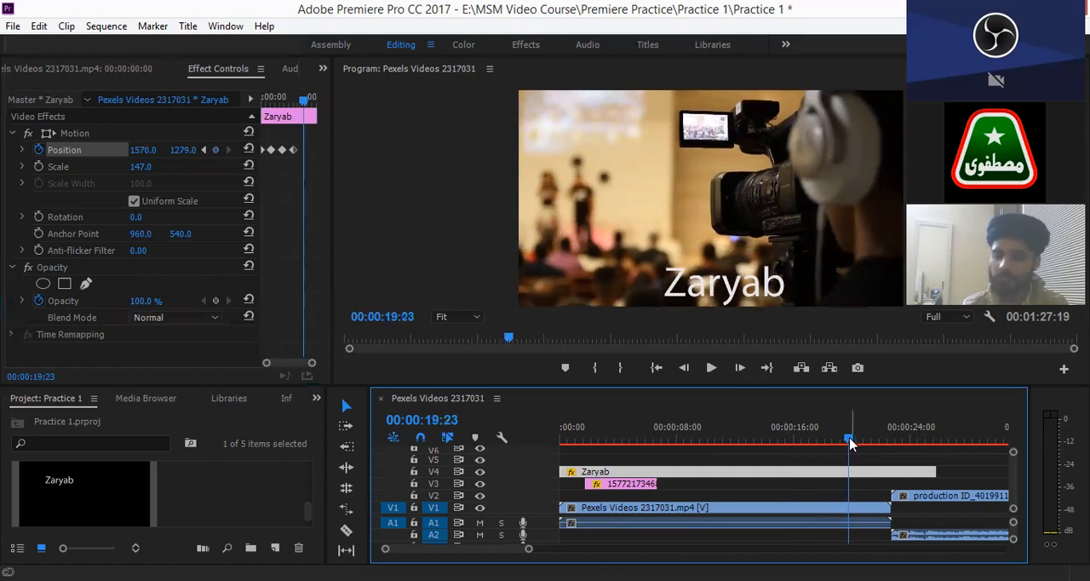
pyautogui.click(854, 441)
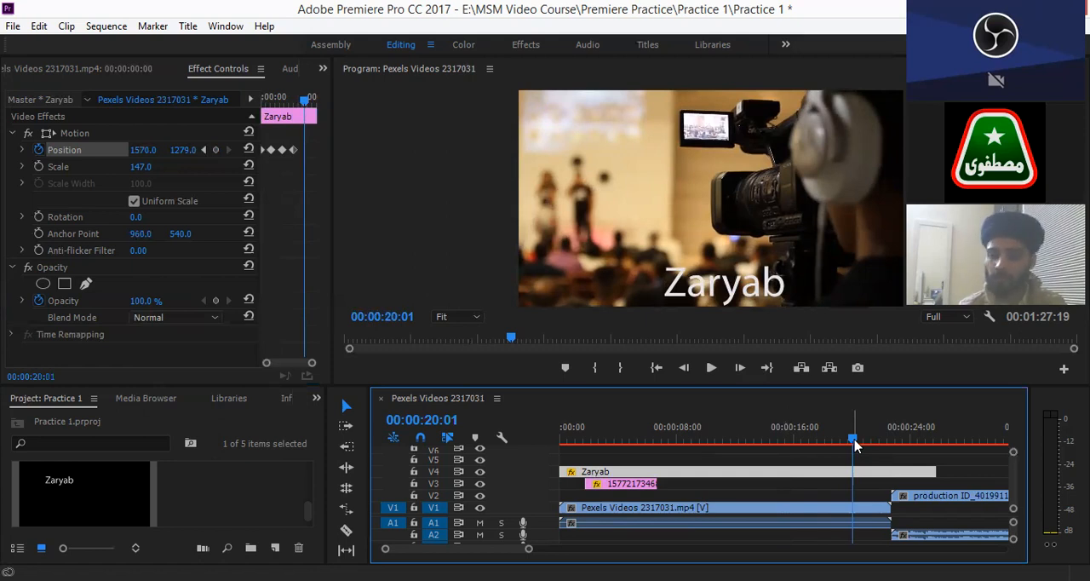
pyautogui.click(855, 443)
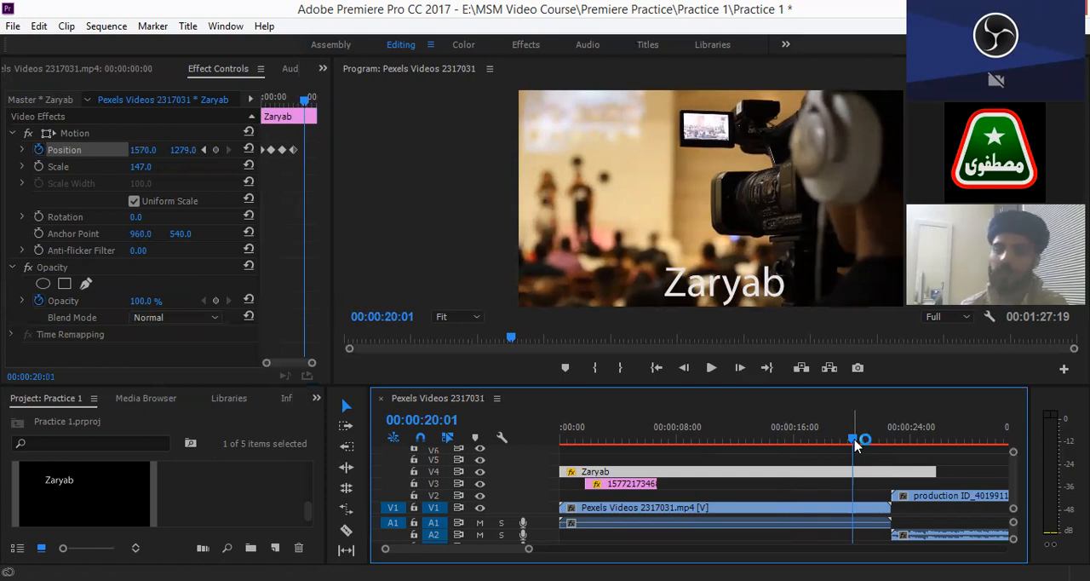
pyautogui.click(215, 150)
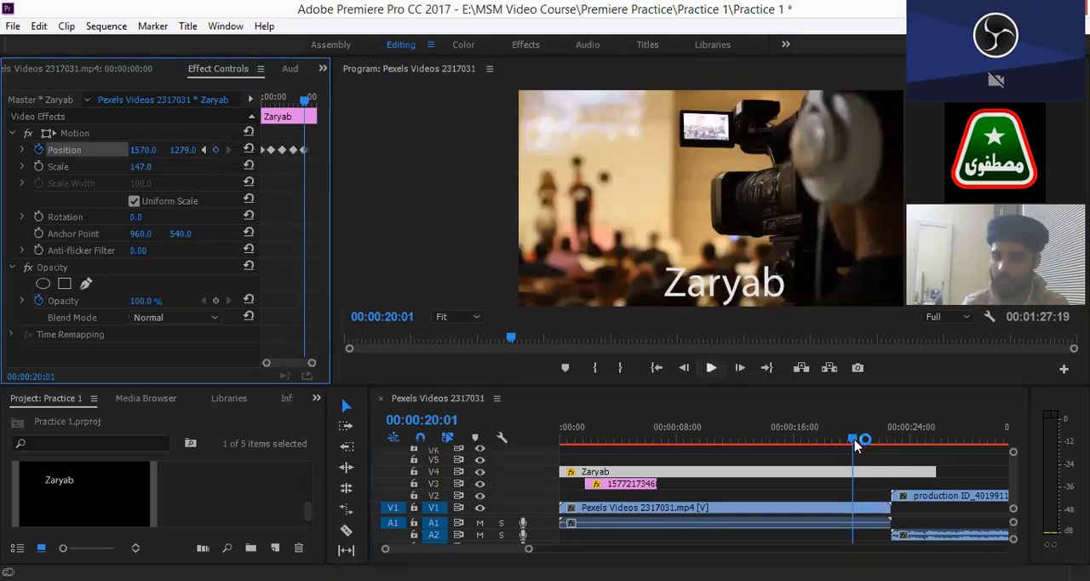
# - Keyframe the title's horizontal Position at 2117 at 00:00:24:07, moving the text to the frame's right edge
pyautogui.click(908, 441)
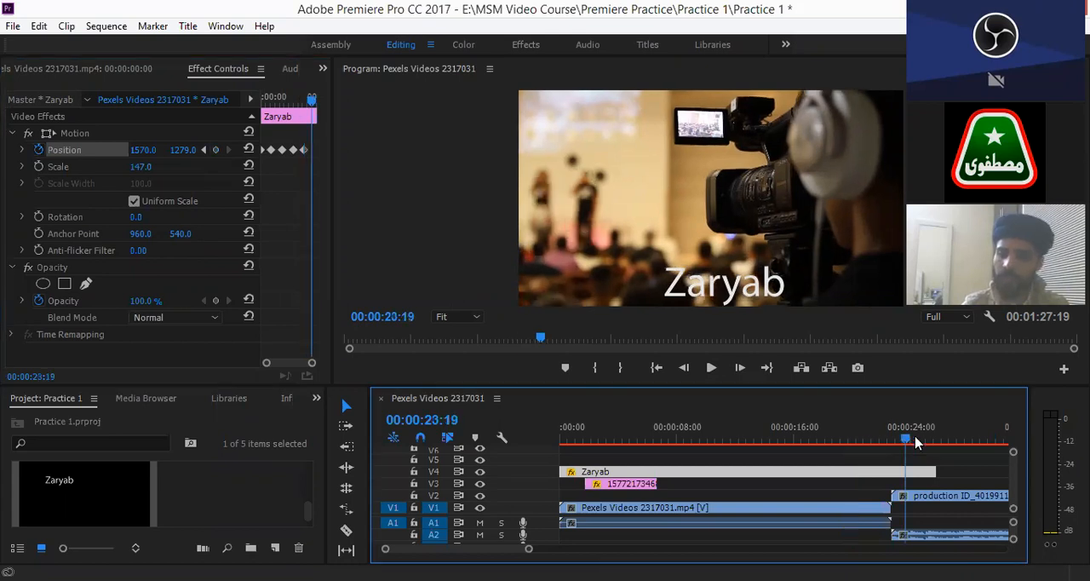
pyautogui.click(915, 441)
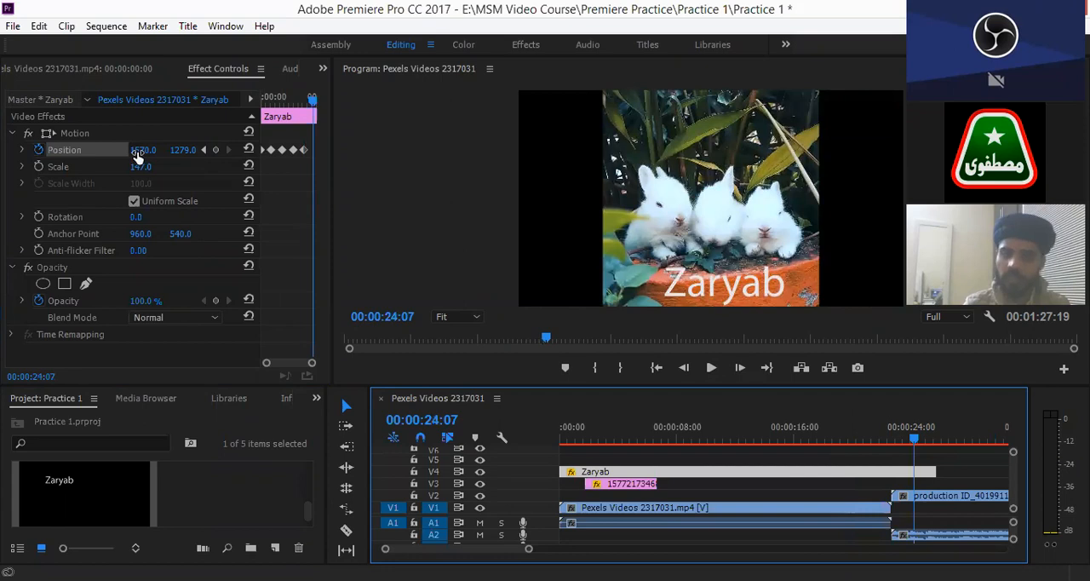
pyautogui.moveTo(140, 150); pyautogui.dragTo(146, 150)
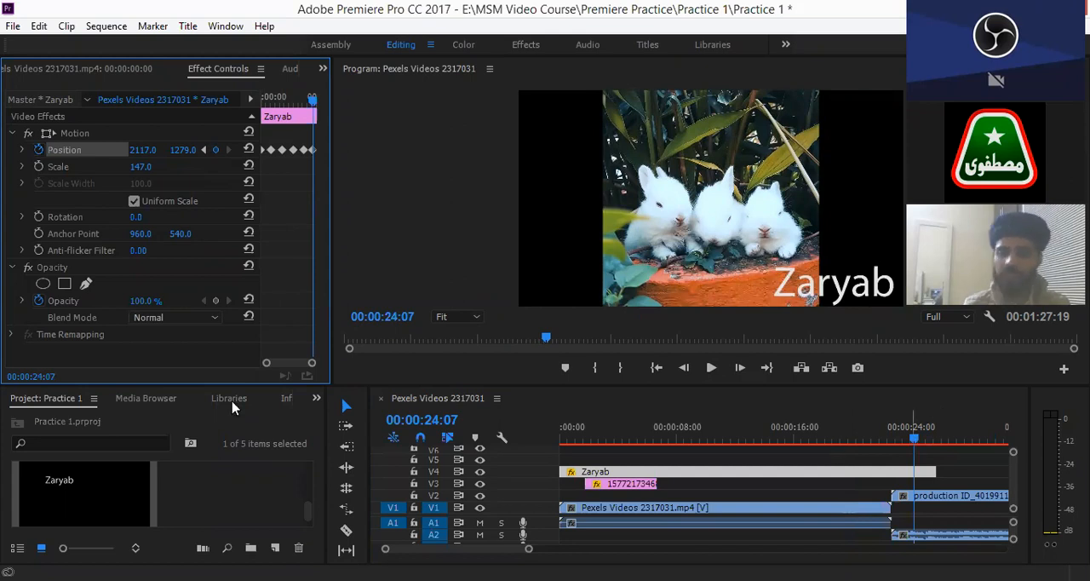
# - Return the playhead to the sequence start and mute audio track A1
pyautogui.press('Home')
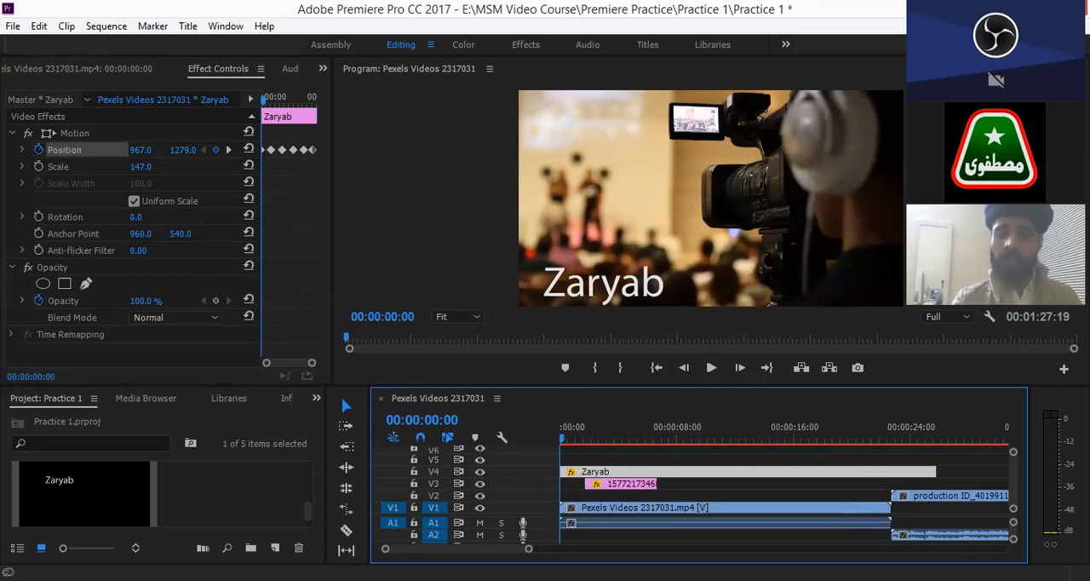
pyautogui.click(479, 525)
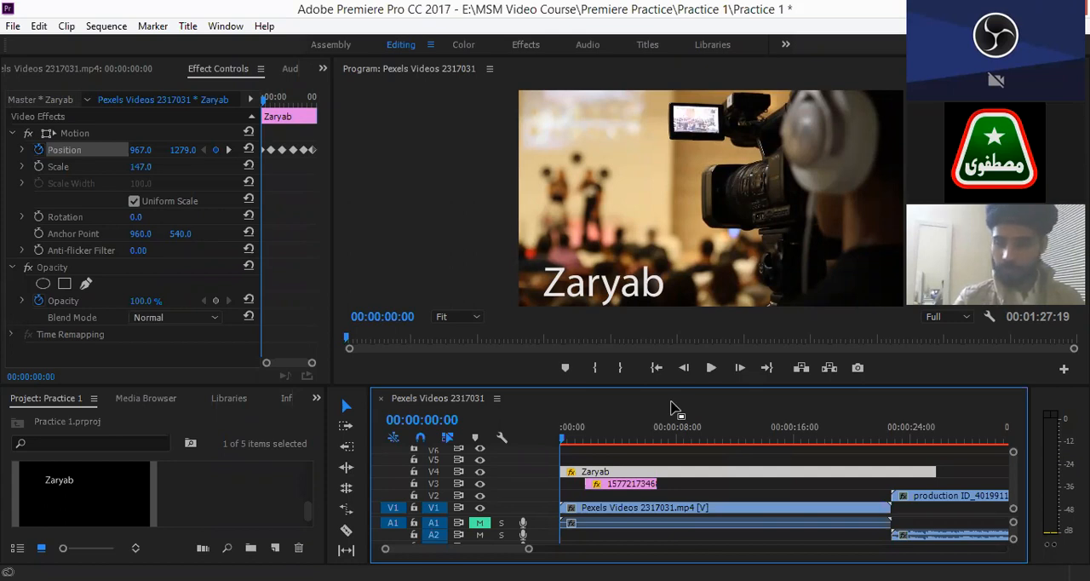
pyautogui.hotkey('alt', 'Tab')
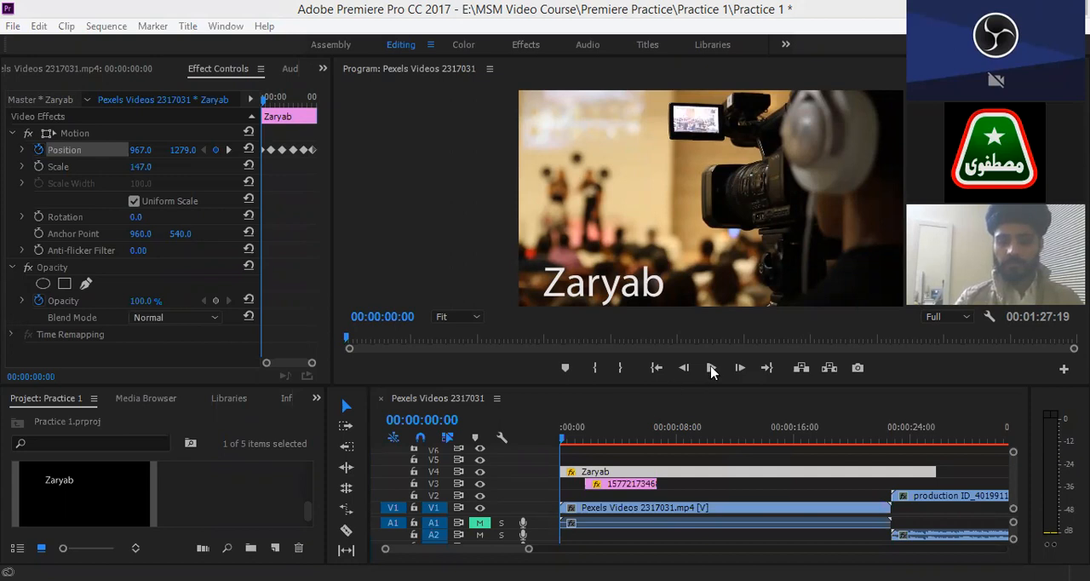
# - Play back the title animation from the sequence start to about 00:00:26:17, and return the playhead to the start
pyautogui.click(654, 400)
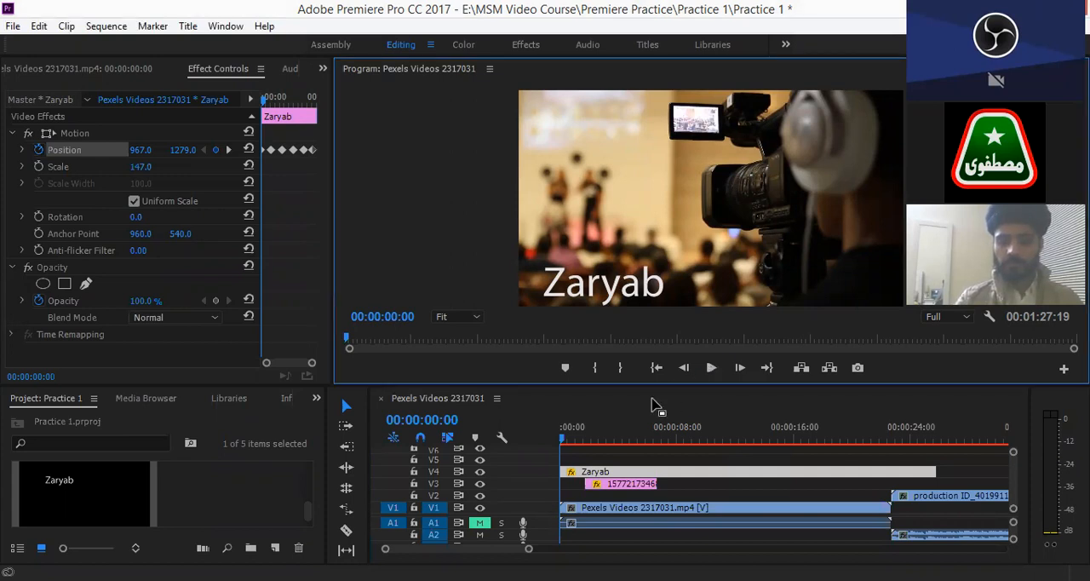
pyautogui.click(568, 444)
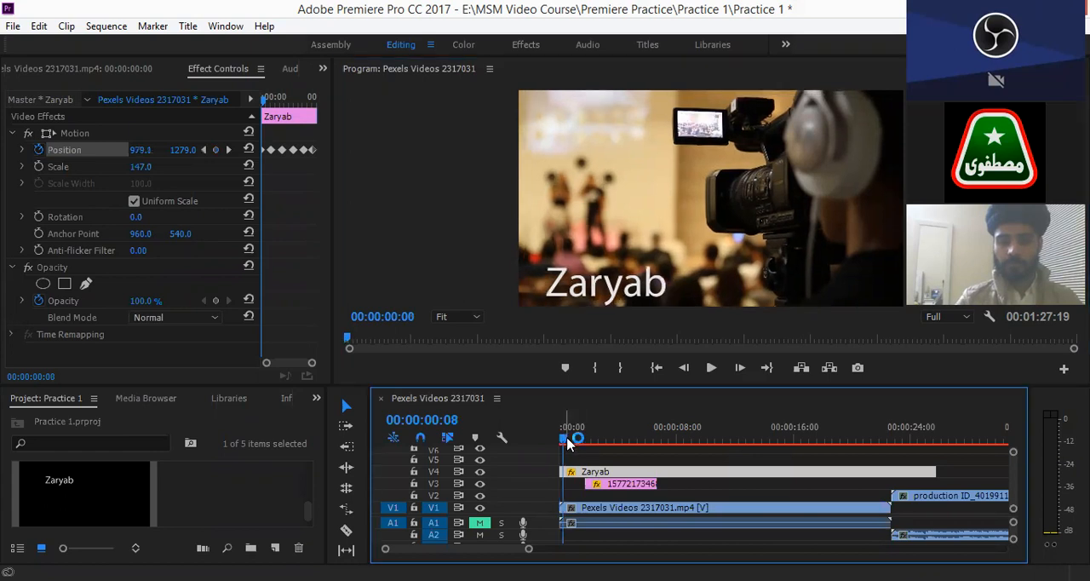
pyautogui.press('space')
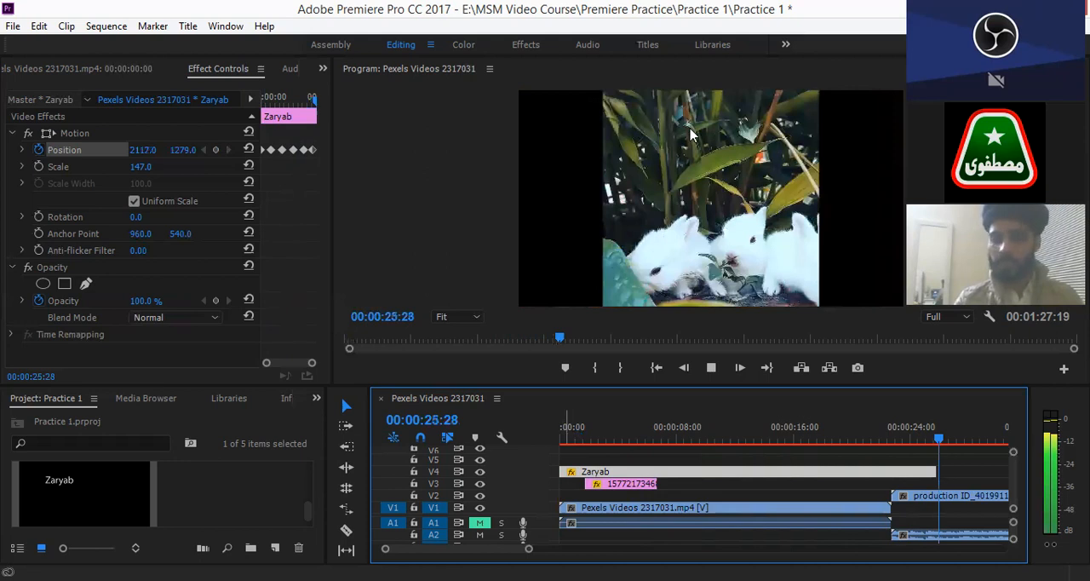
pyautogui.press('space')
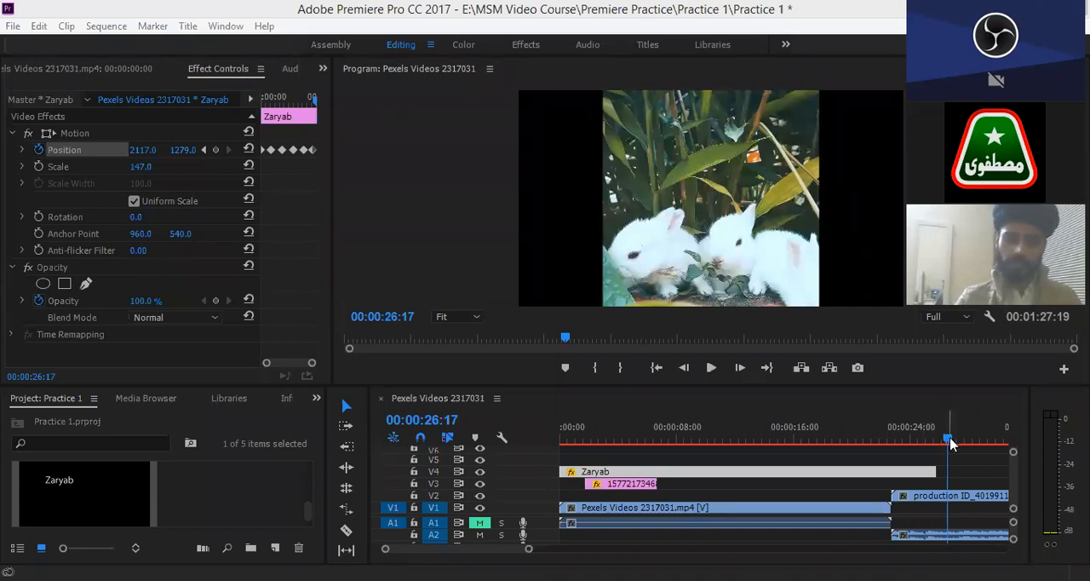
pyautogui.press('Home')
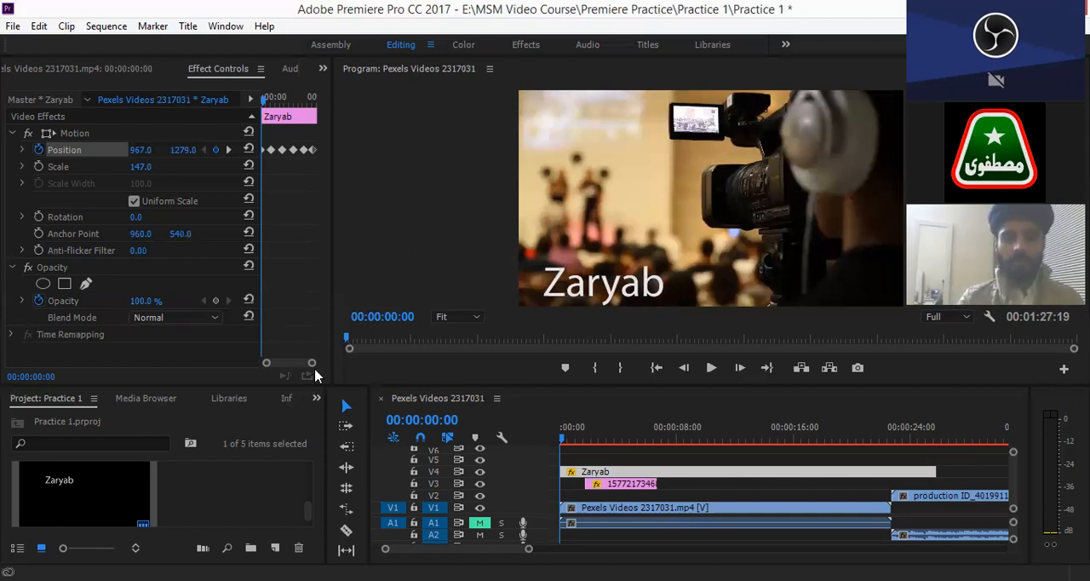
# - Select the title's first two Position keyframes and set the horizontal Position at 00:00:00:00 to 227, placing the text beyond the frame's left edge
pyautogui.moveTo(312, 364); pyautogui.dragTo(307, 365)
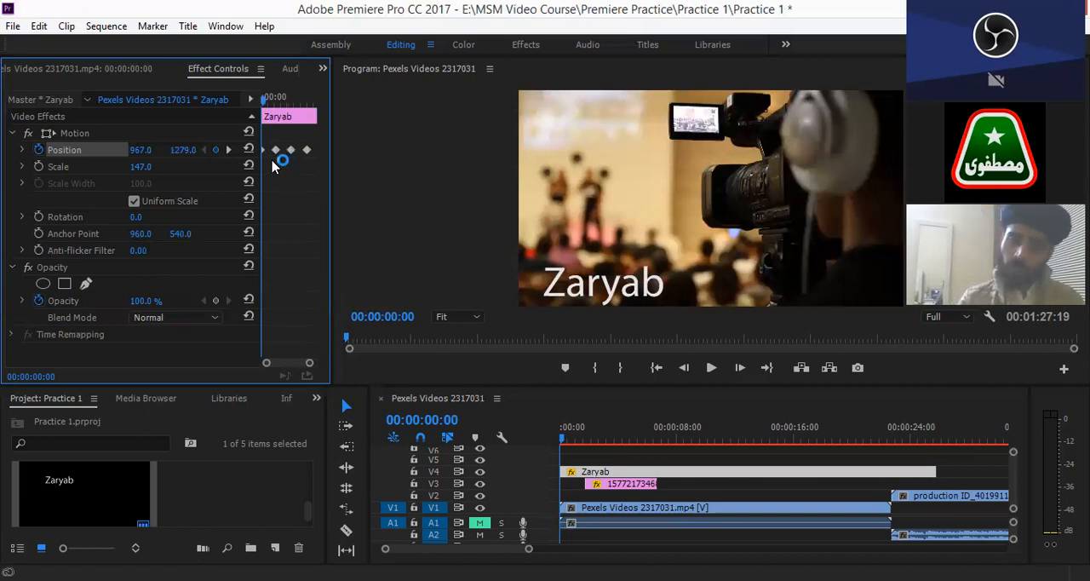
pyautogui.moveTo(277, 139); pyautogui.dragTo(258, 163)
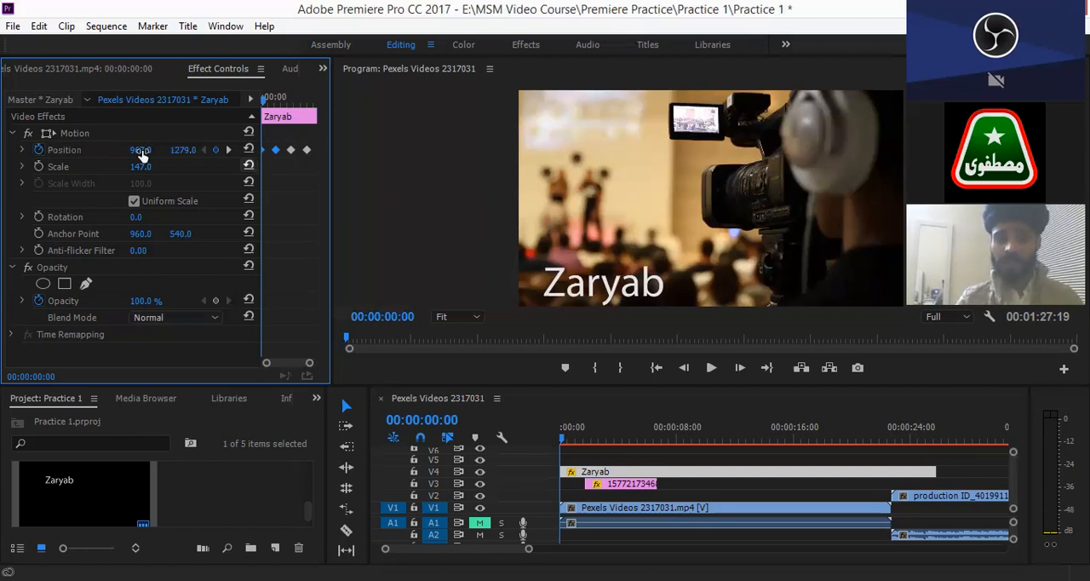
pyautogui.moveTo(141, 152); pyautogui.dragTo(10, 167)
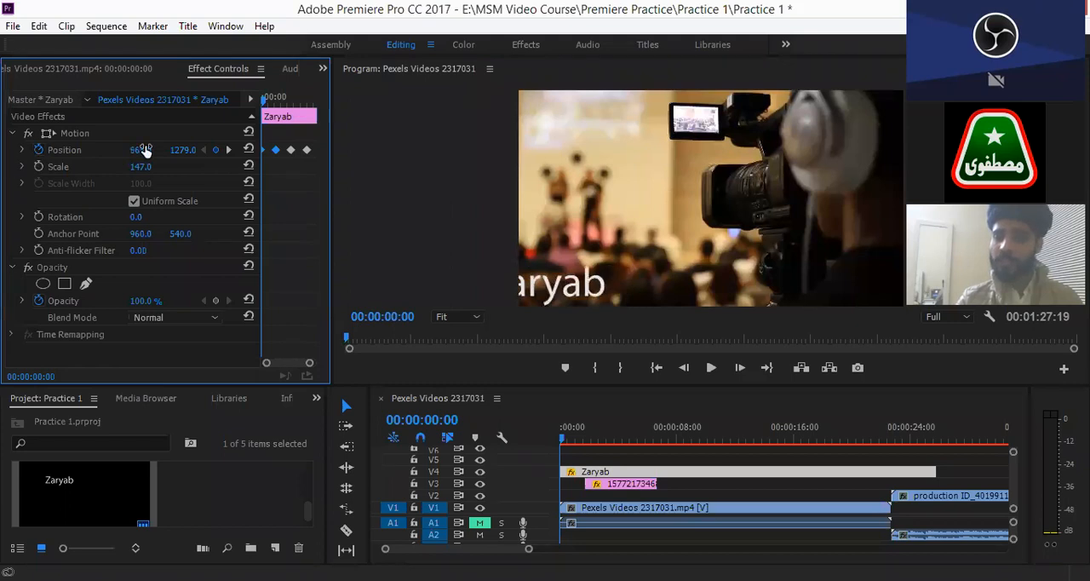
pyautogui.moveTo(137, 152); pyautogui.dragTo(57, 146)
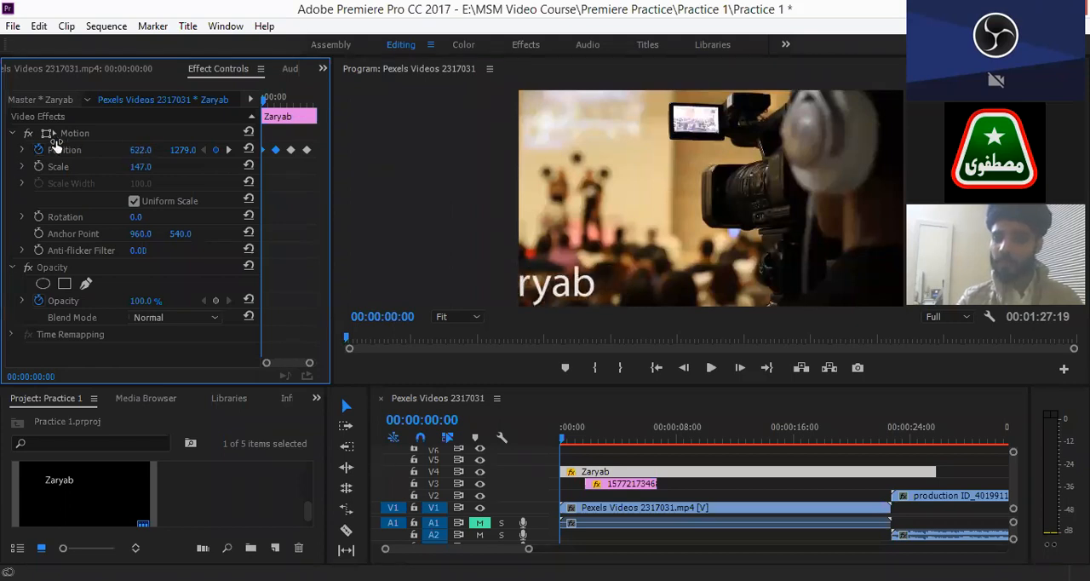
pyautogui.moveTo(145, 150); pyautogui.dragTo(108, 160)
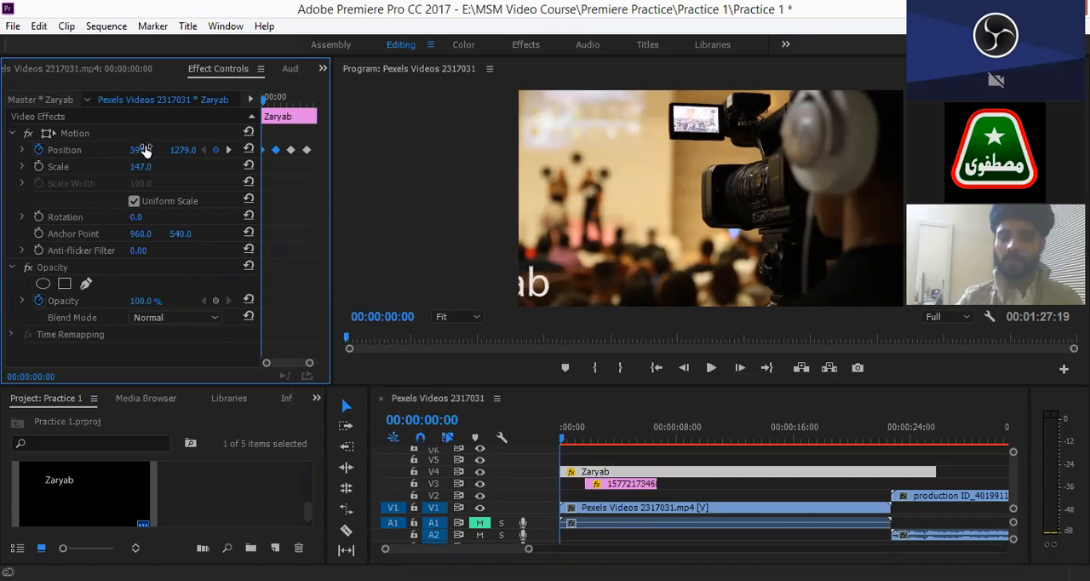
pyautogui.moveTo(144, 150); pyautogui.dragTo(145, 150)
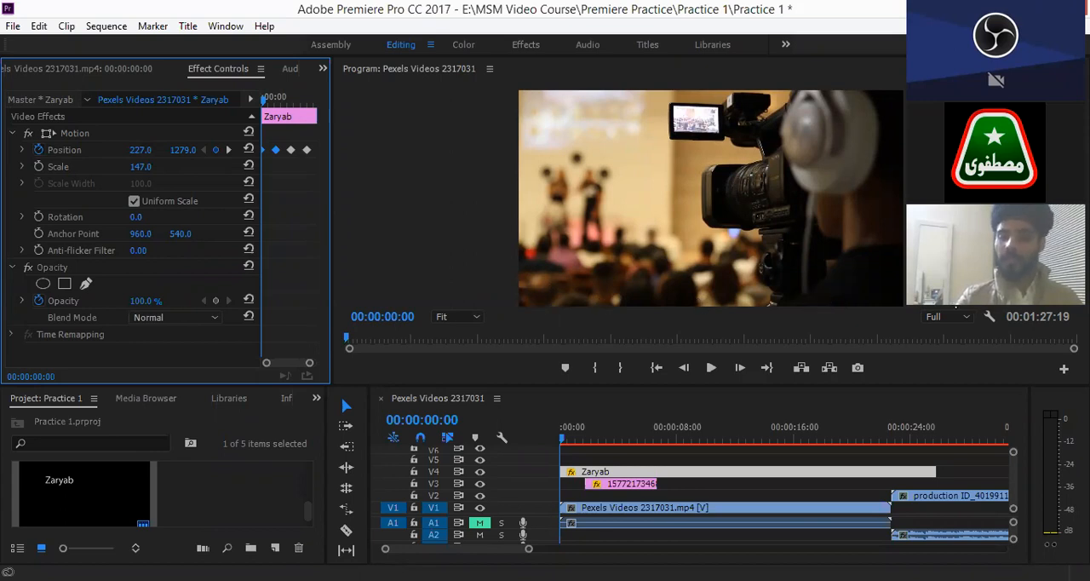
# - Copy the first two Position keyframes and paste them at 00:00:12:07 to repeat the title's entrance
pyautogui.rightClick(276, 155)
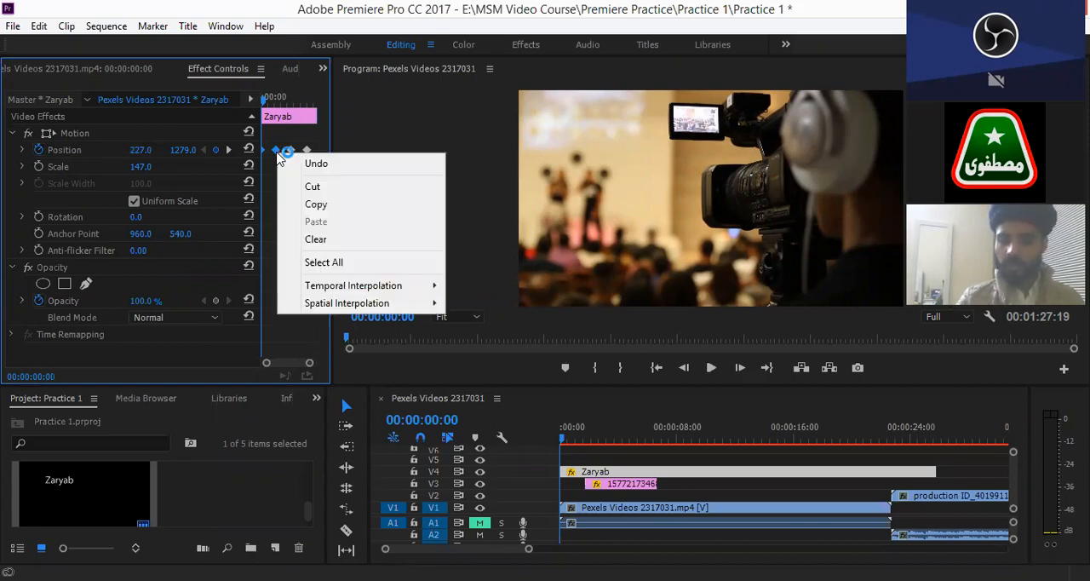
pyautogui.click(315, 209)
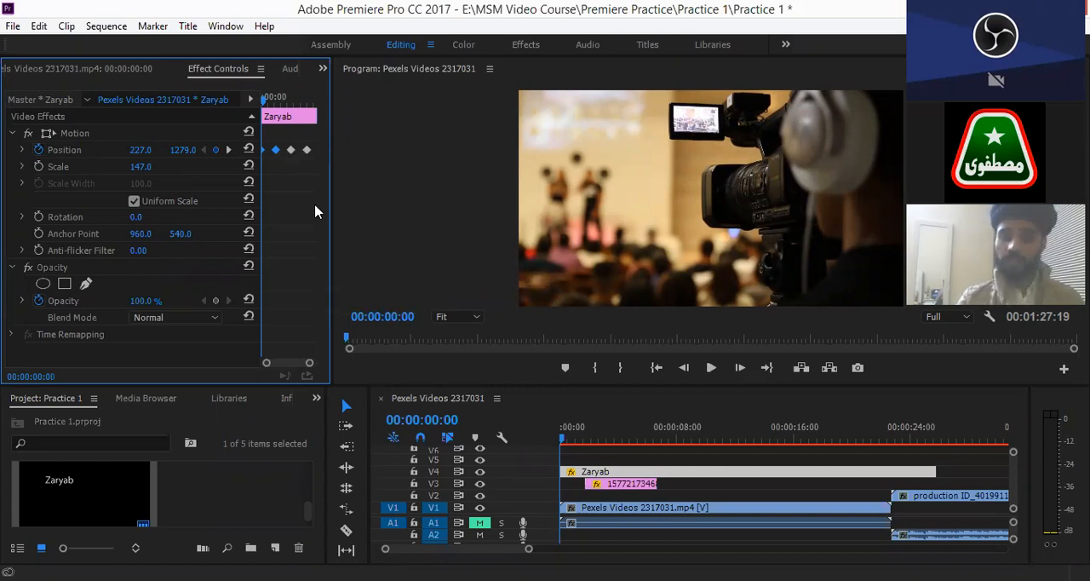
pyautogui.click(296, 101)
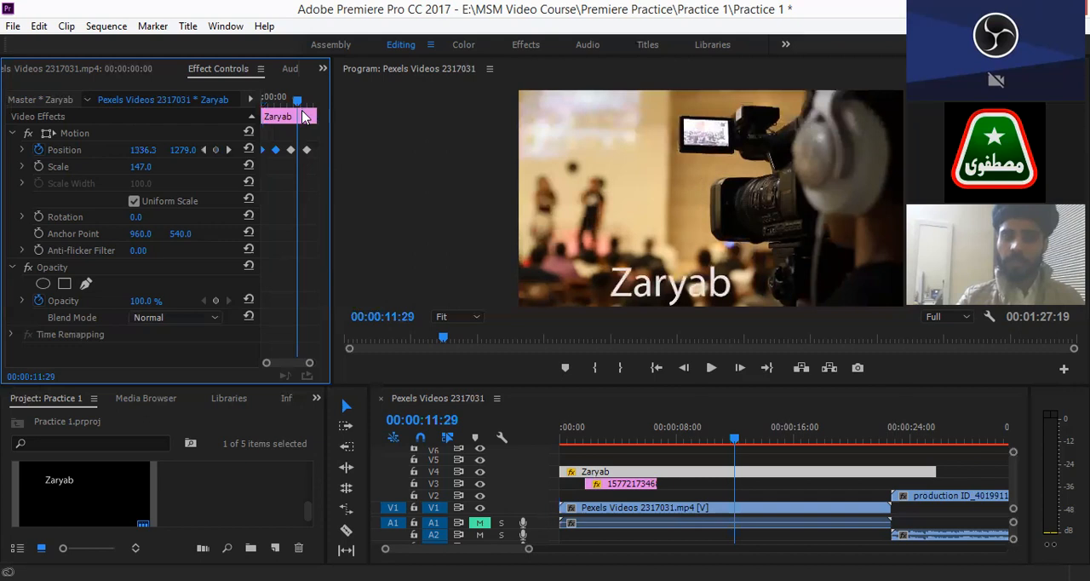
pyautogui.moveTo(303, 111); pyautogui.dragTo(302, 110)
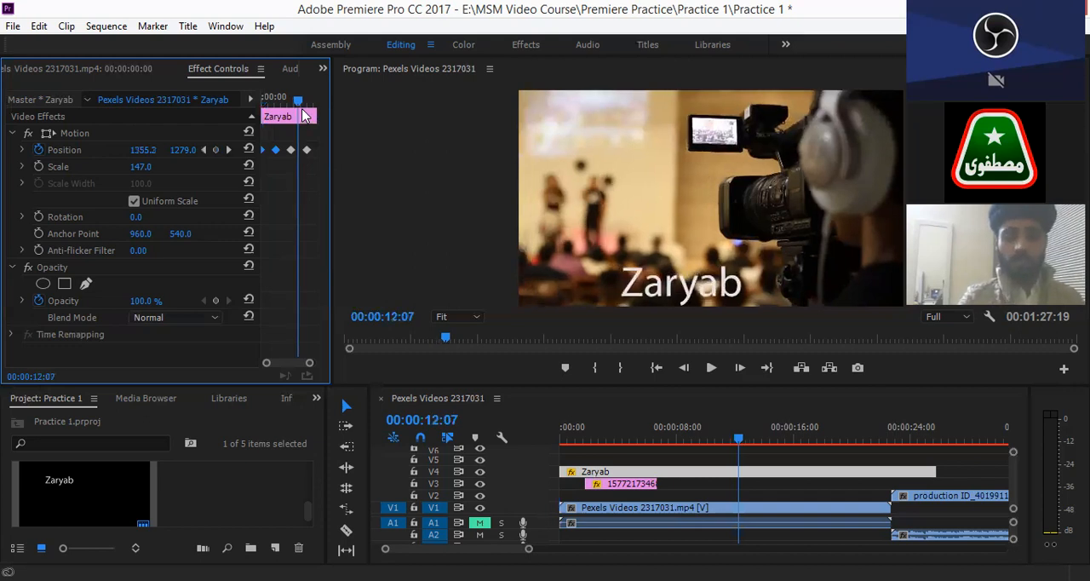
pyautogui.hotkey('ctrl', 'v')
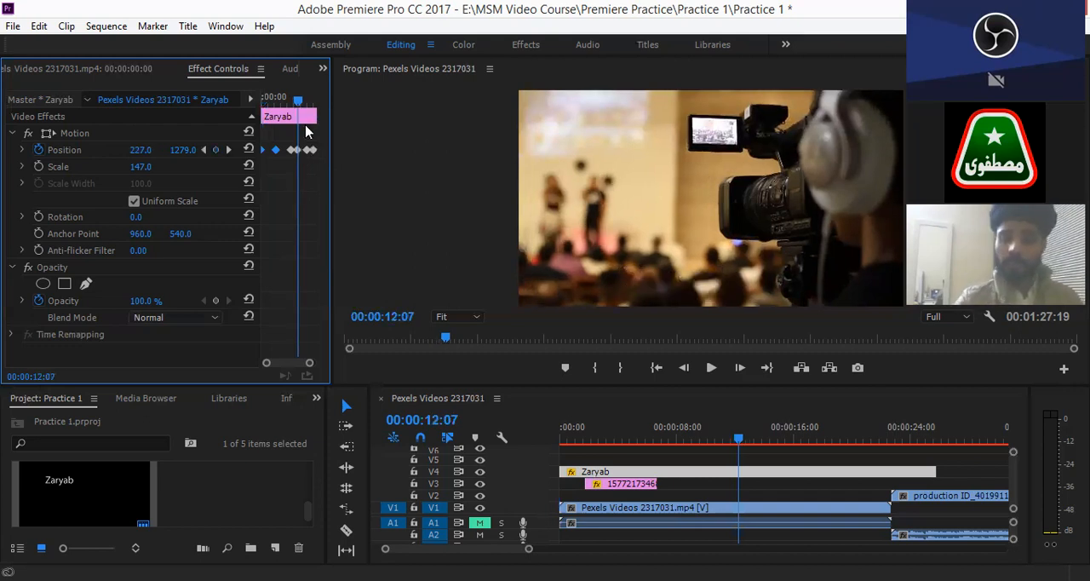